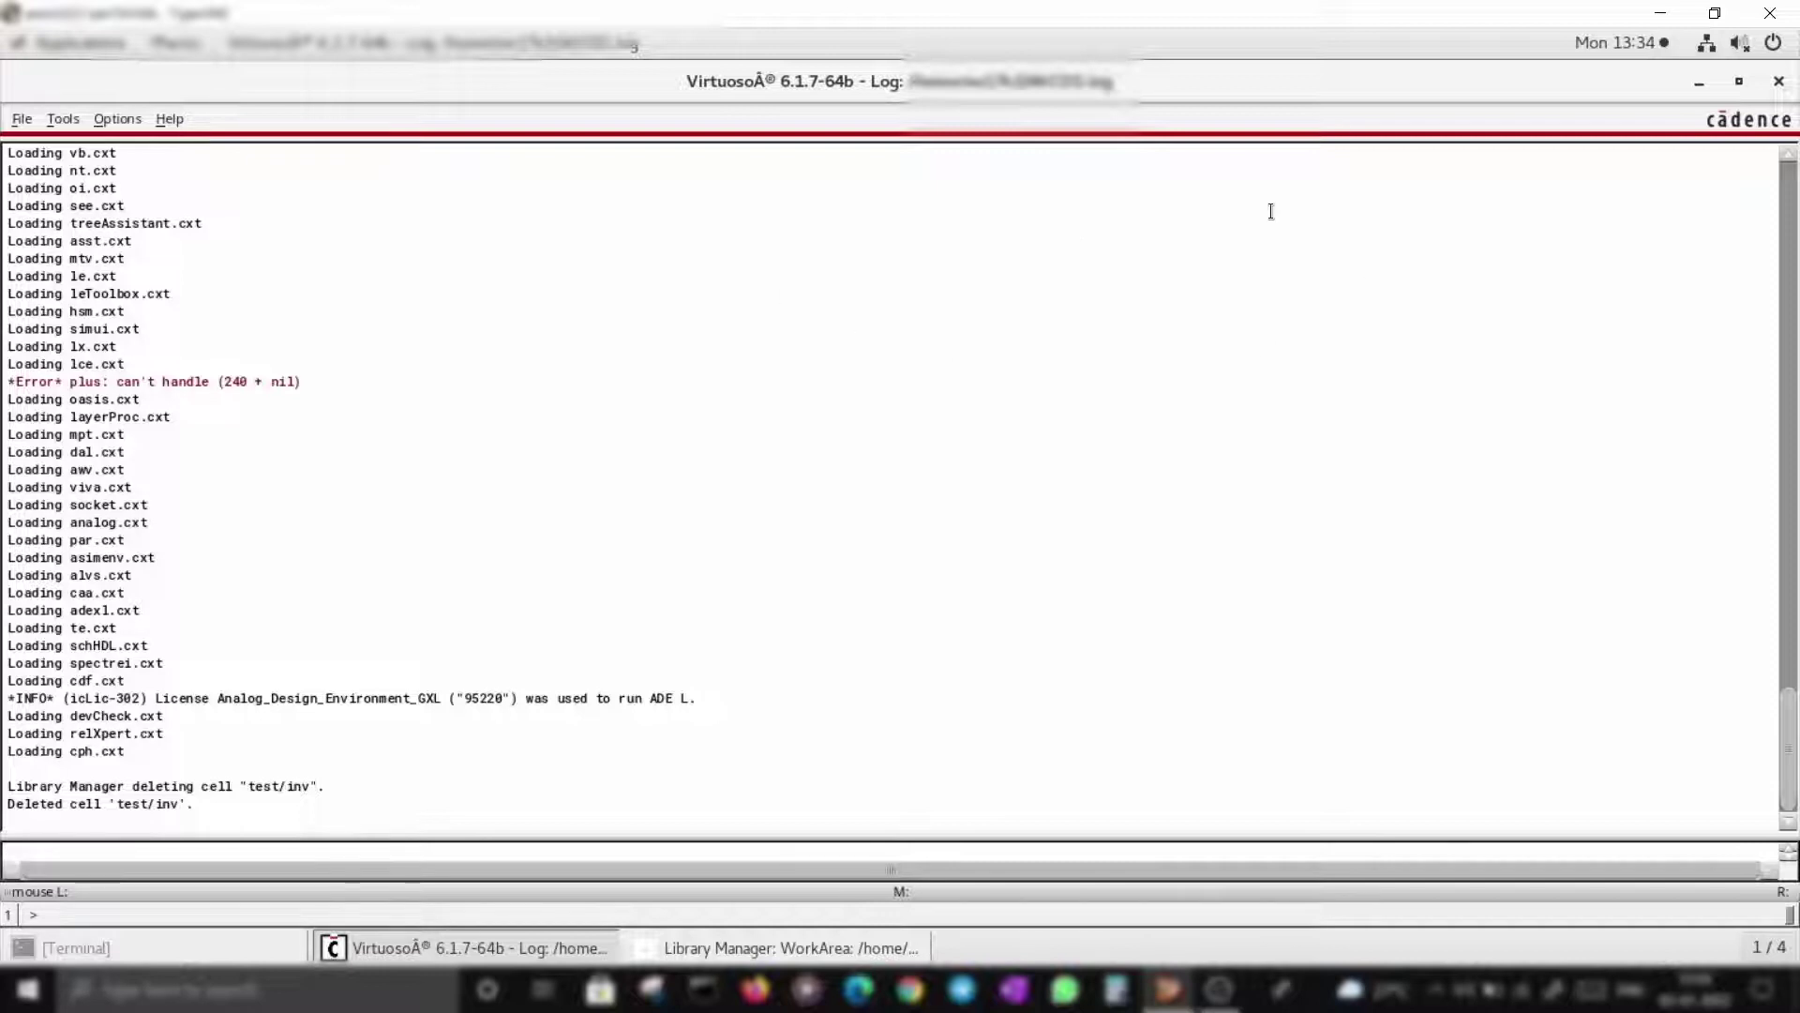
Open the Library Manager from the Tools menu.
{"action": "left_click", "coordinate": [62, 118]}
{"action": "mouse_move", "coordinate": [118, 119]}
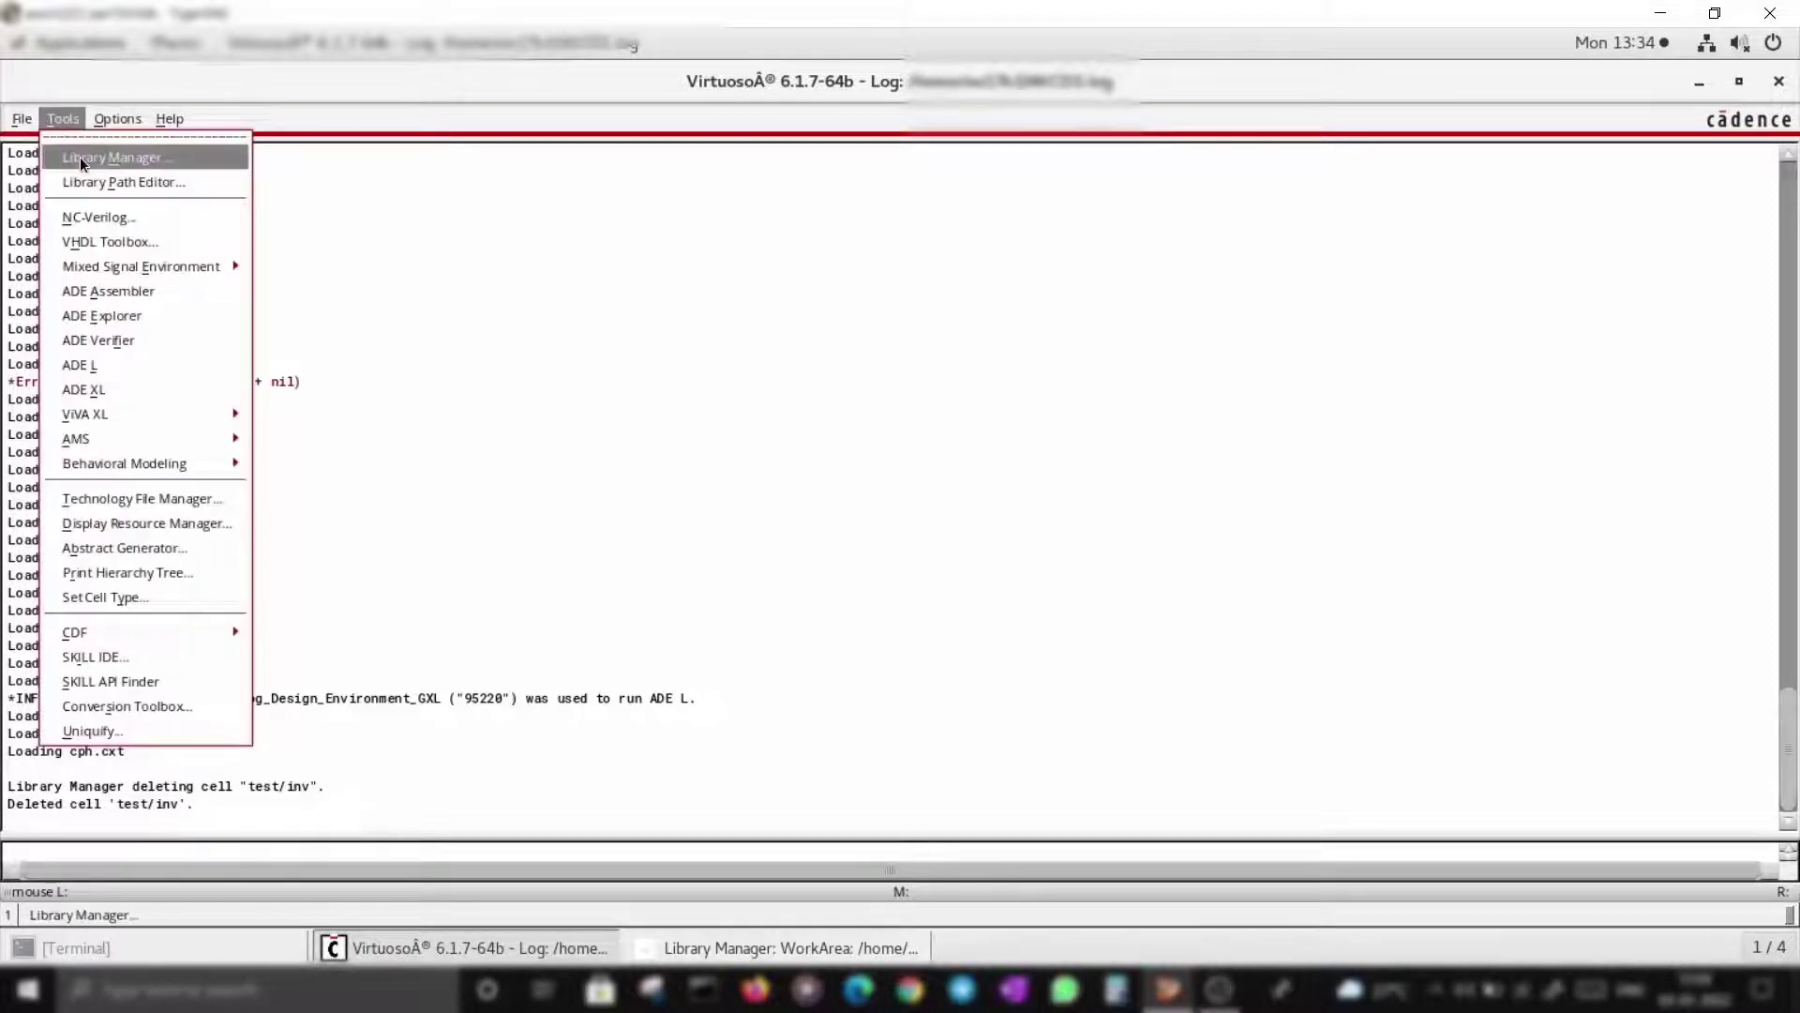
{"action": "left_click", "coordinate": [80, 155]}
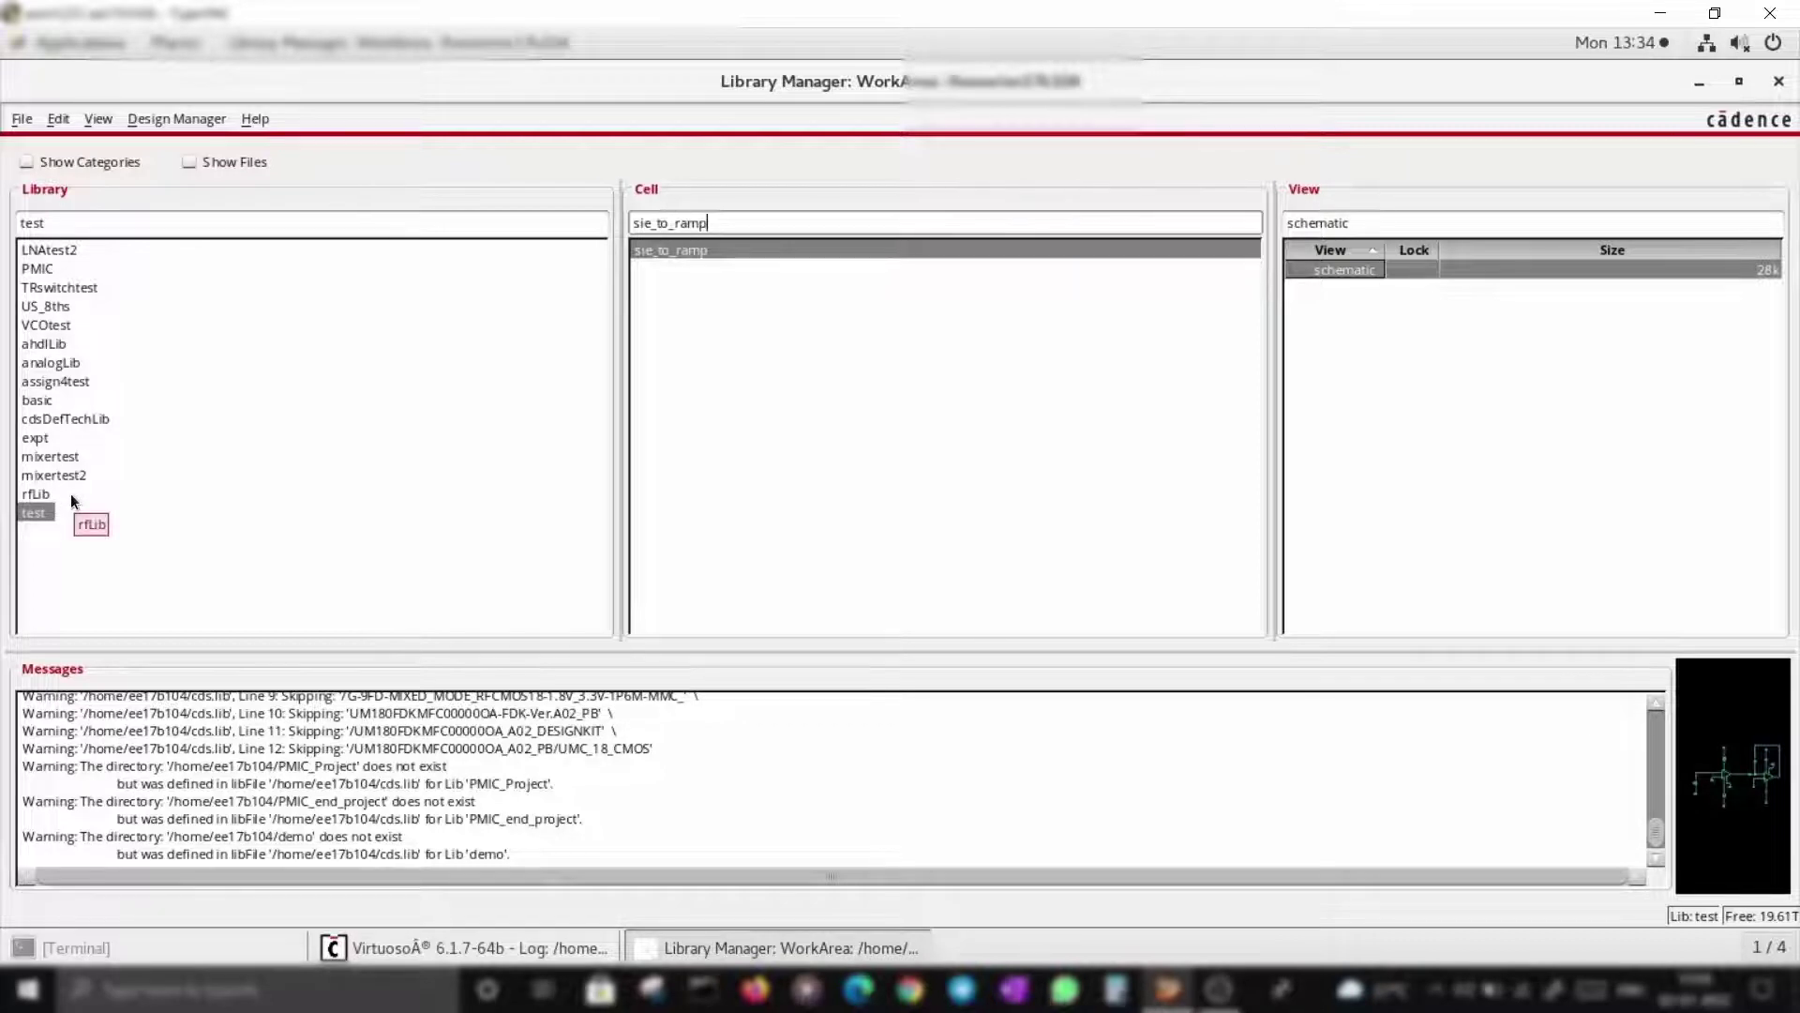
Create a new library named expt2, since 'expt' already exists.
{"action": "left_click", "coordinate": [21, 121]}
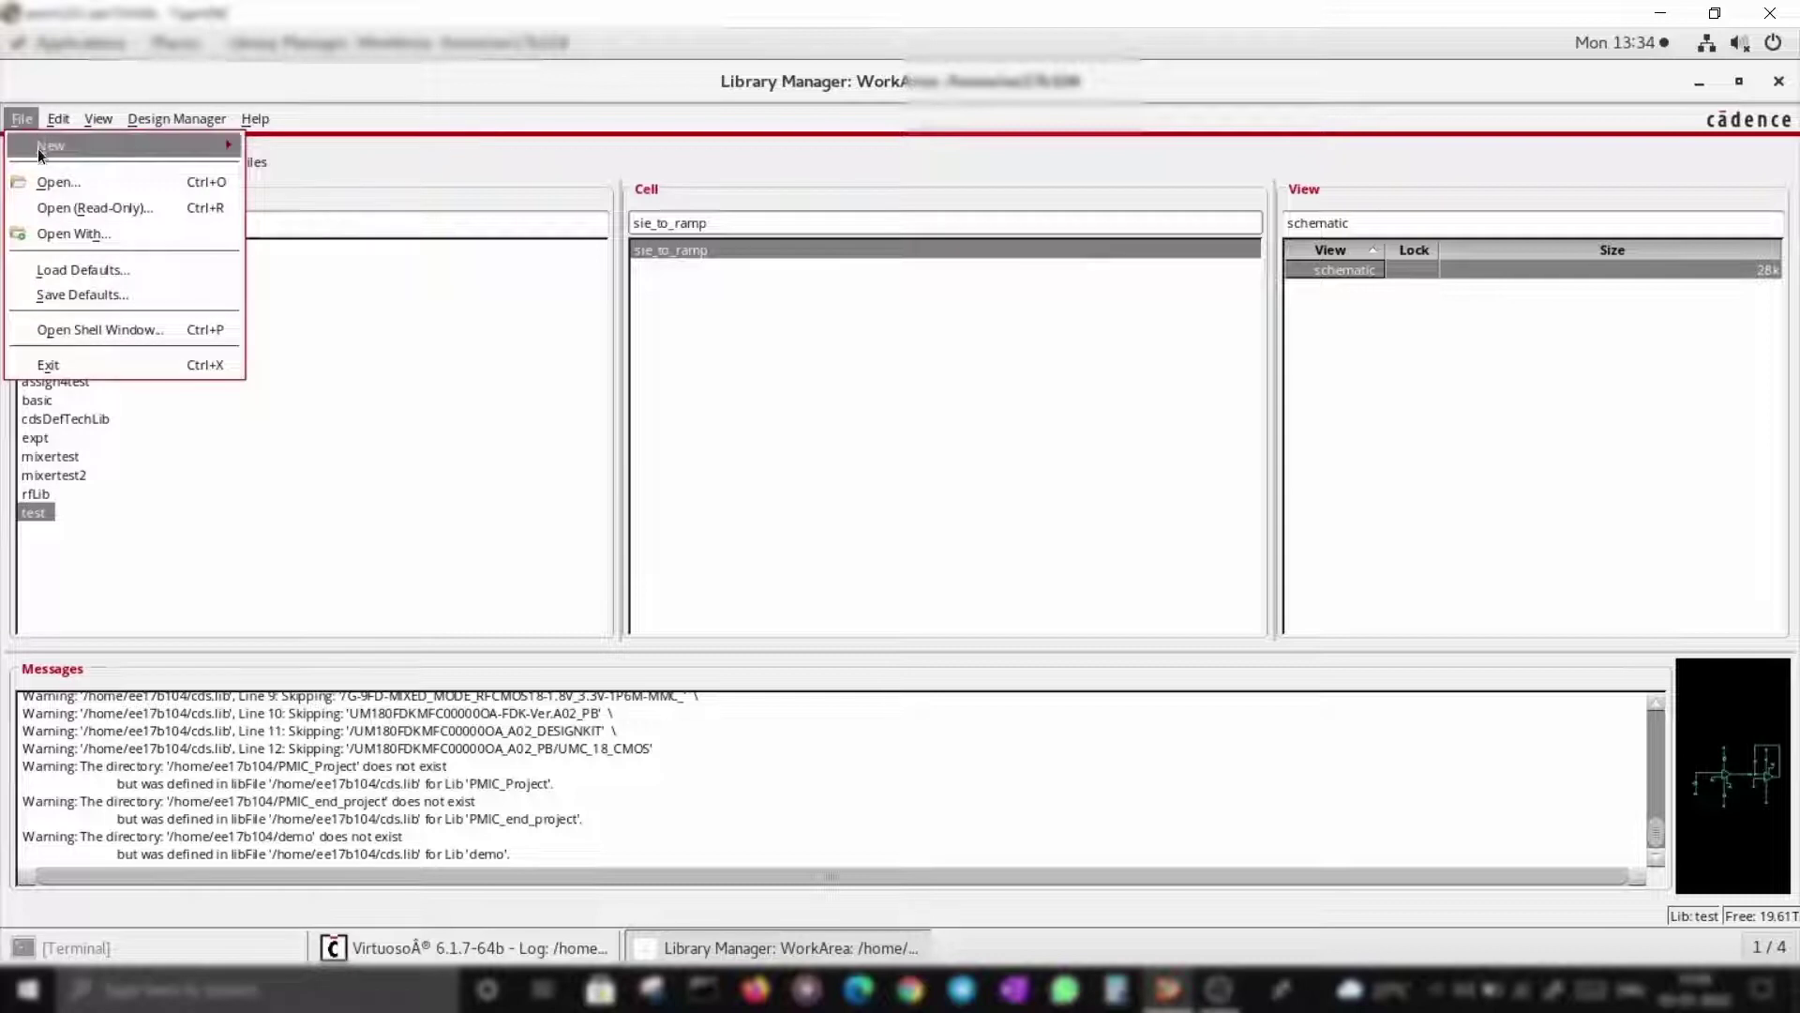
{"action": "mouse_move", "coordinate": [199, 150]}
{"action": "left_click", "coordinate": [328, 155]}
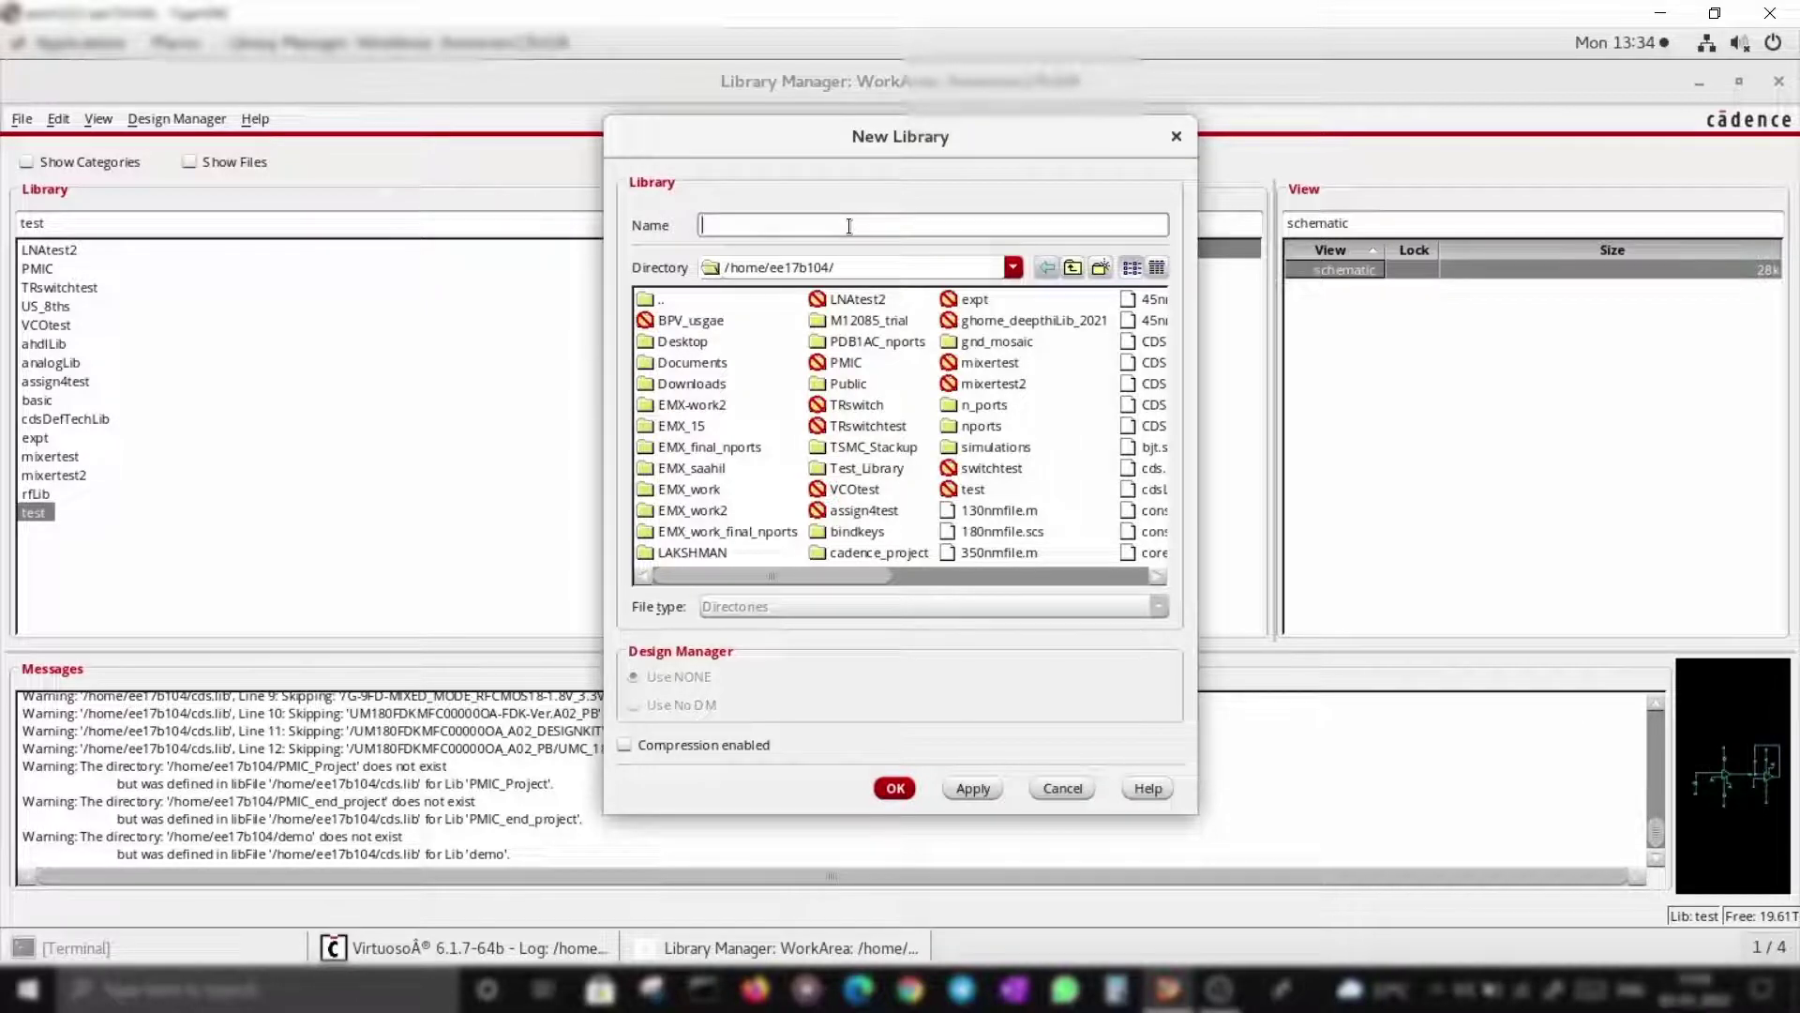
{"action": "type", "text": "expt"}
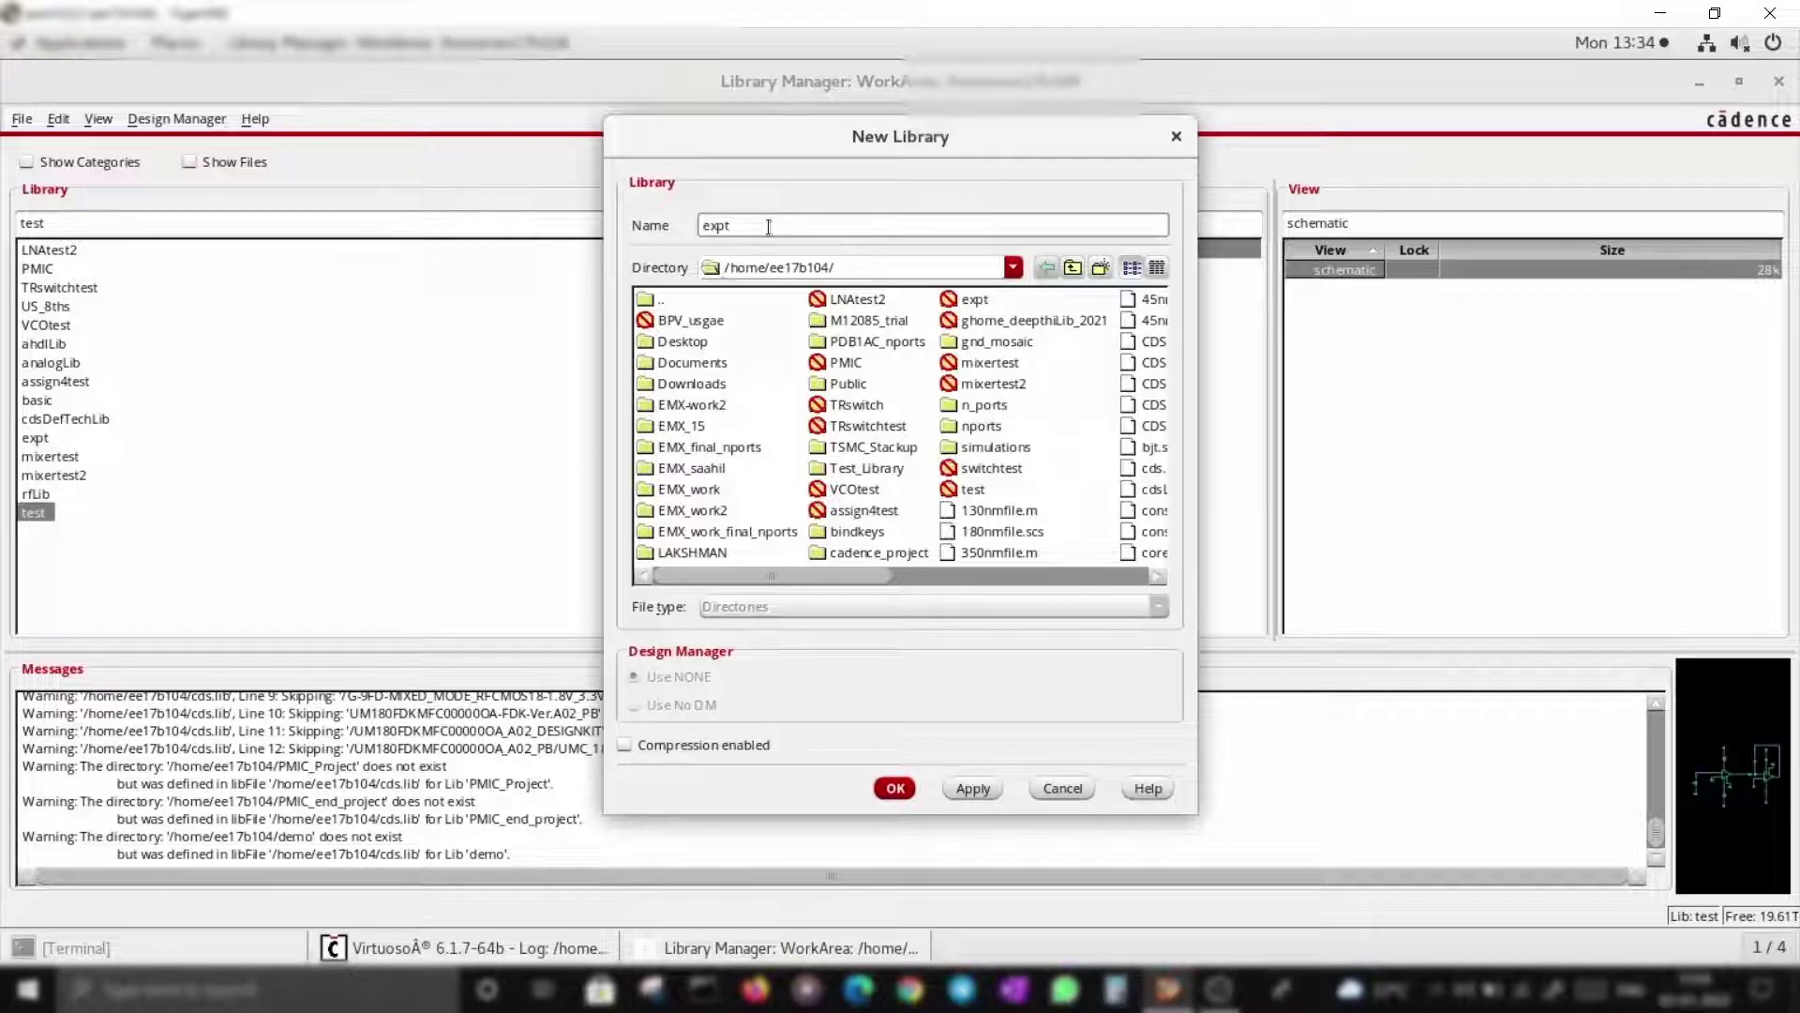
{"action": "left_click", "coordinate": [896, 787]}
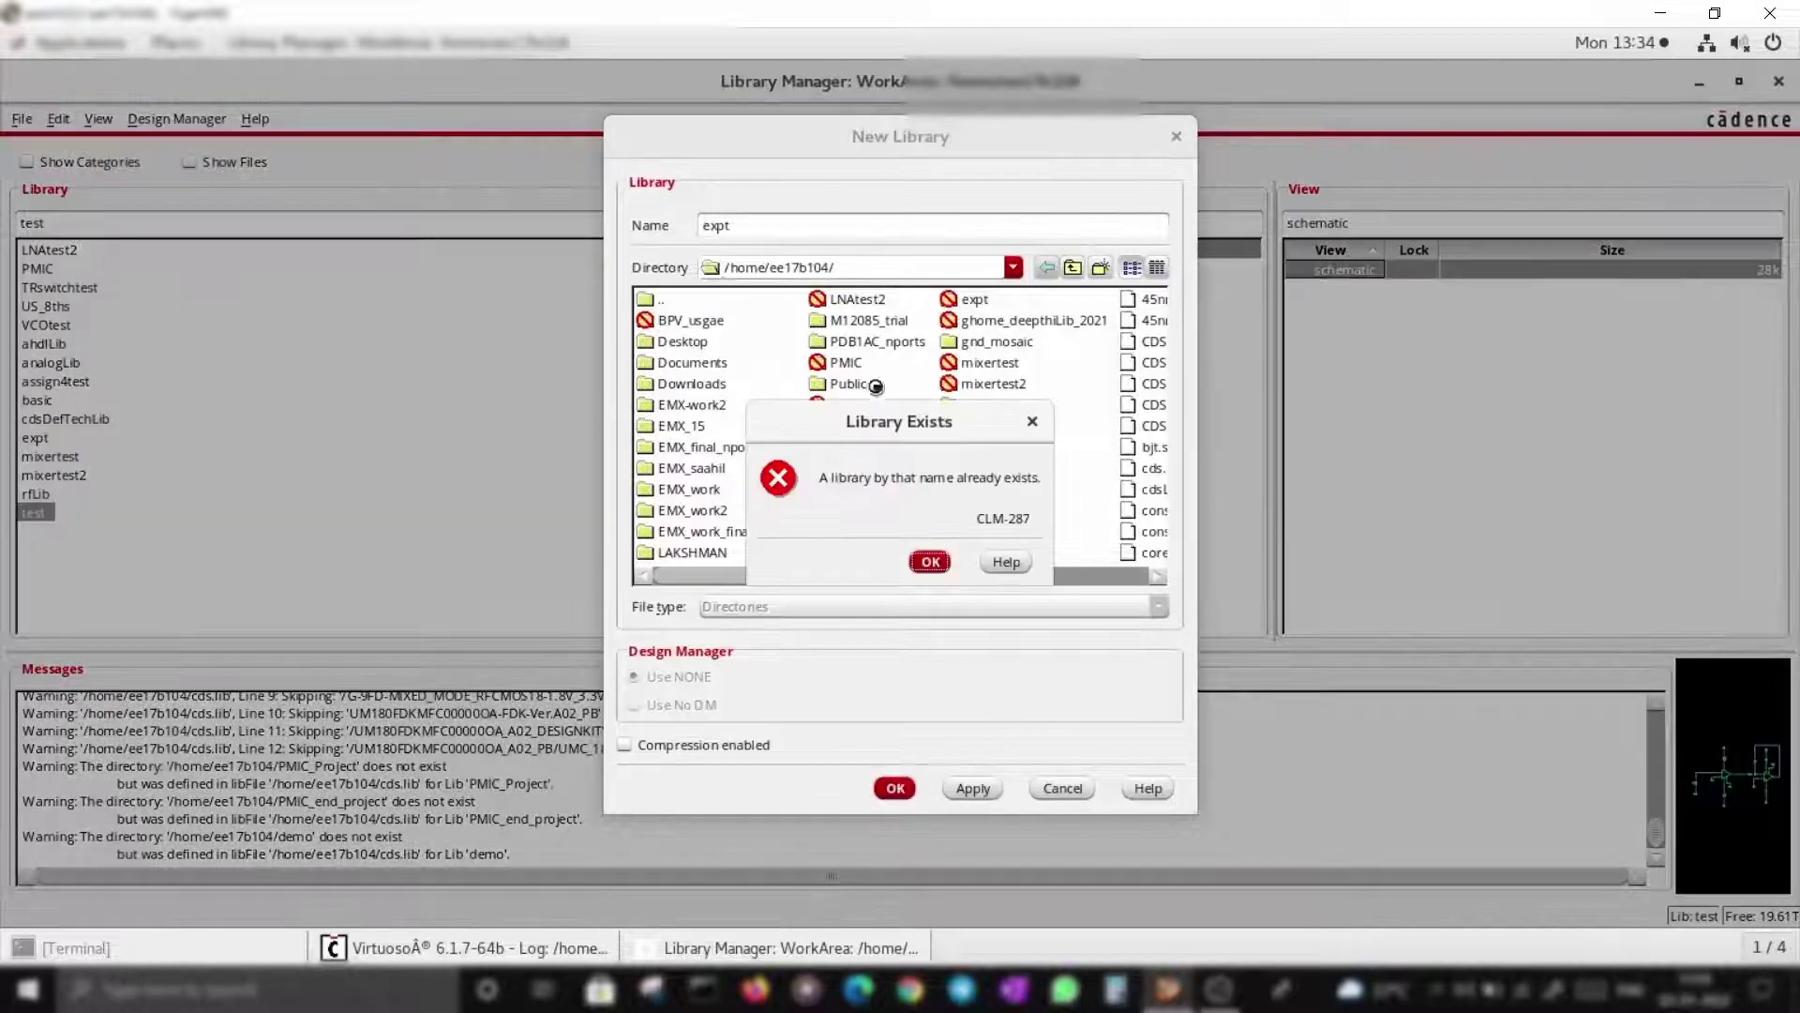
{"action": "left_click", "coordinate": [930, 562]}
{"action": "type", "text": "2"}
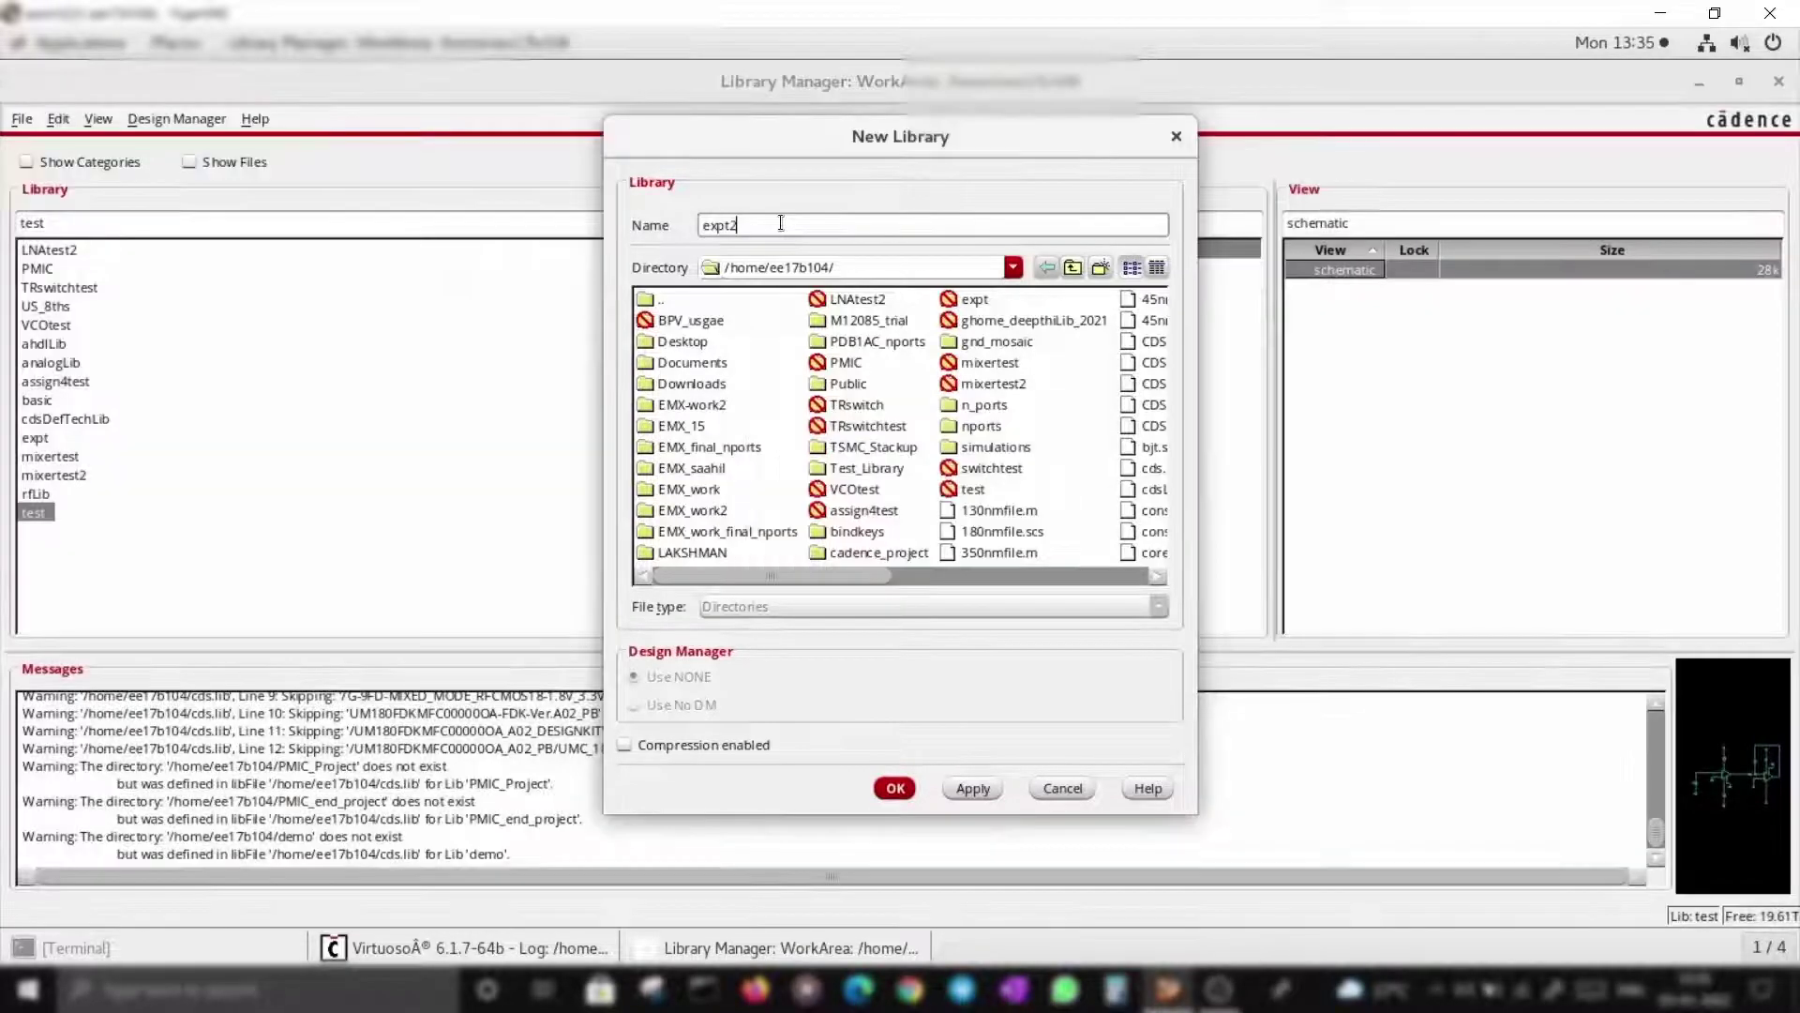
{"action": "left_click", "coordinate": [896, 788]}
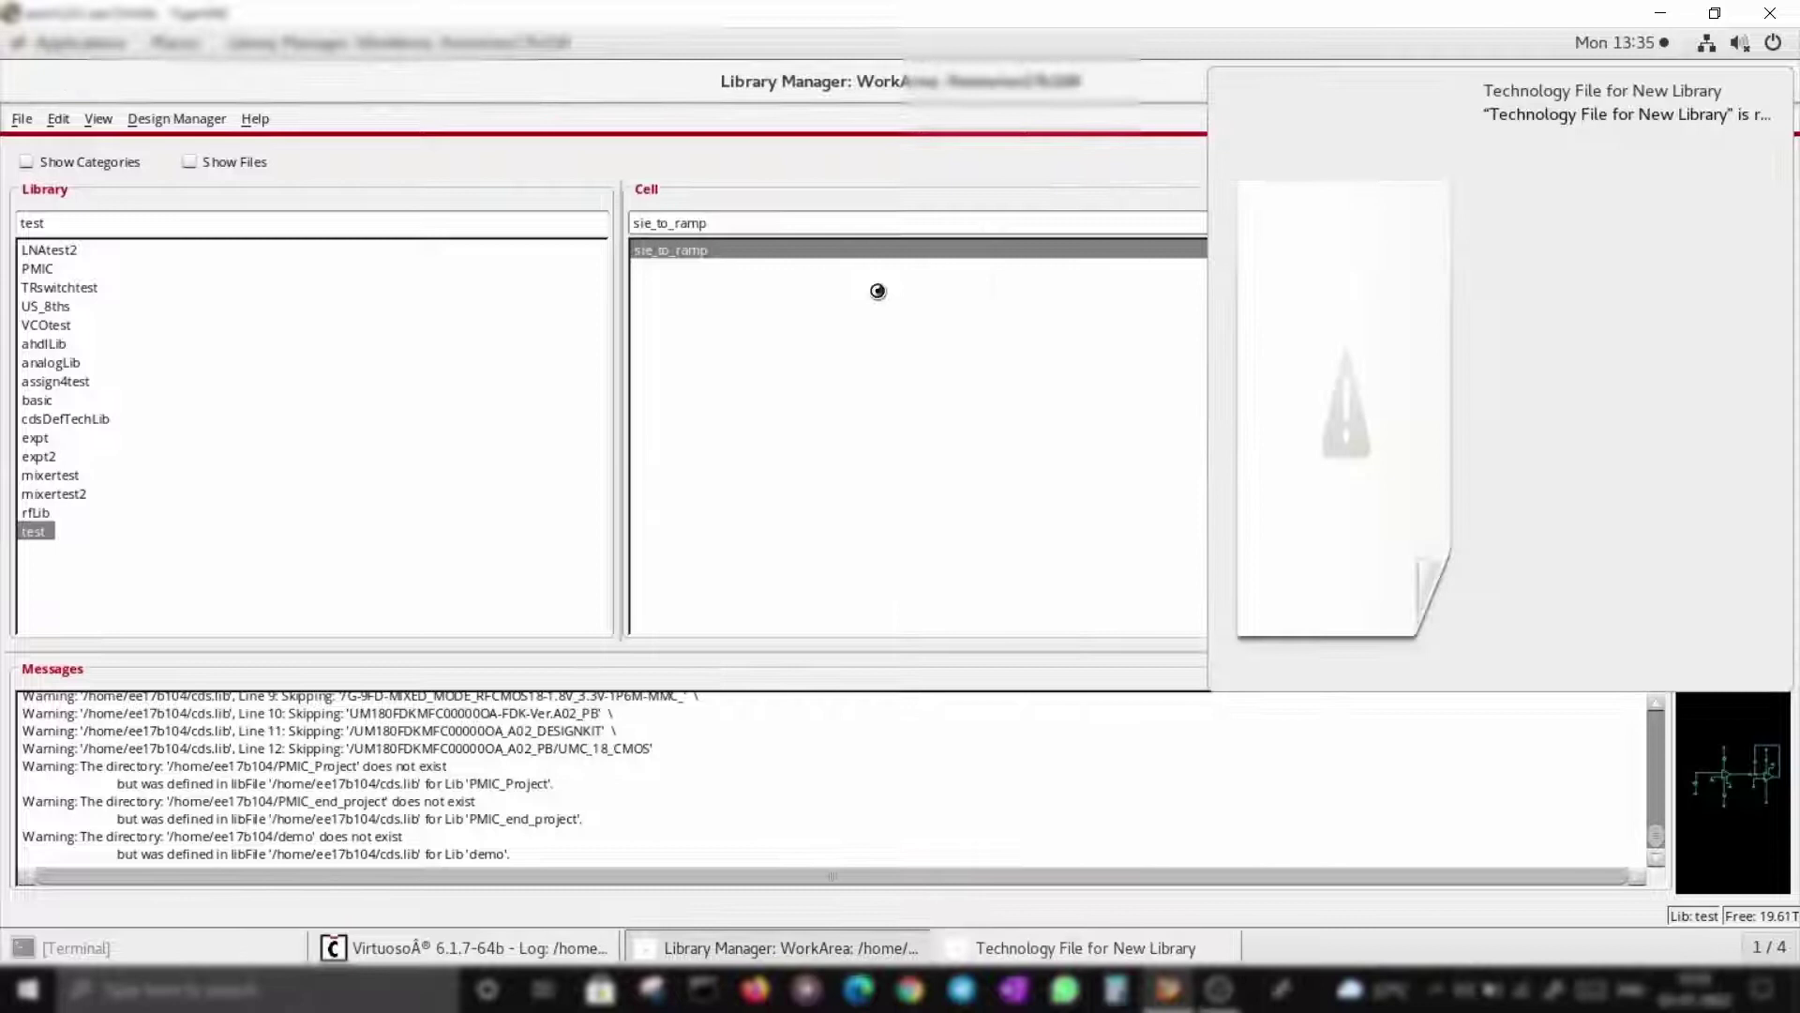
Attach expt2 to the existing analogLib technology library.
{"action": "left_click", "coordinate": [1291, 157]}
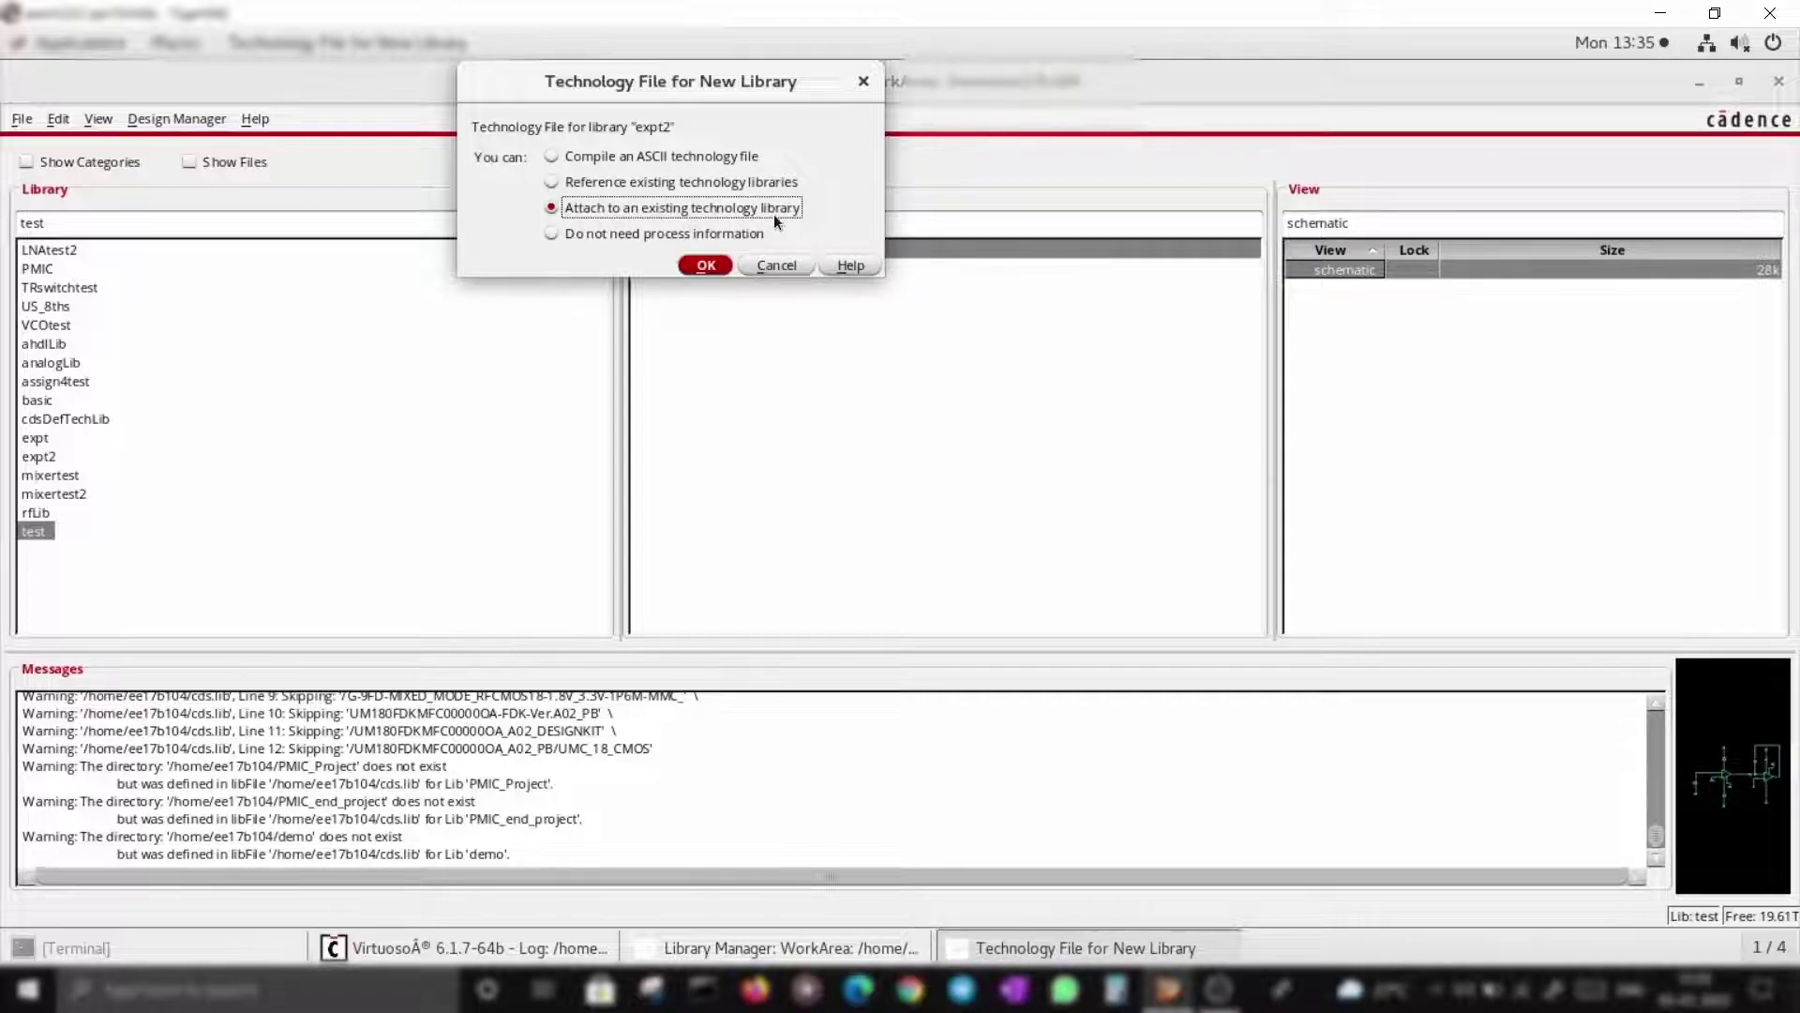
{"action": "left_click", "coordinate": [707, 266]}
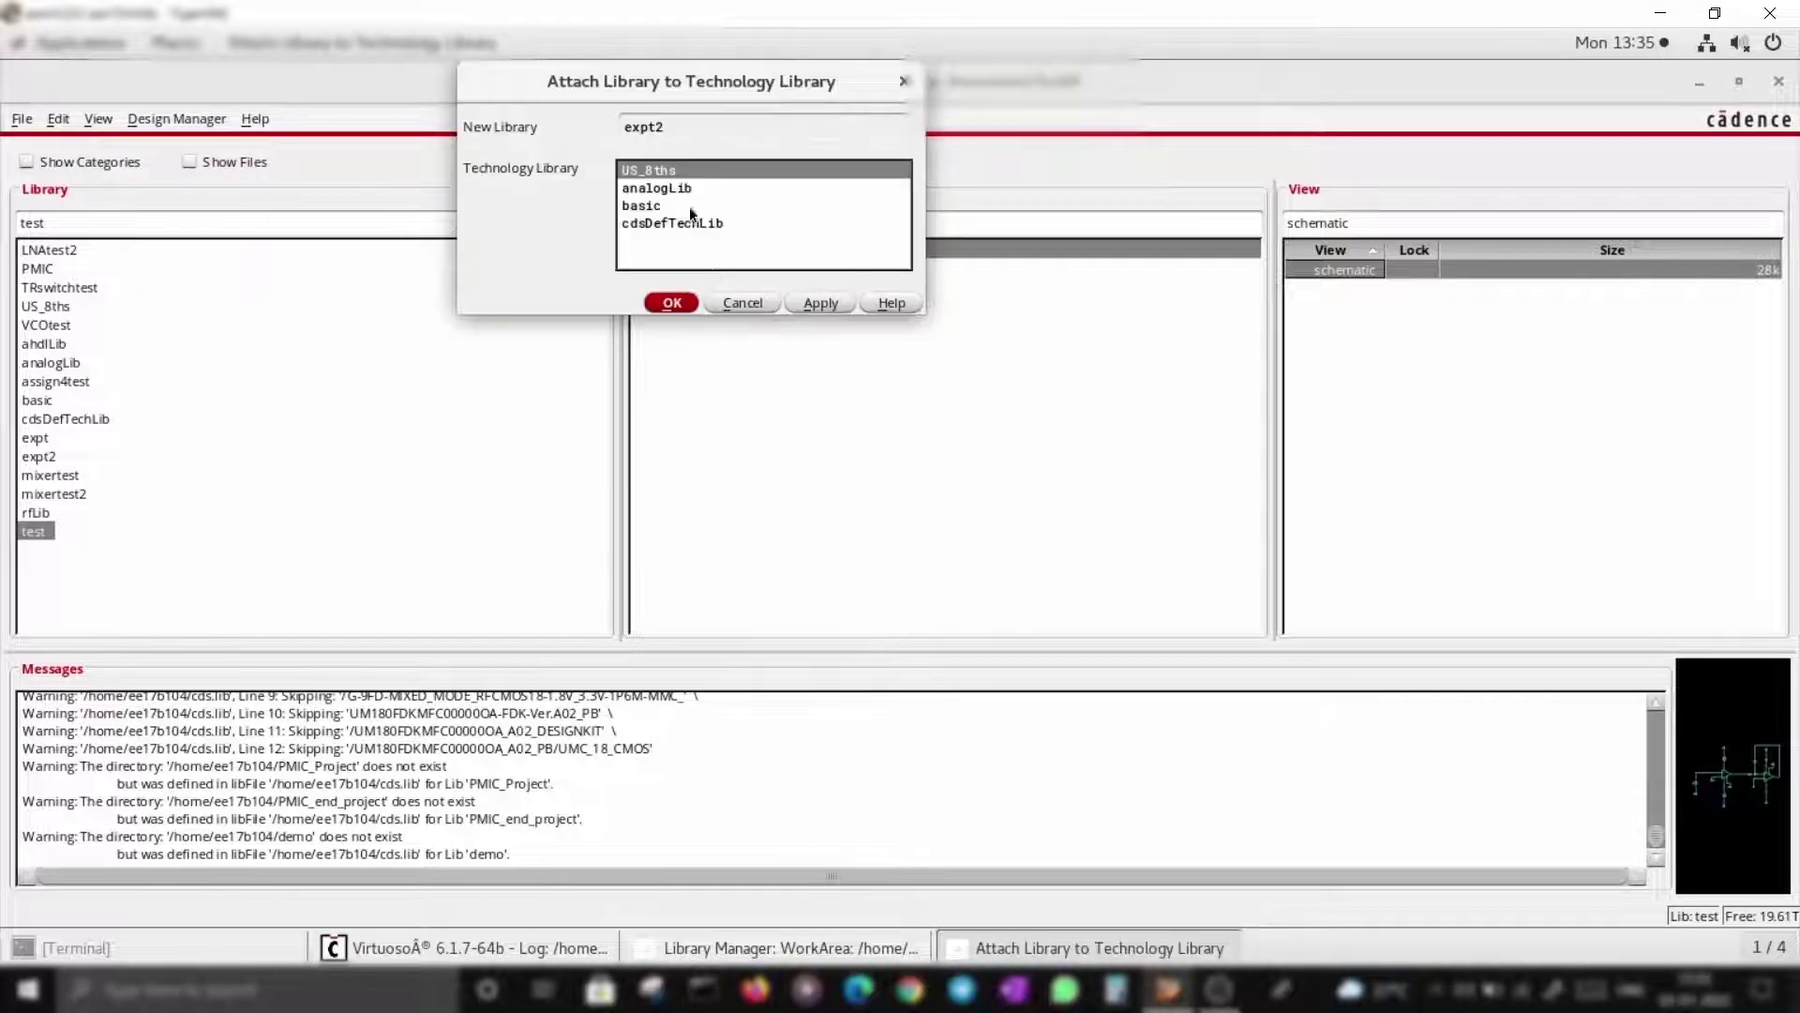
{"action": "left_click", "coordinate": [662, 188]}
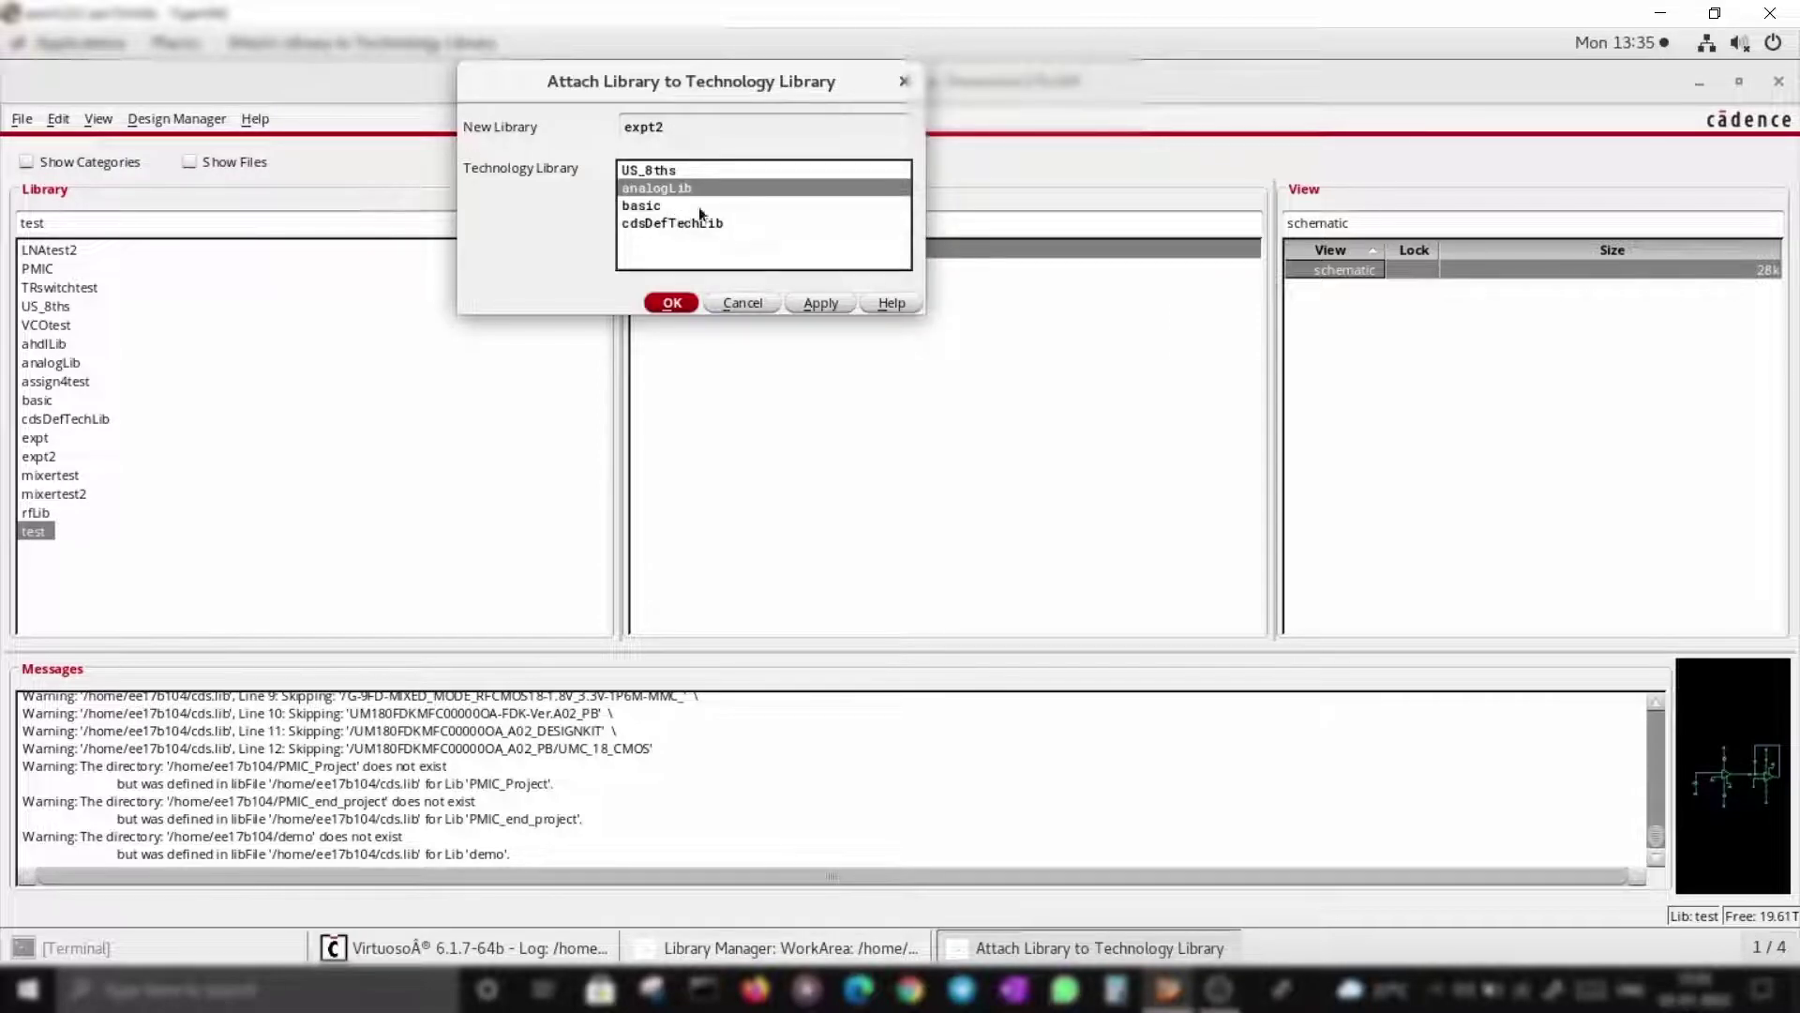
{"action": "left_click", "coordinate": [683, 303]}
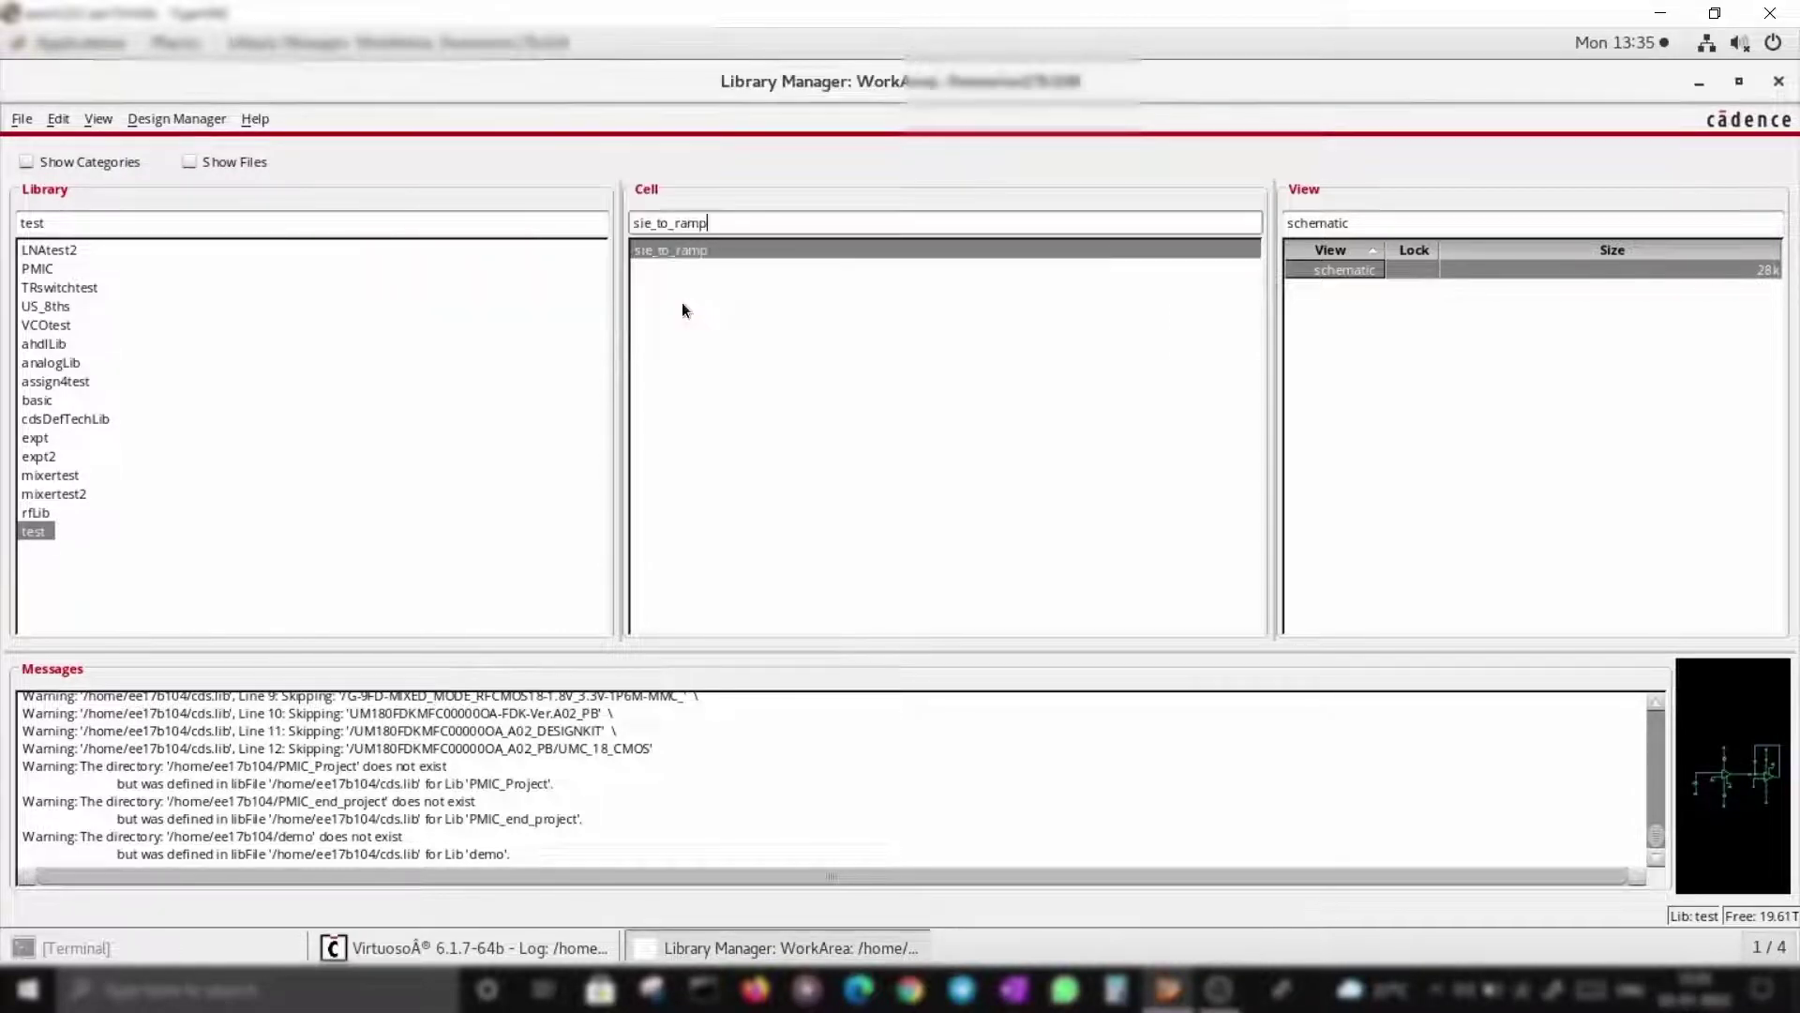
Start a new cell view in the expt2 library.
{"action": "left_click", "coordinate": [47, 456]}
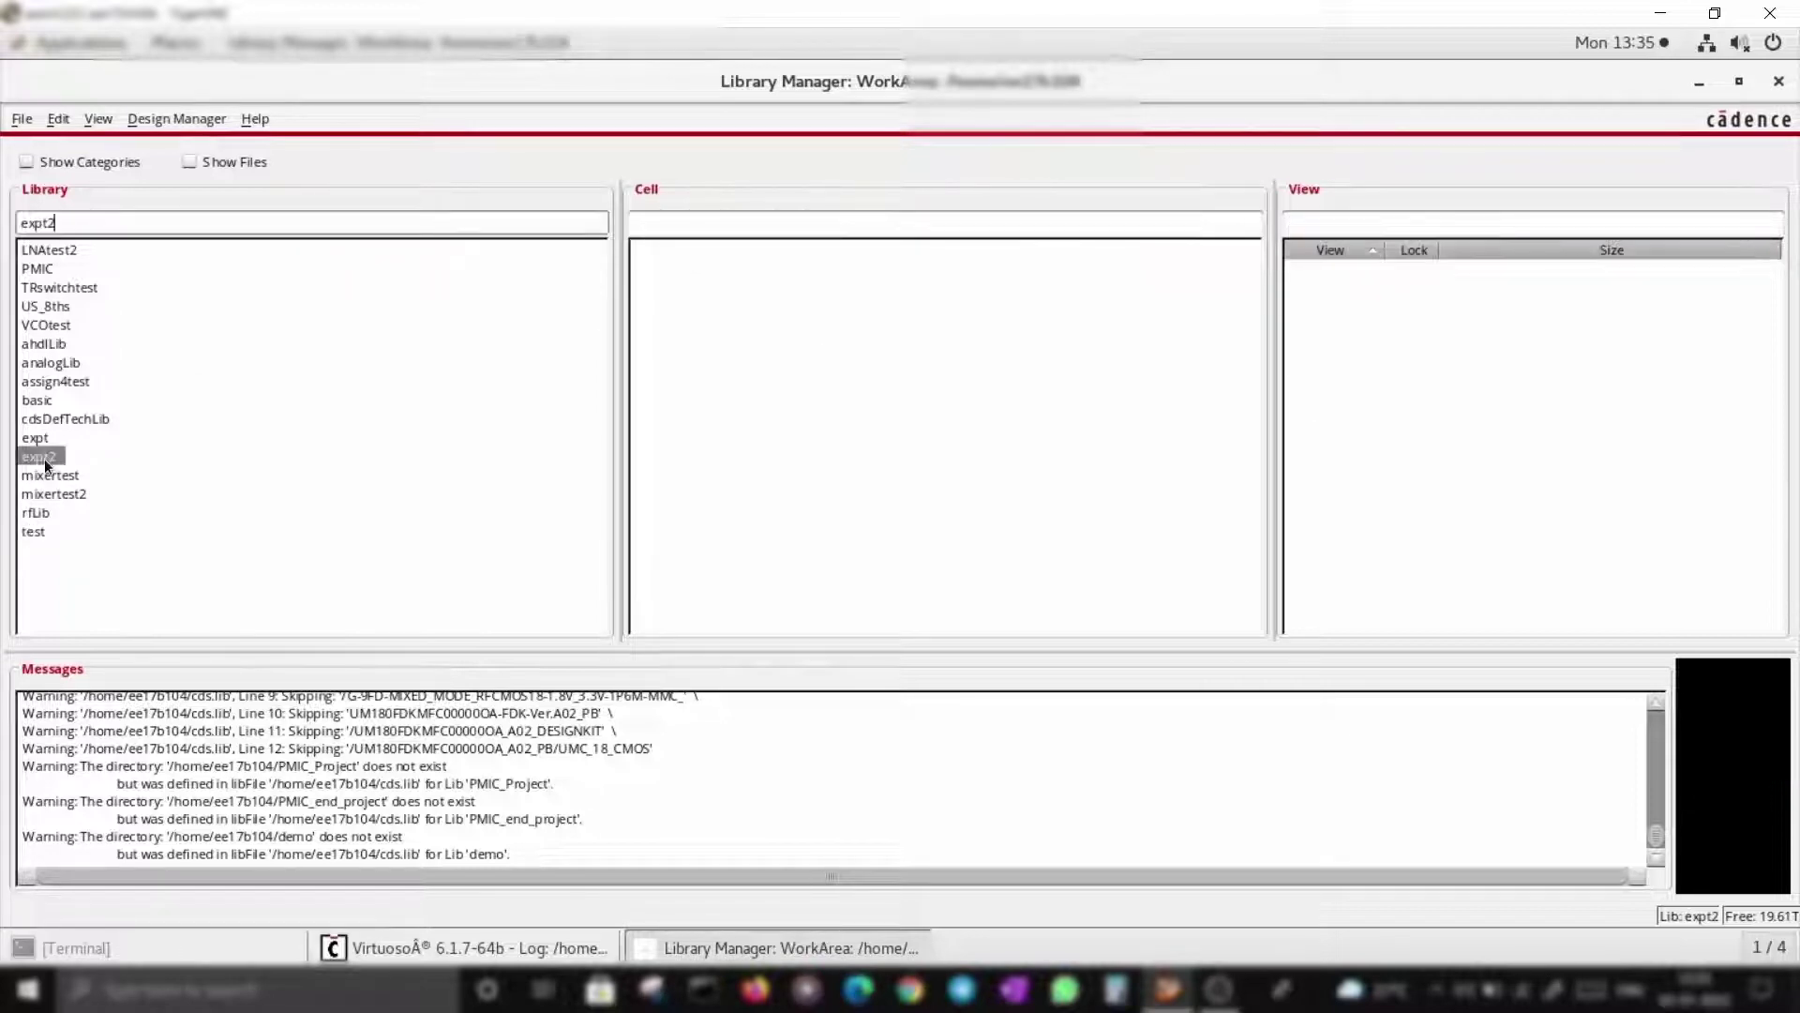
{"action": "left_click", "coordinate": [21, 118]}
{"action": "mouse_move", "coordinate": [31, 144]}
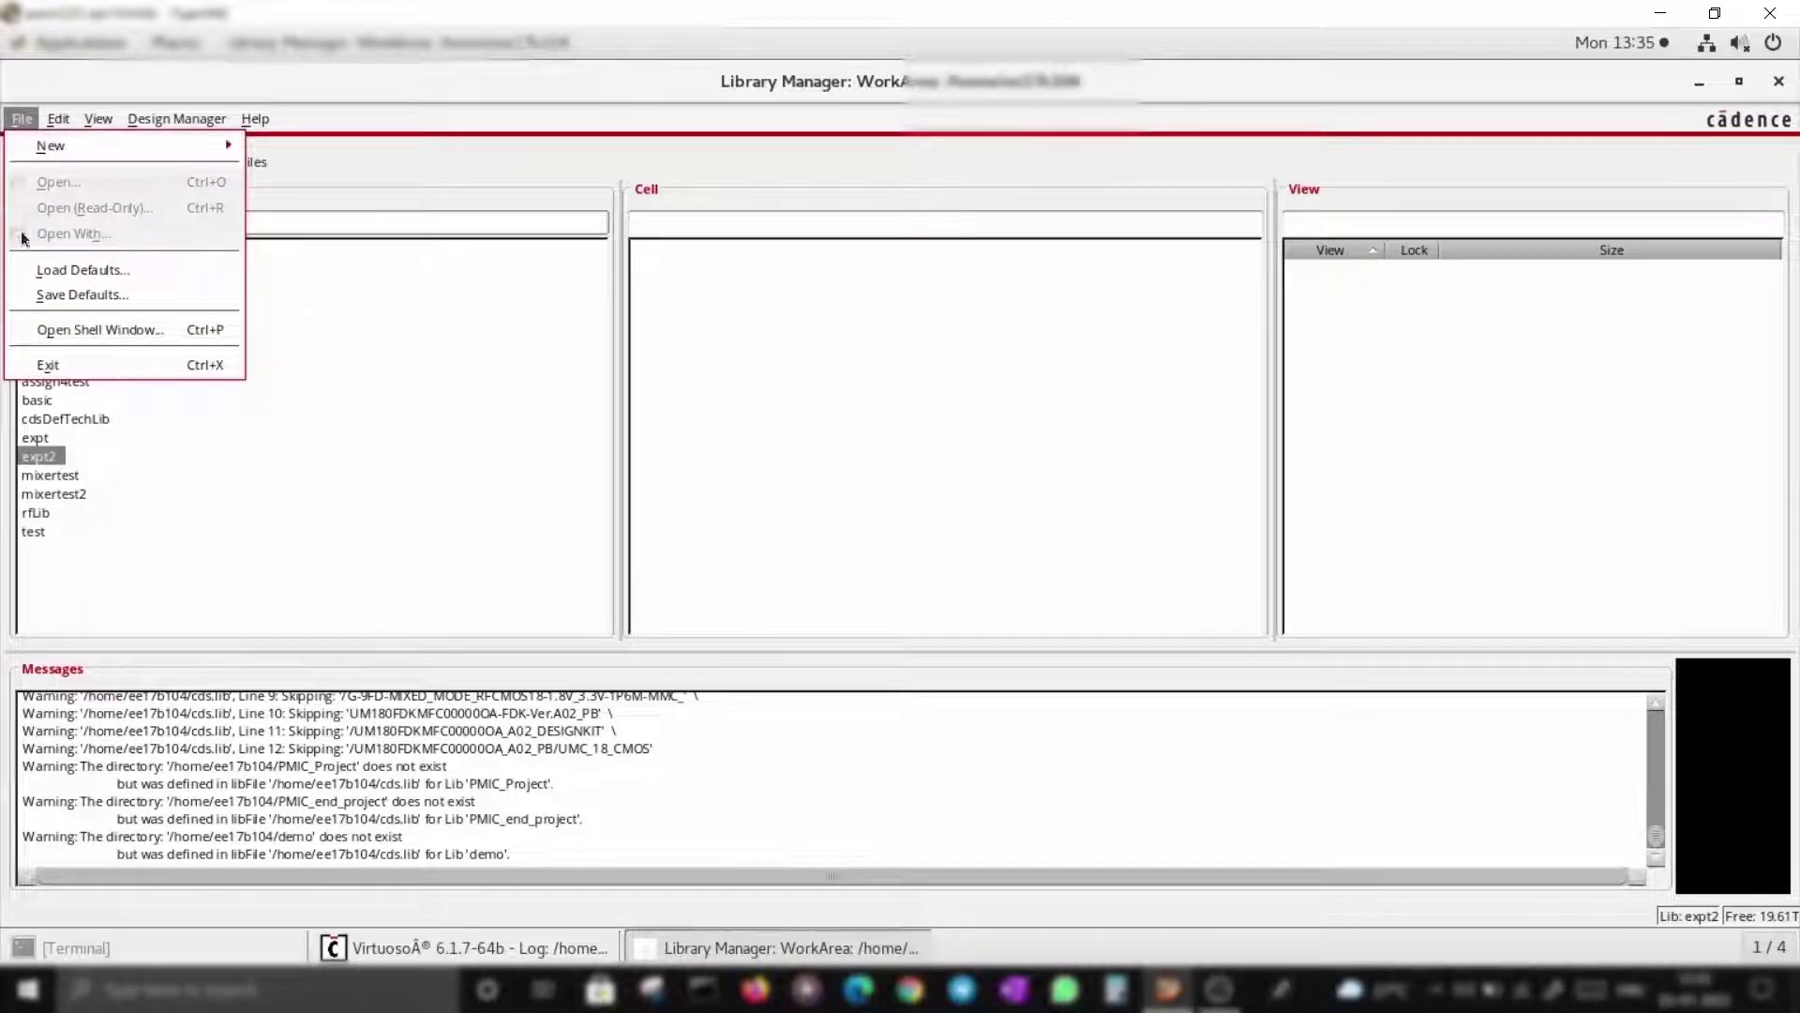
{"action": "mouse_move", "coordinate": [210, 150]}
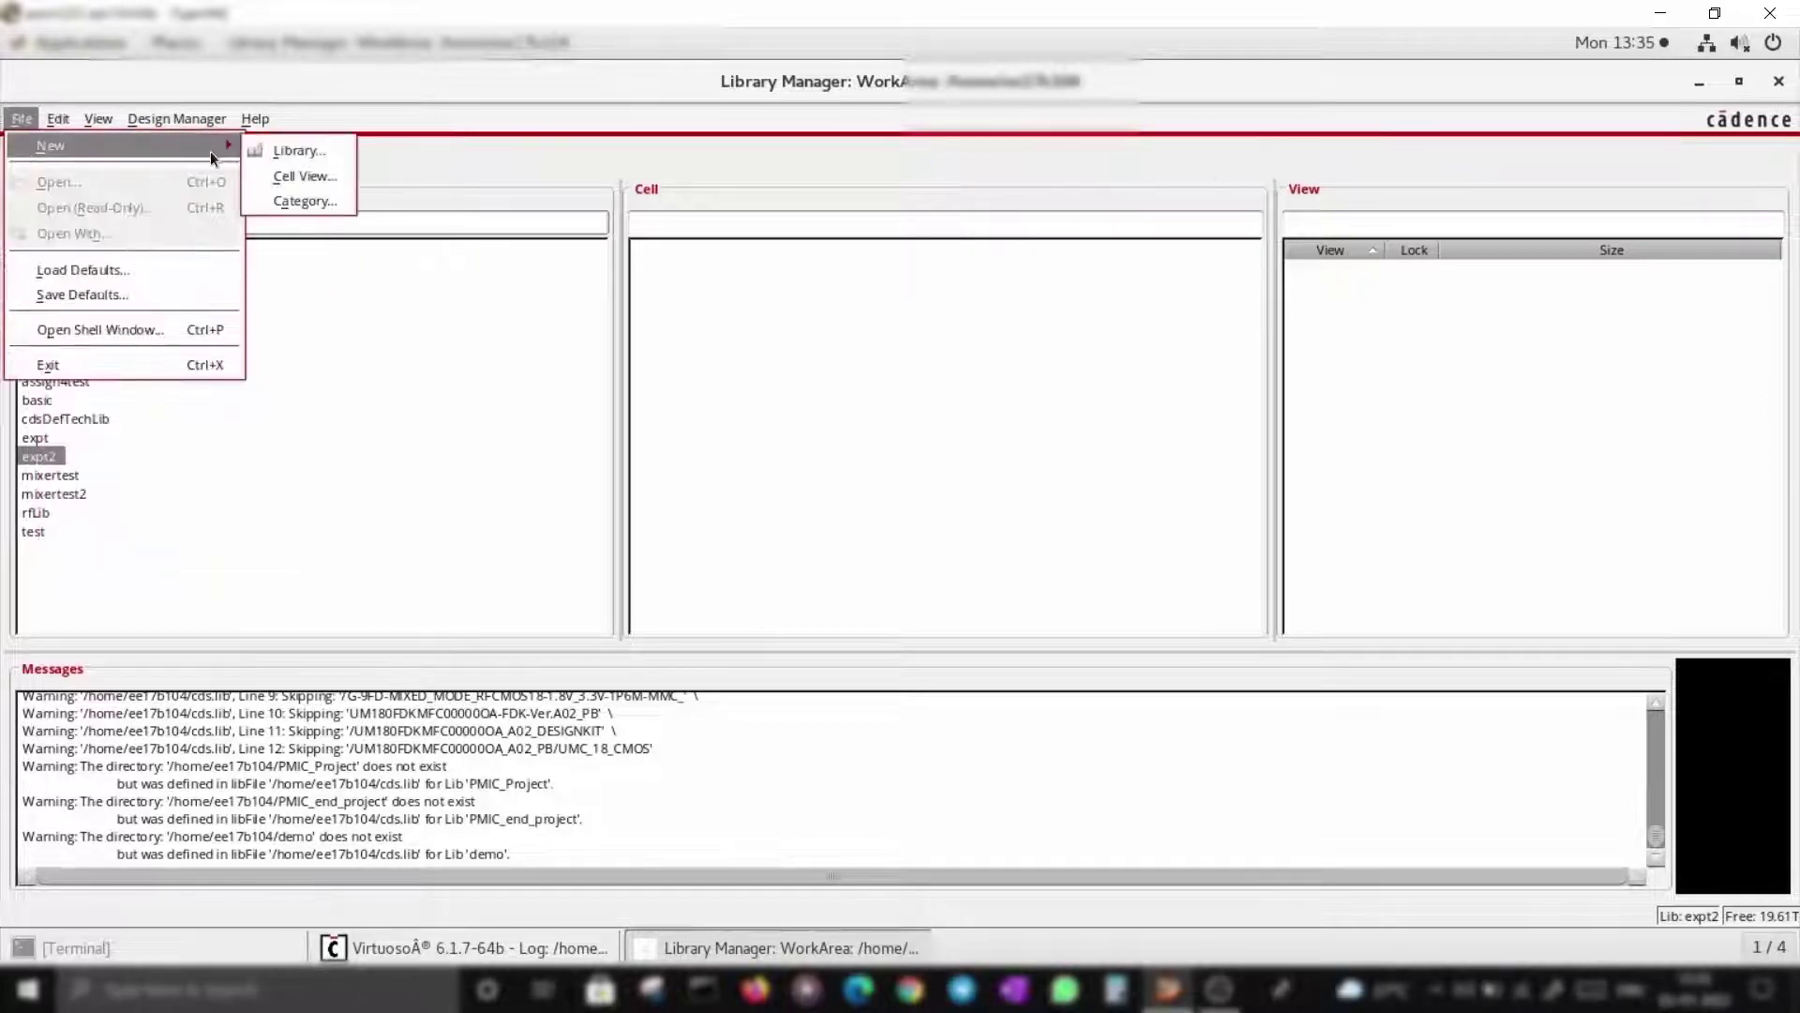
{"action": "left_click", "coordinate": [289, 170]}
{"action": "left_click", "coordinate": [1240, 89]}
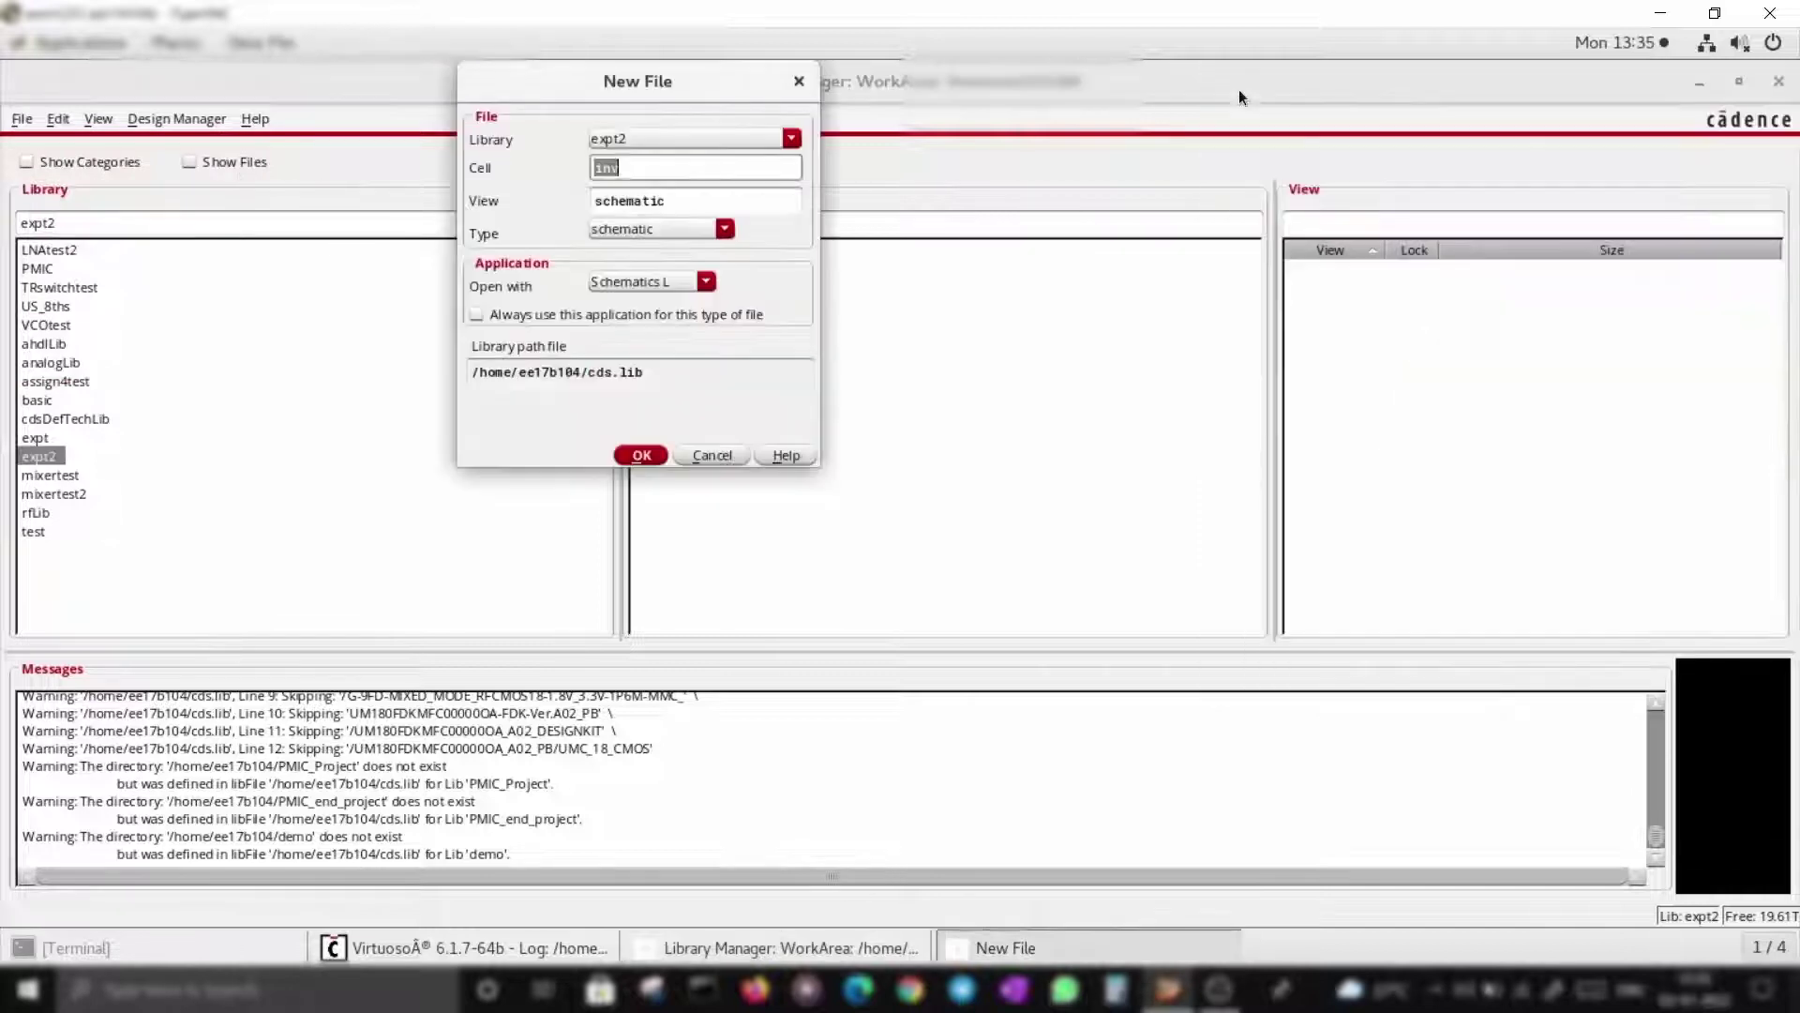
Name the cell voltage_div, set the view type to schematic, and create it.
{"action": "left_click", "coordinate": [666, 168]}
{"action": "key", "text": "BackSpace"}
{"action": "key", "text": "BackSpace"}
{"action": "key", "text": "BackSpace"}
{"action": "type", "text": "voltage_div"}
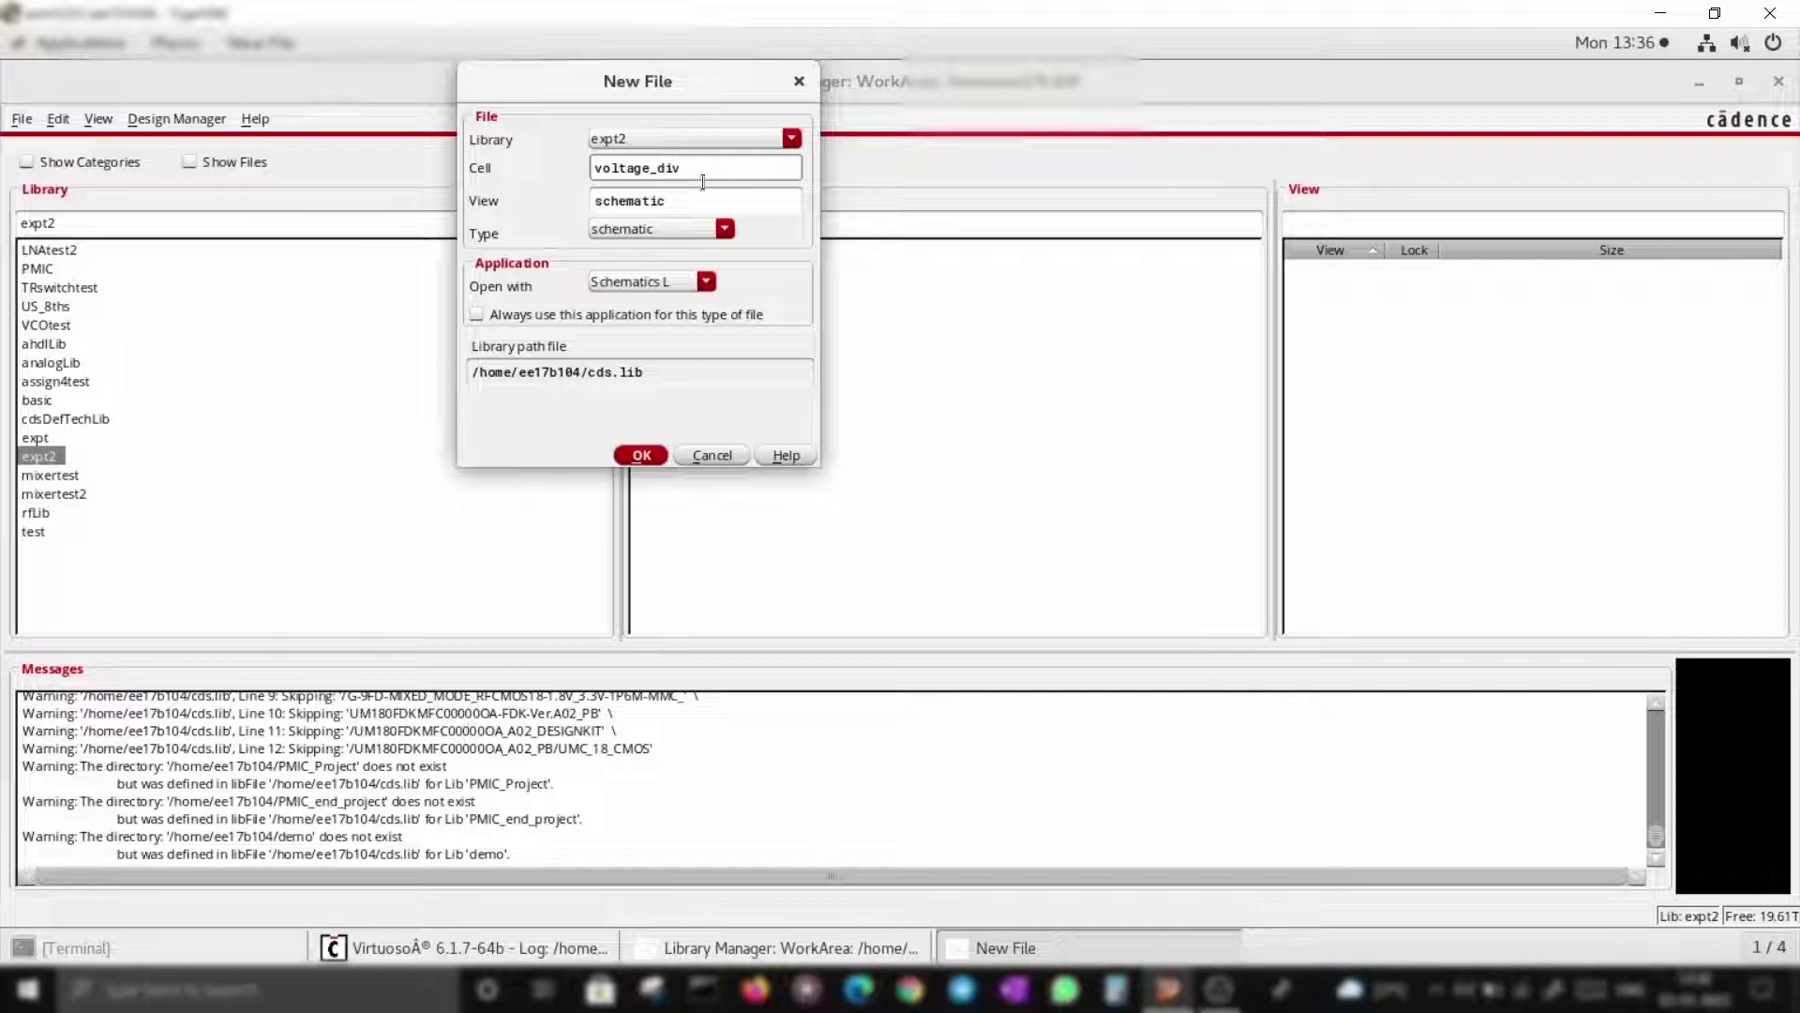
{"action": "left_click", "coordinate": [725, 229]}
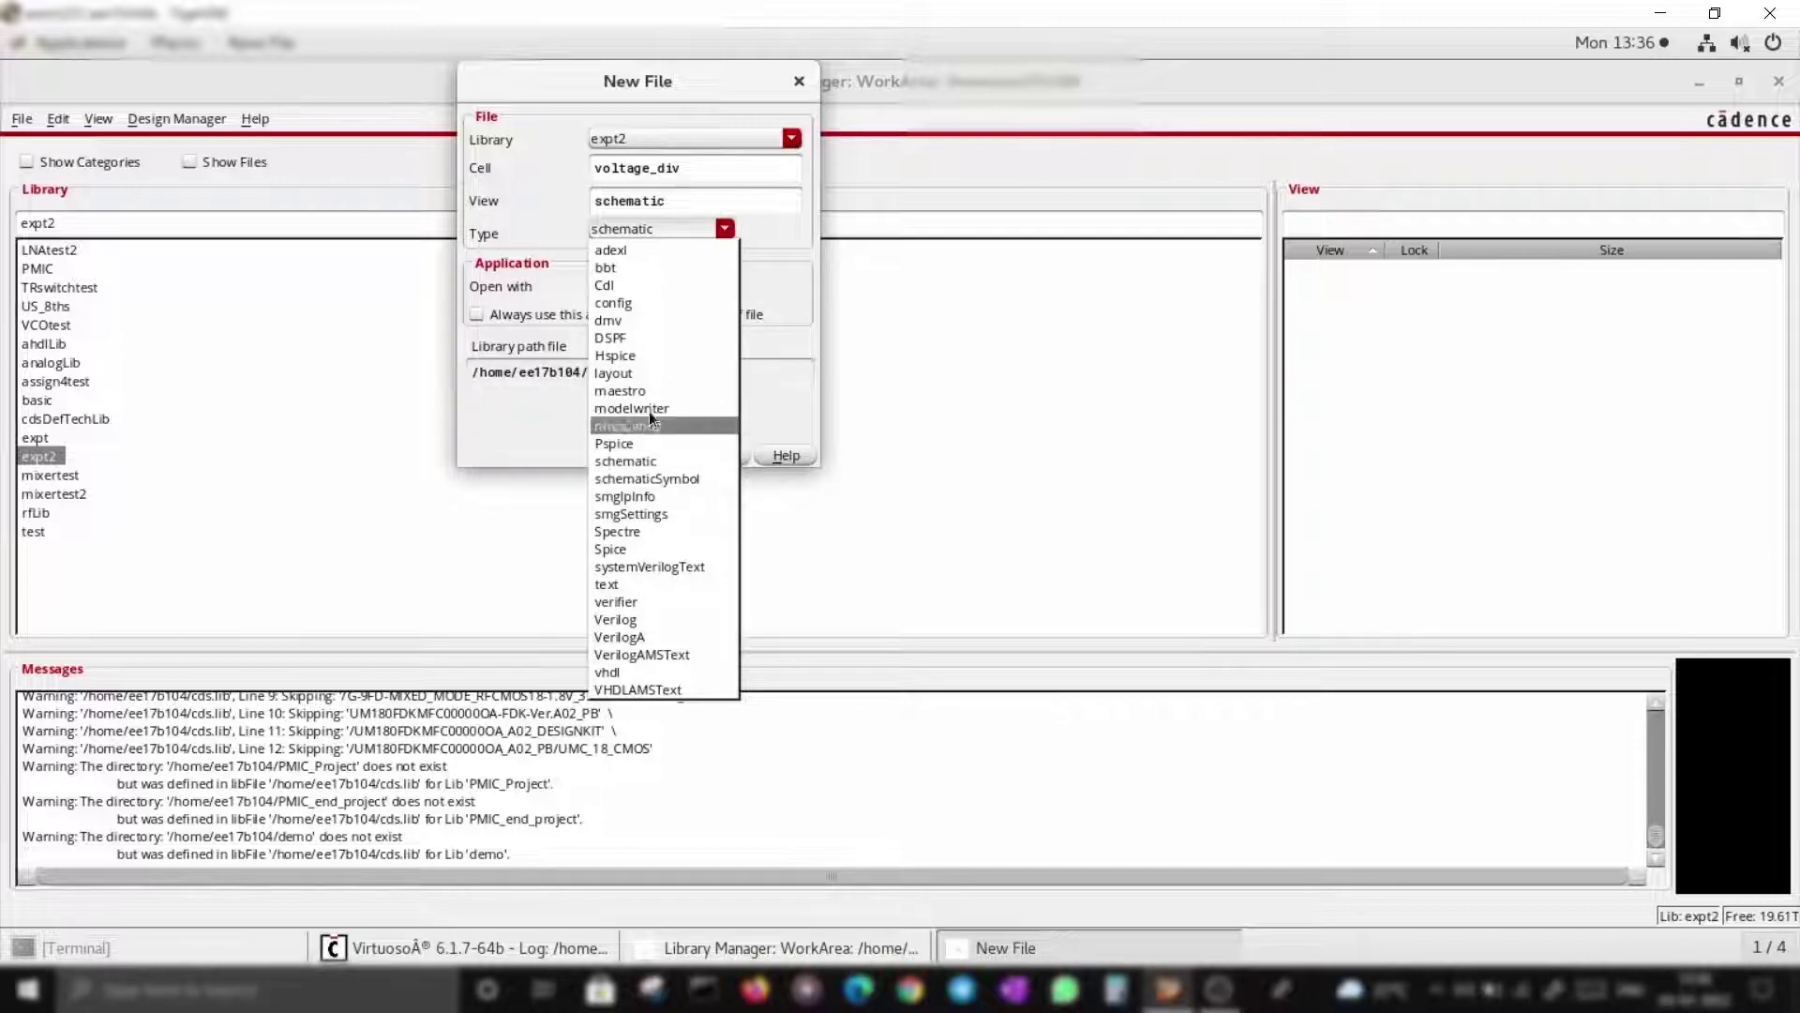
{"action": "left_click", "coordinate": [660, 461]}
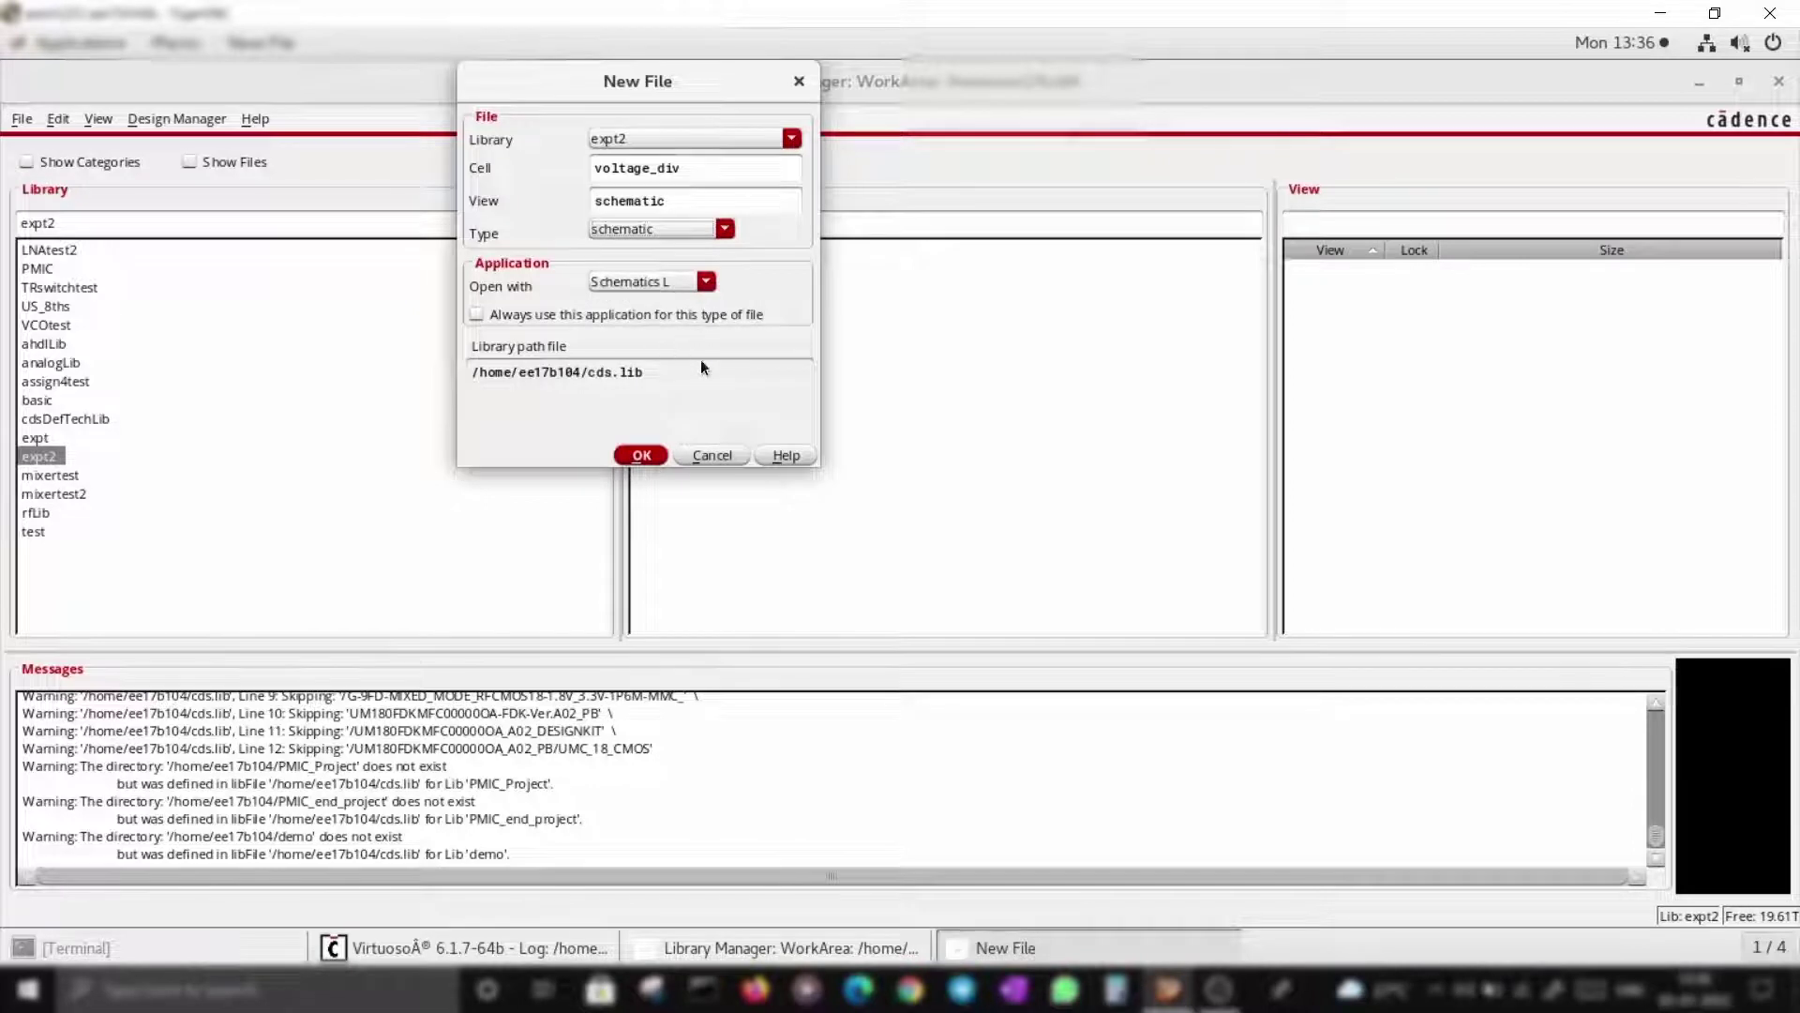
{"action": "left_click", "coordinate": [641, 456]}
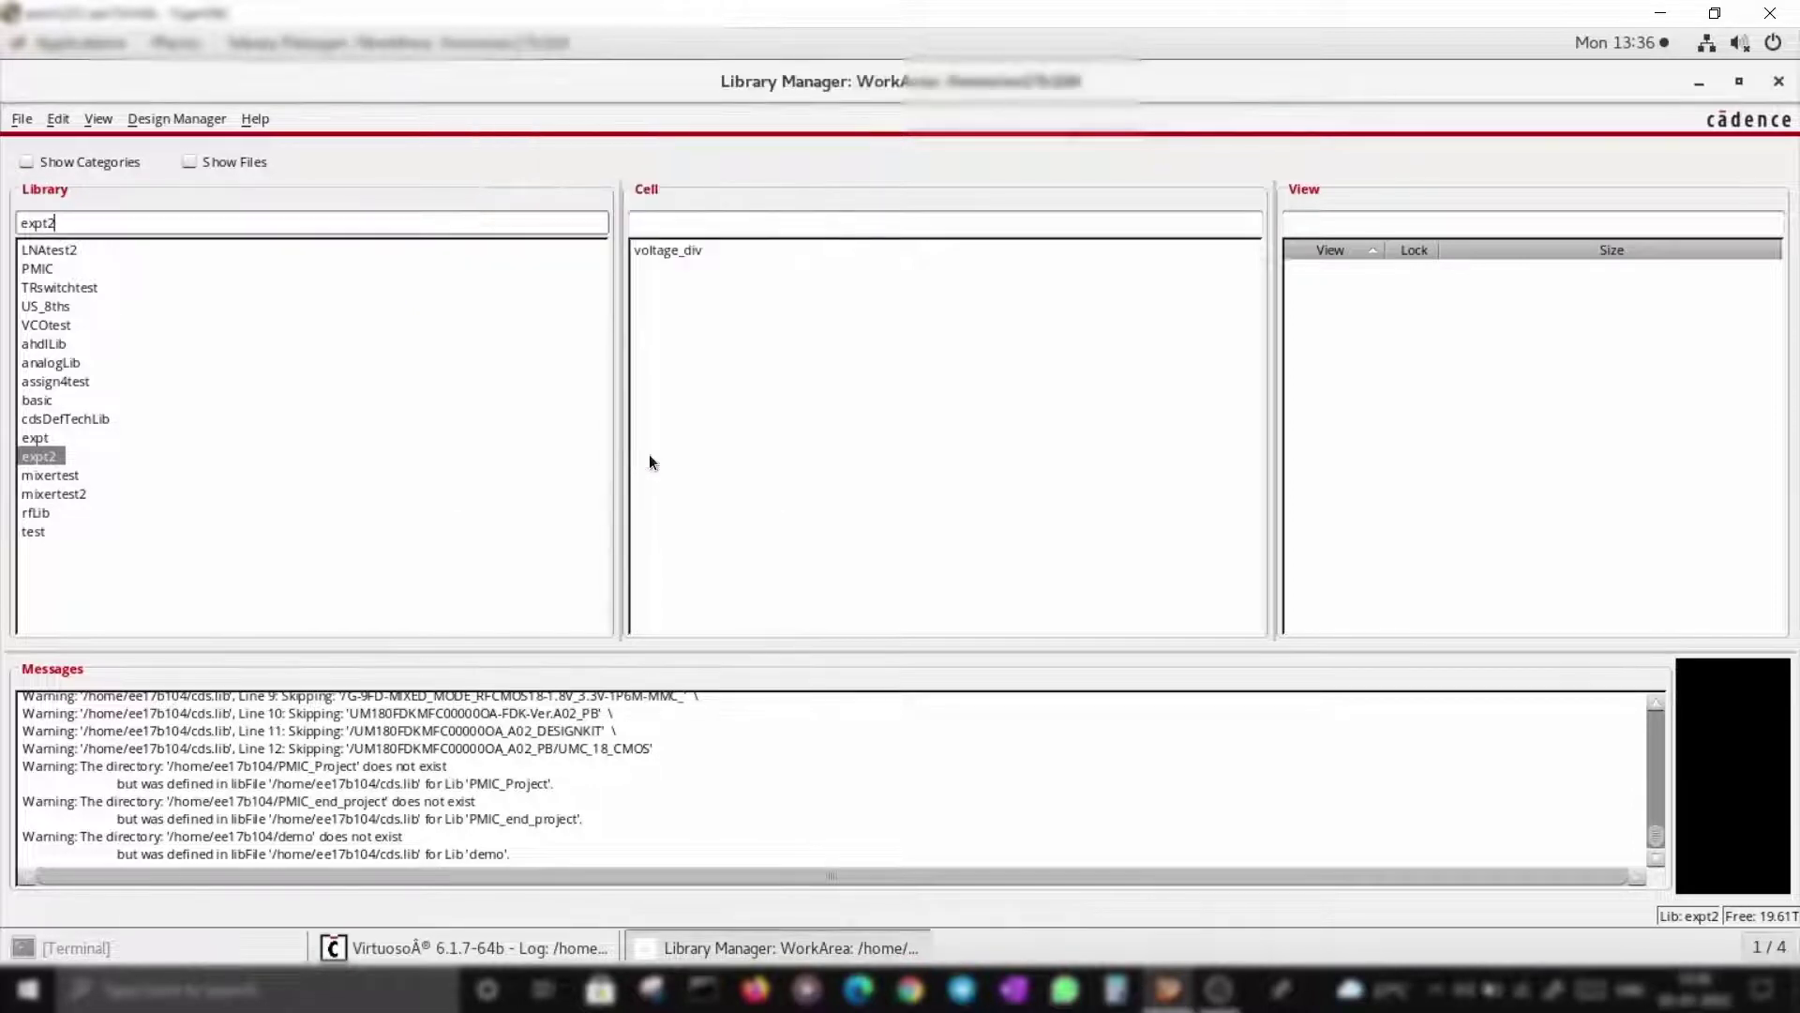
{"action": "left_click", "coordinate": [684, 249]}
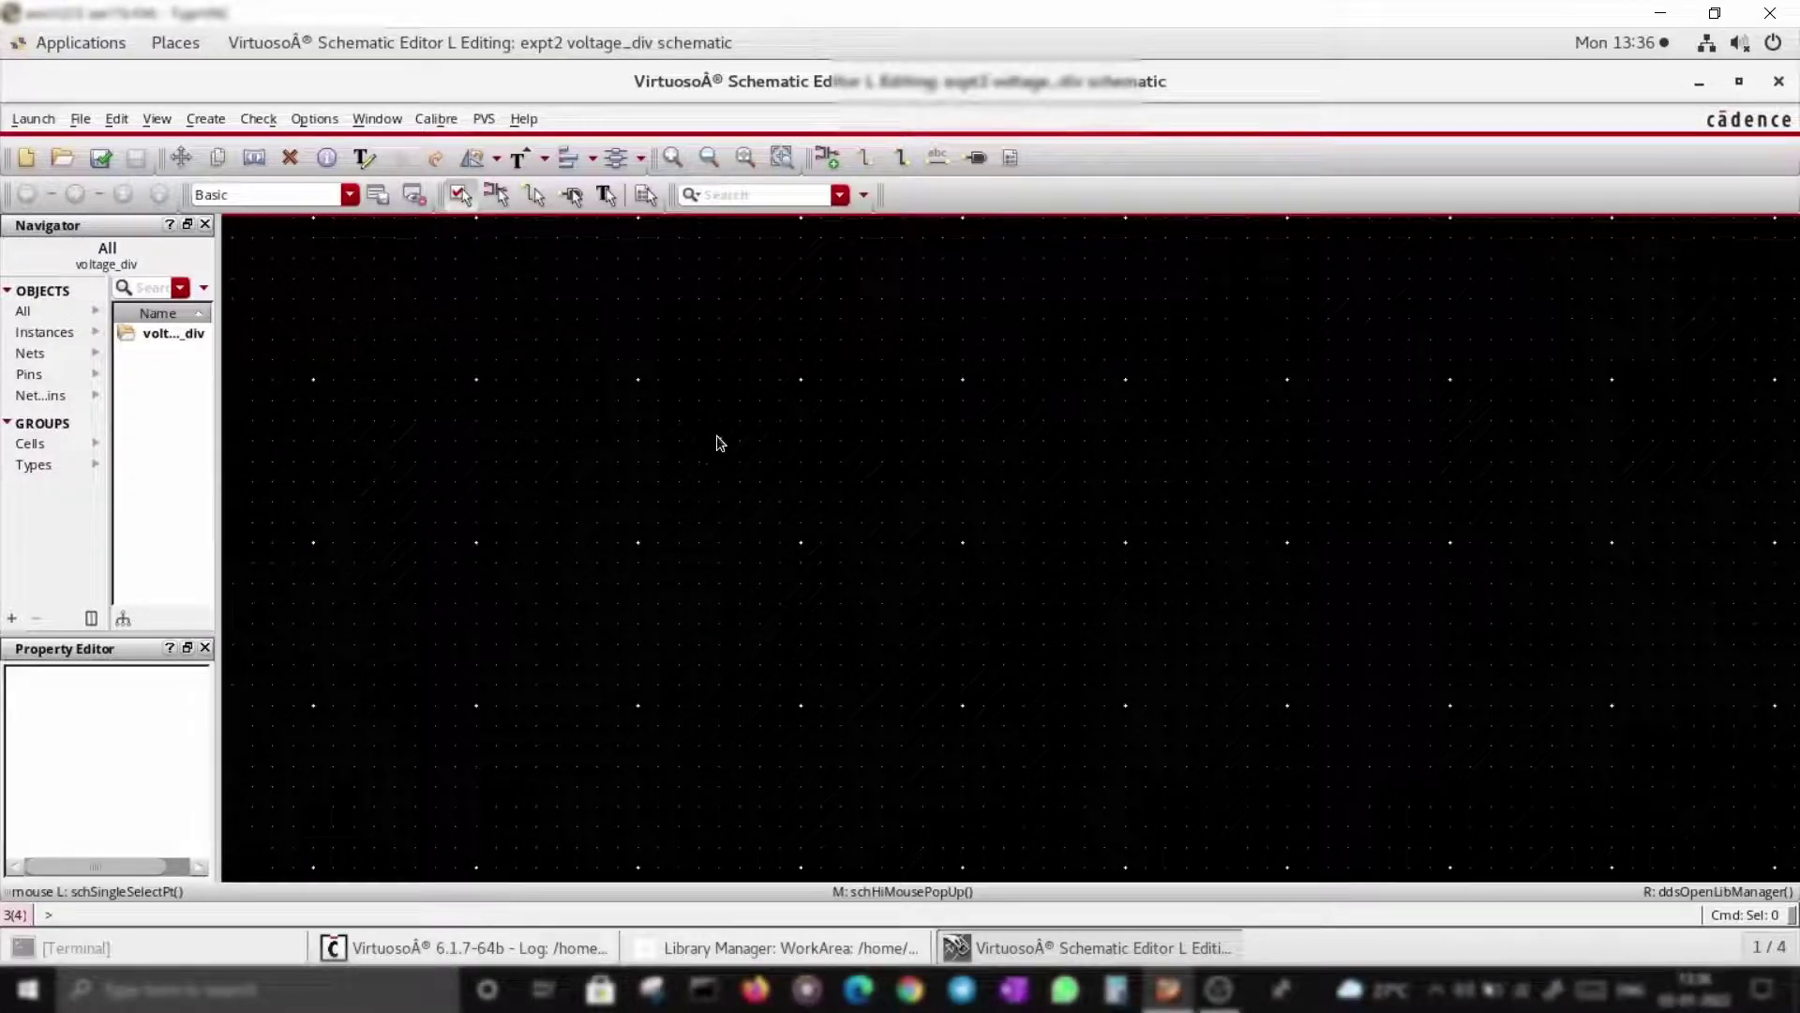
Open the Bindkey Editor and show the Schematics and SMG Model Schematic bindings.
{"action": "left_click", "coordinate": [555, 947]}
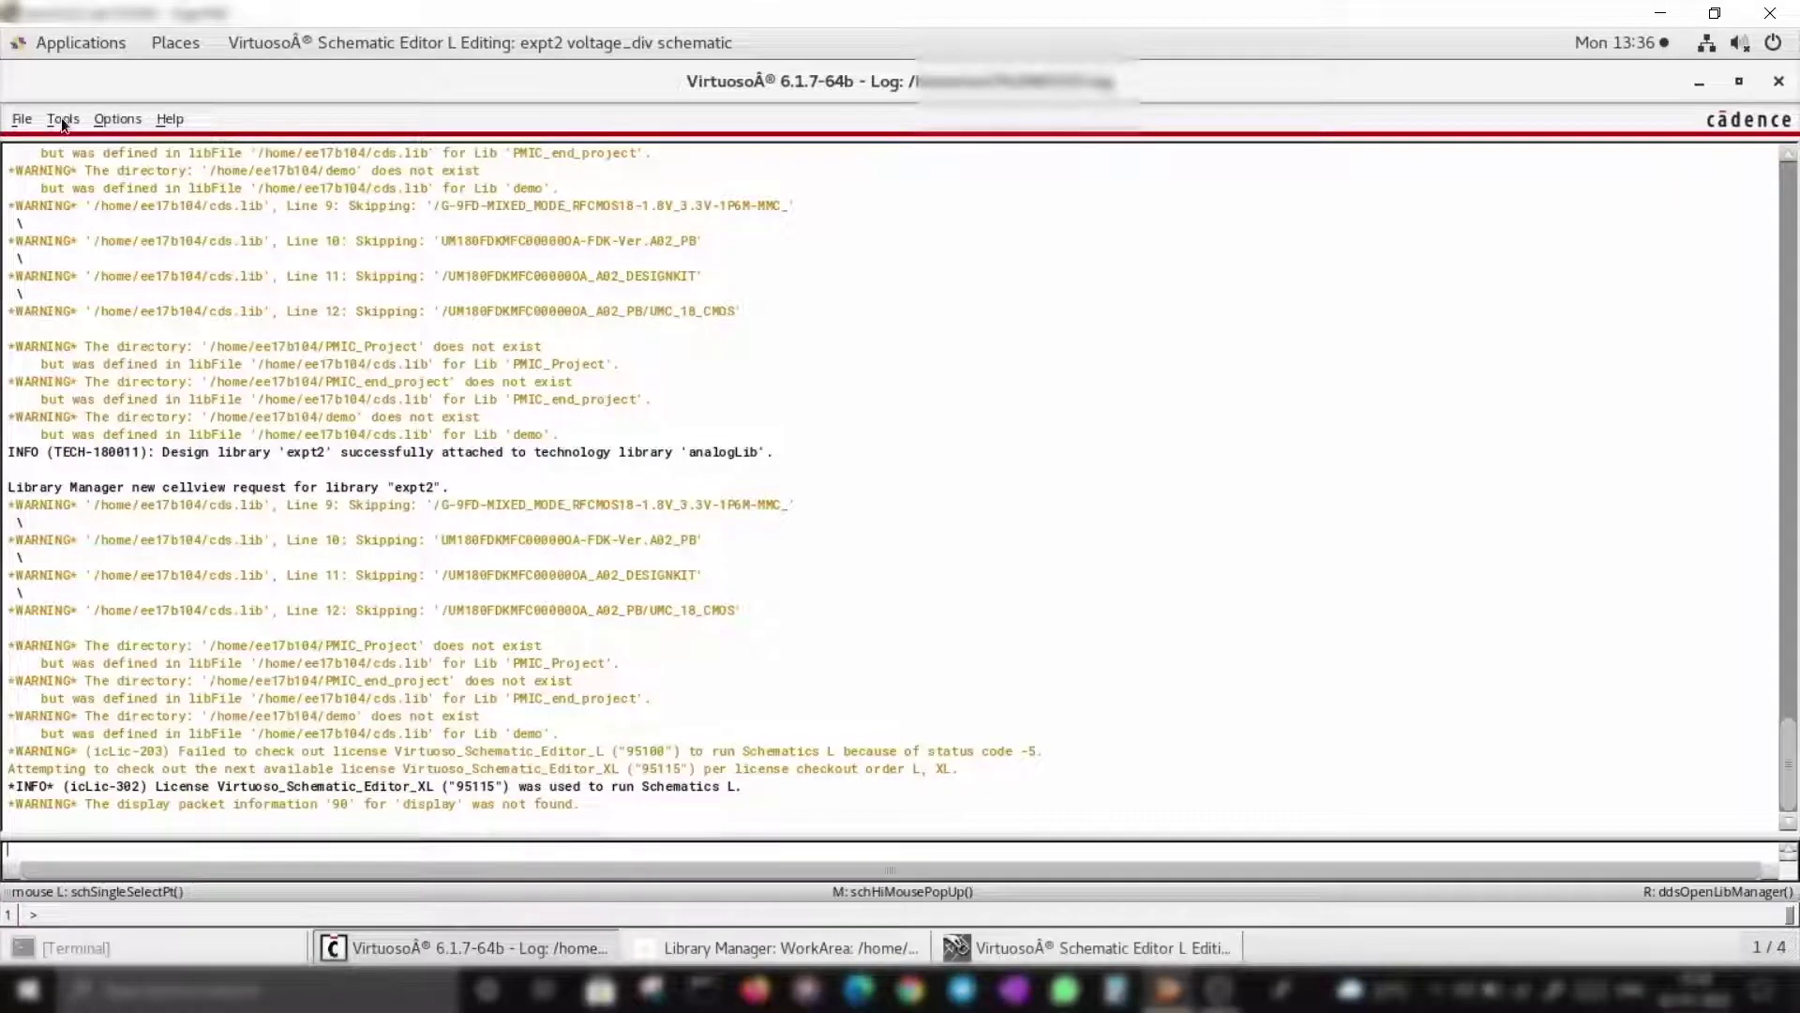
{"action": "left_click", "coordinate": [133, 116]}
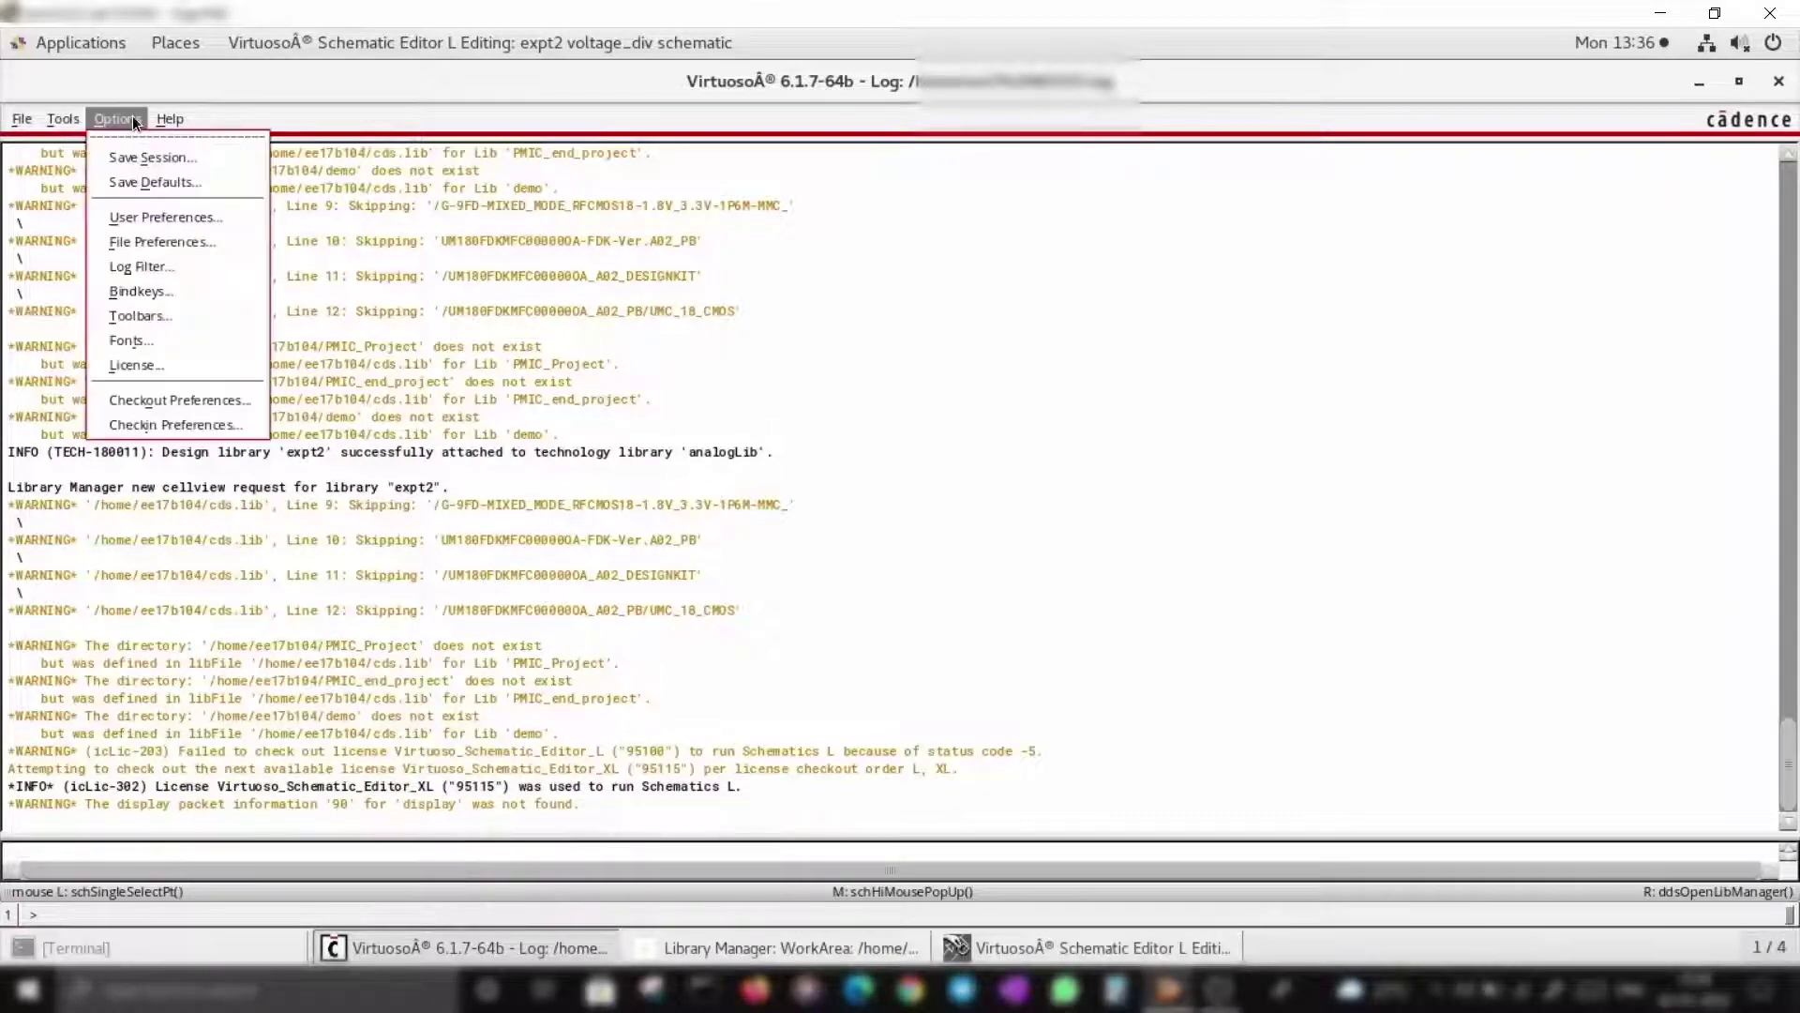
{"action": "left_click", "coordinate": [165, 293]}
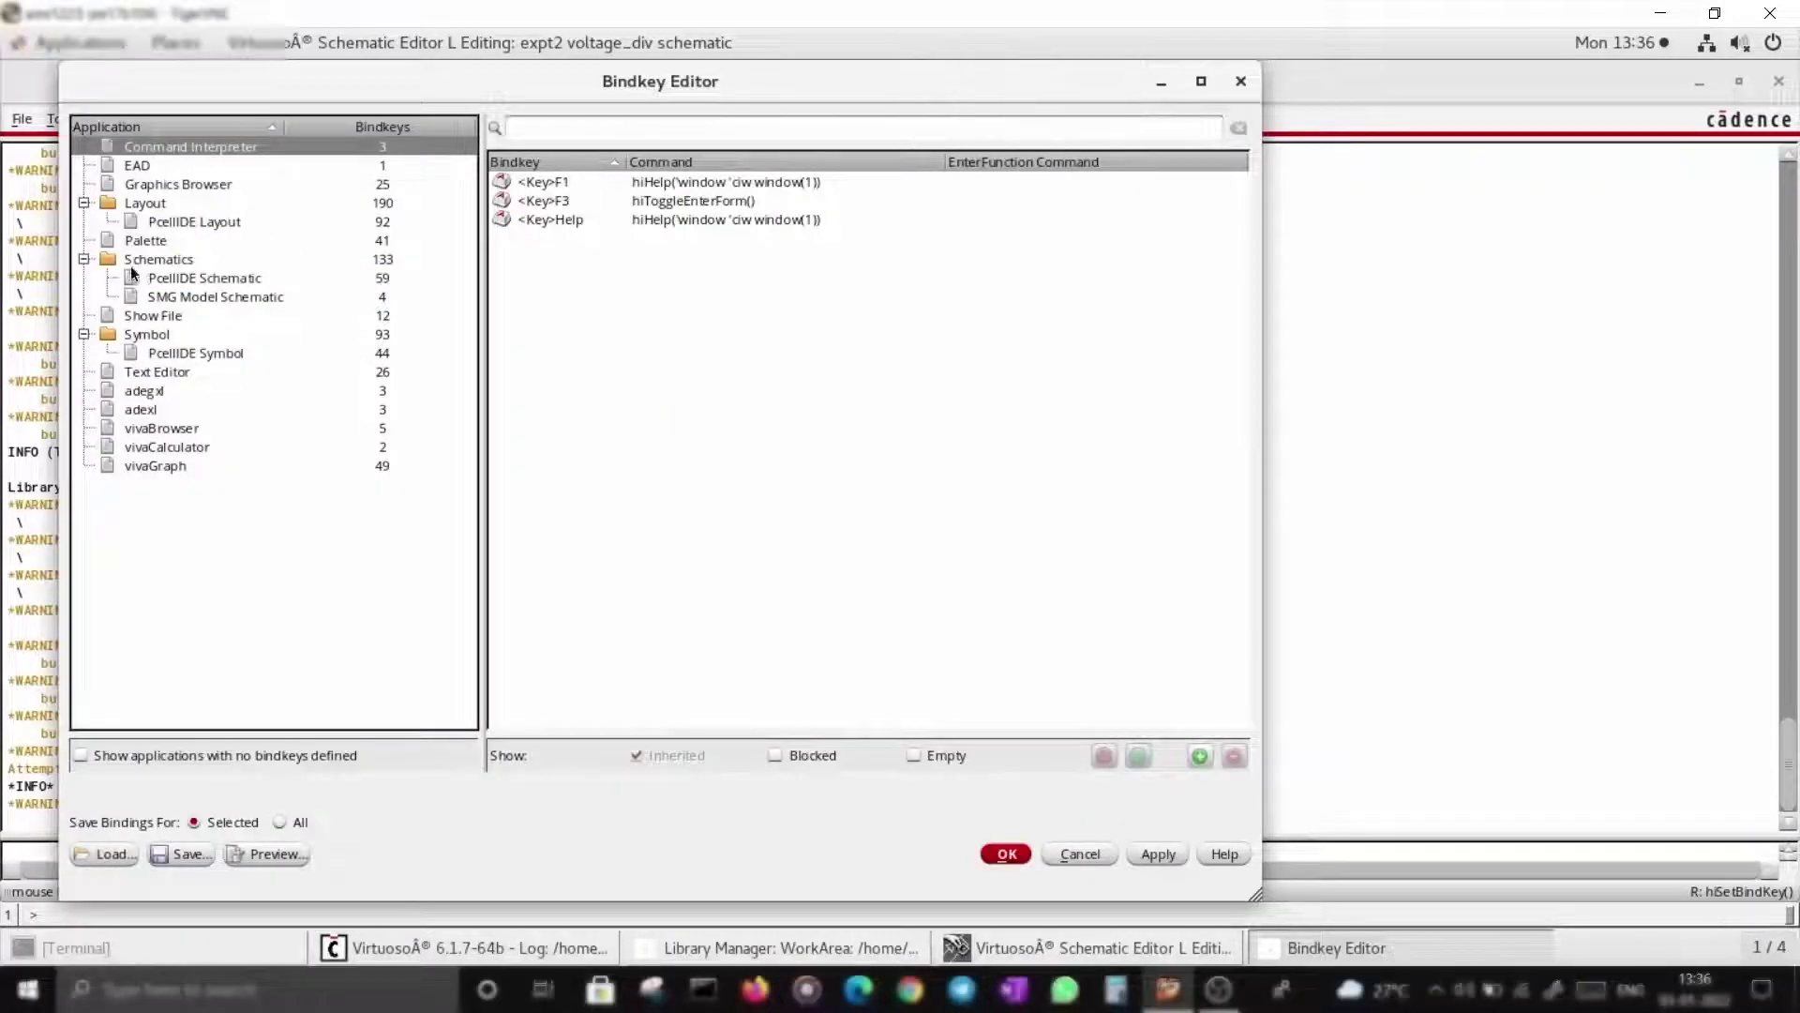
{"action": "left_click", "coordinate": [172, 265]}
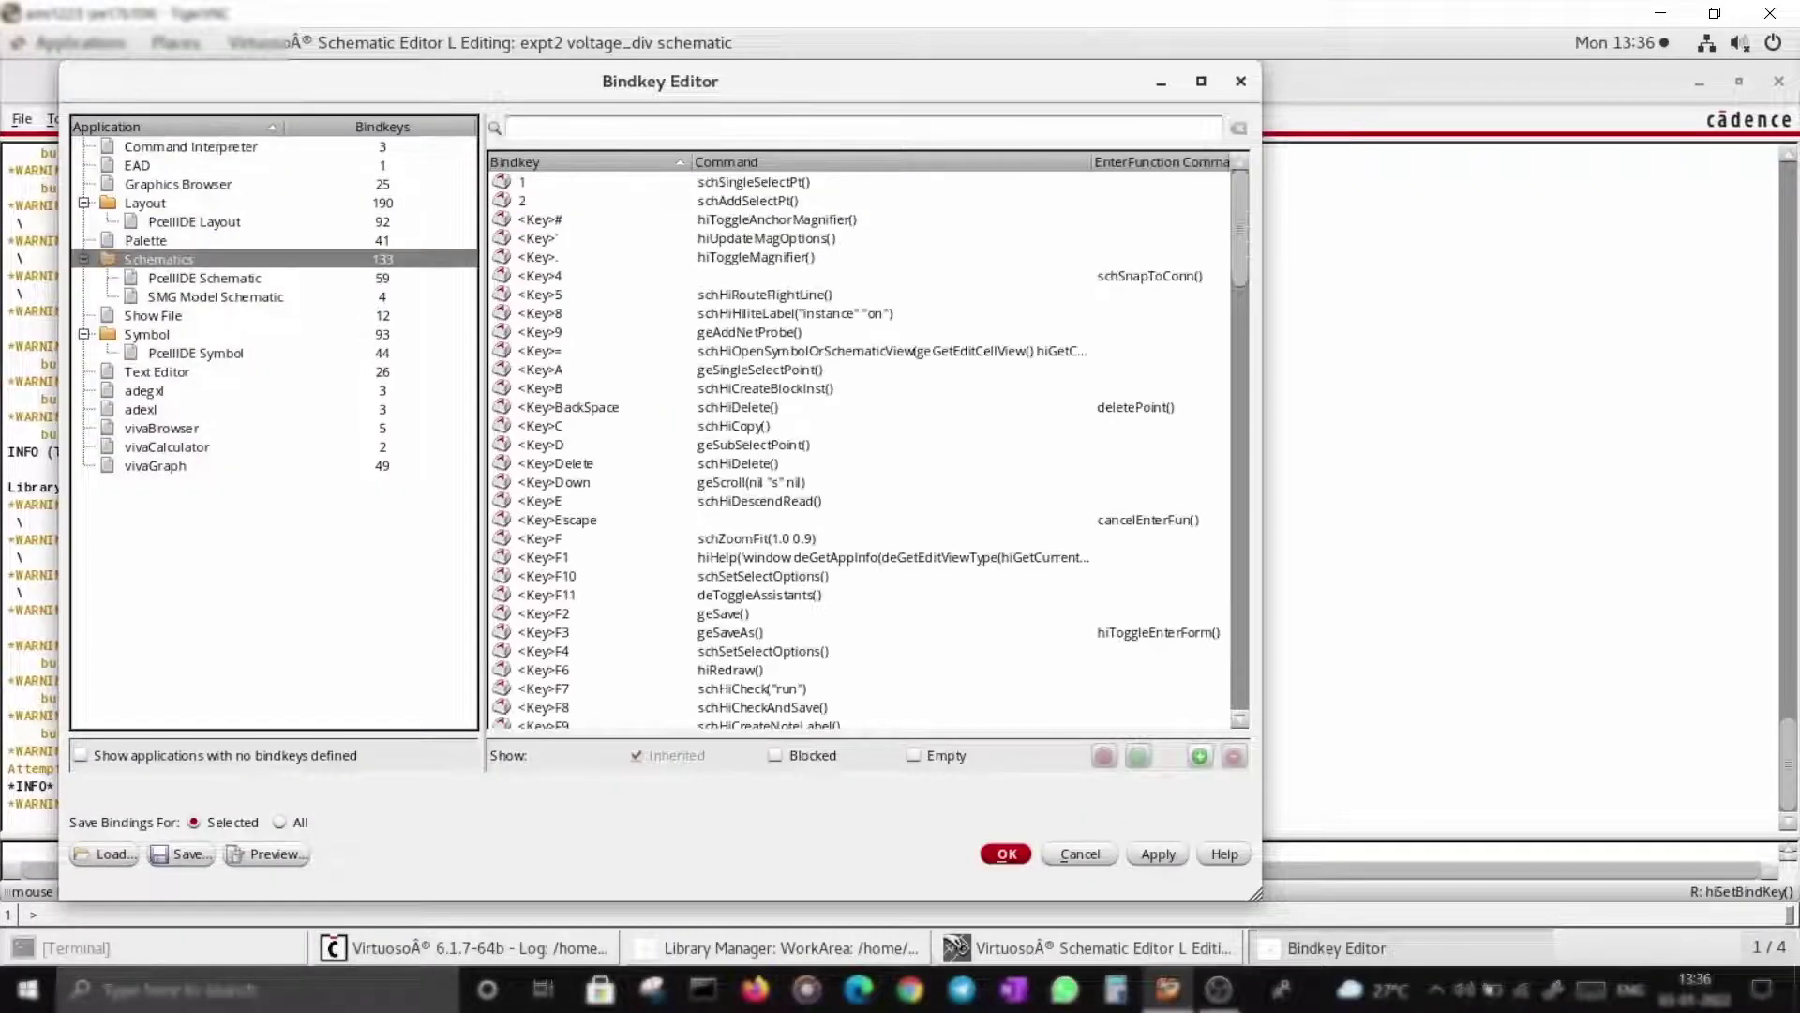
{"action": "left_click", "coordinate": [193, 297]}
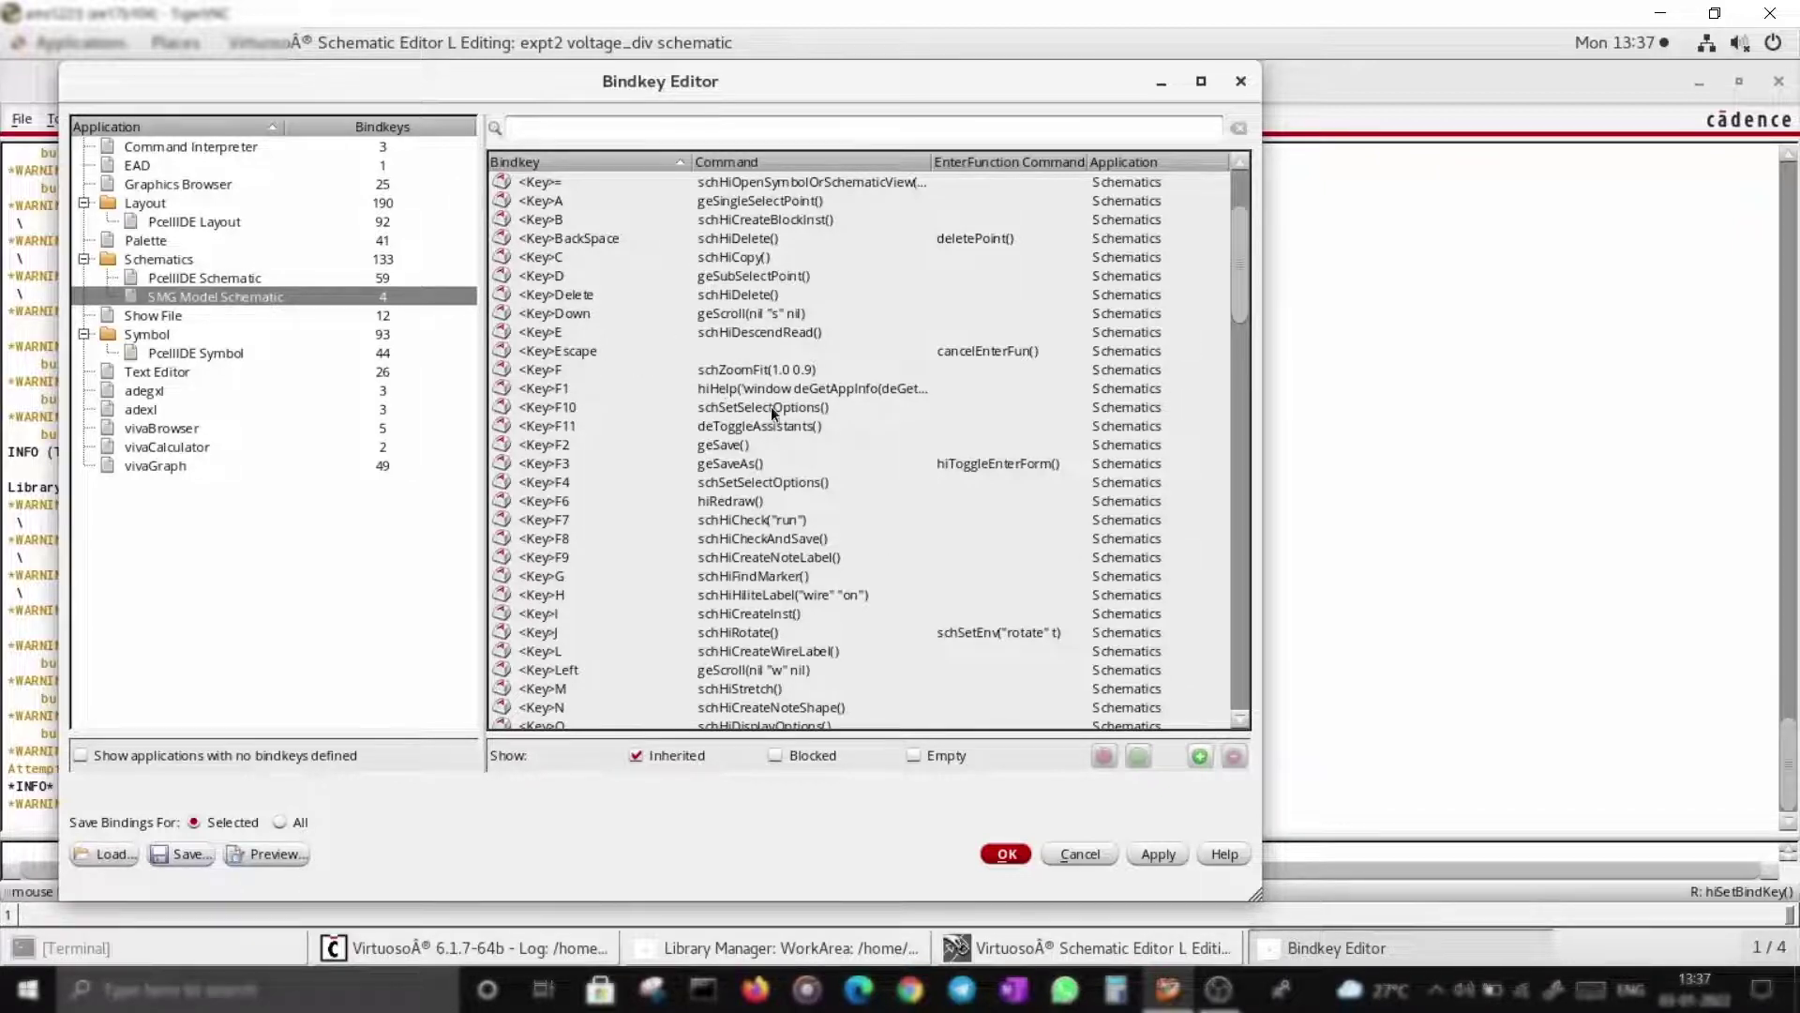
Scroll through the shortcut list, close it, and return to the voltage_div schematic.
{"action": "scroll", "coordinate": [630, 436], "scroll_direction": "down", "scroll_amount": 4}
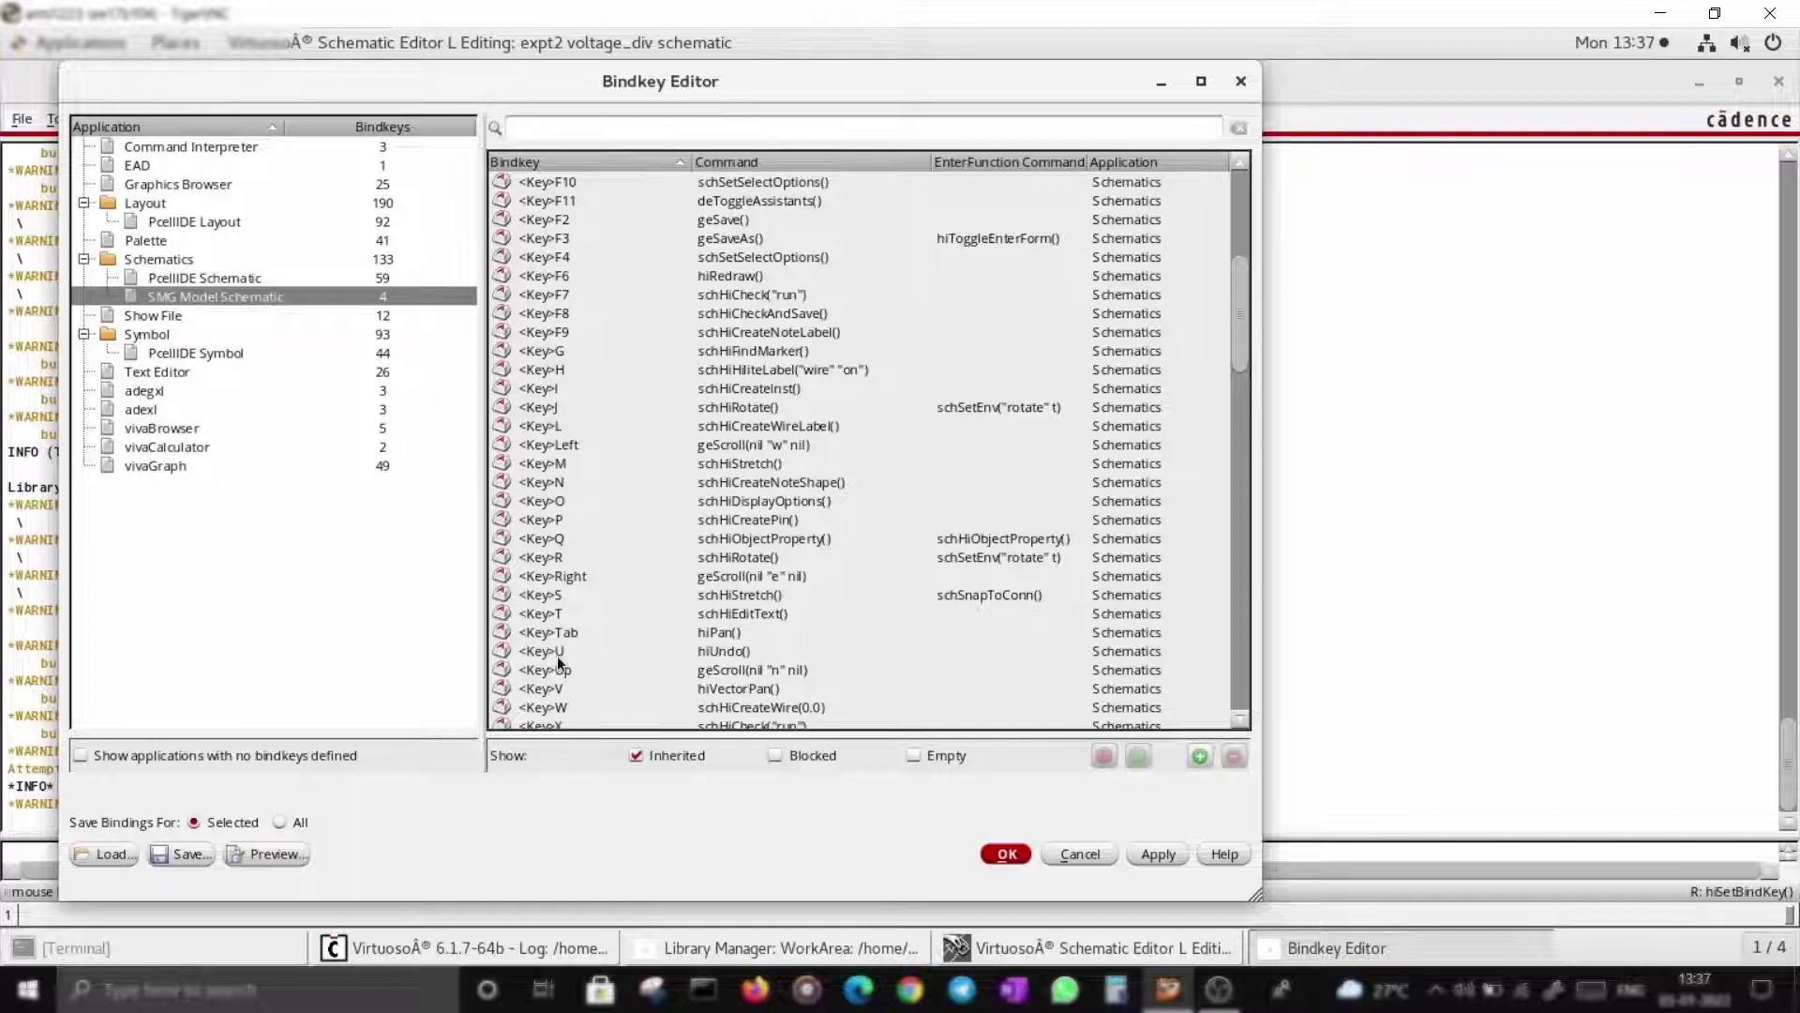
{"action": "scroll", "coordinate": [581, 610], "scroll_direction": "down", "scroll_amount": 10}
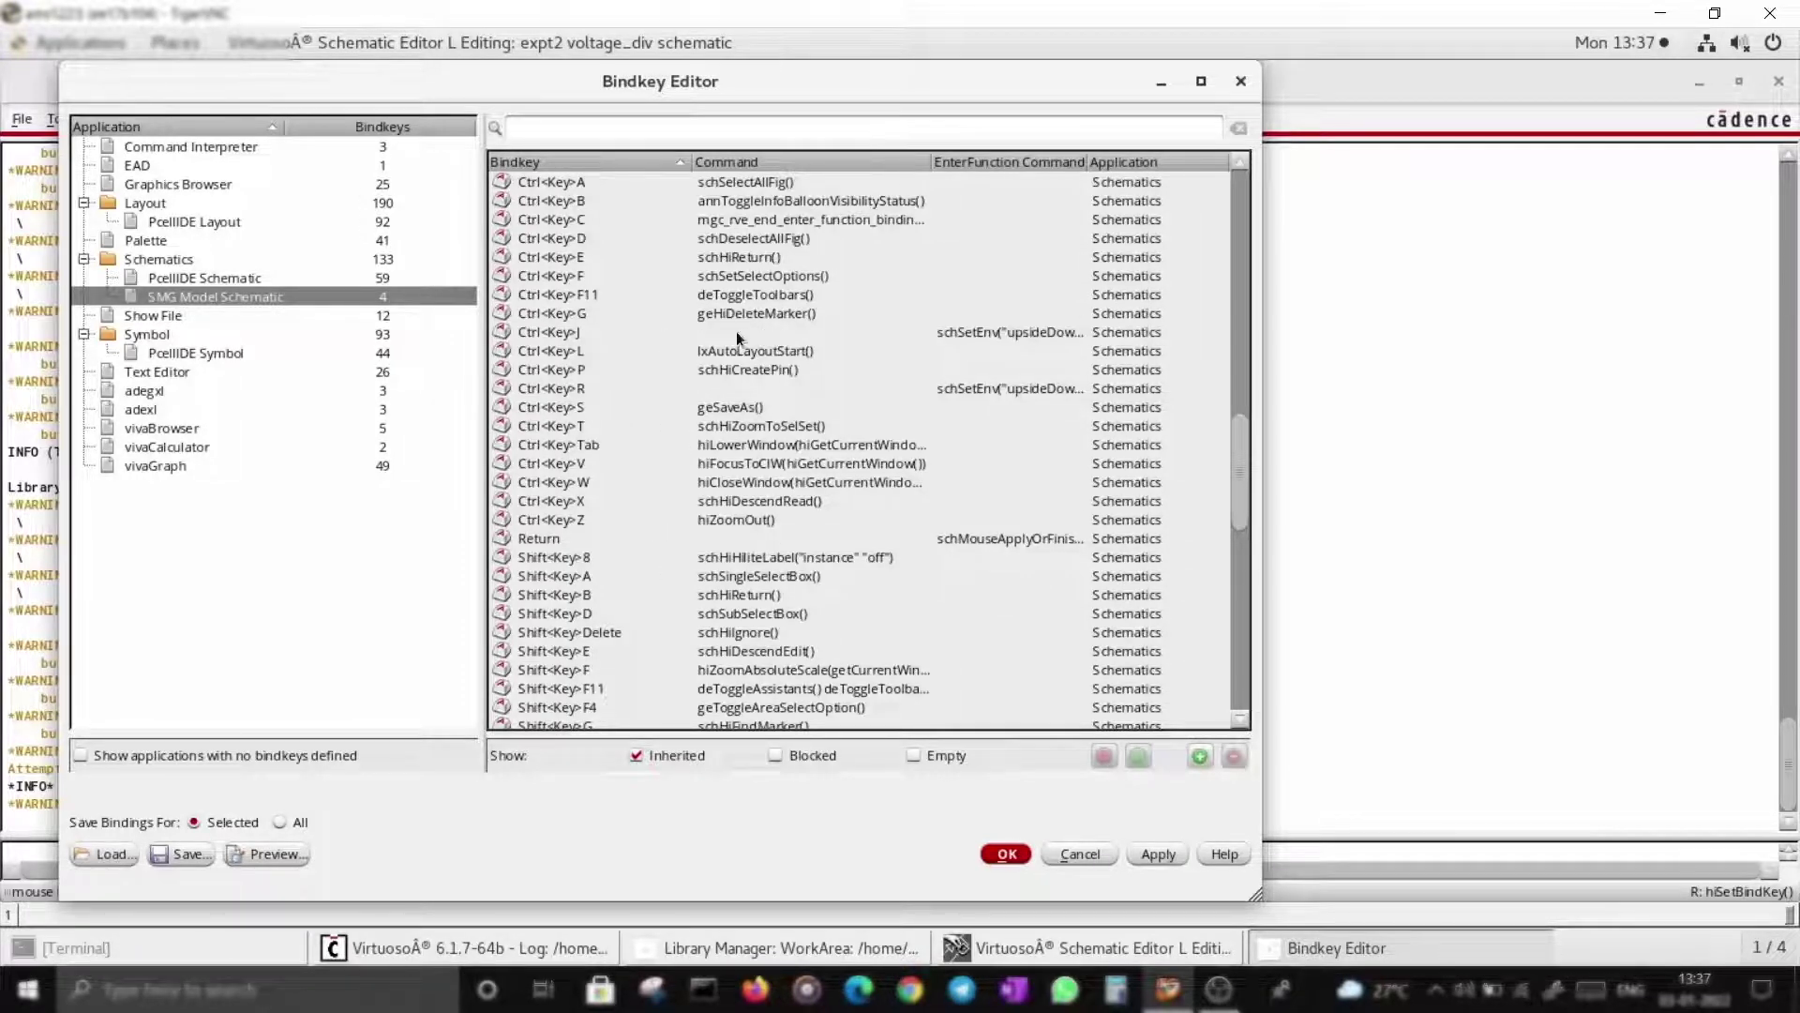
{"action": "scroll", "coordinate": [606, 416], "scroll_direction": "up", "scroll_amount": 6}
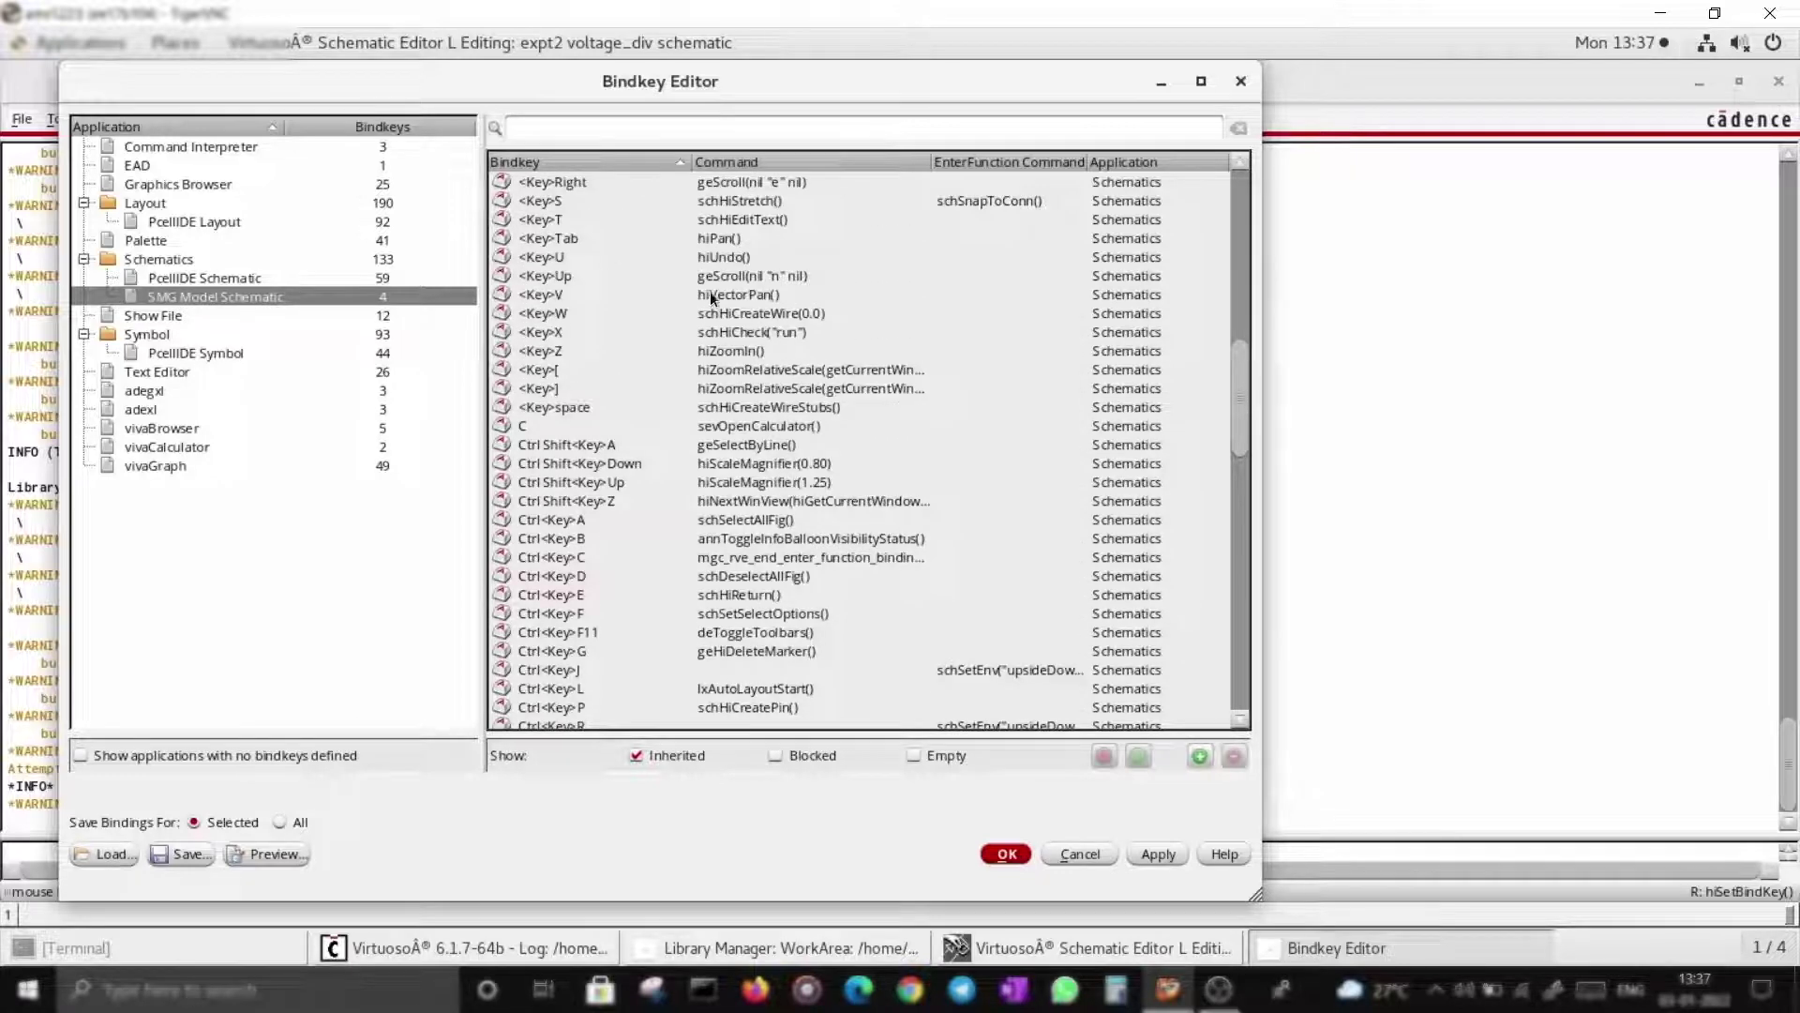
{"action": "scroll", "coordinate": [712, 286], "scroll_direction": "up", "scroll_amount": 10}
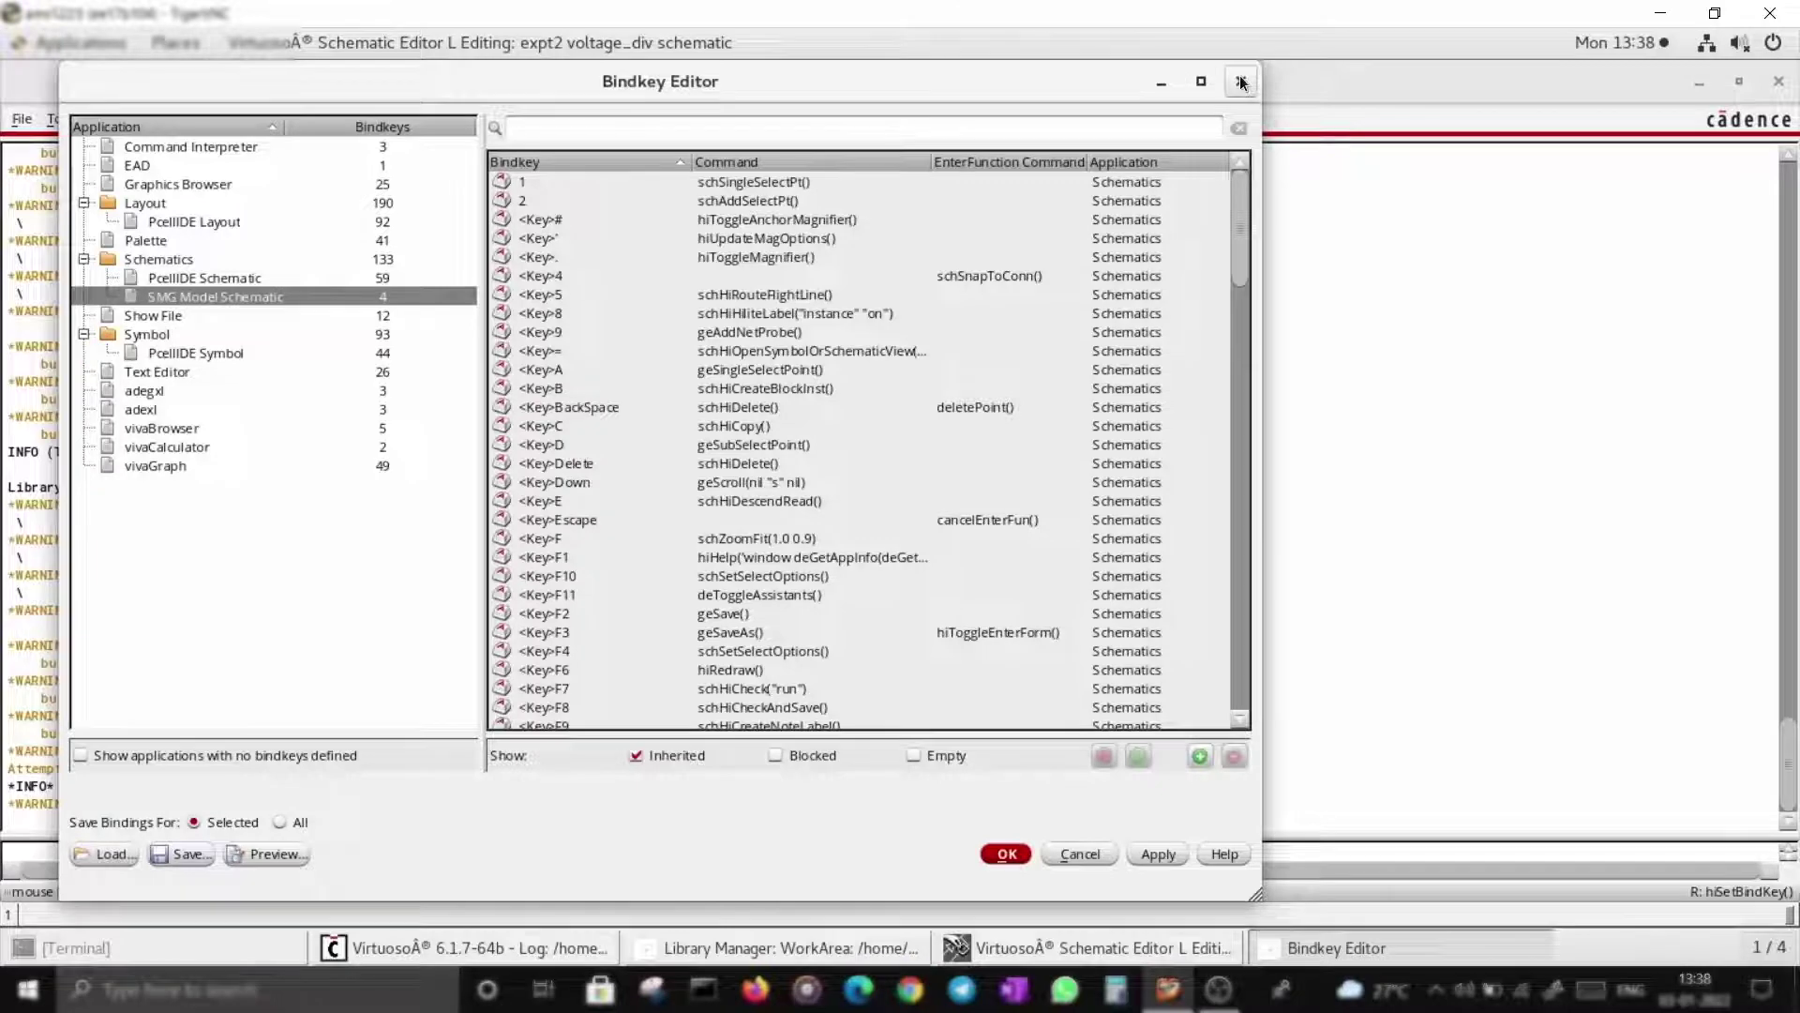
{"action": "left_click", "coordinate": [1170, 844]}
{"action": "left_click", "coordinate": [1150, 942]}
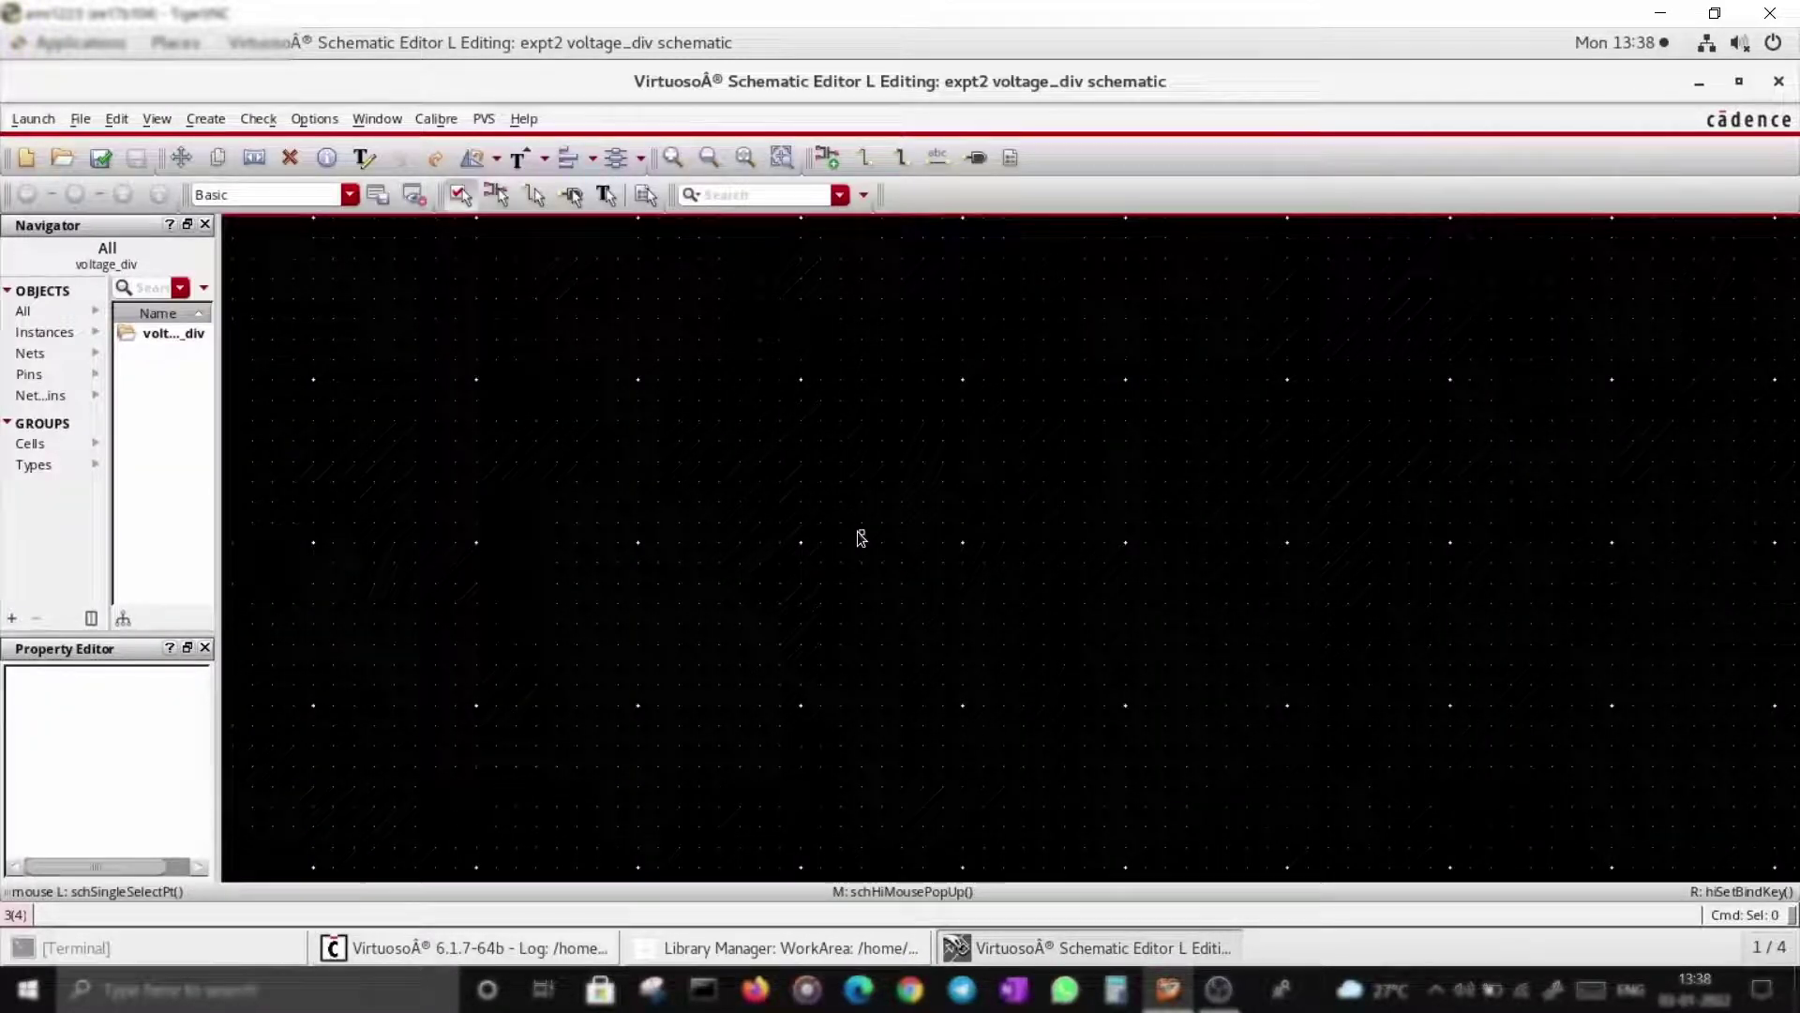
Place one analogLib vdc source with DC voltage 1 on the canvas.
{"action": "key", "text": "i"}
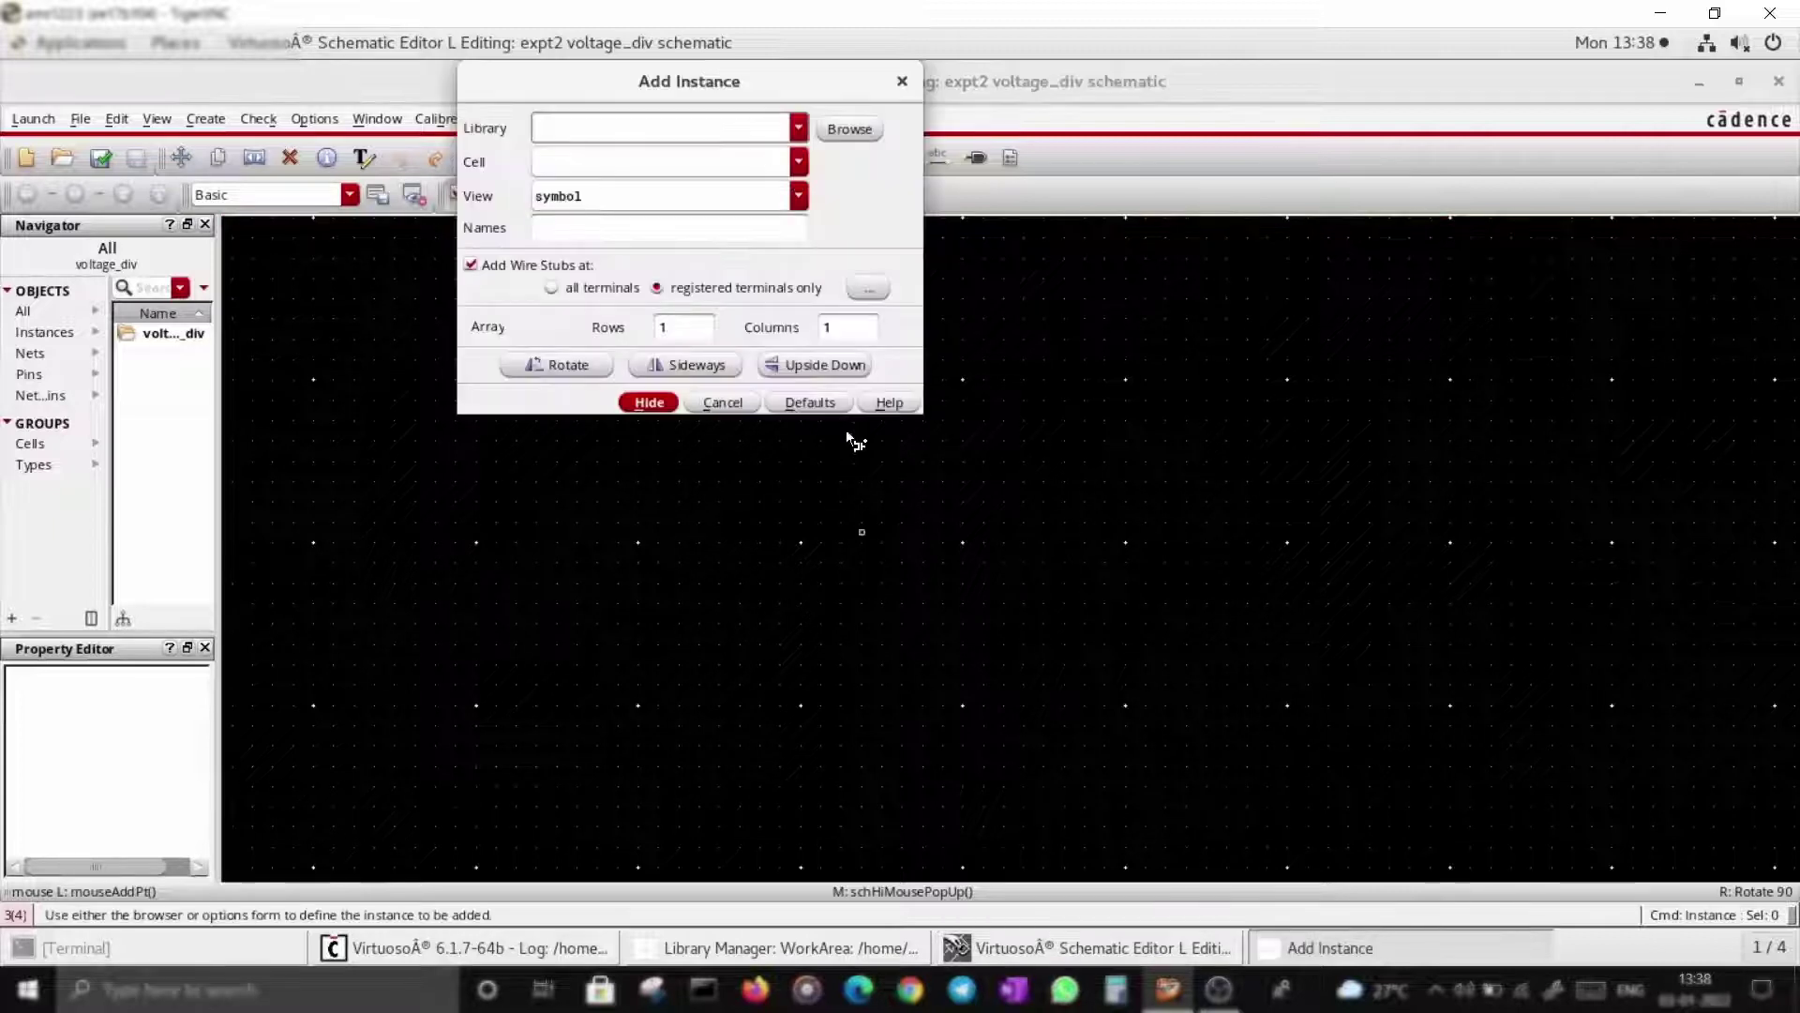
{"action": "left_click", "coordinate": [799, 129]}
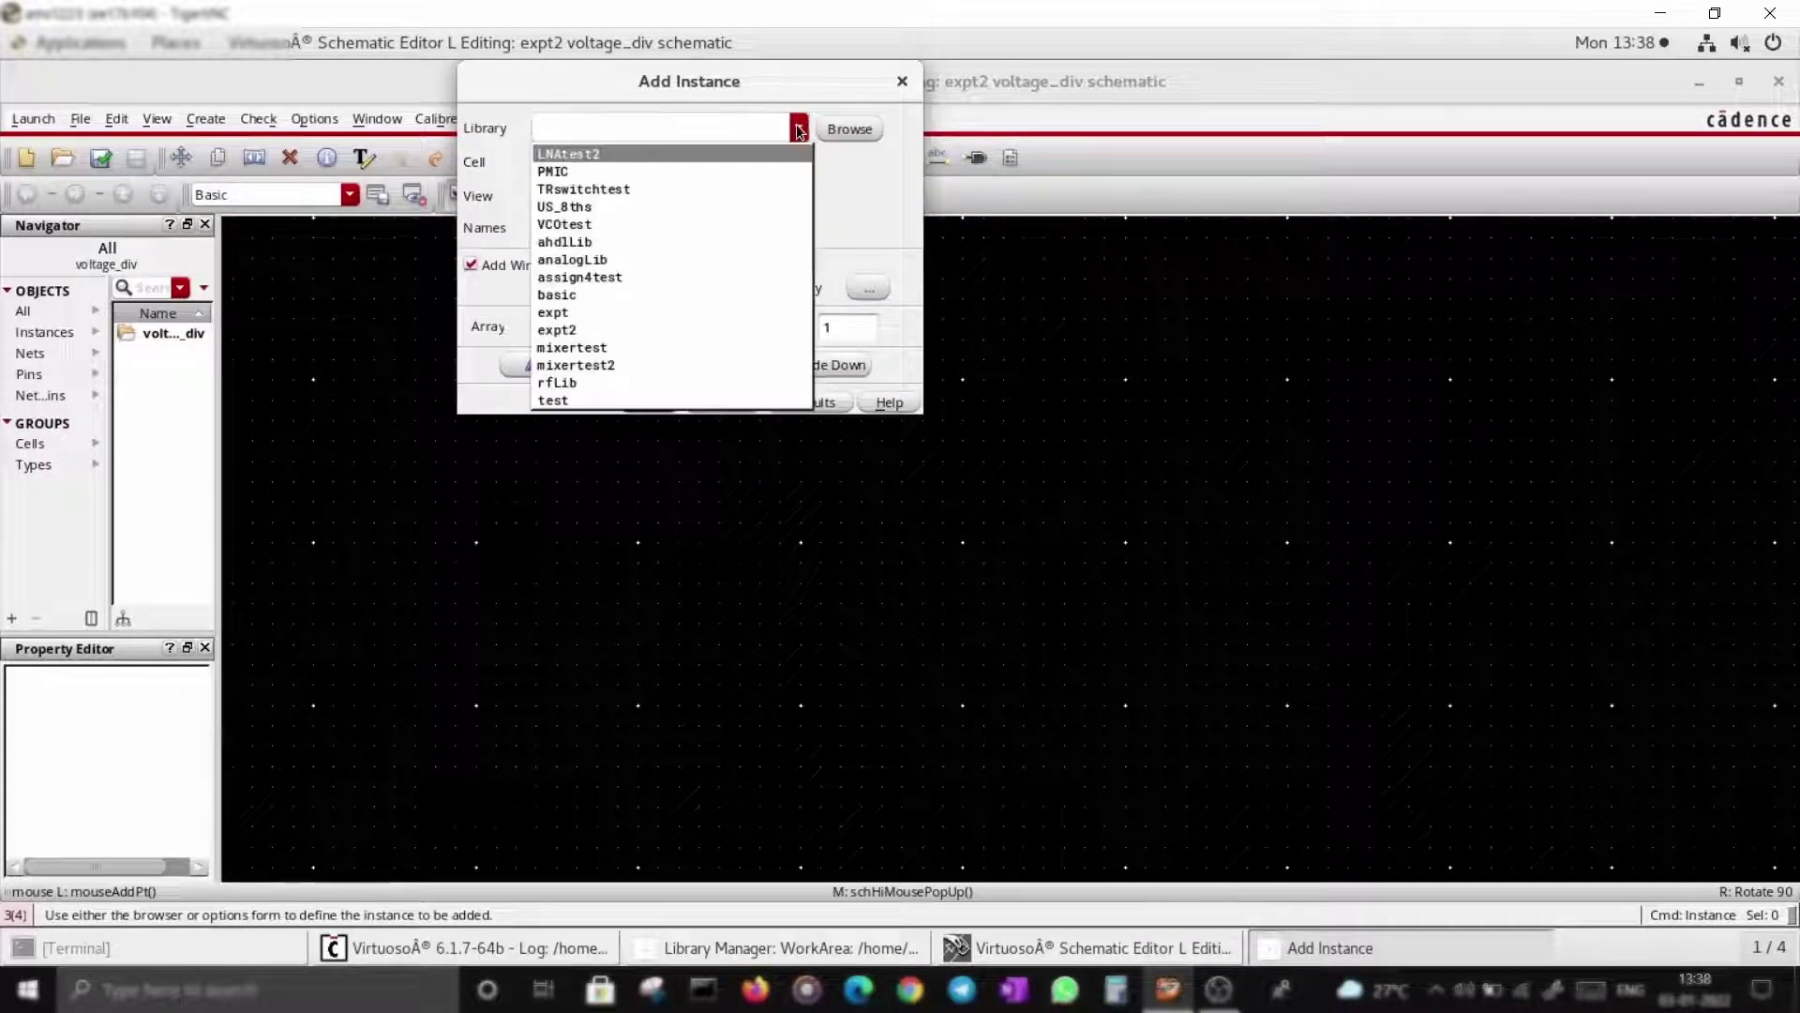
{"action": "left_click", "coordinate": [583, 261]}
{"action": "left_click", "coordinate": [611, 163]}
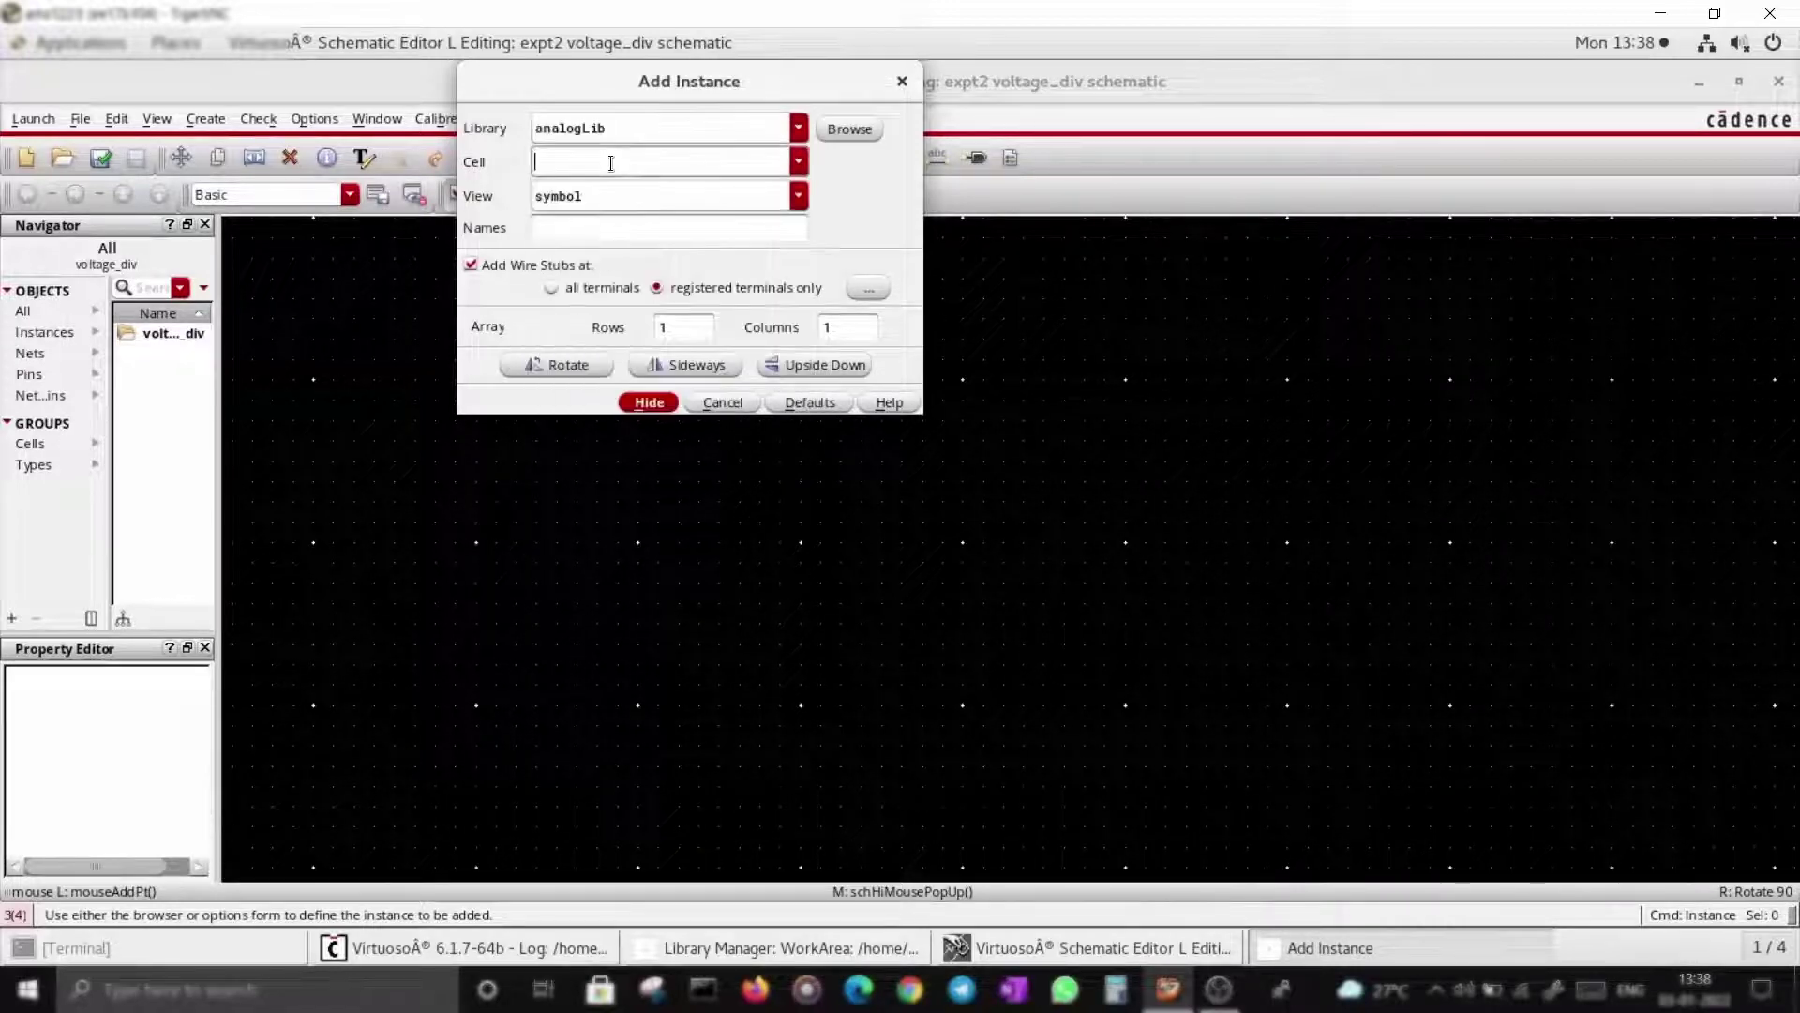
{"action": "type", "text": "vdc"}
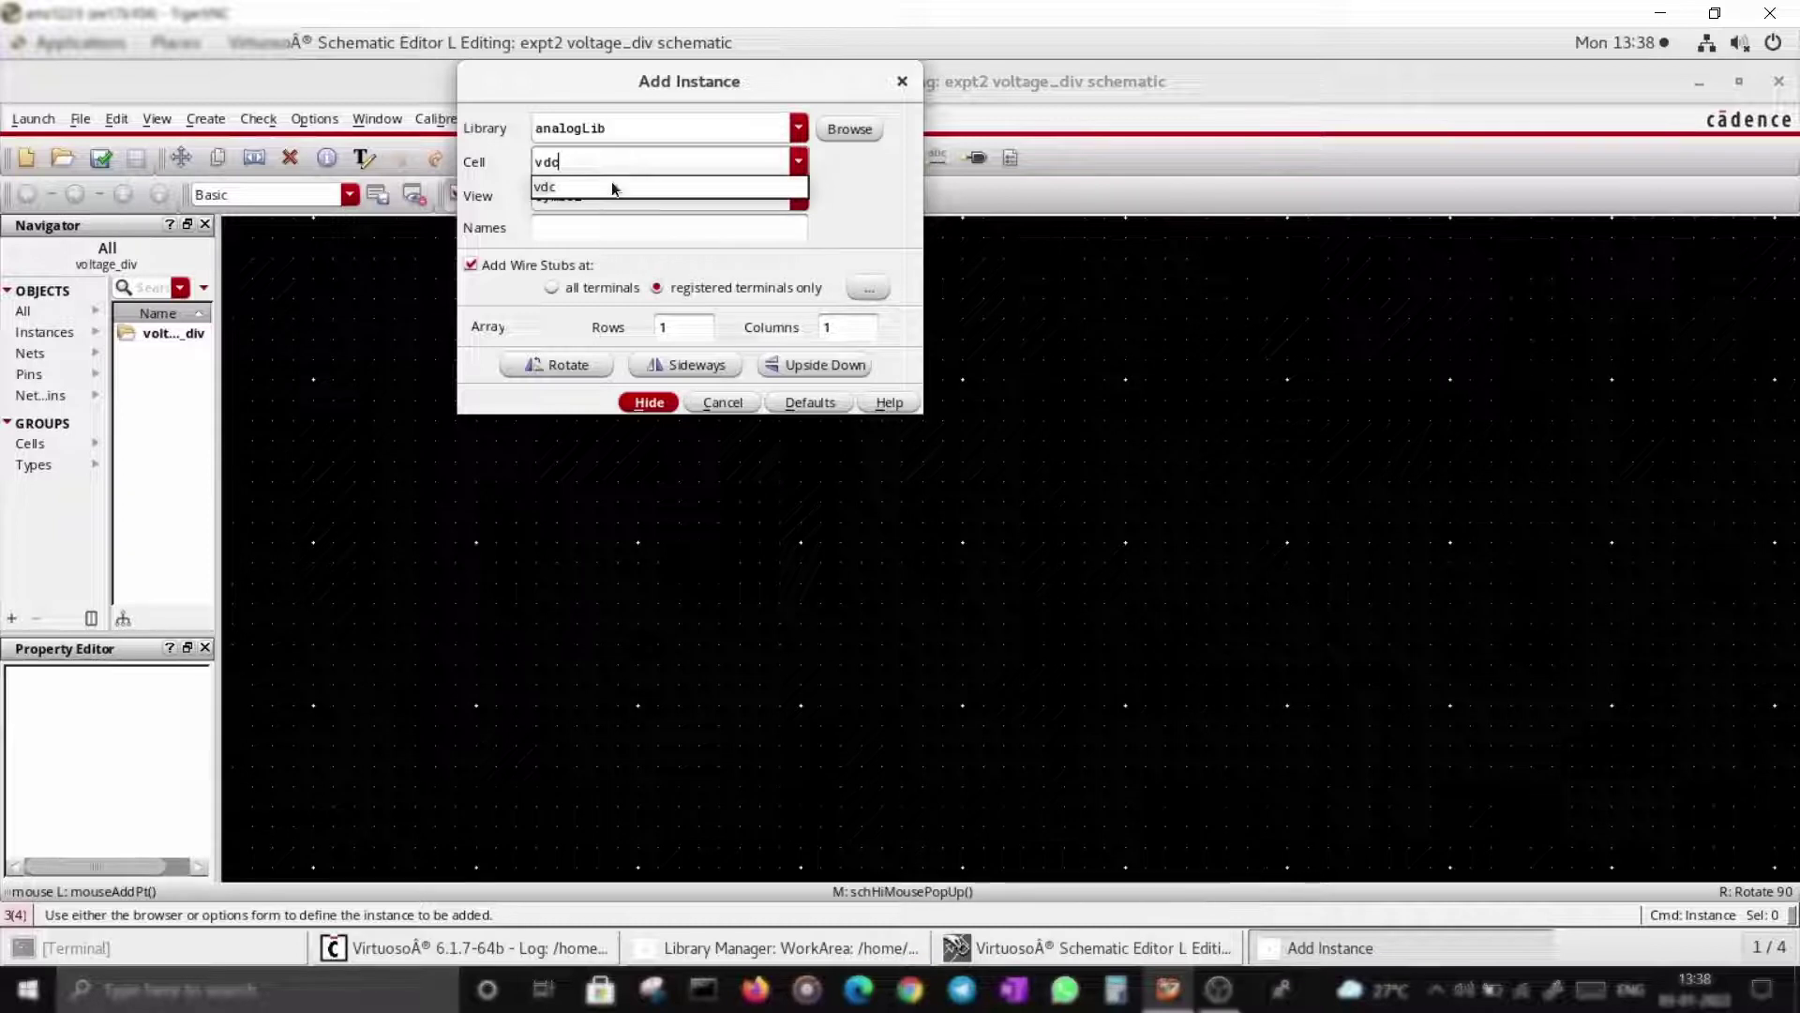
{"action": "left_click", "coordinate": [556, 185]}
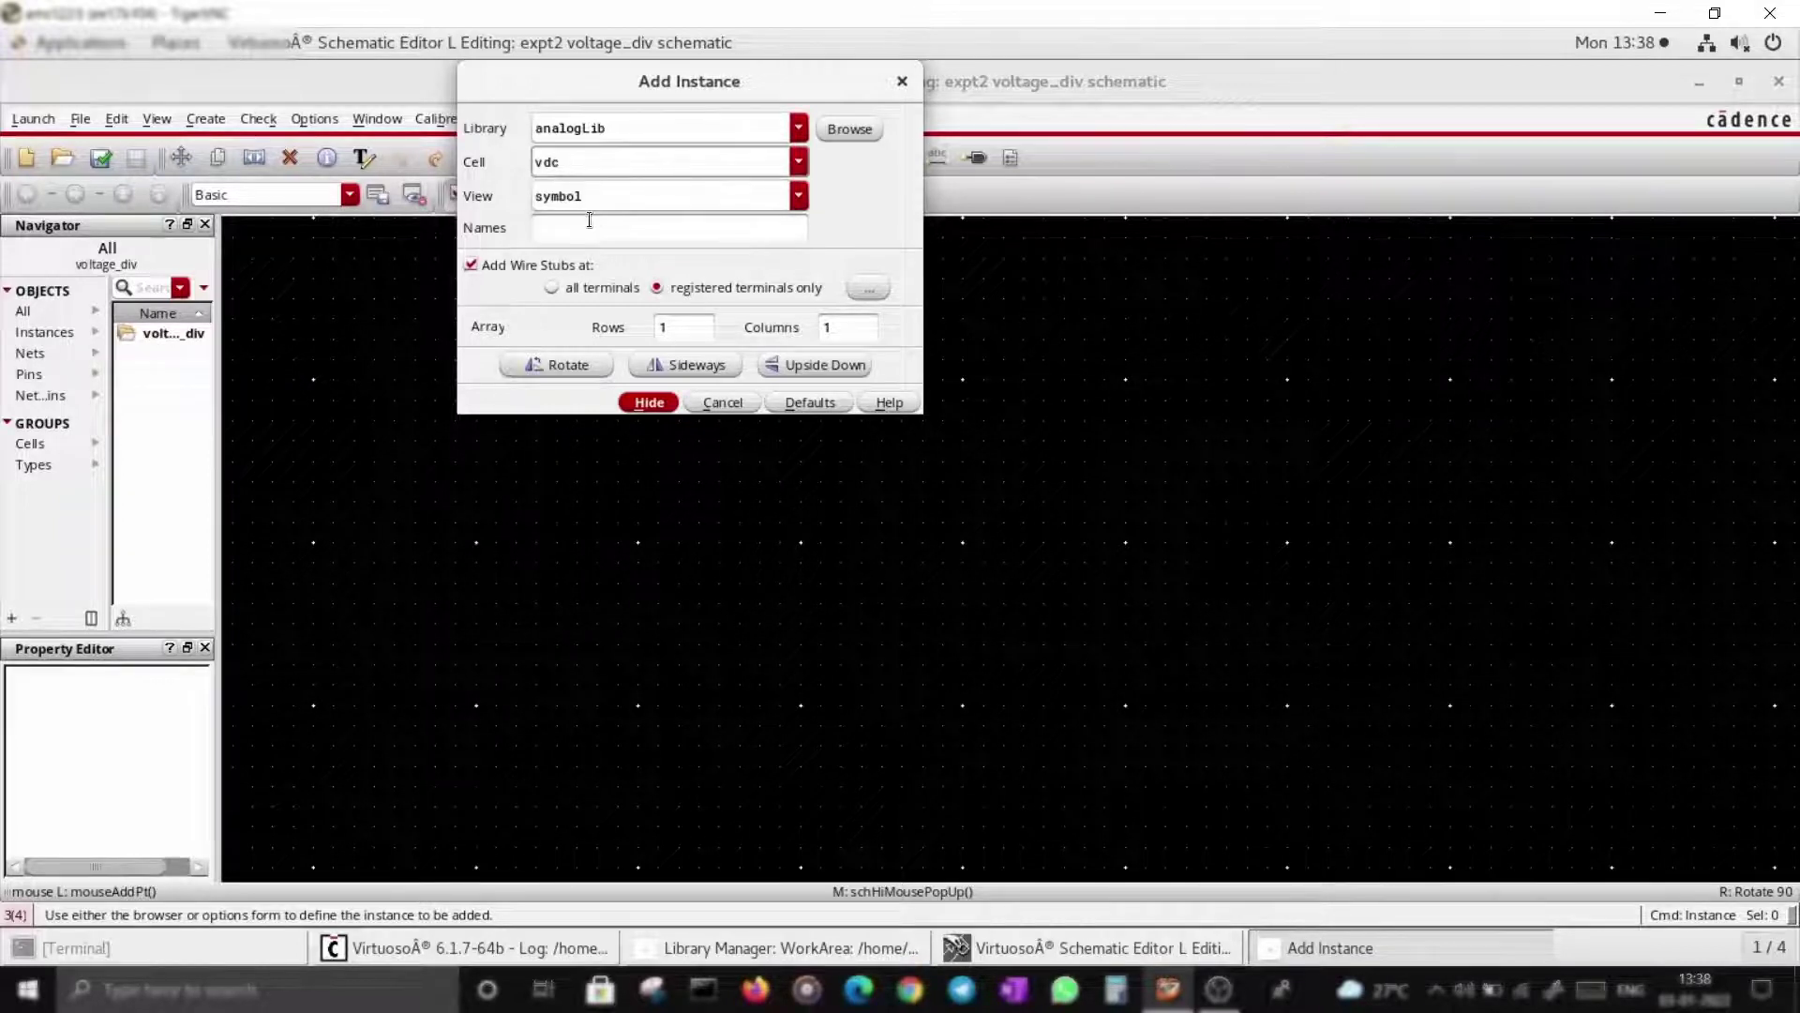
{"action": "left_click", "coordinate": [589, 221]}
{"action": "left_click", "coordinate": [704, 471]}
{"action": "type", "text": "1"}
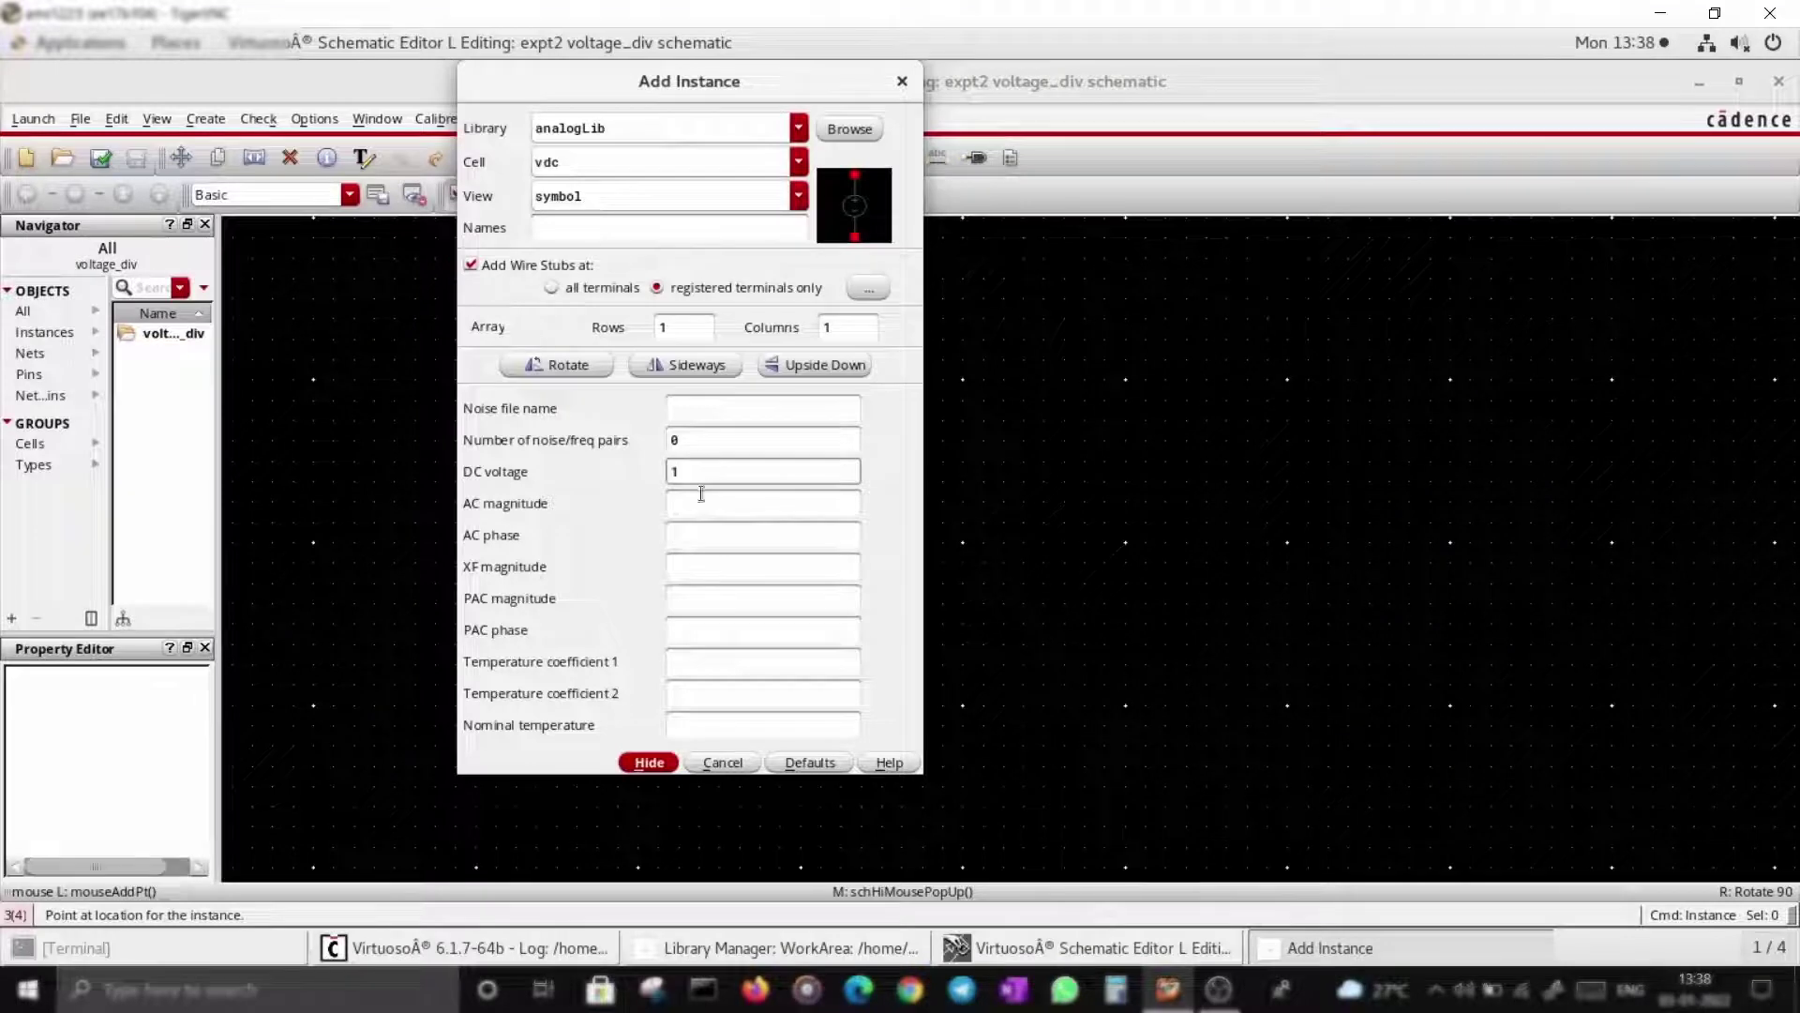
{"action": "left_click", "coordinate": [651, 763]}
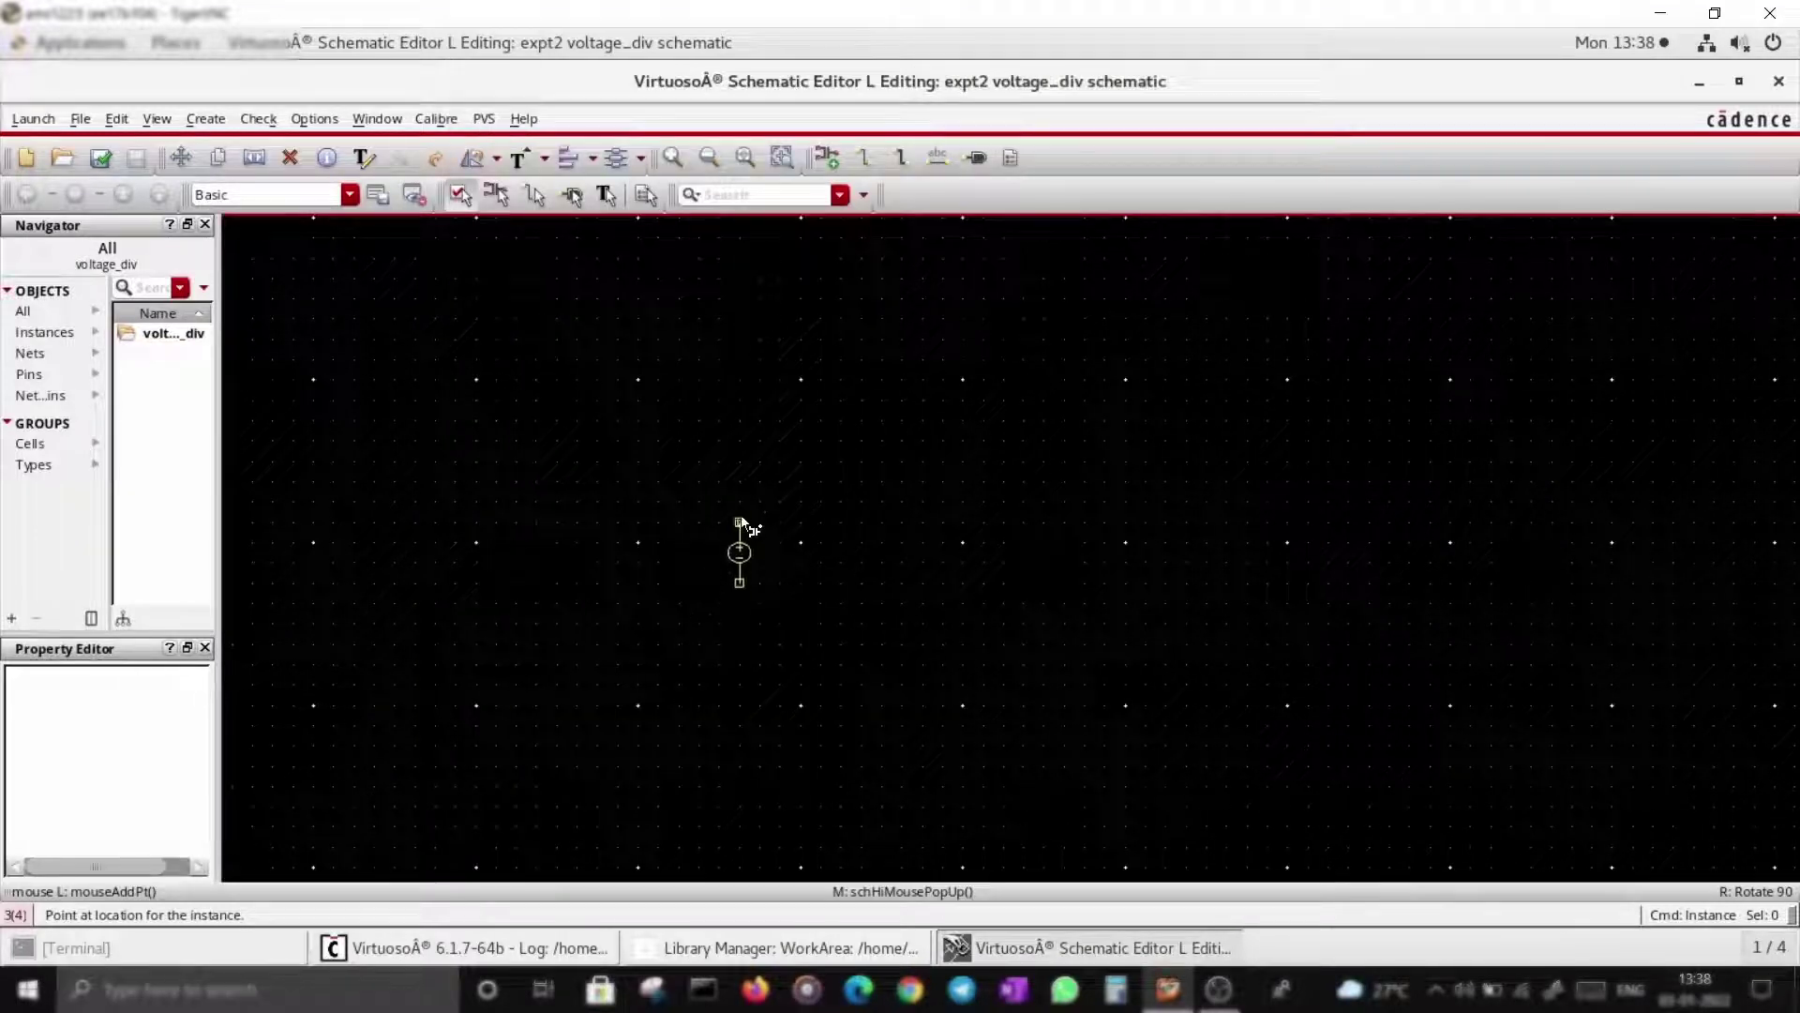
{"action": "left_click", "coordinate": [742, 484]}
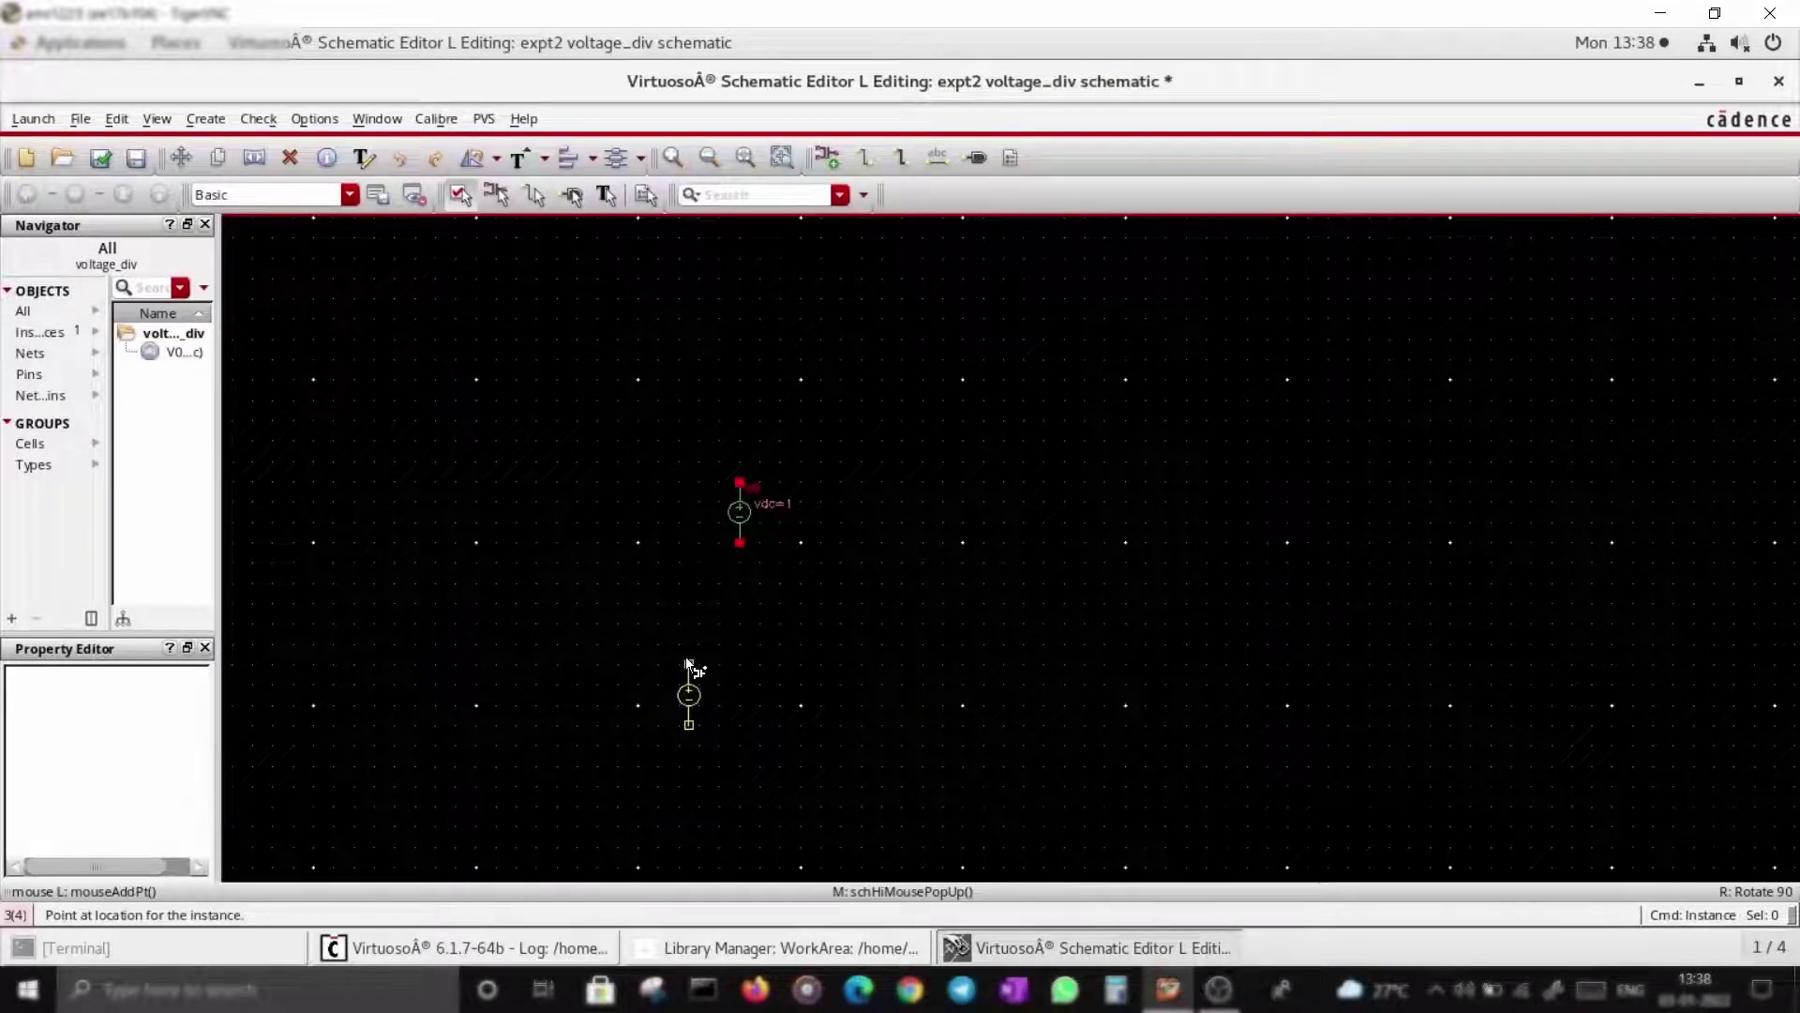
{"action": "key", "text": "Escape"}
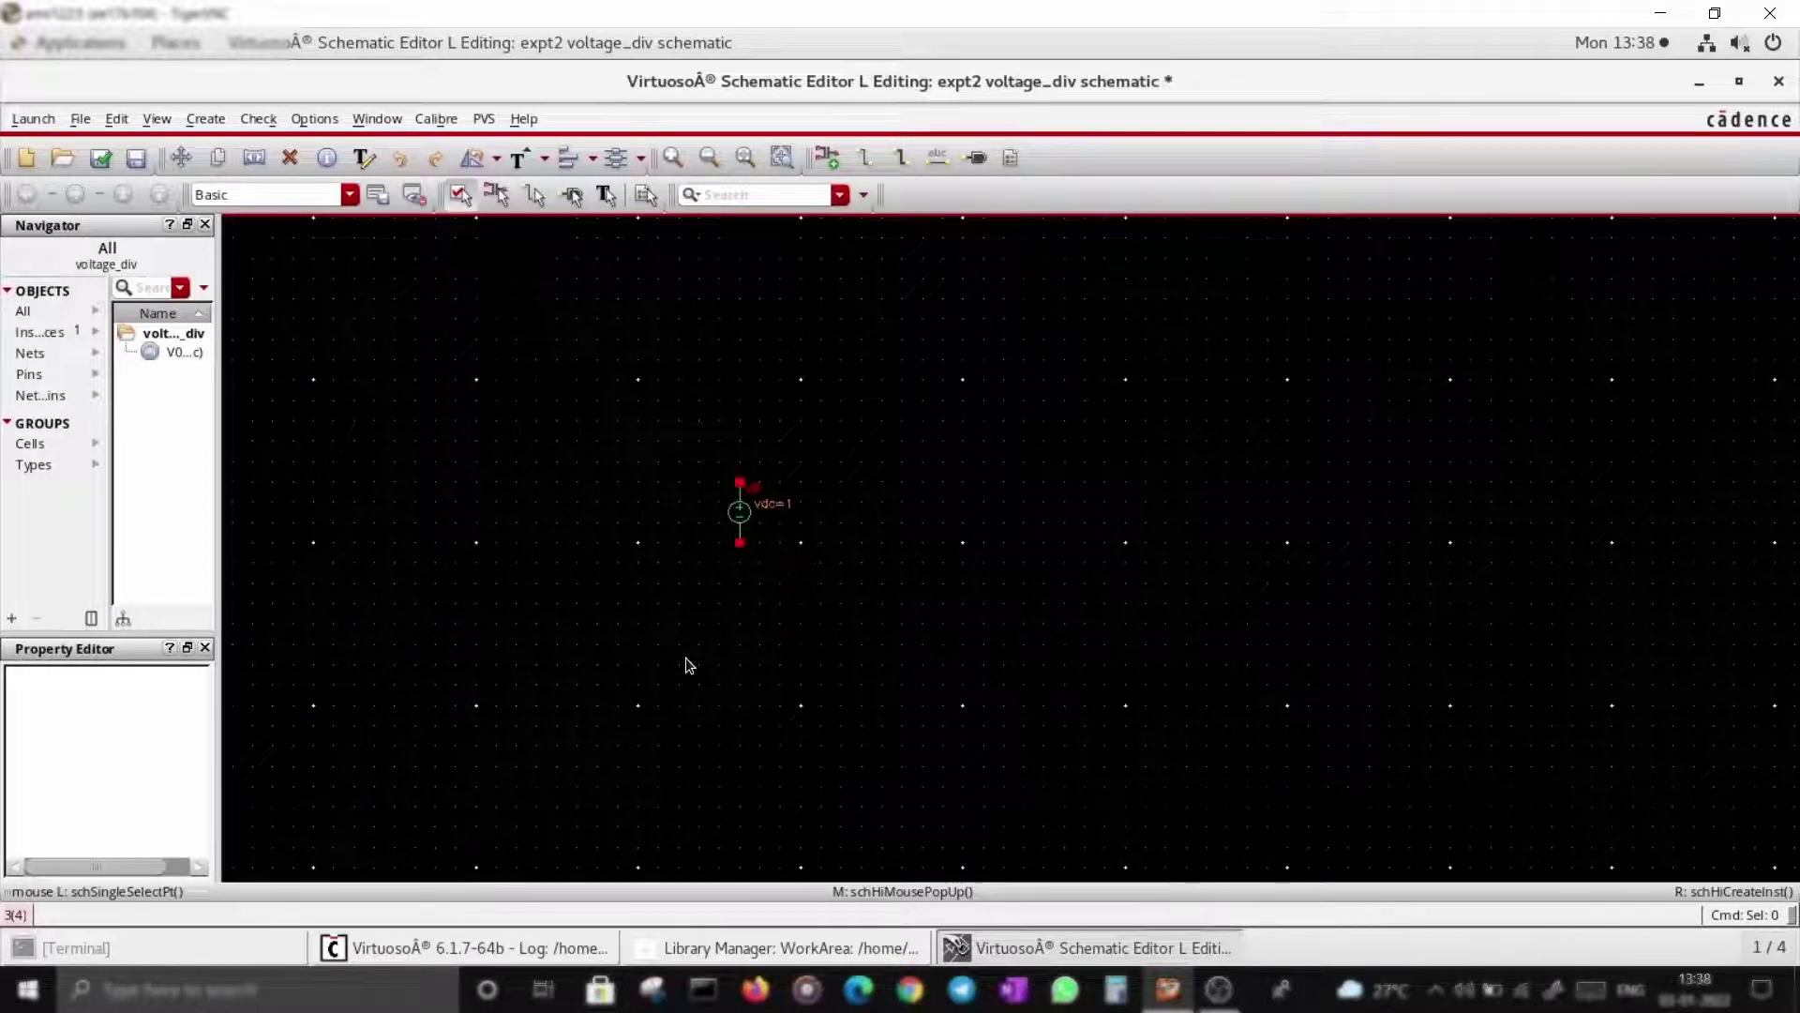
Switch the Add Instance cell from vdc to res.
{"action": "key", "text": "i"}
{"action": "left_click_drag", "start_coordinate": [578, 159], "coordinate": [533, 157]}
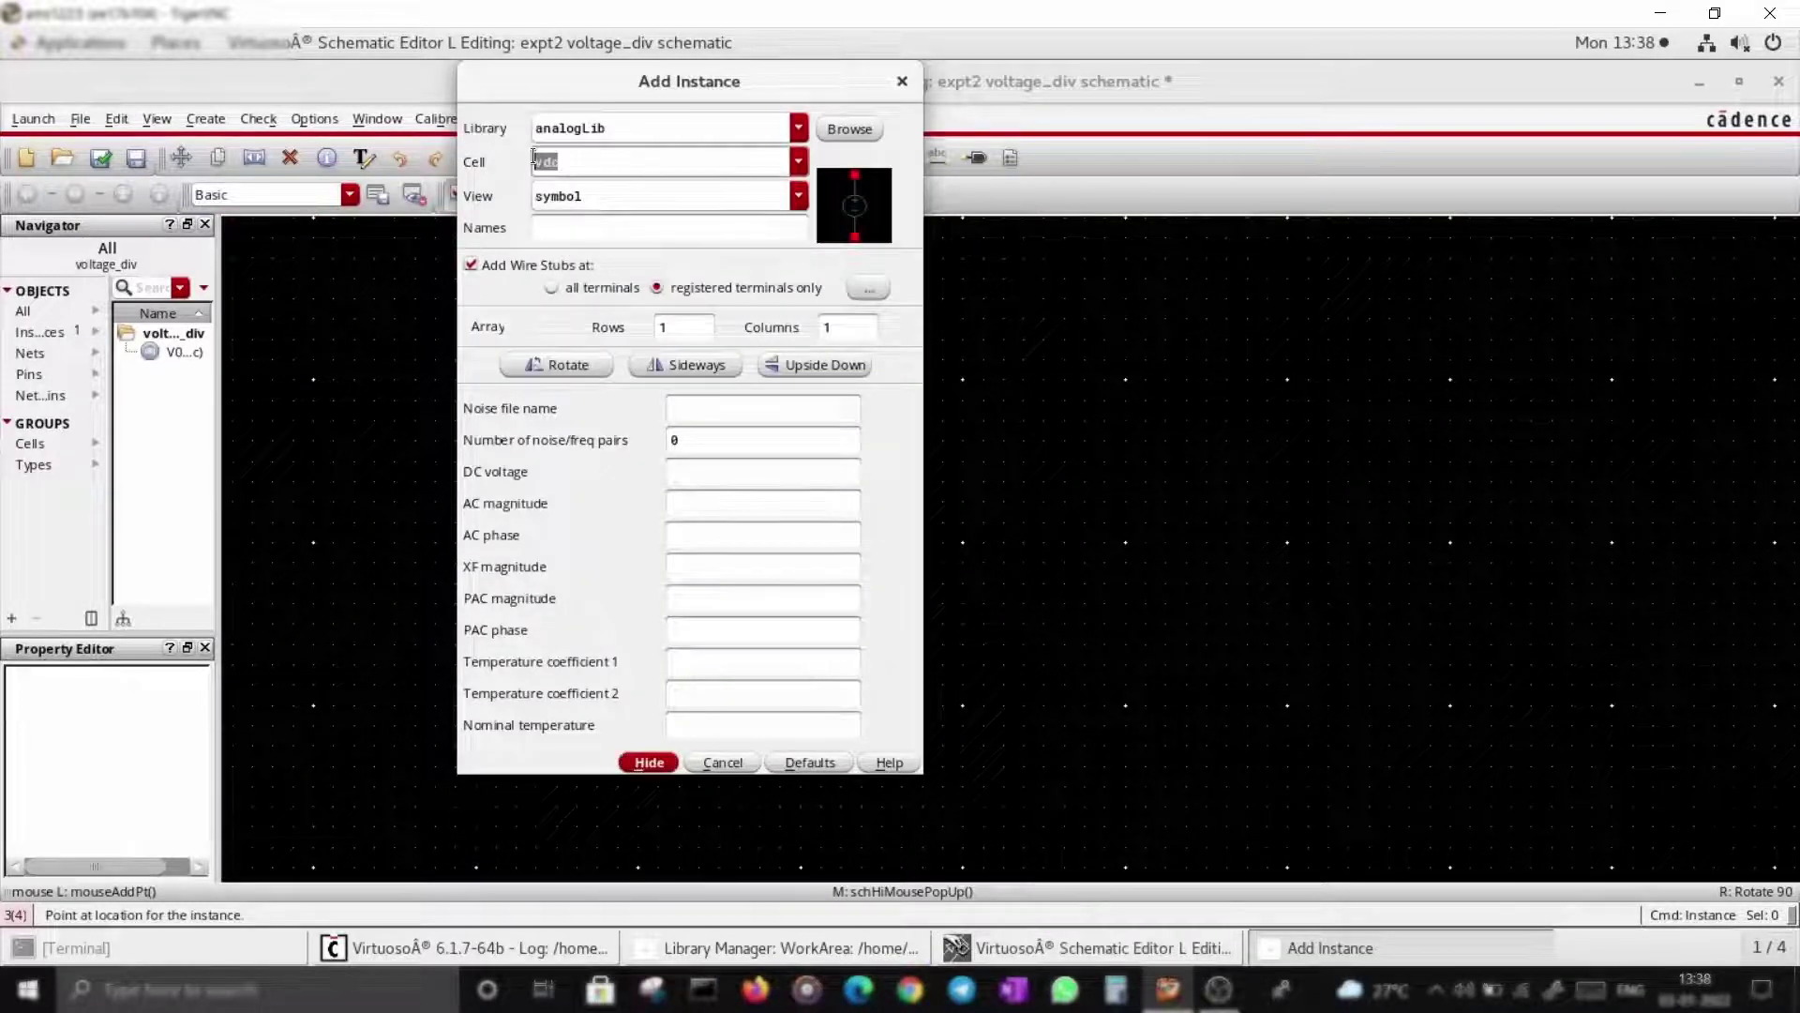
{"action": "key", "text": "BackSpace"}
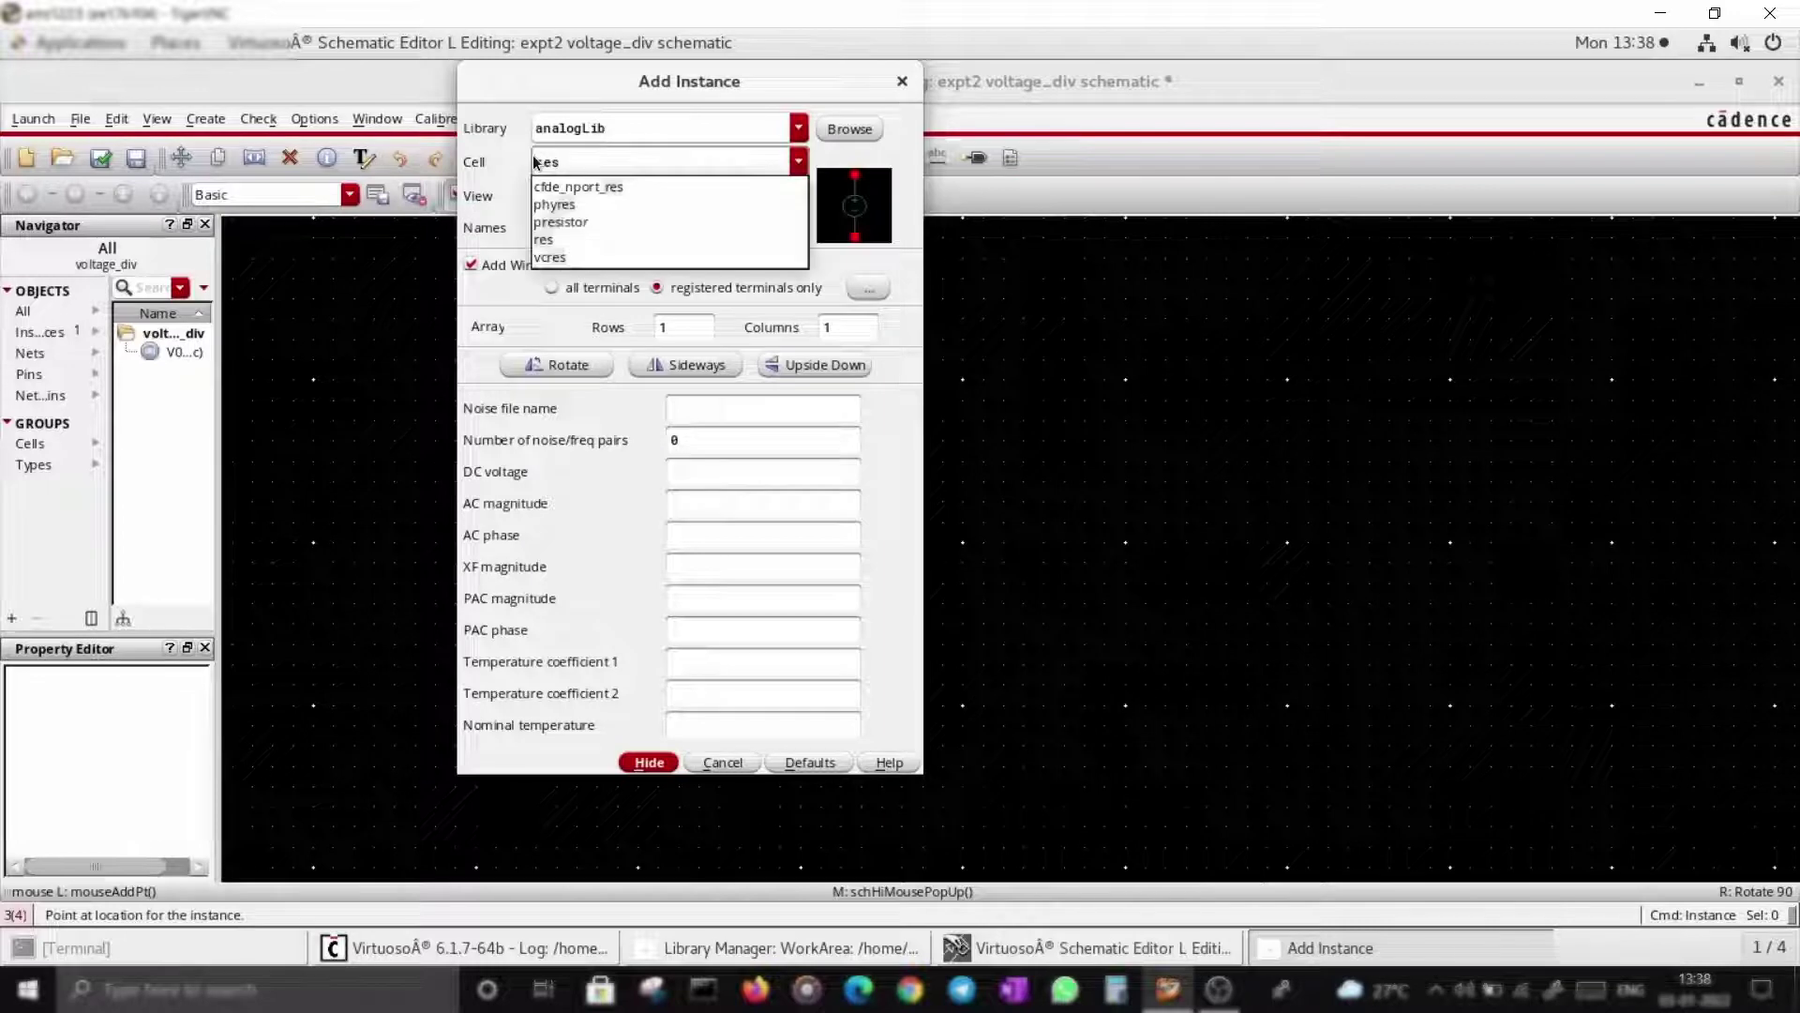
{"action": "left_click", "coordinate": [544, 244]}
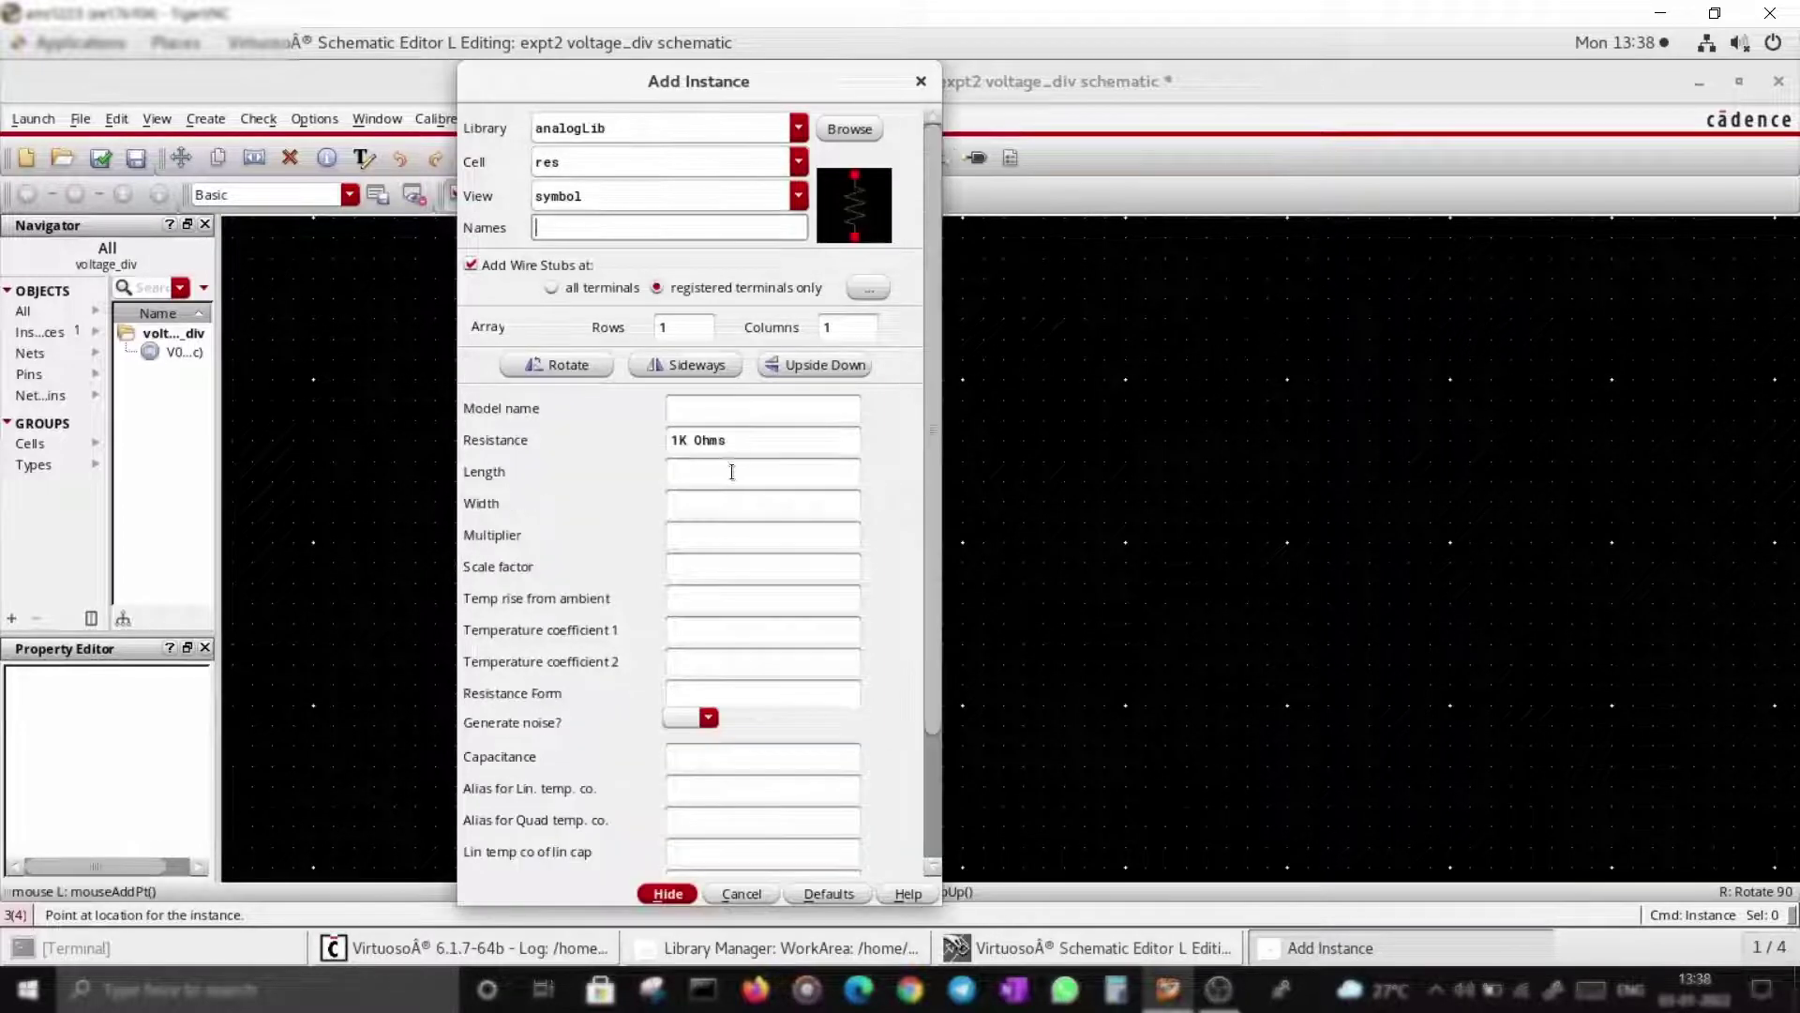
{"action": "left_click", "coordinate": [668, 894]}
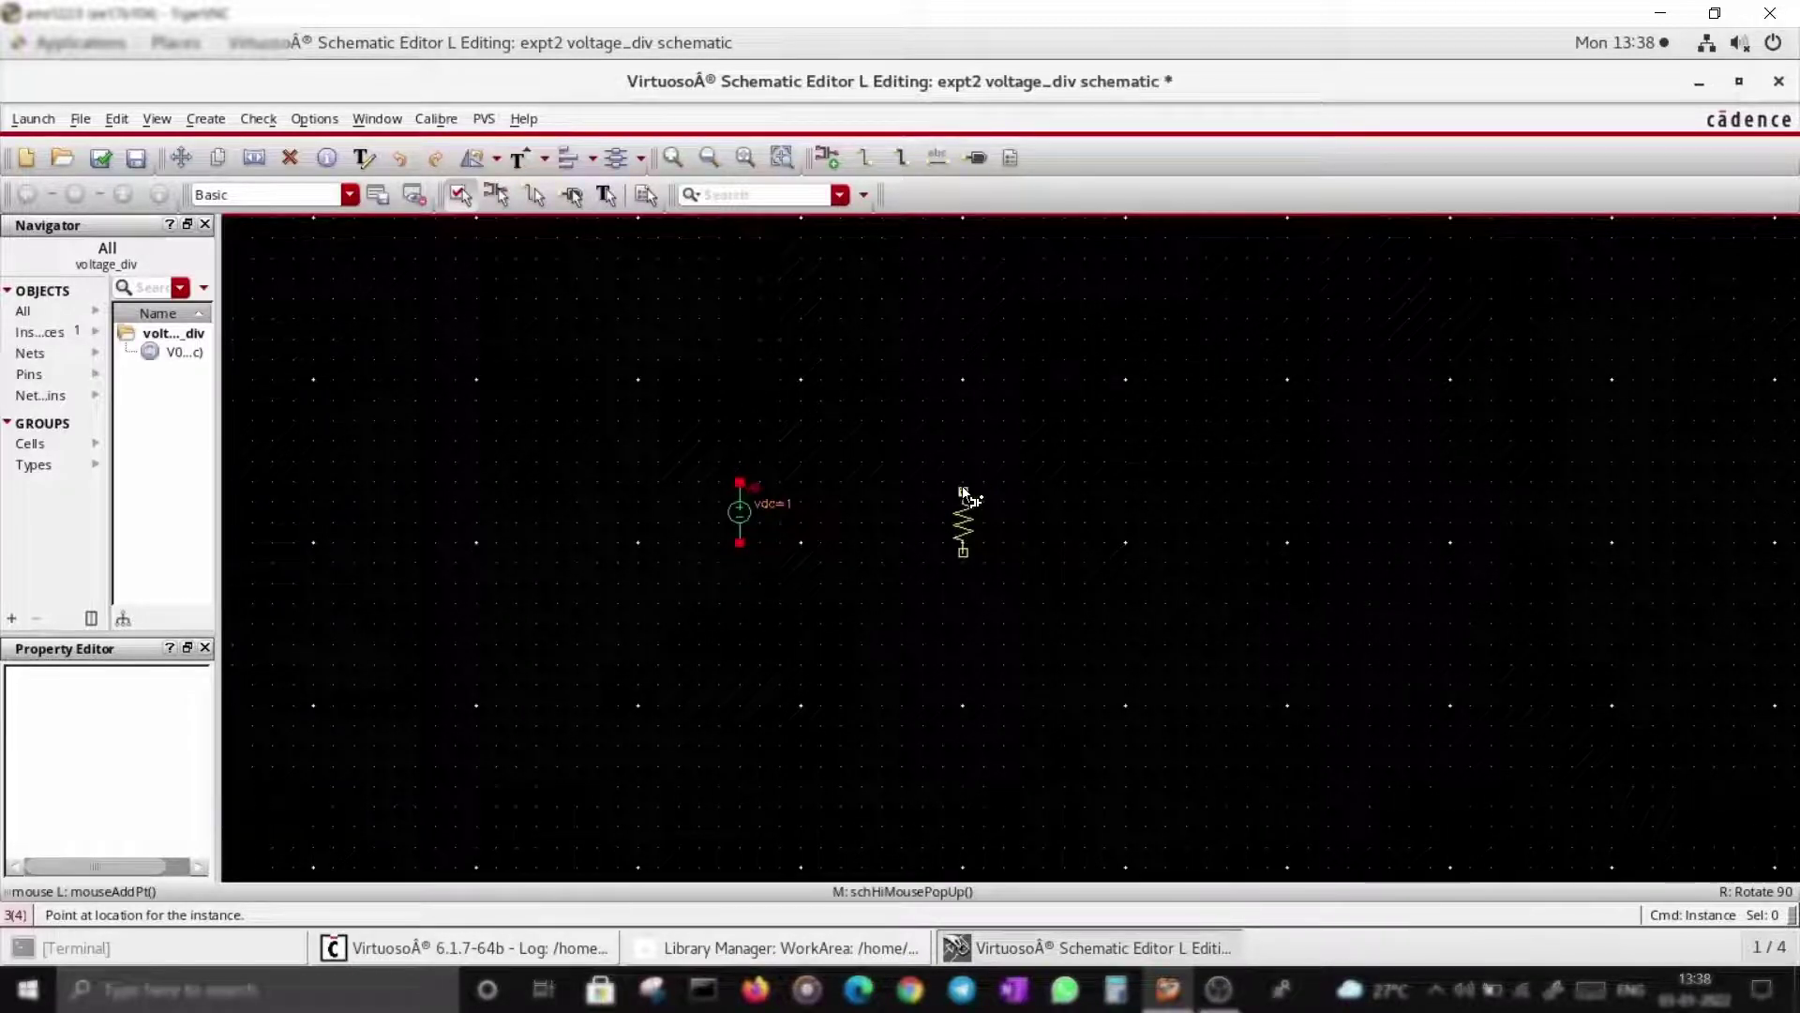
Place resistor R0 horizontally above the source and R1 vertically to its right.
{"action": "key", "text": "r"}
{"action": "left_click", "coordinate": [853, 465]}
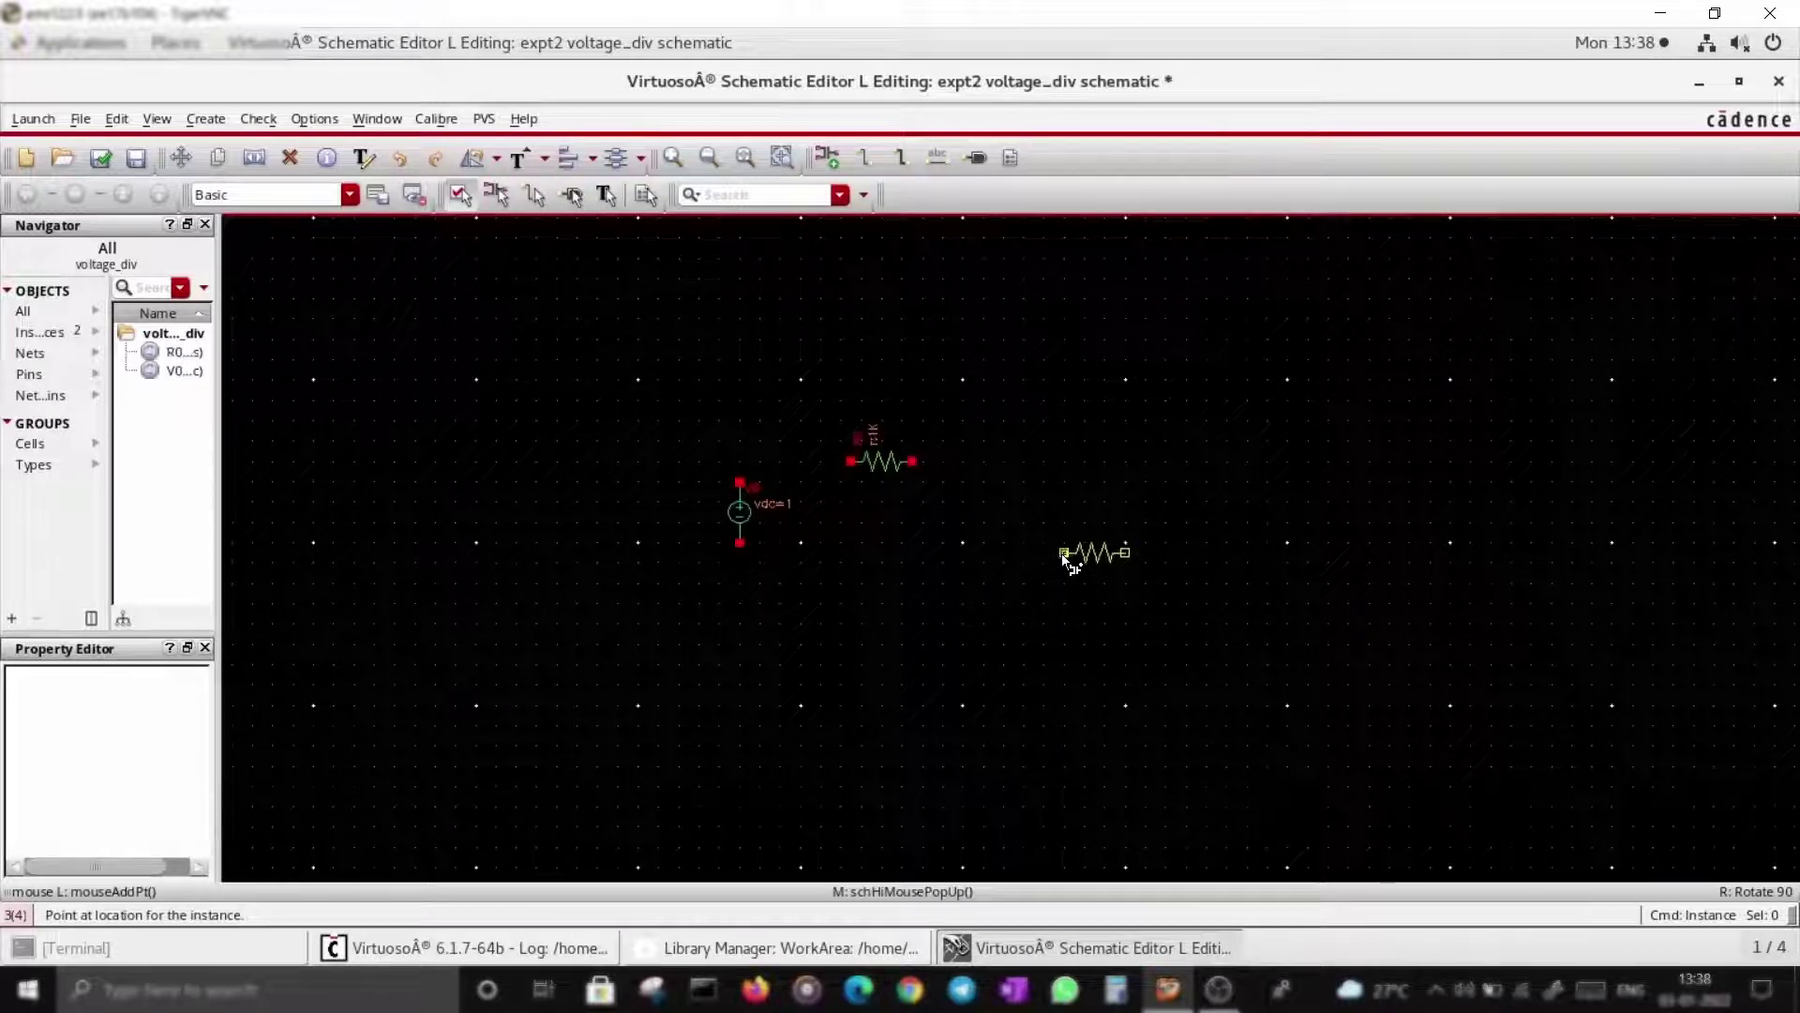
{"action": "key", "text": "r"}
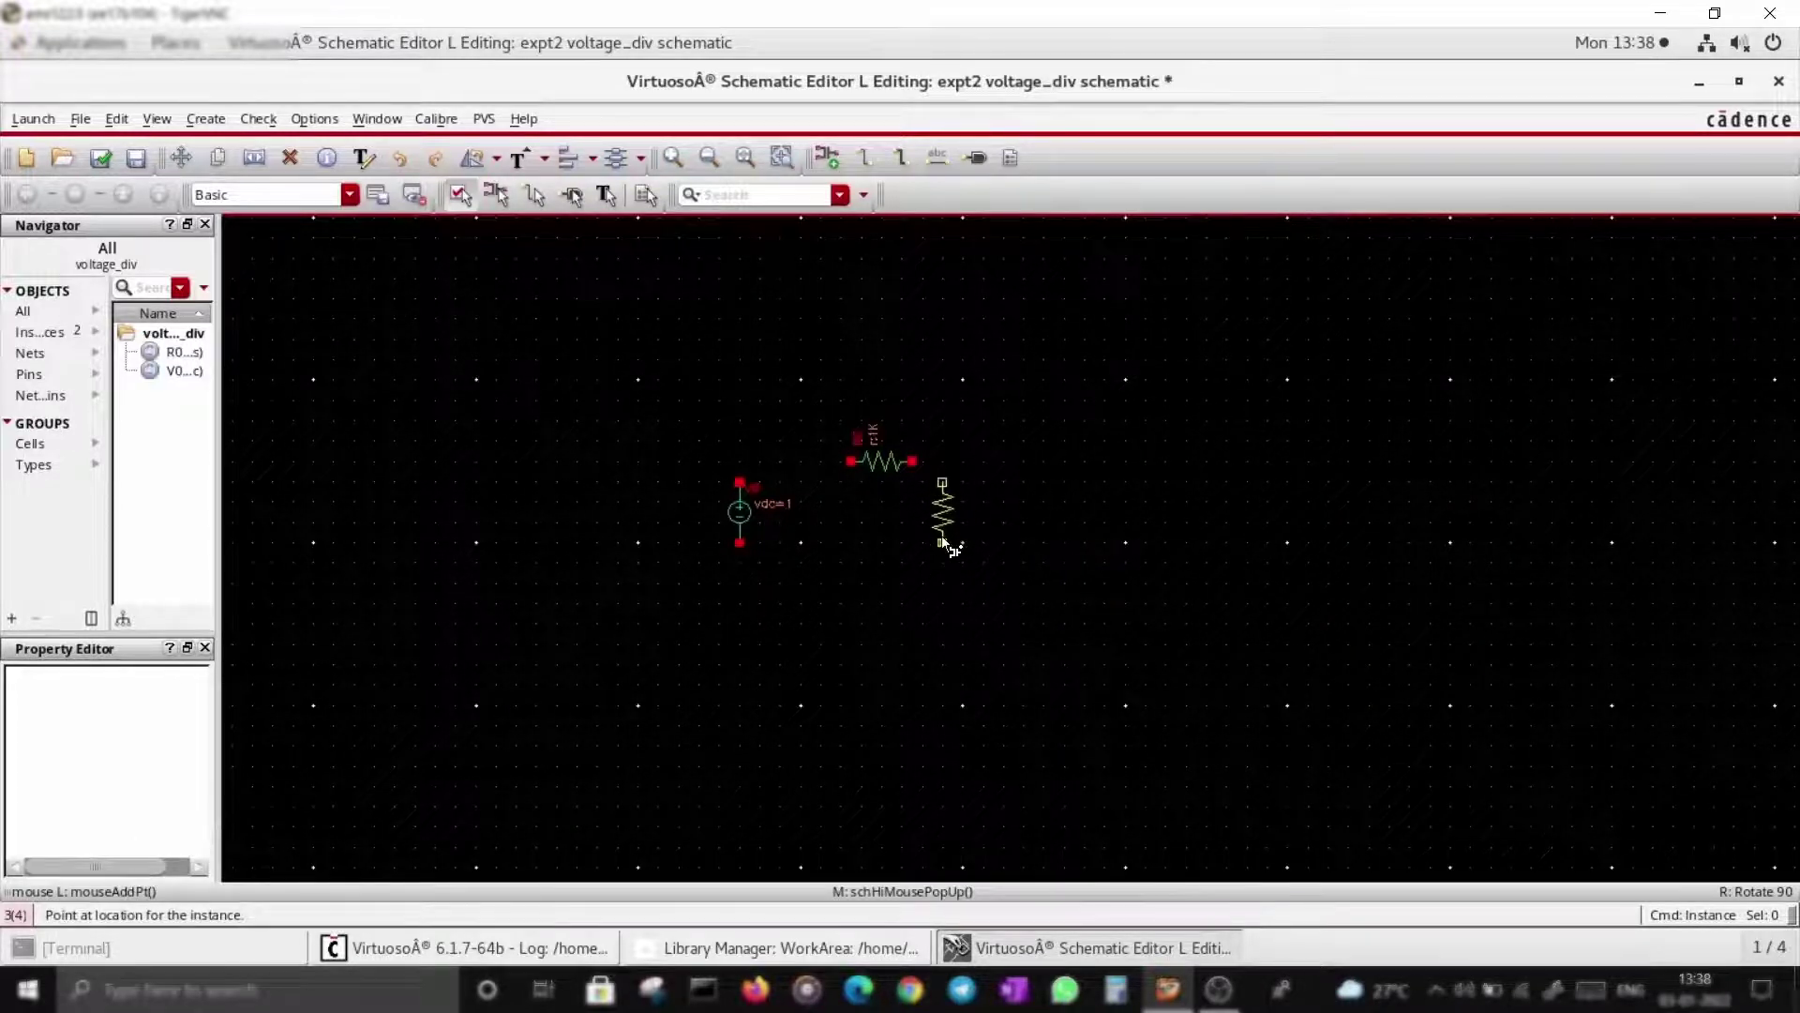
{"action": "left_click", "coordinate": [1009, 539]}
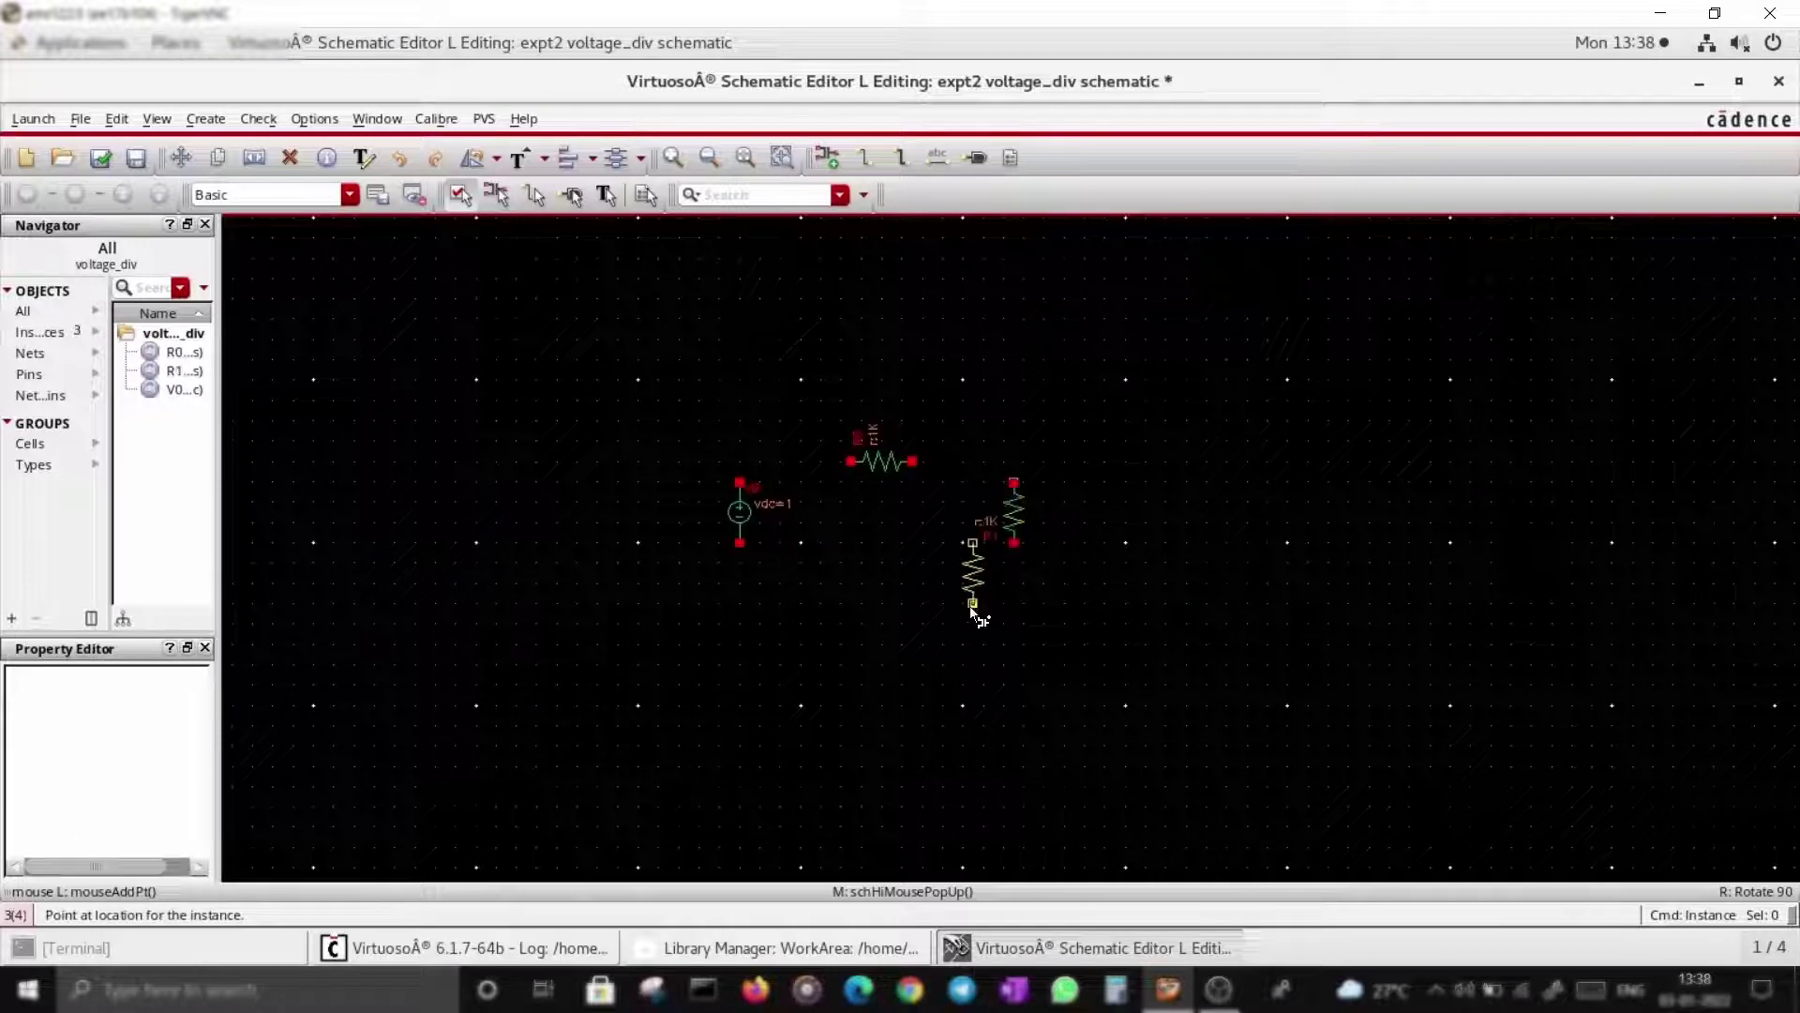
{"action": "key", "text": "Escape"}
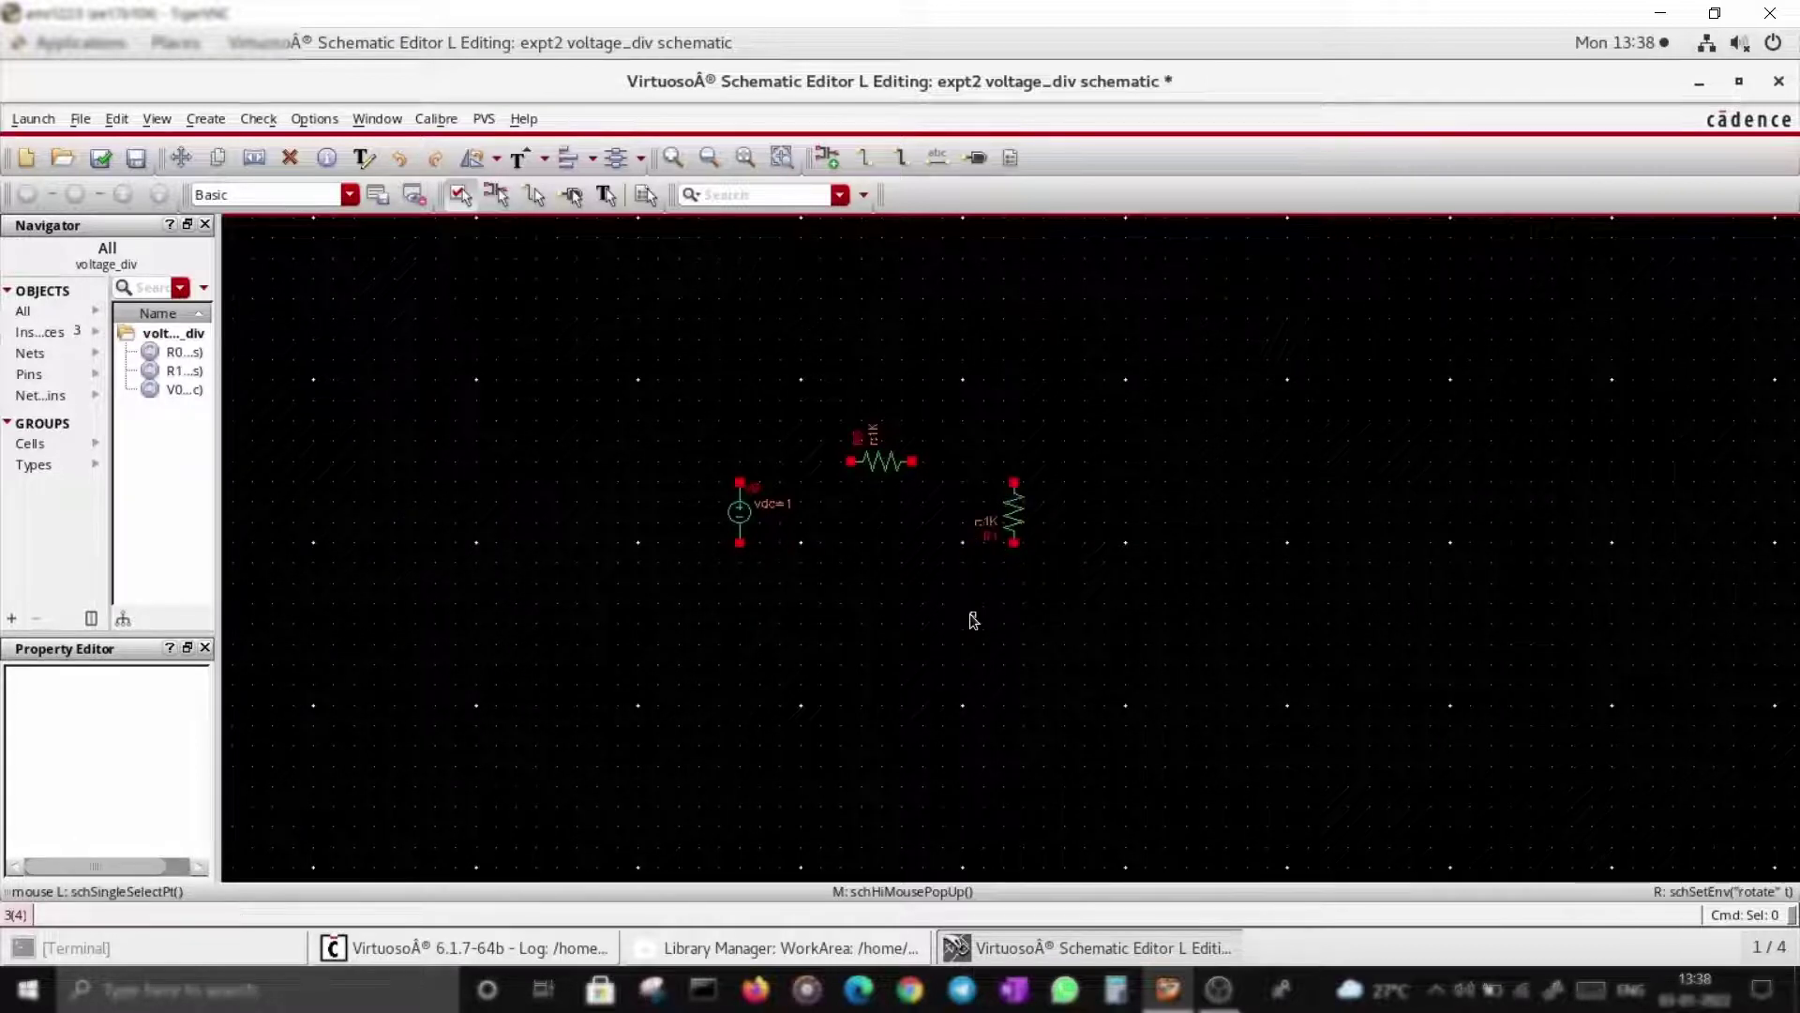
{"action": "scroll", "coordinate": [922, 506], "scroll_direction": "up", "scroll_amount": 2}
{"action": "scroll", "coordinate": [922, 507], "scroll_direction": "up", "scroll_amount": 1}
{"action": "scroll", "coordinate": [921, 506], "scroll_direction": "down", "scroll_amount": 1}
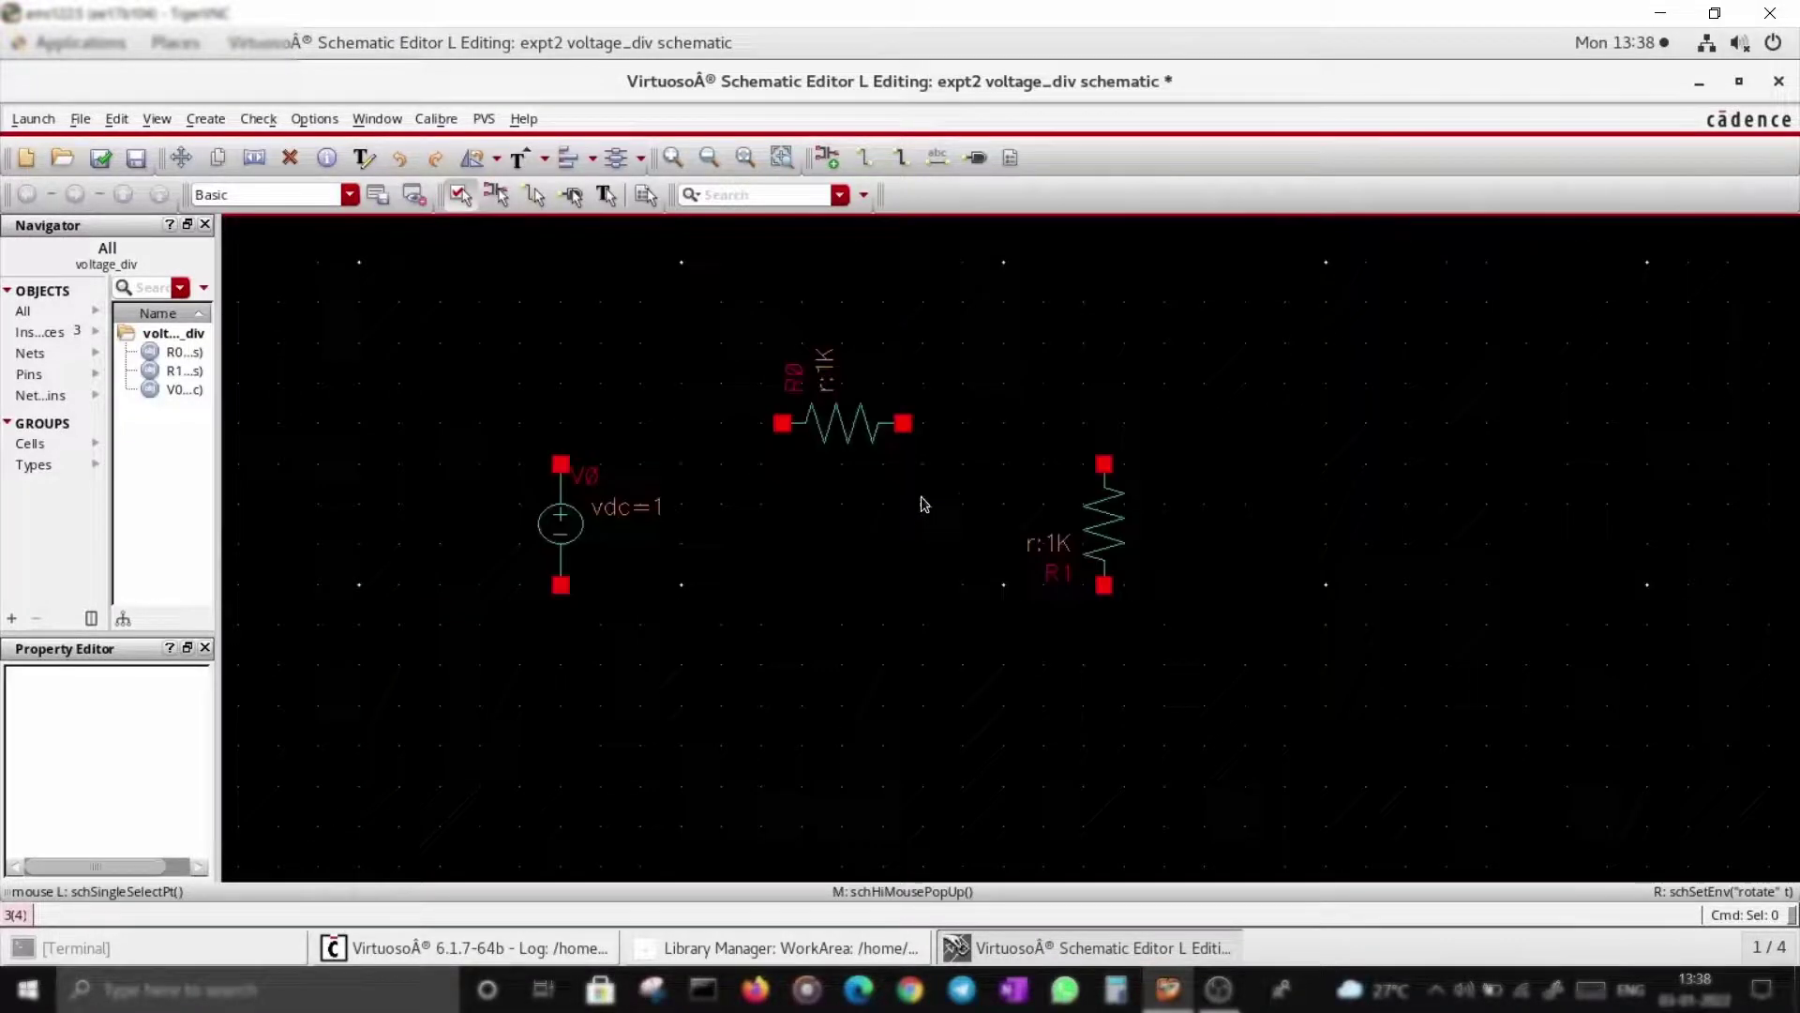
Wire V0's top pin to R0, R0 to R1's top, and V0's bottom to R1's bottom.
{"action": "key", "text": "w"}
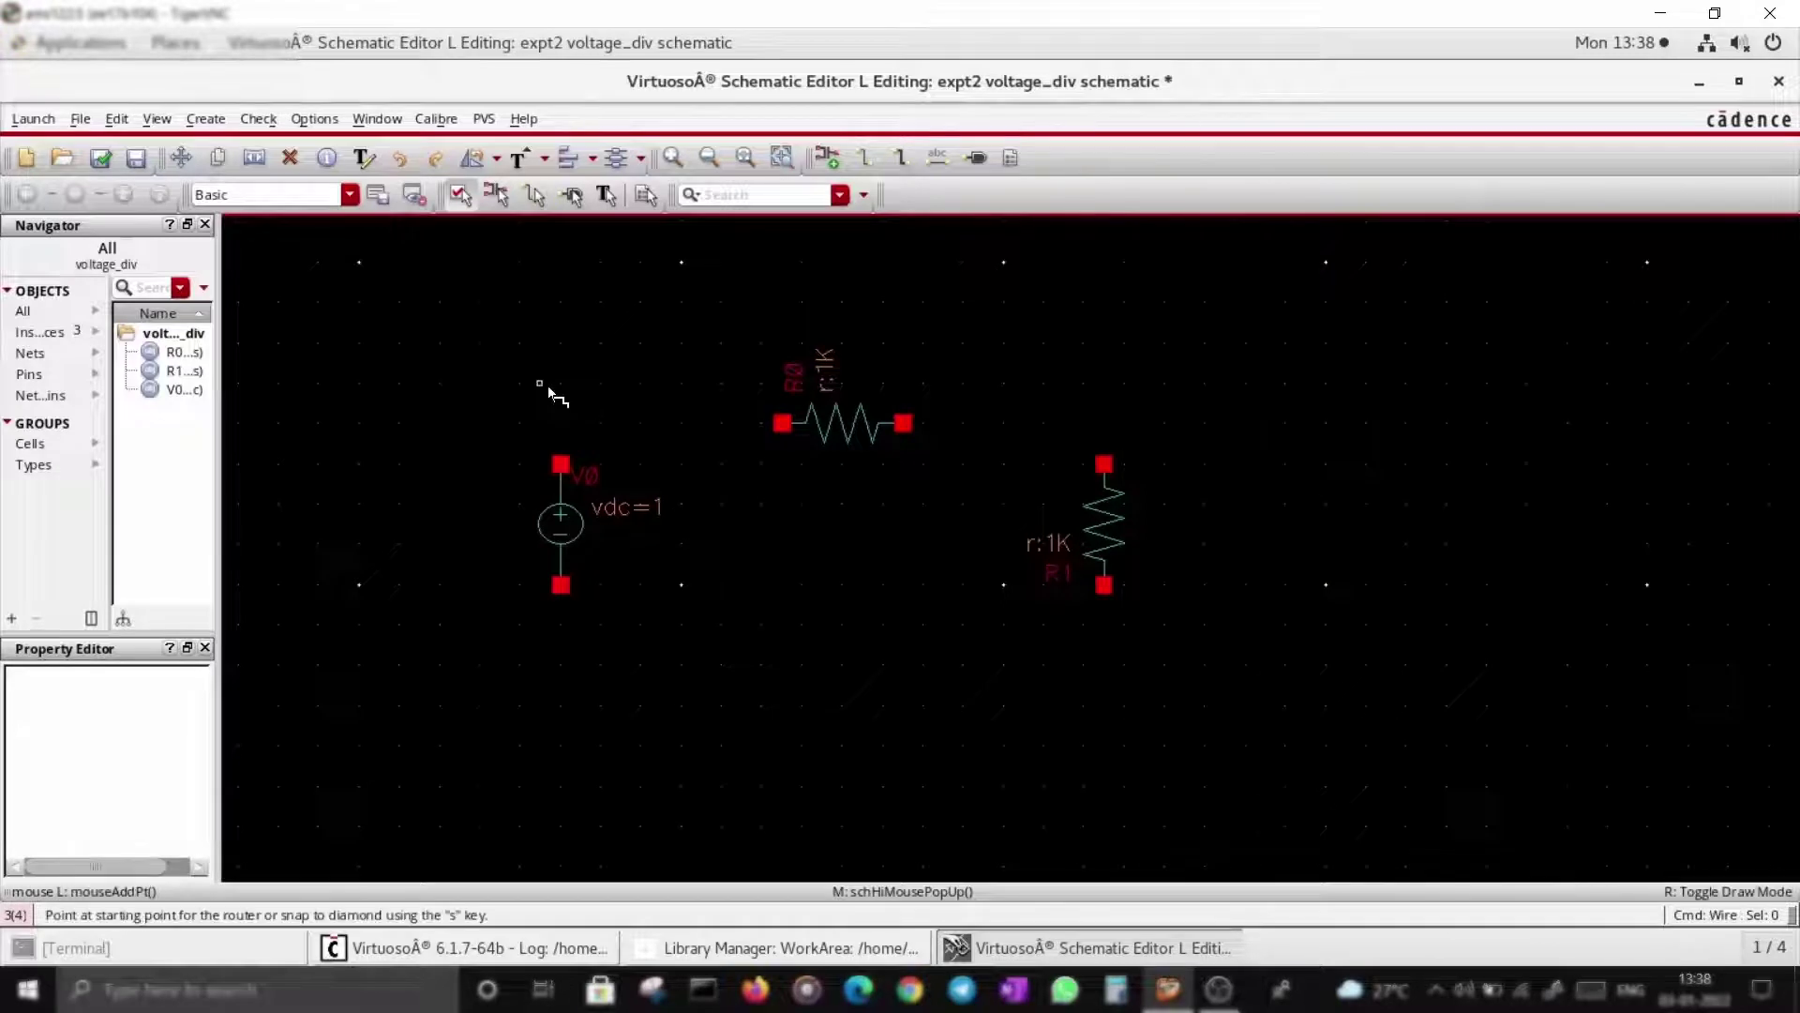
{"action": "left_click", "coordinate": [567, 466]}
{"action": "left_click", "coordinate": [782, 423]}
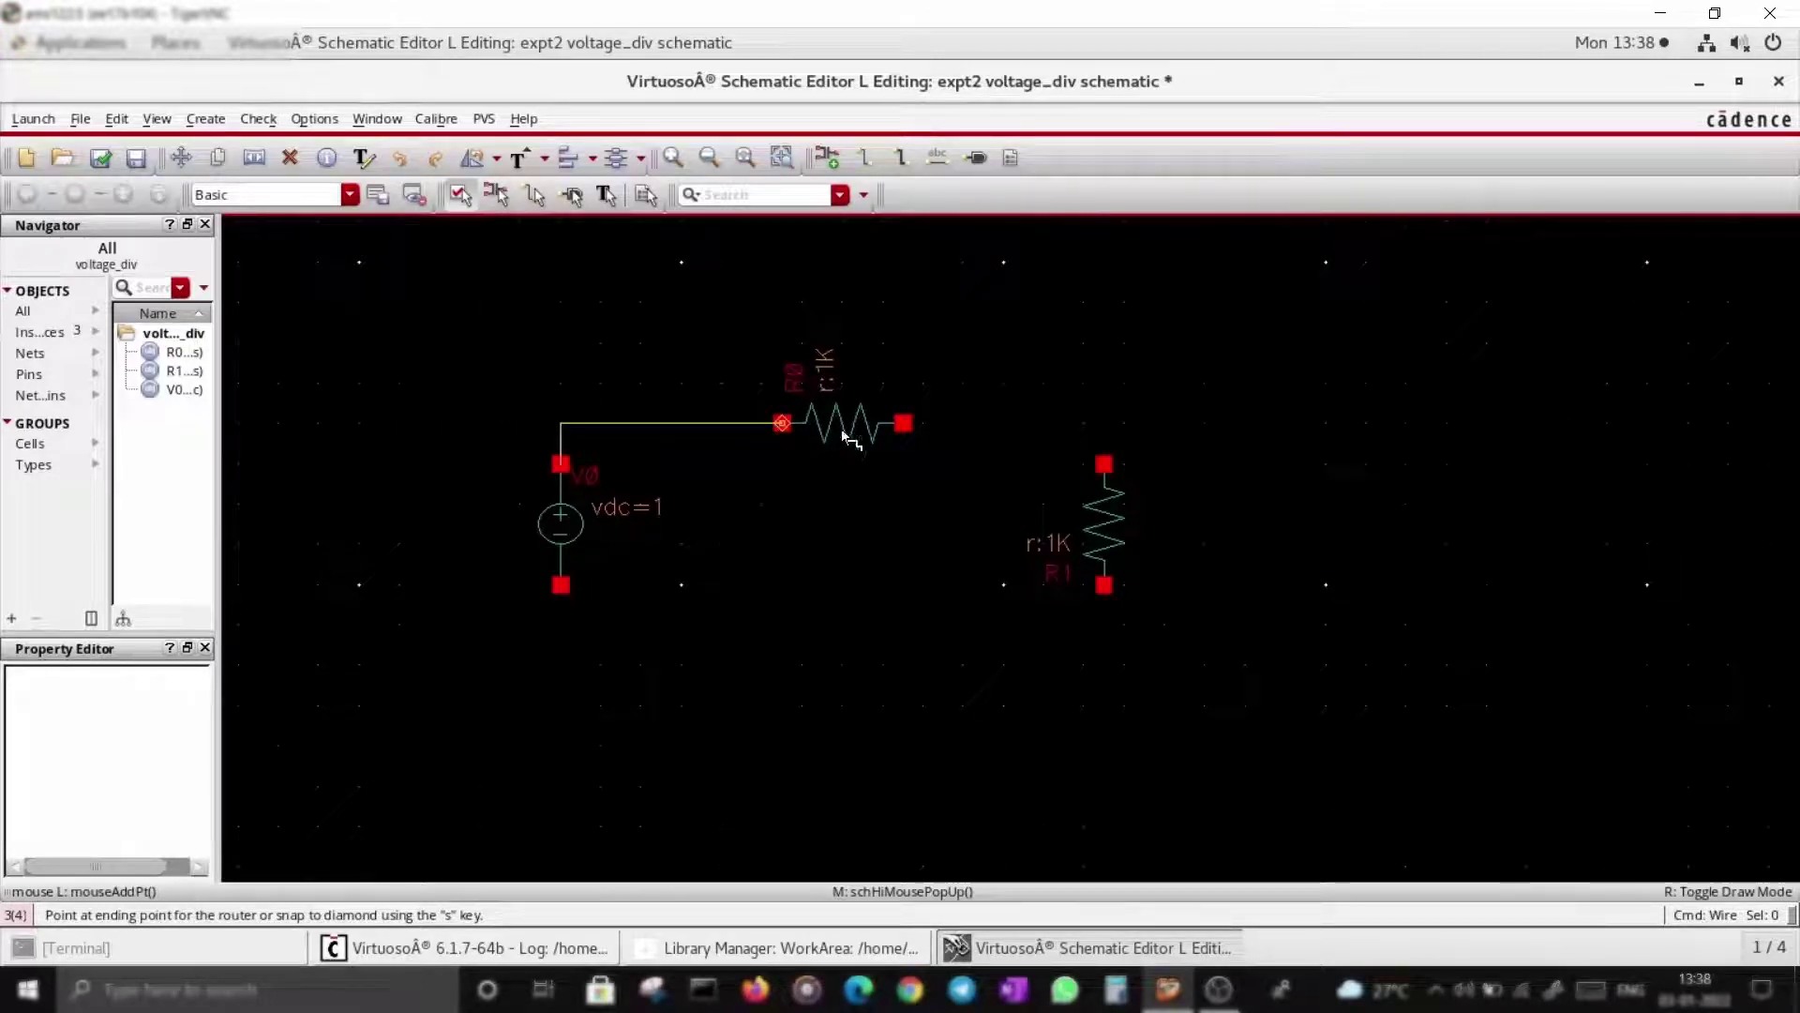
{"action": "left_click", "coordinate": [903, 423]}
{"action": "left_click", "coordinate": [1104, 464]}
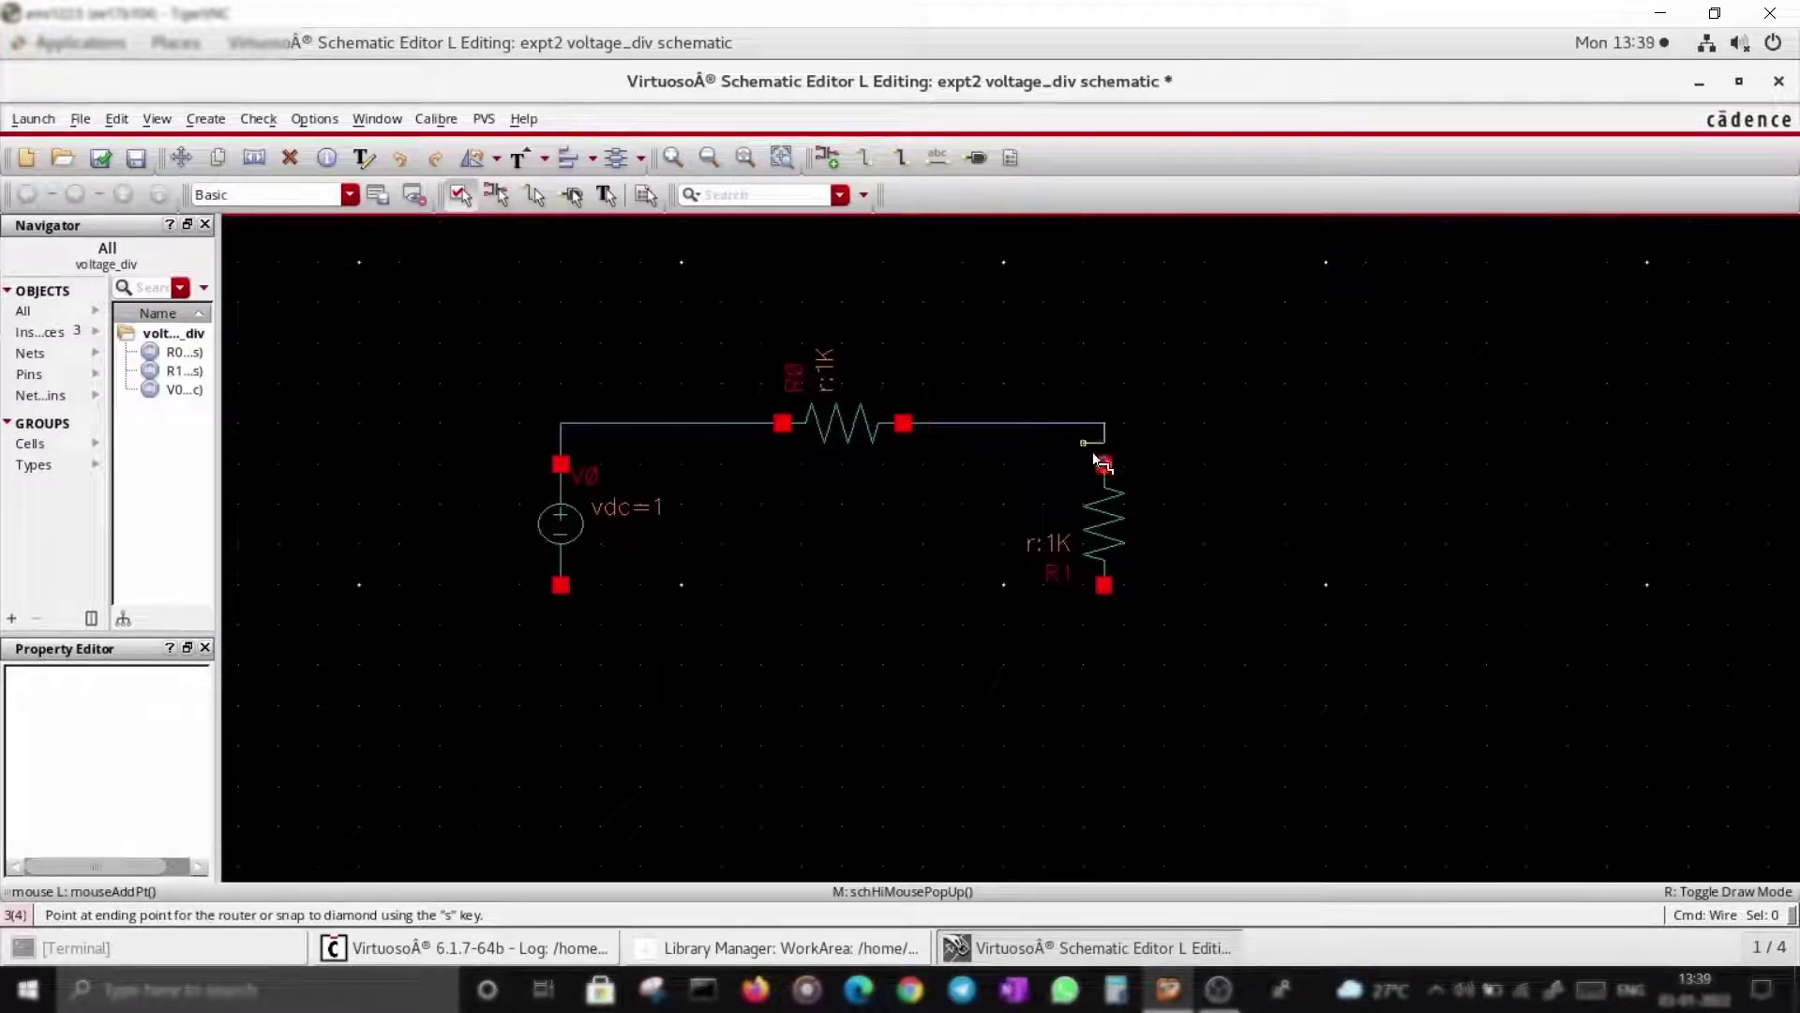
{"action": "left_click", "coordinate": [561, 585]}
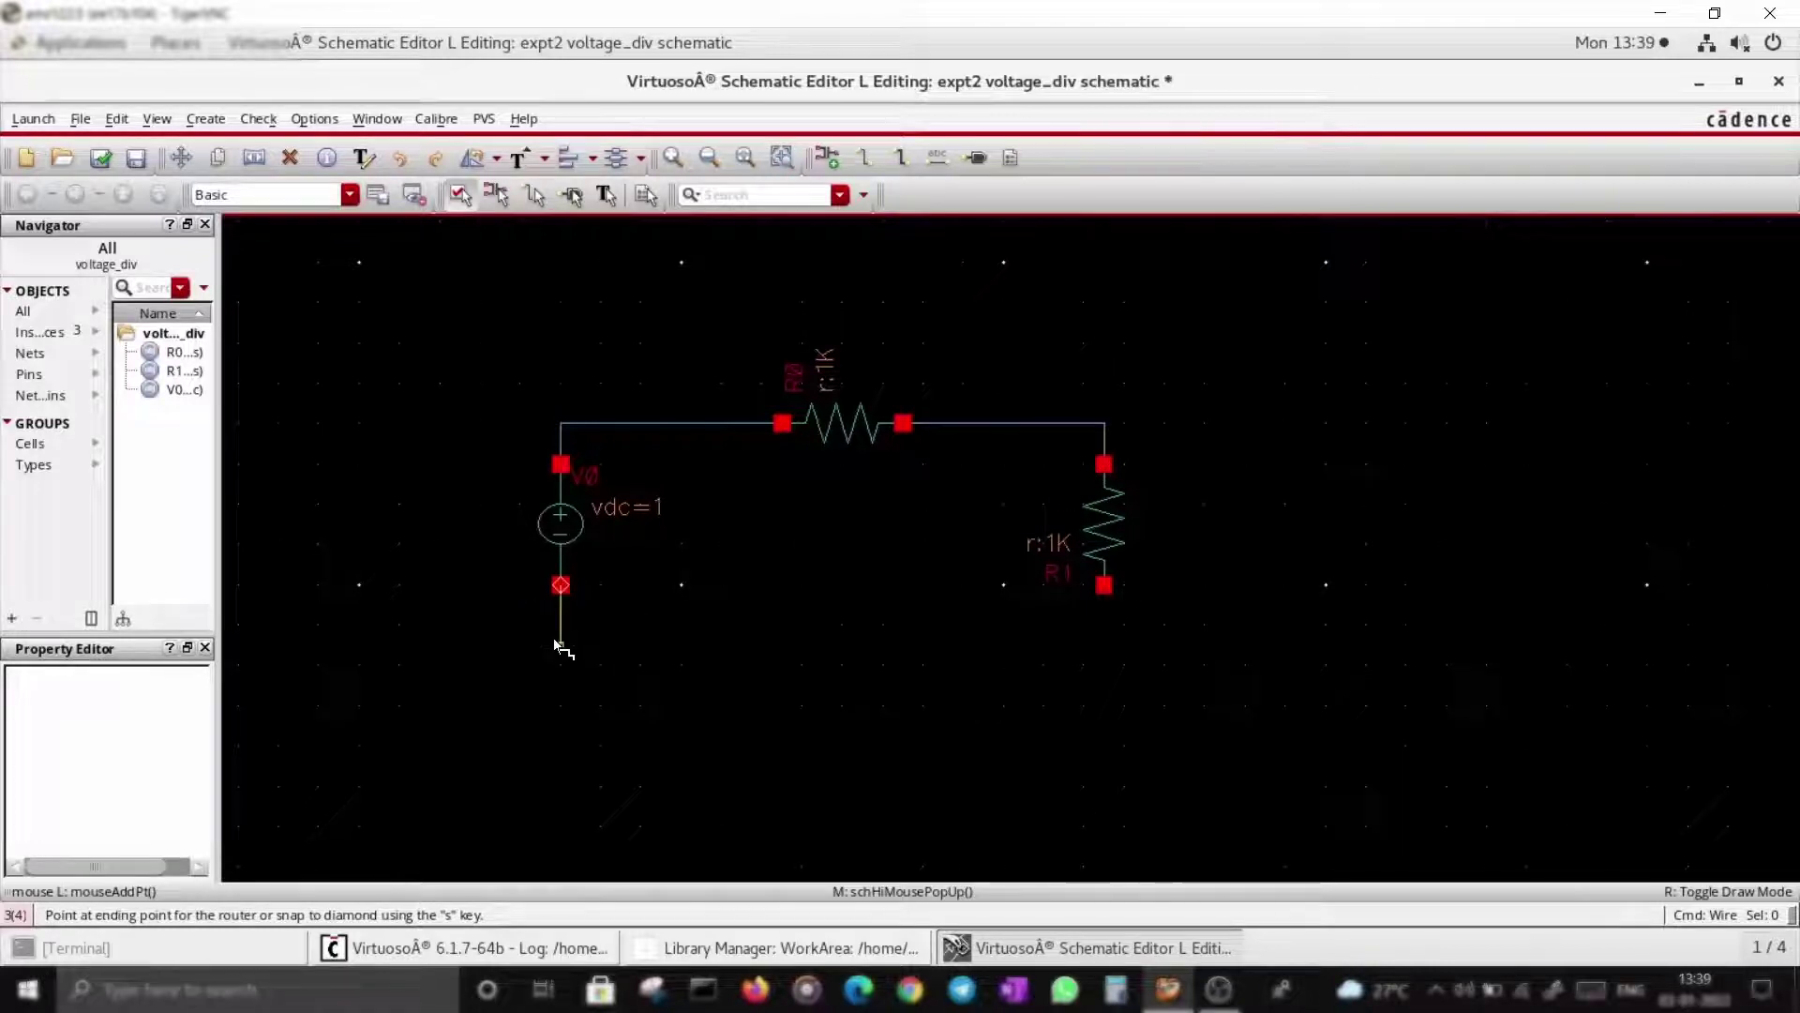
{"action": "left_click", "coordinate": [1106, 587]}
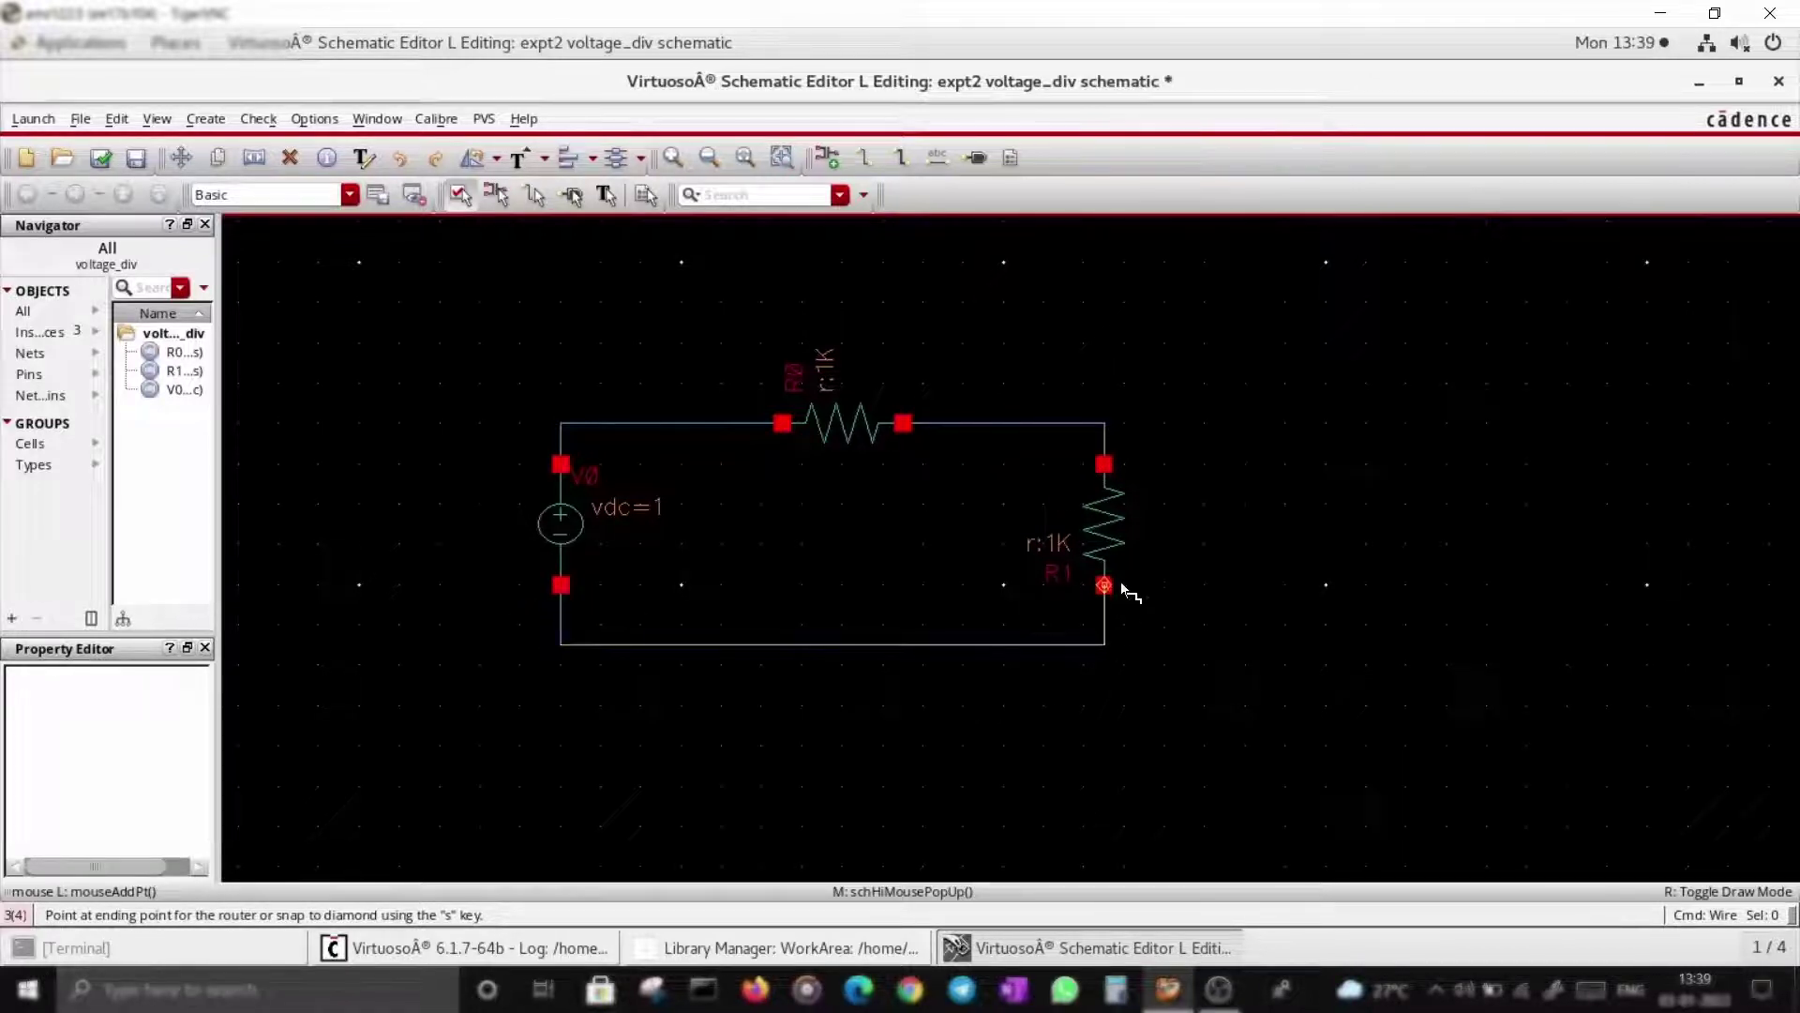
Place an analogLib gnd symbol on the bottom wire.
{"action": "type", "text": "ignd"}
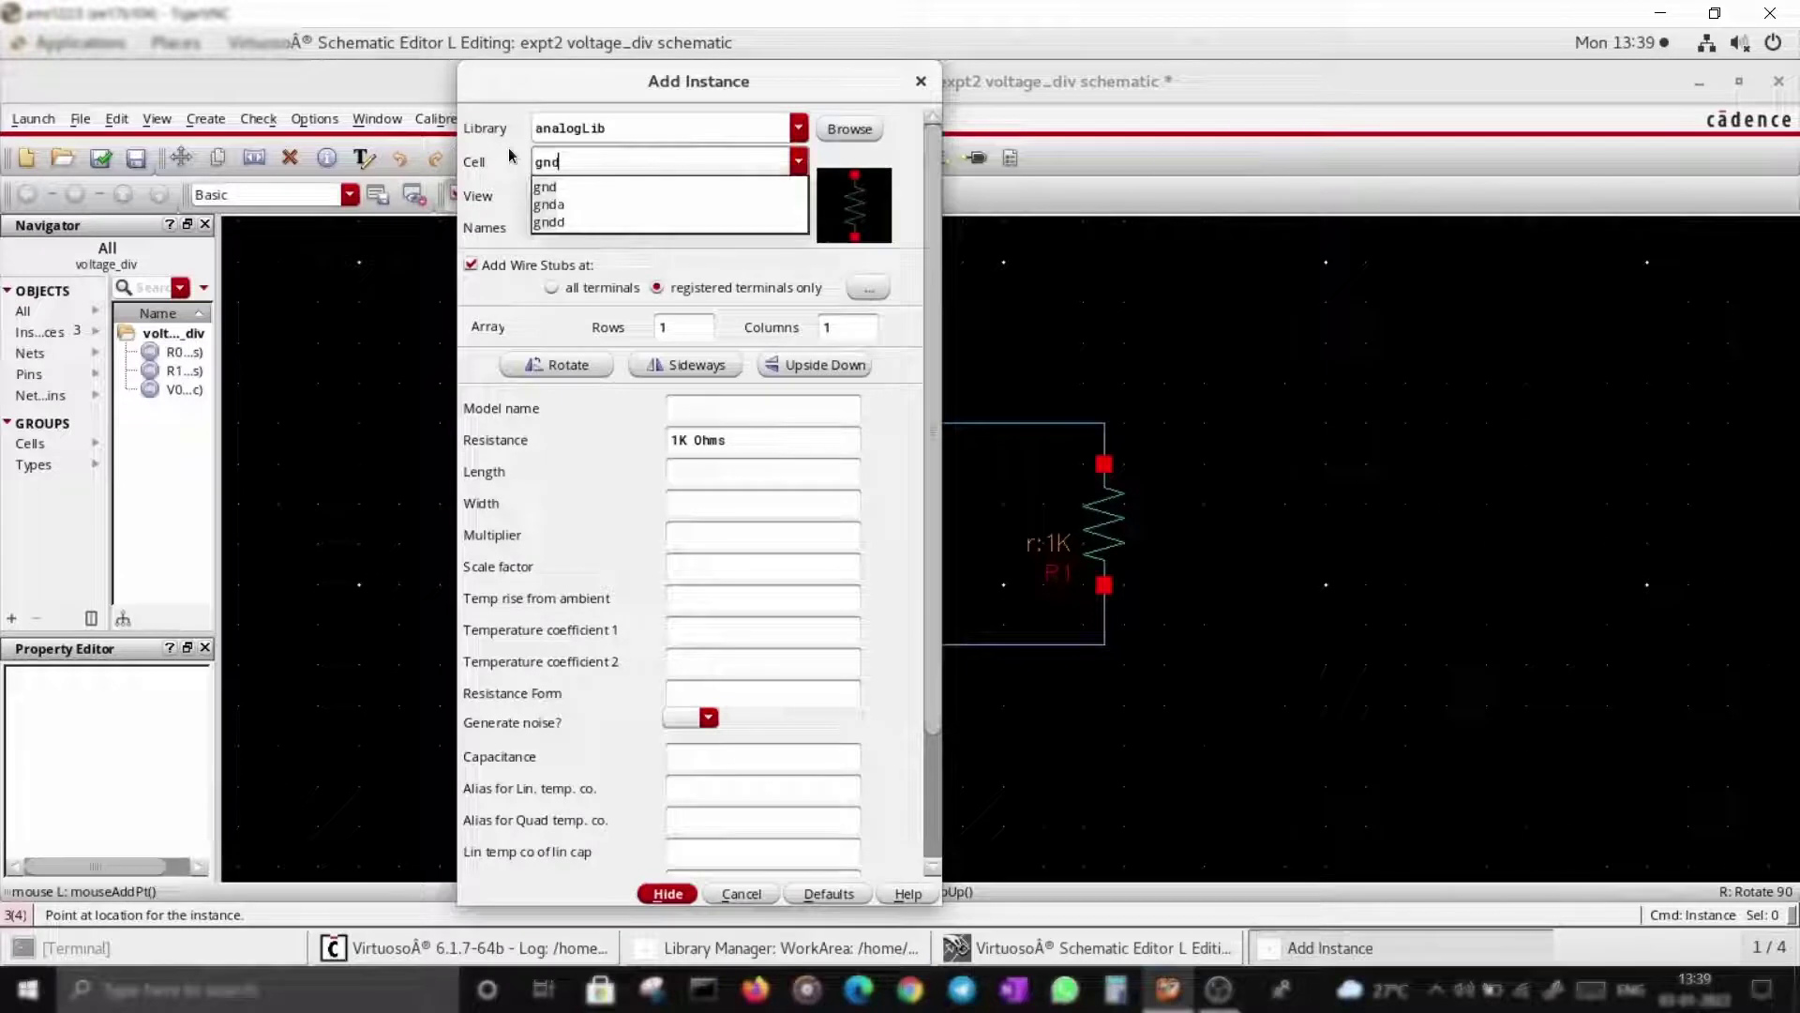
{"action": "left_click", "coordinate": [570, 188]}
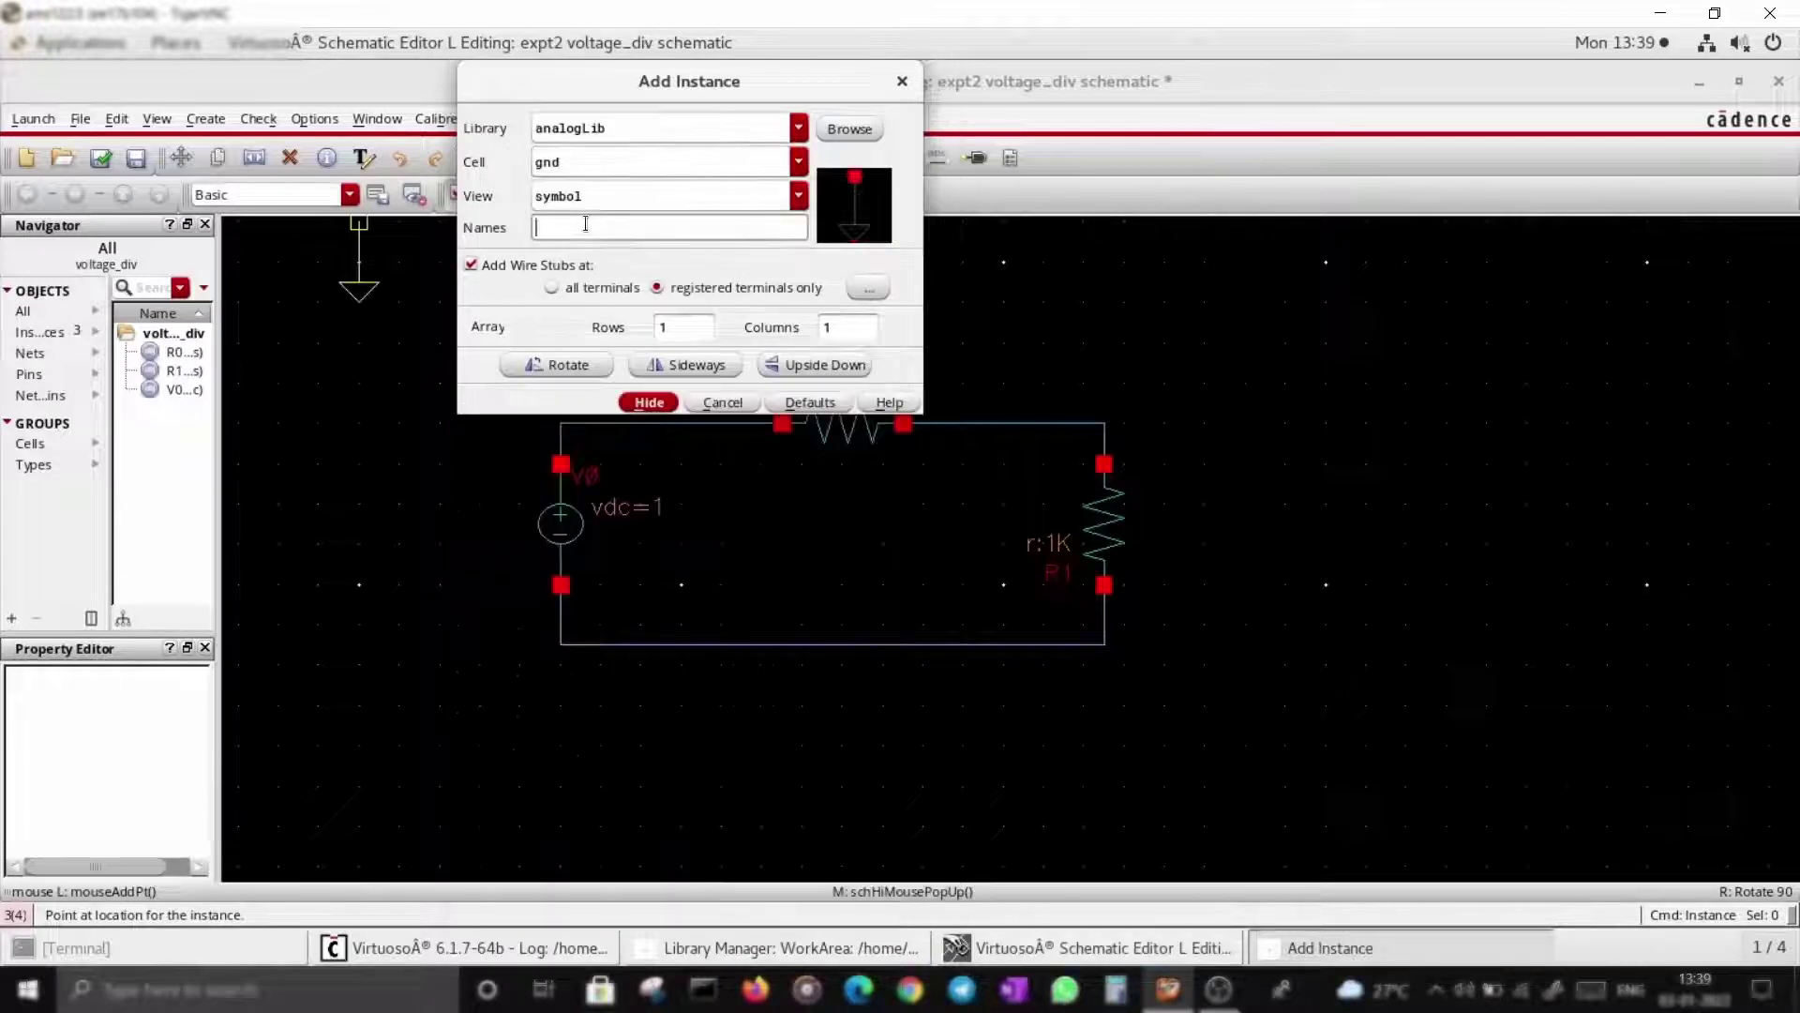
{"action": "left_click", "coordinate": [842, 652]}
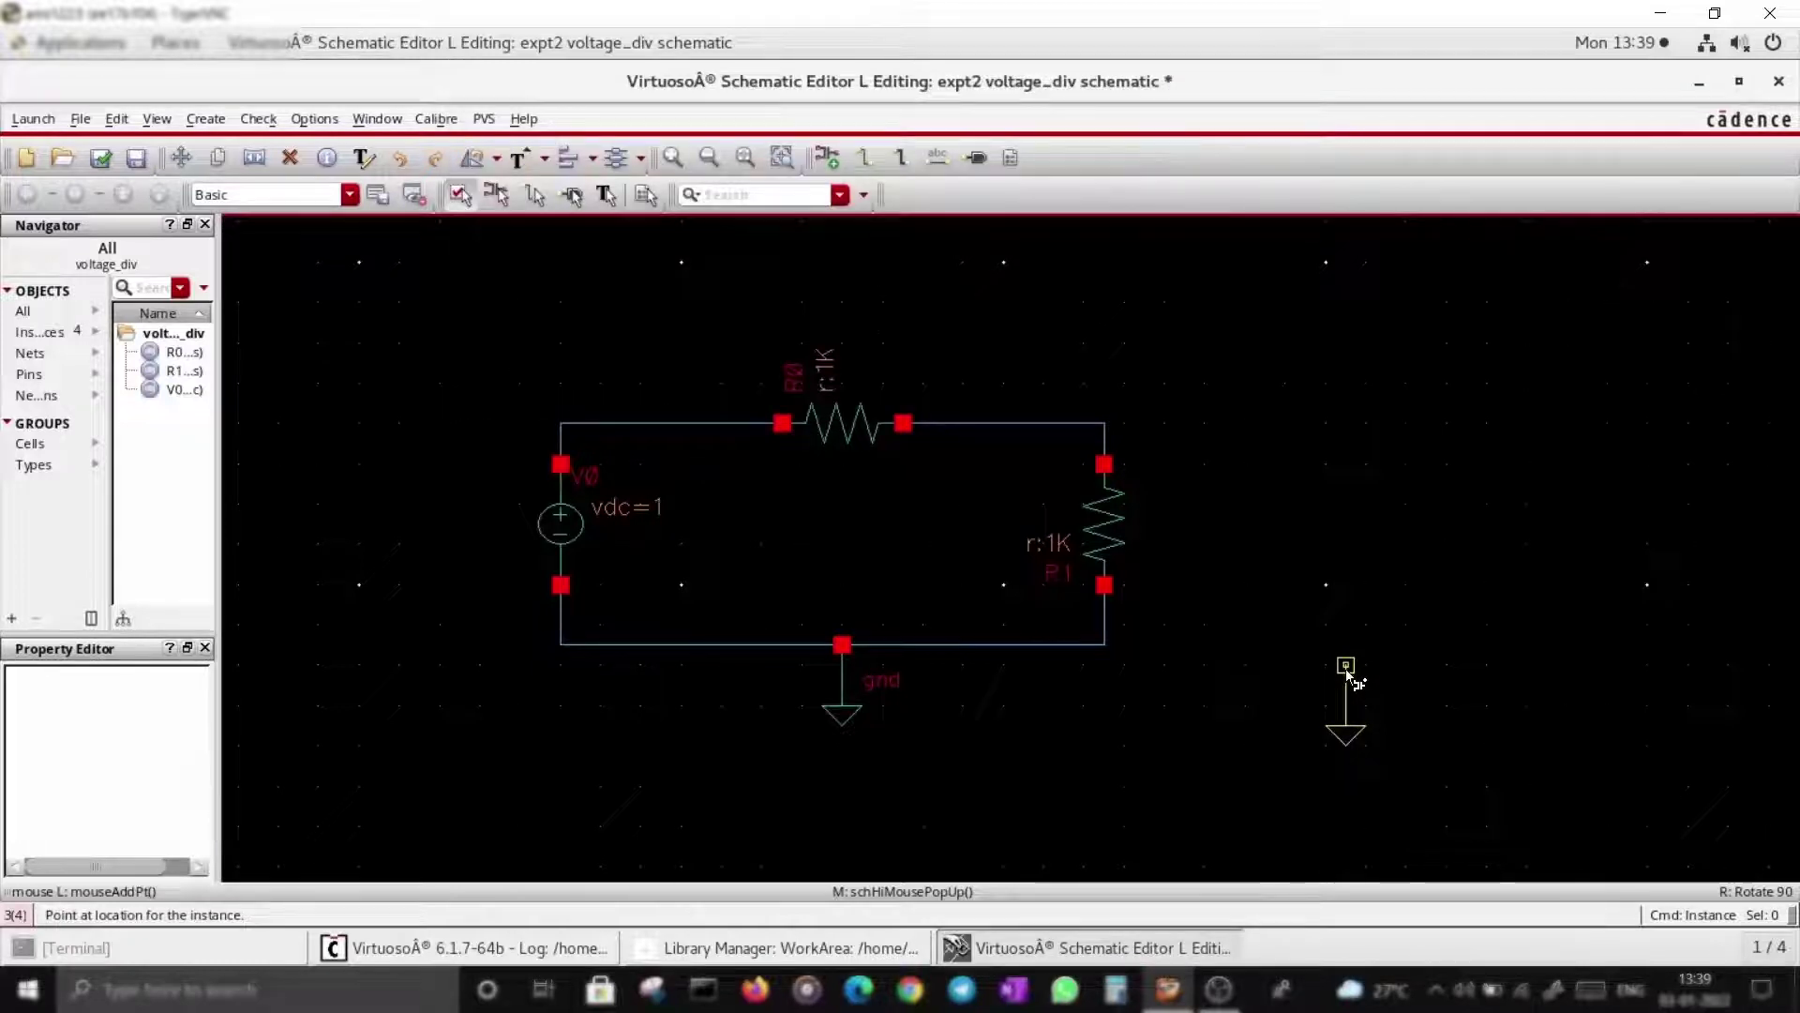
{"action": "key", "text": "Escape"}
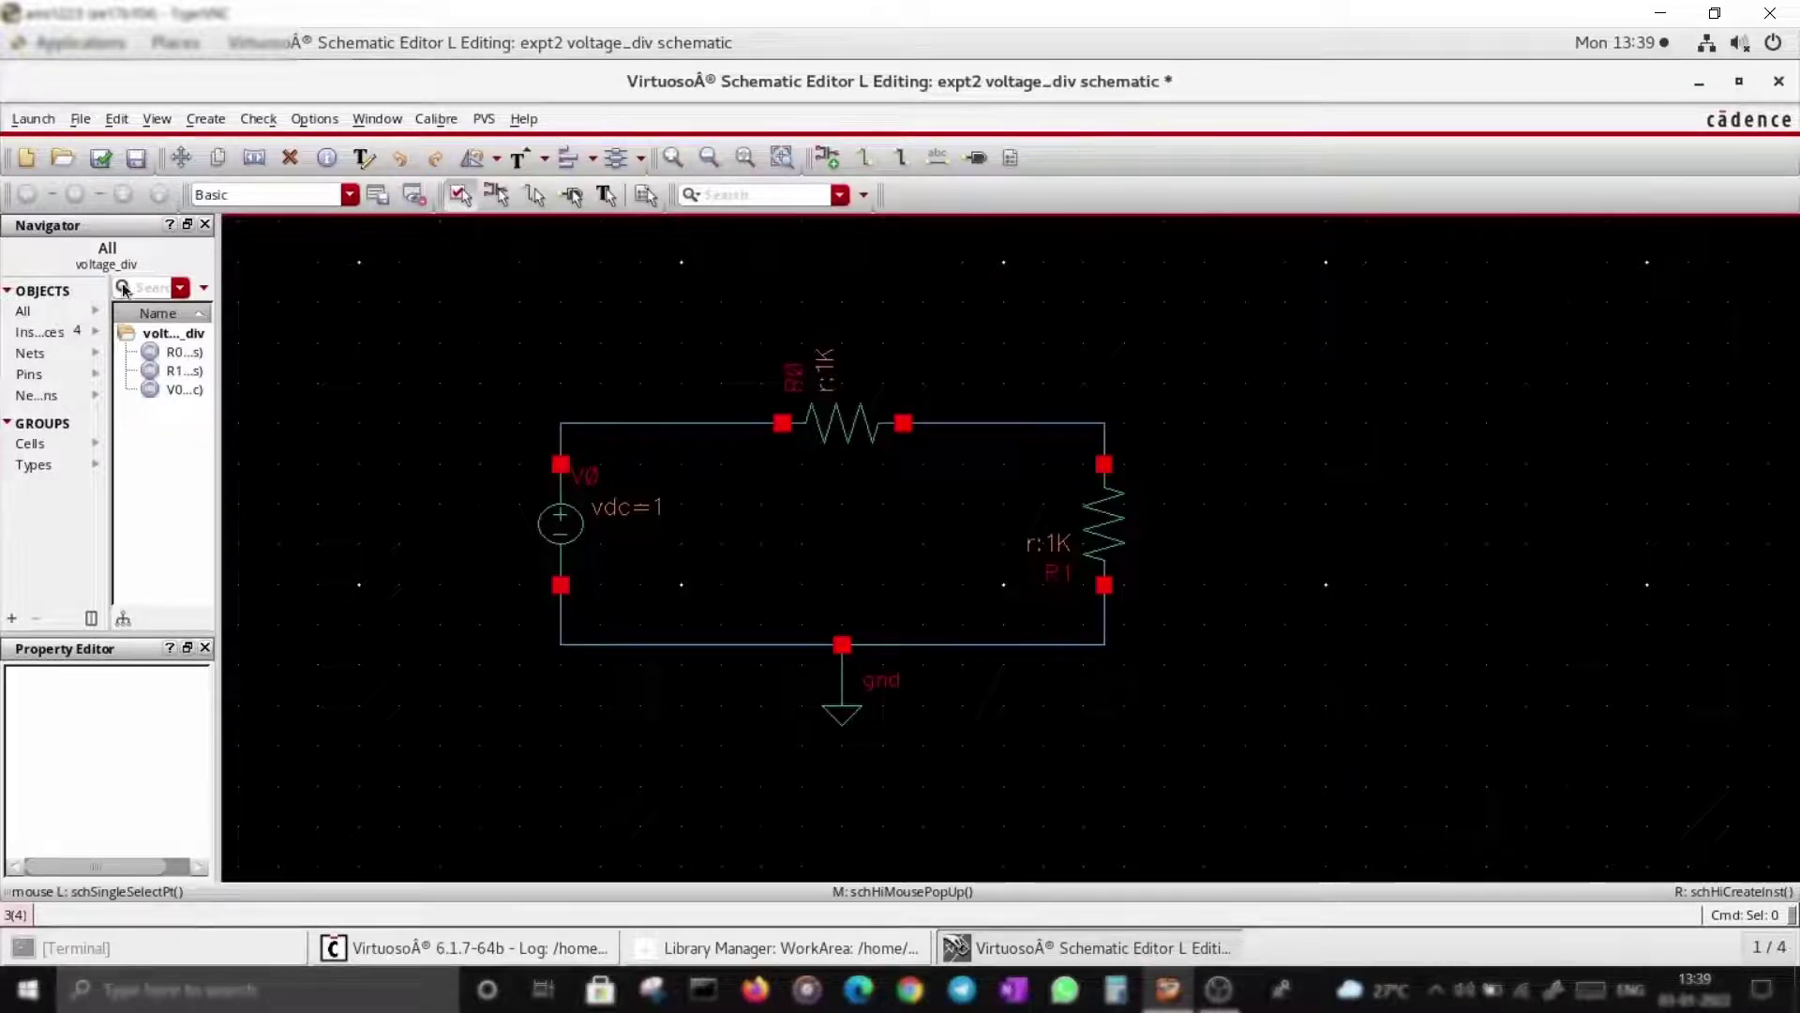
Check and save, delete the top R0–R1 wire, recheck, and dismiss the warnings.
{"action": "left_click", "coordinate": [101, 159]}
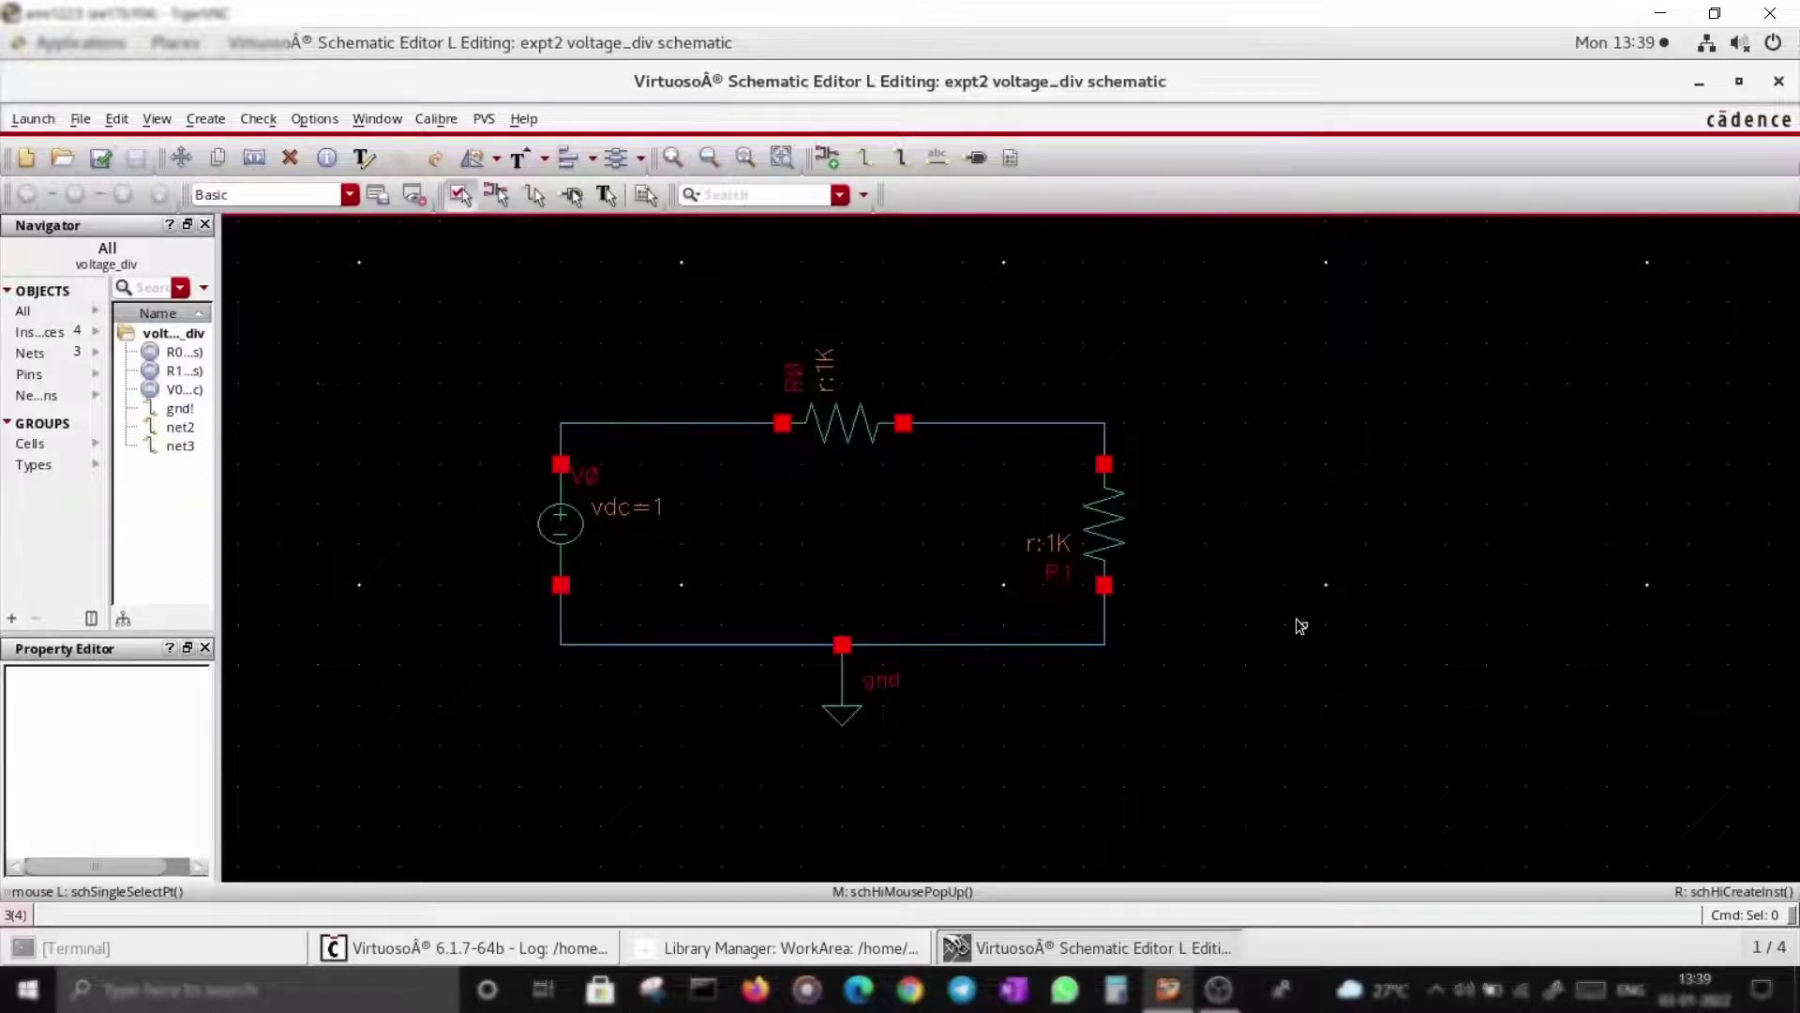
{"action": "key", "text": "Delete"}
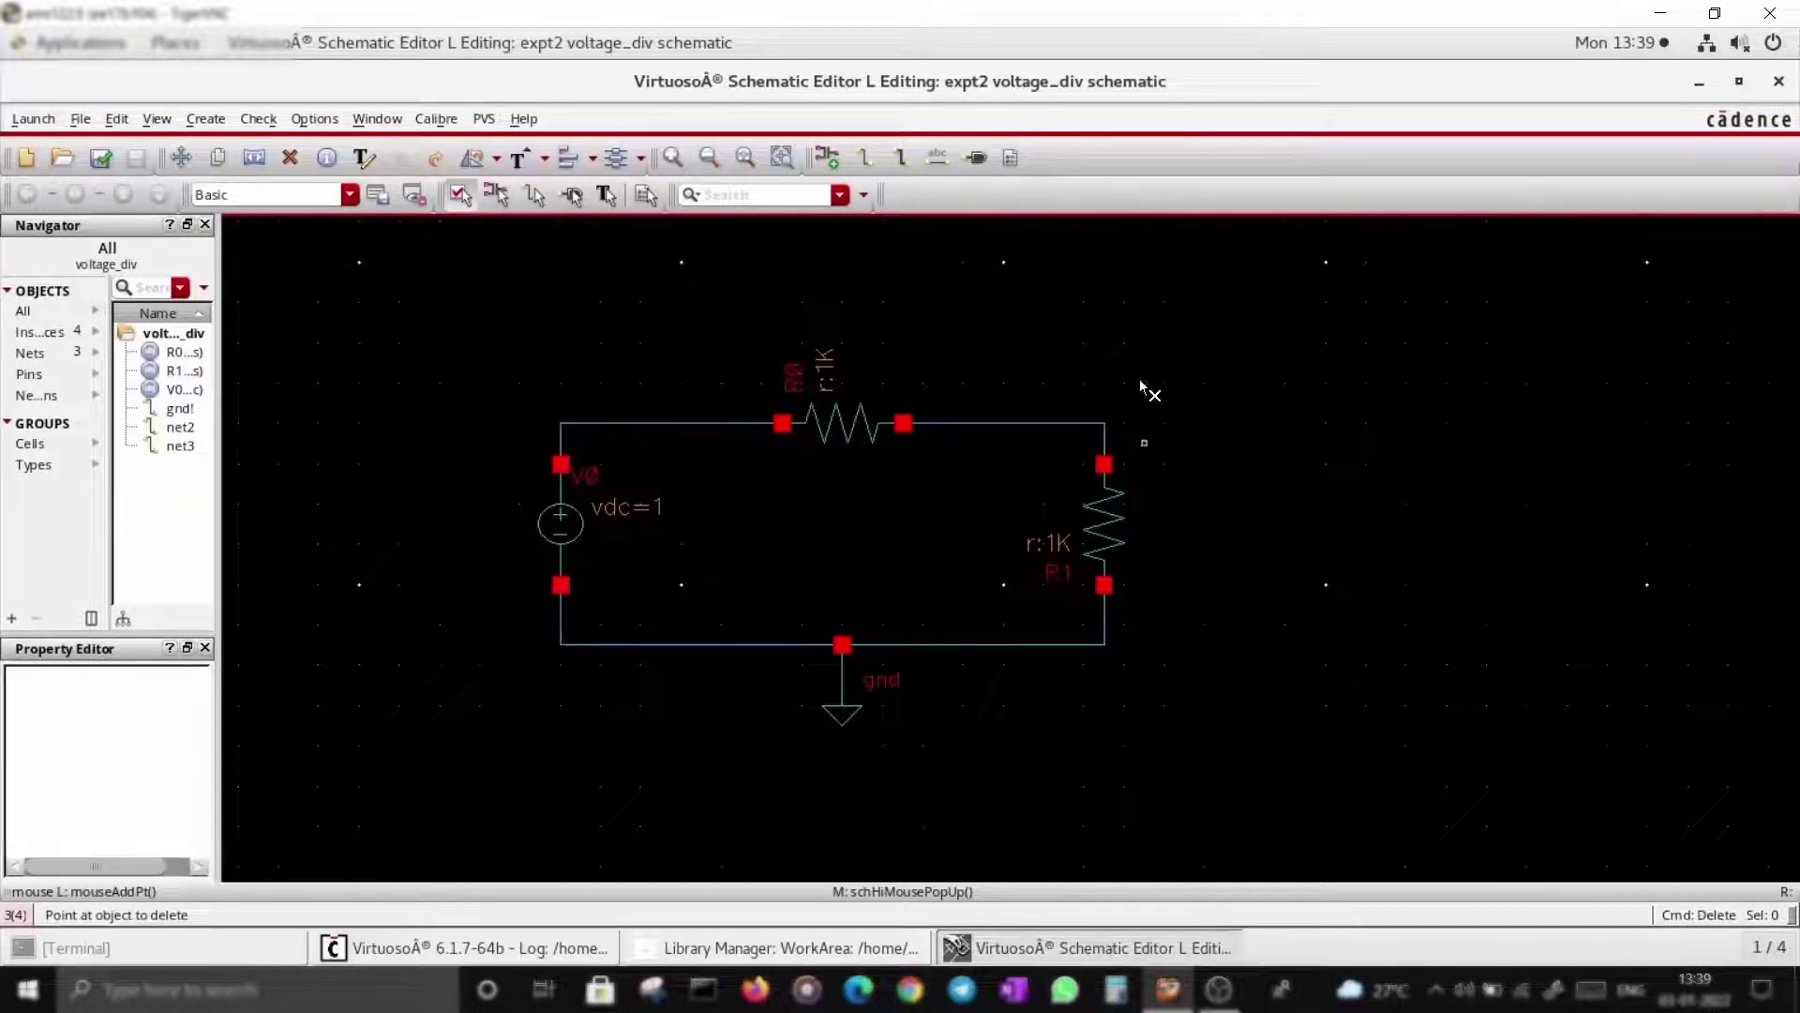
{"action": "left_click", "coordinate": [1049, 422]}
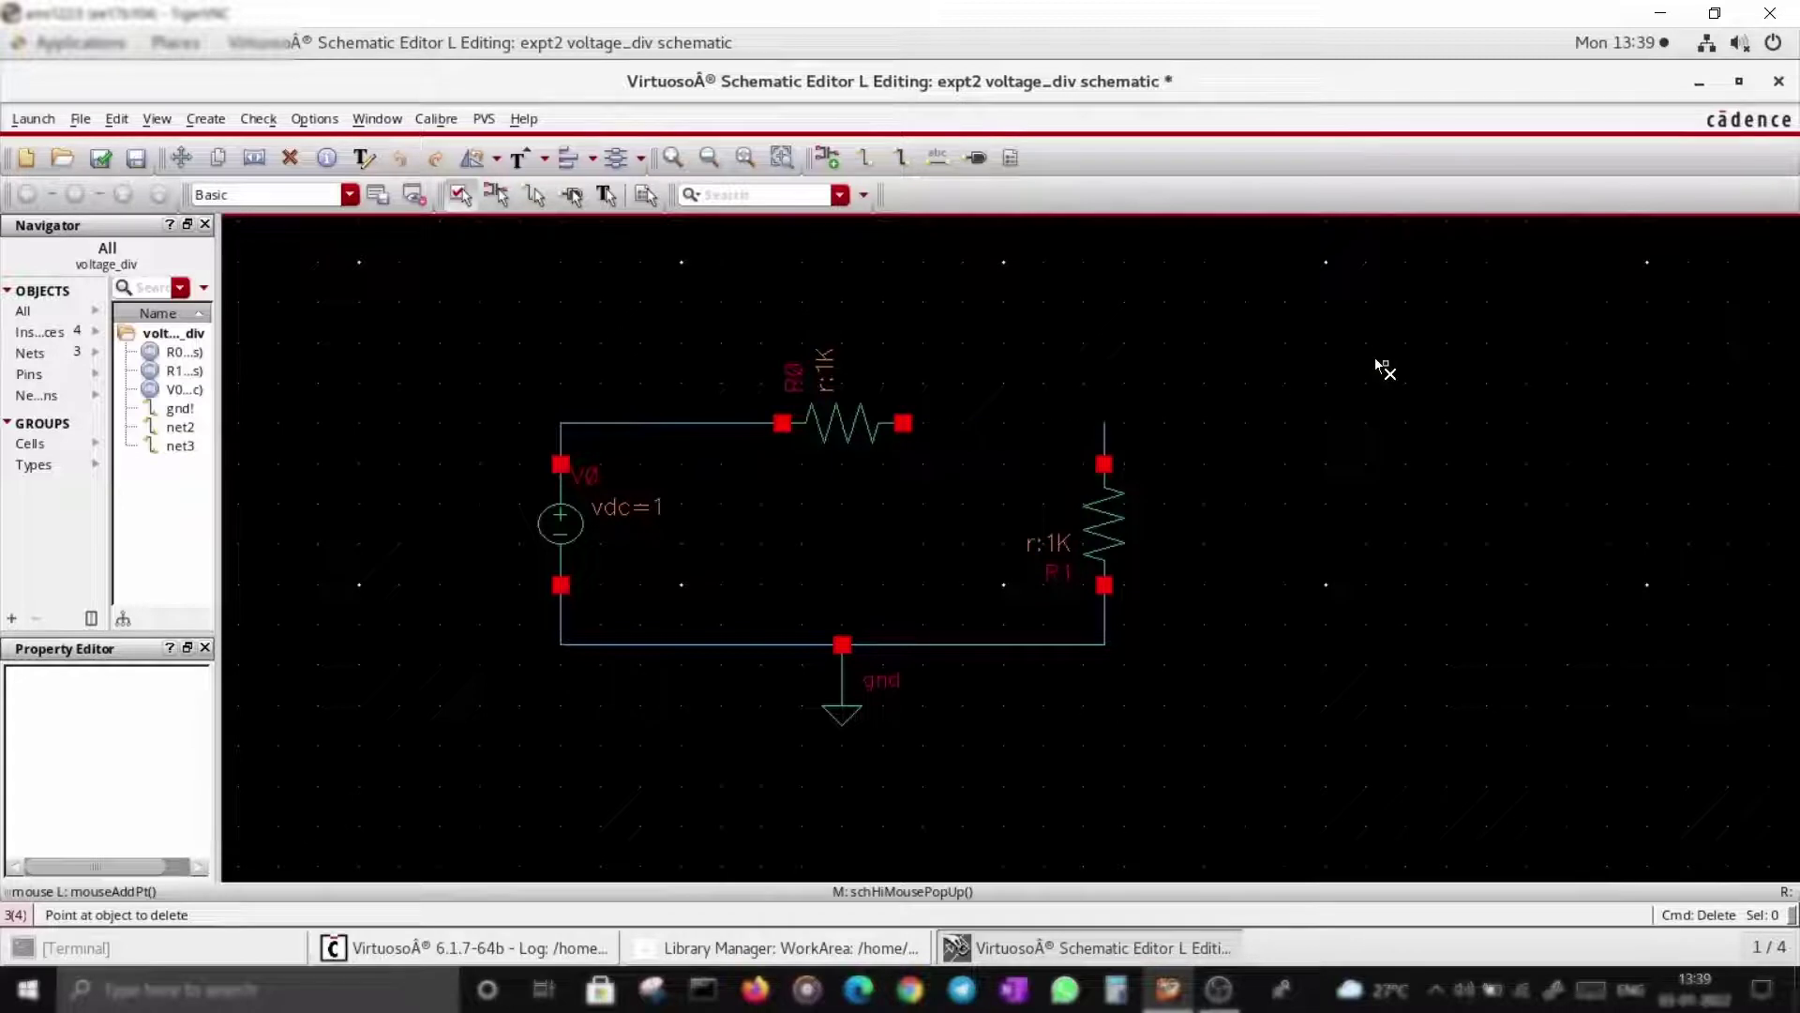
{"action": "key", "text": "Escape"}
{"action": "left_click", "coordinate": [101, 157]}
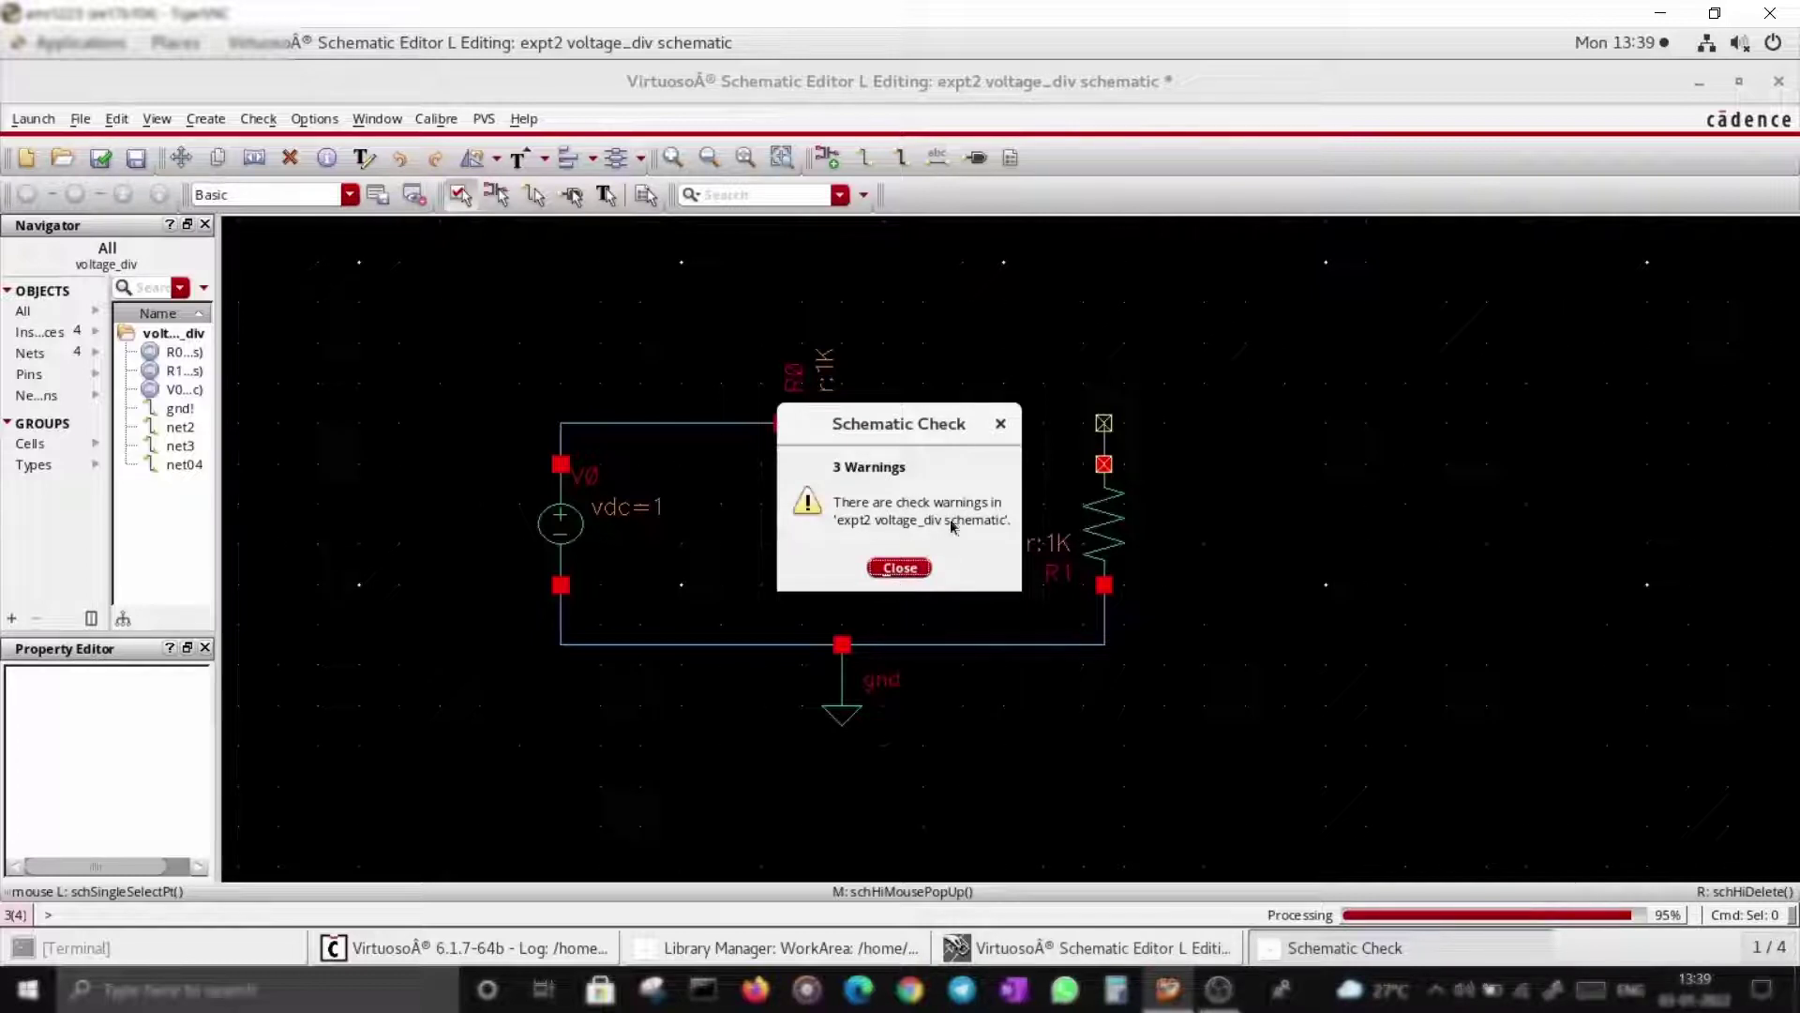
{"action": "left_click", "coordinate": [996, 422]}
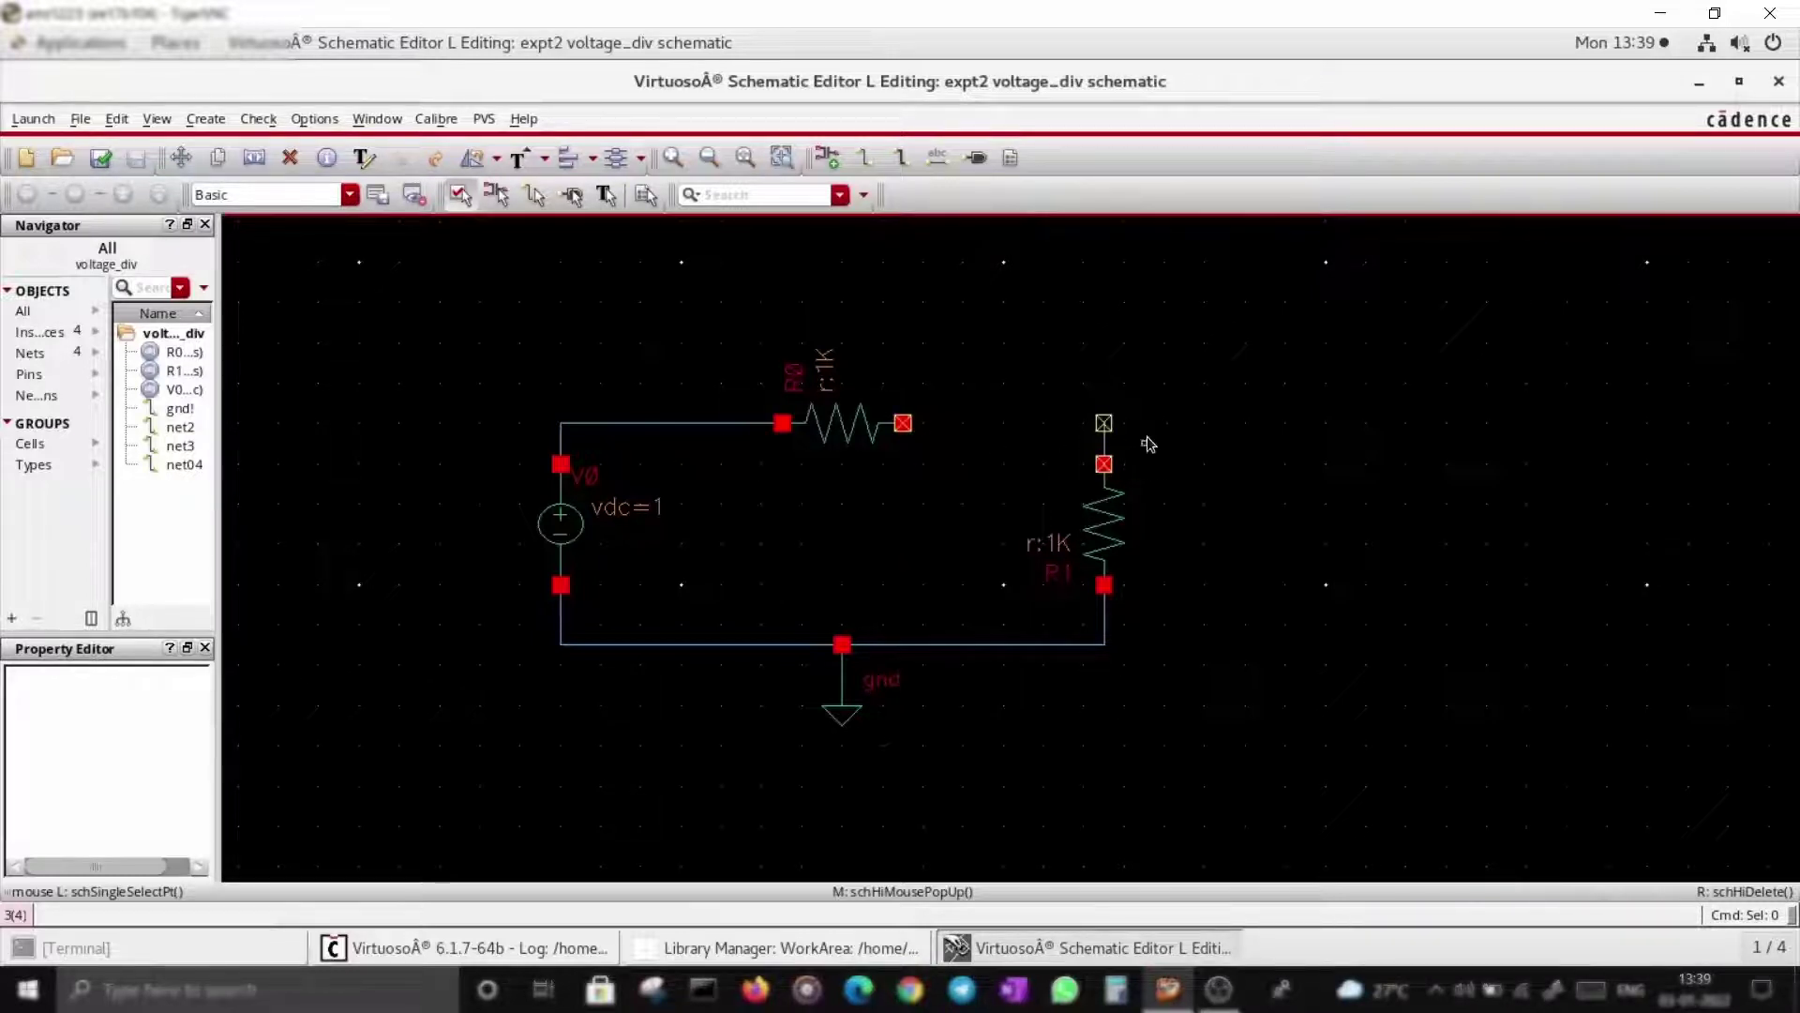
Redraw the wire from R0's right pin to R1's top and check and save again.
{"action": "key", "text": "w"}
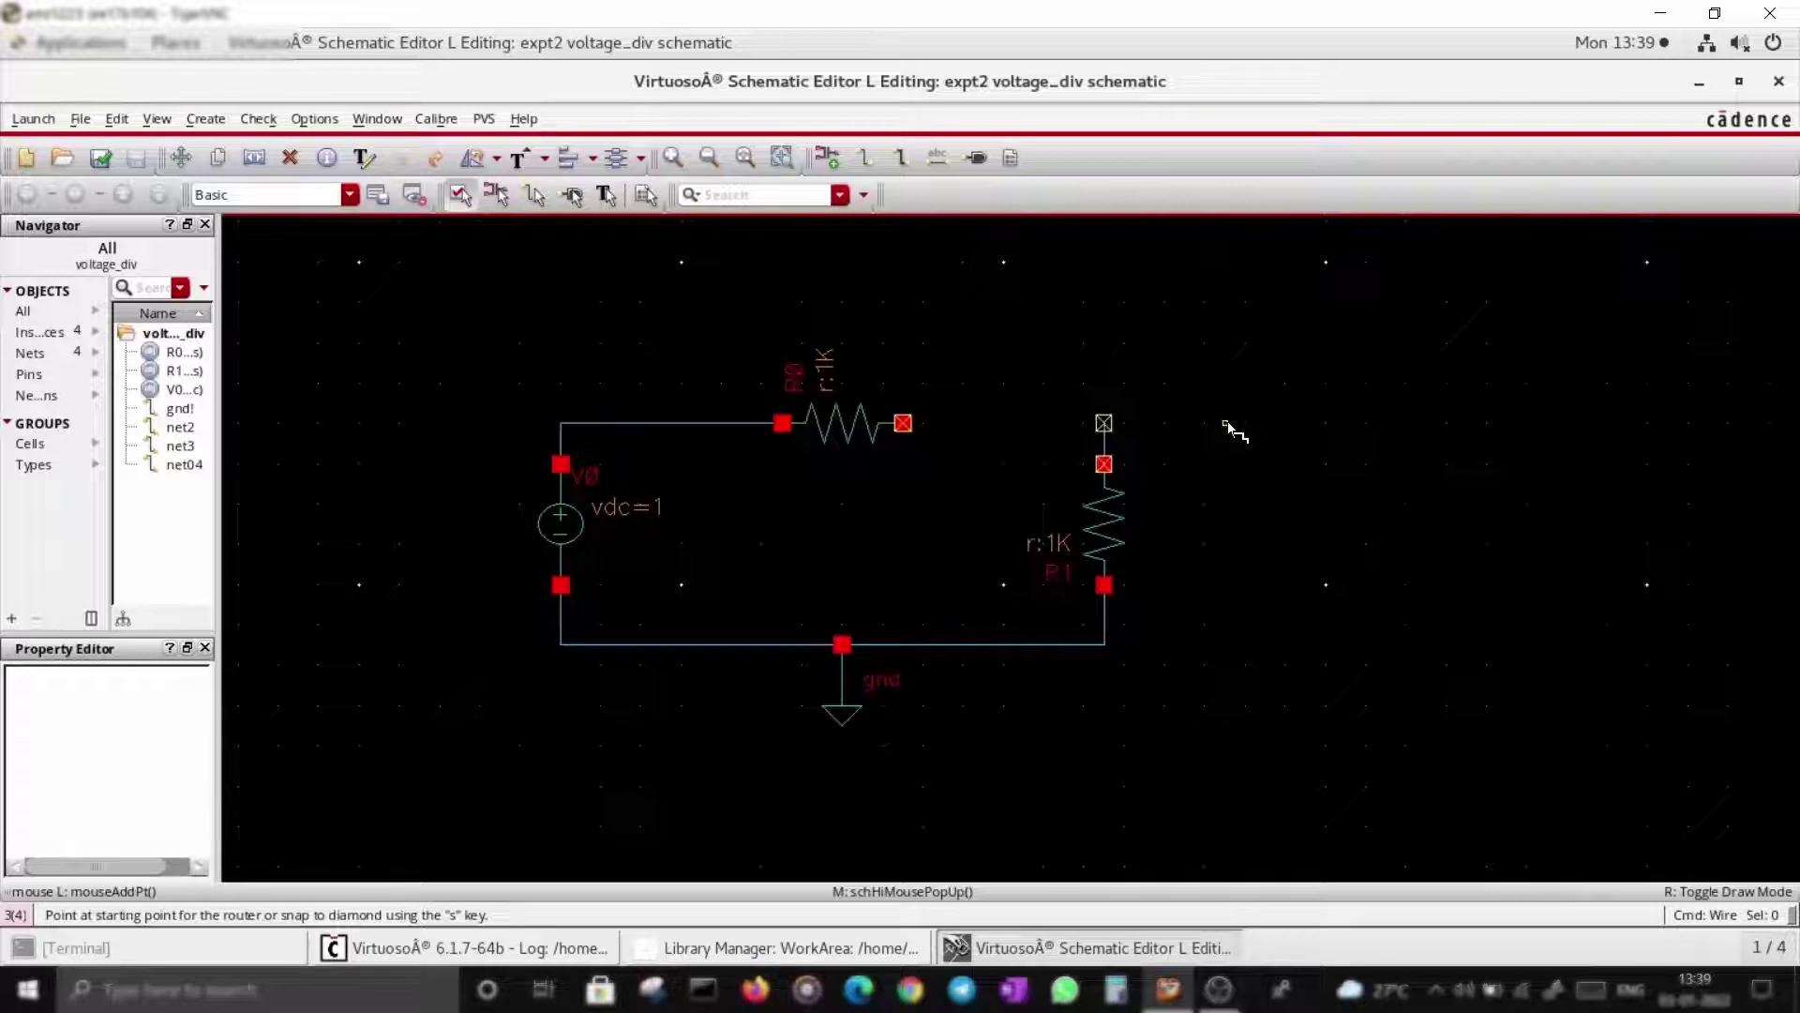
{"action": "left_click", "coordinate": [903, 423]}
{"action": "left_click", "coordinate": [1104, 422]}
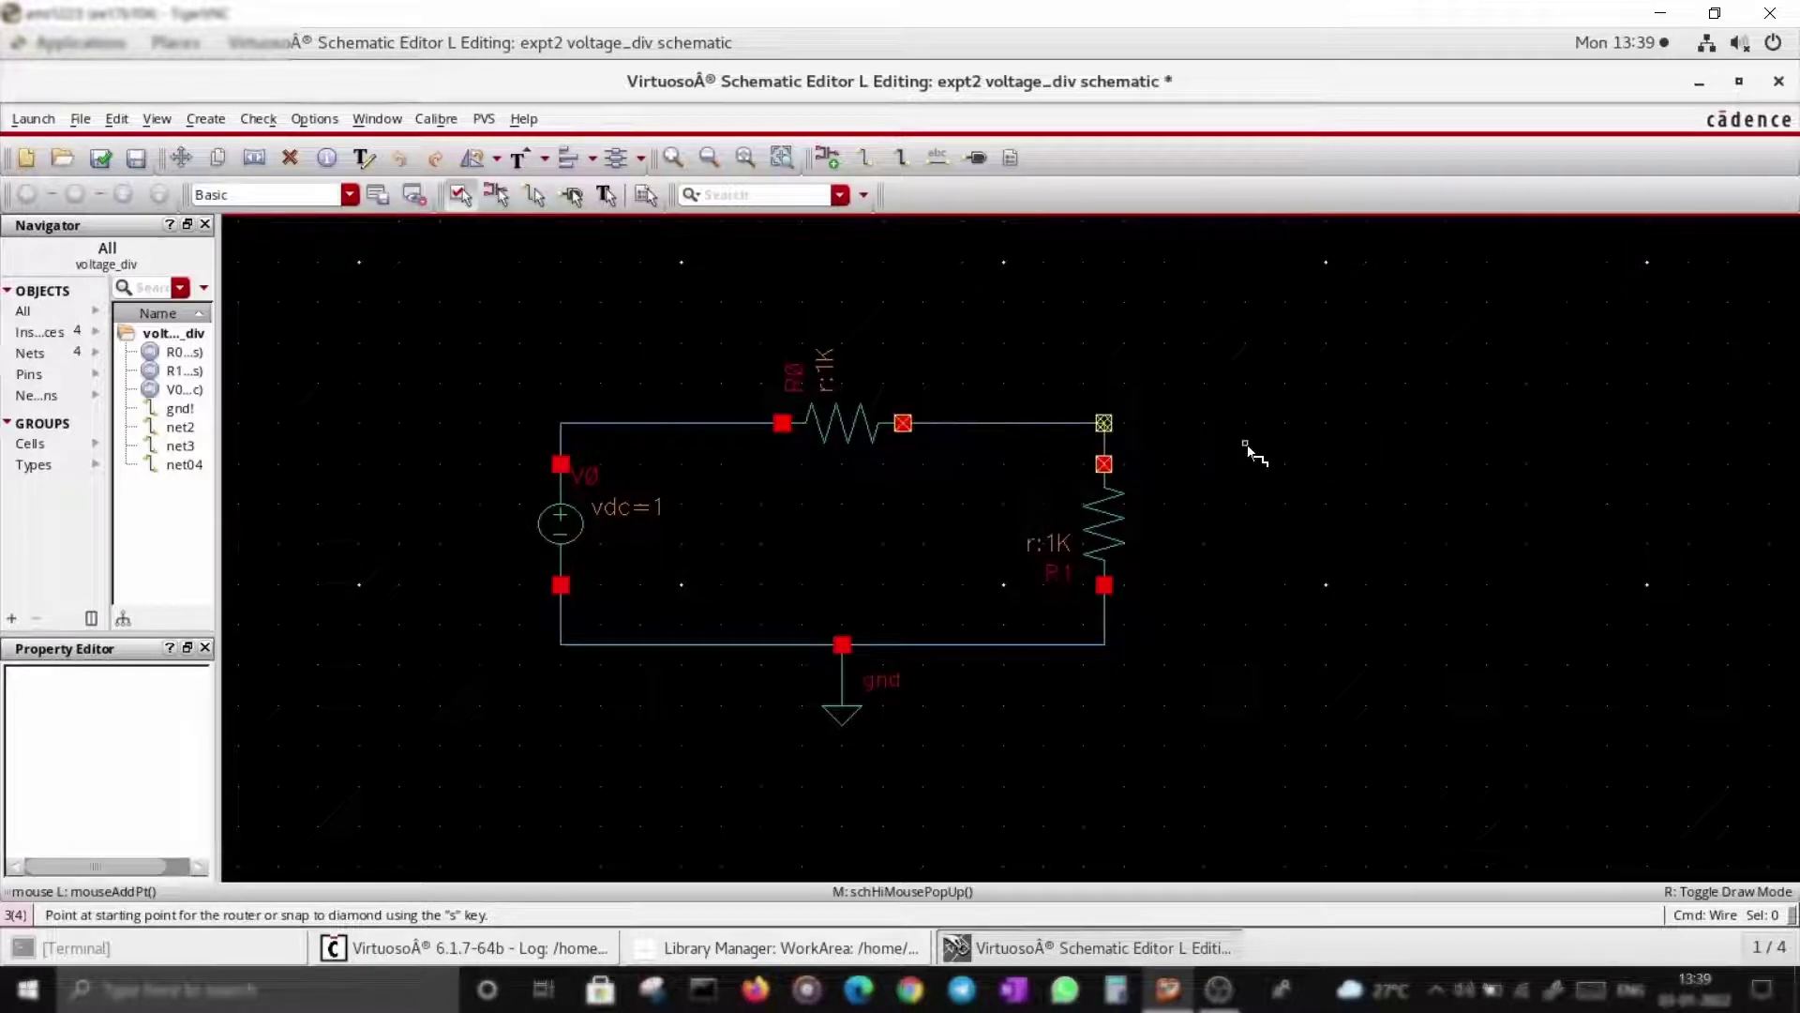
{"action": "key", "text": "Escape"}
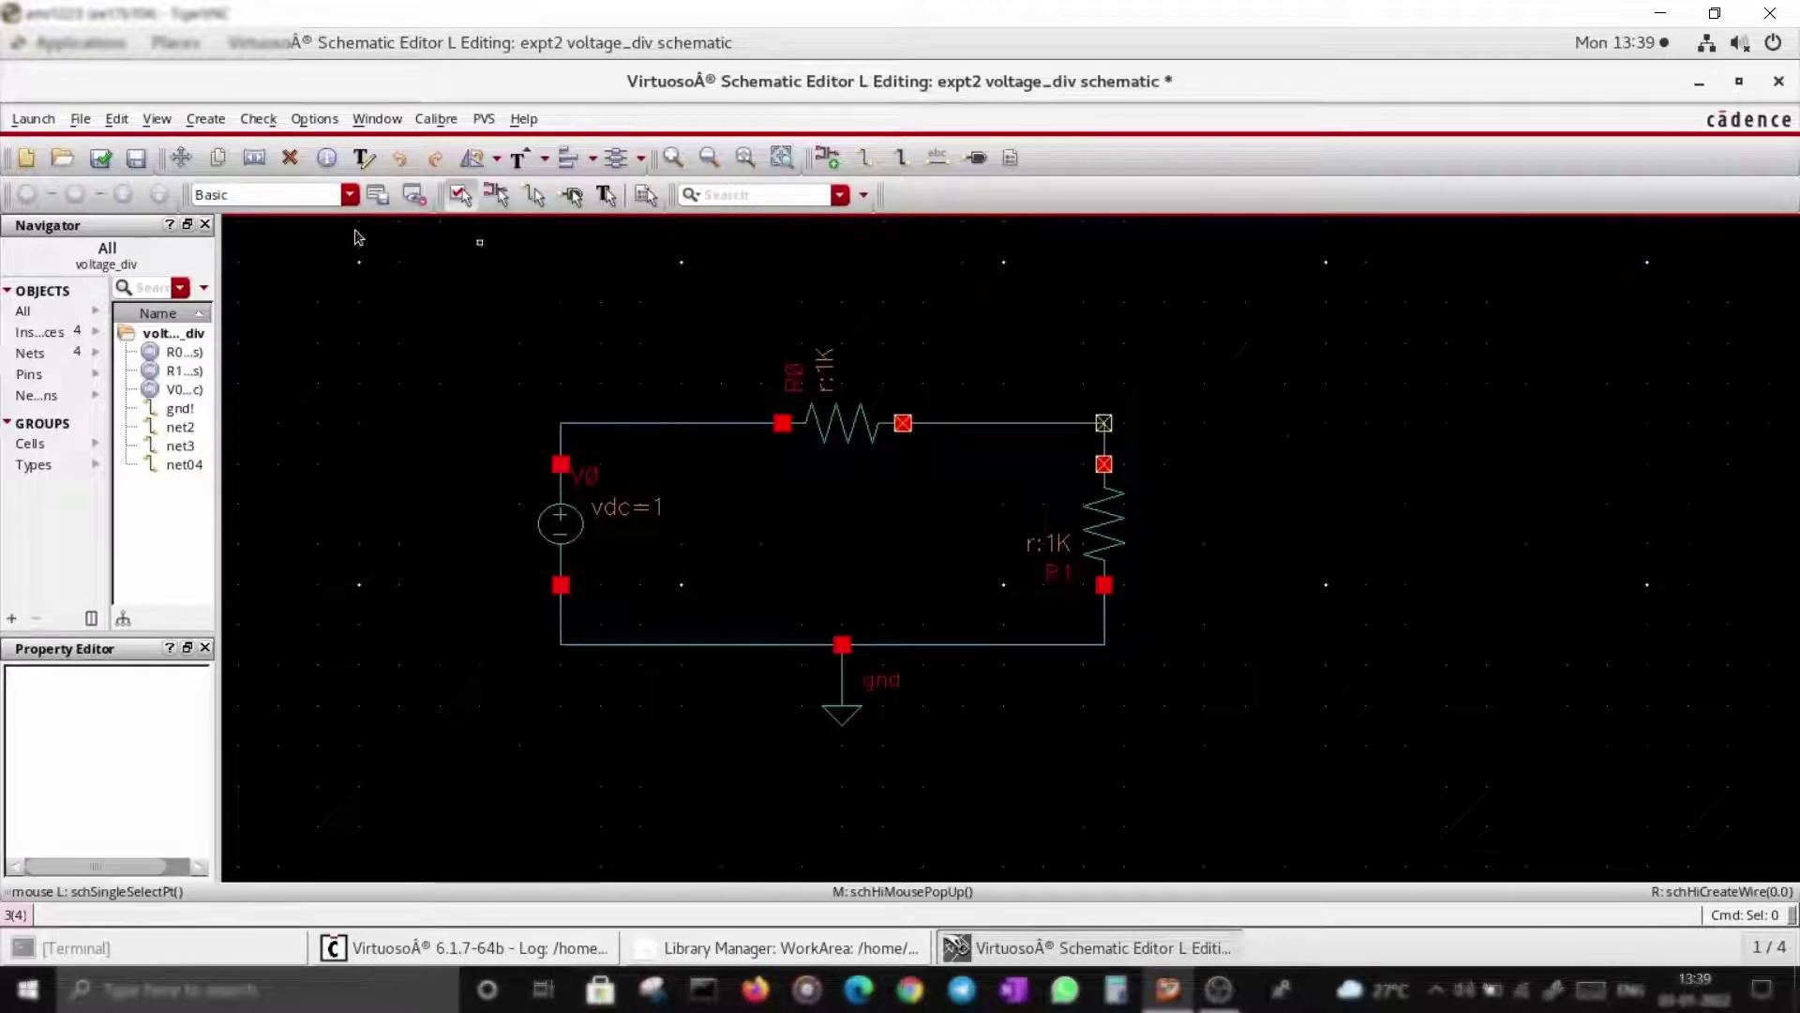
{"action": "left_click", "coordinate": [97, 162]}
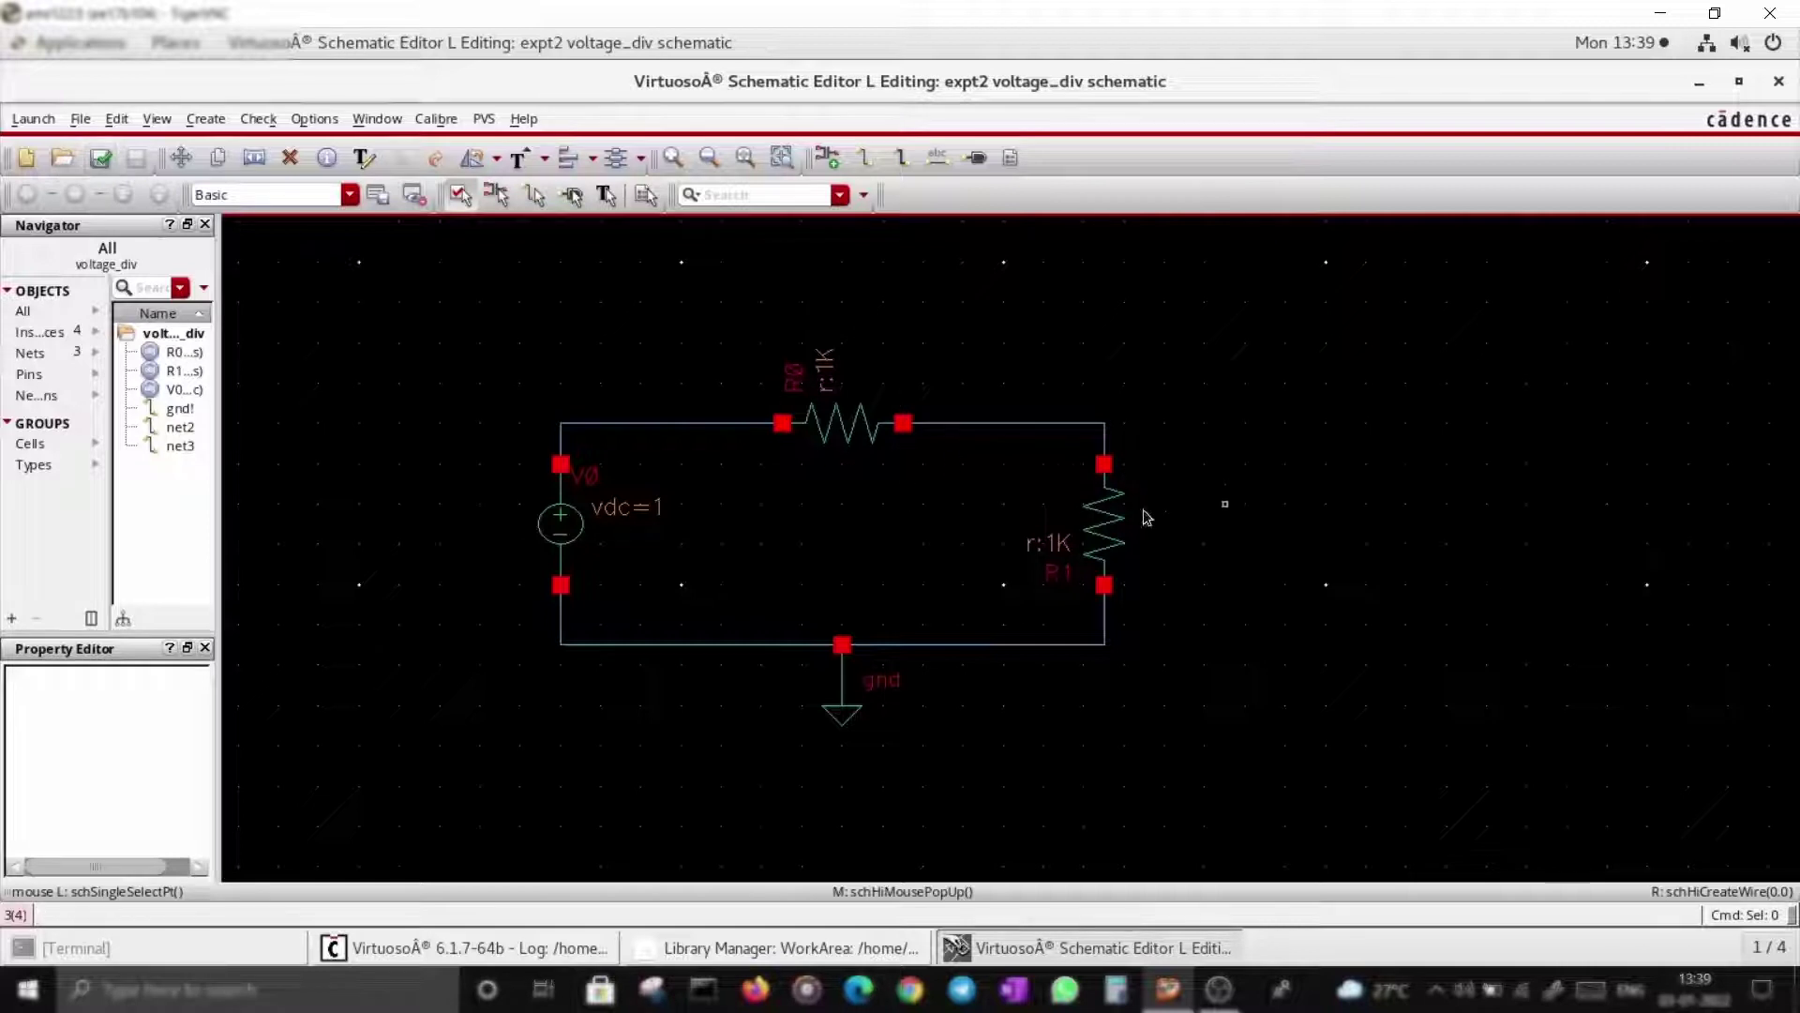
{"action": "left_click", "coordinate": [34, 118]}
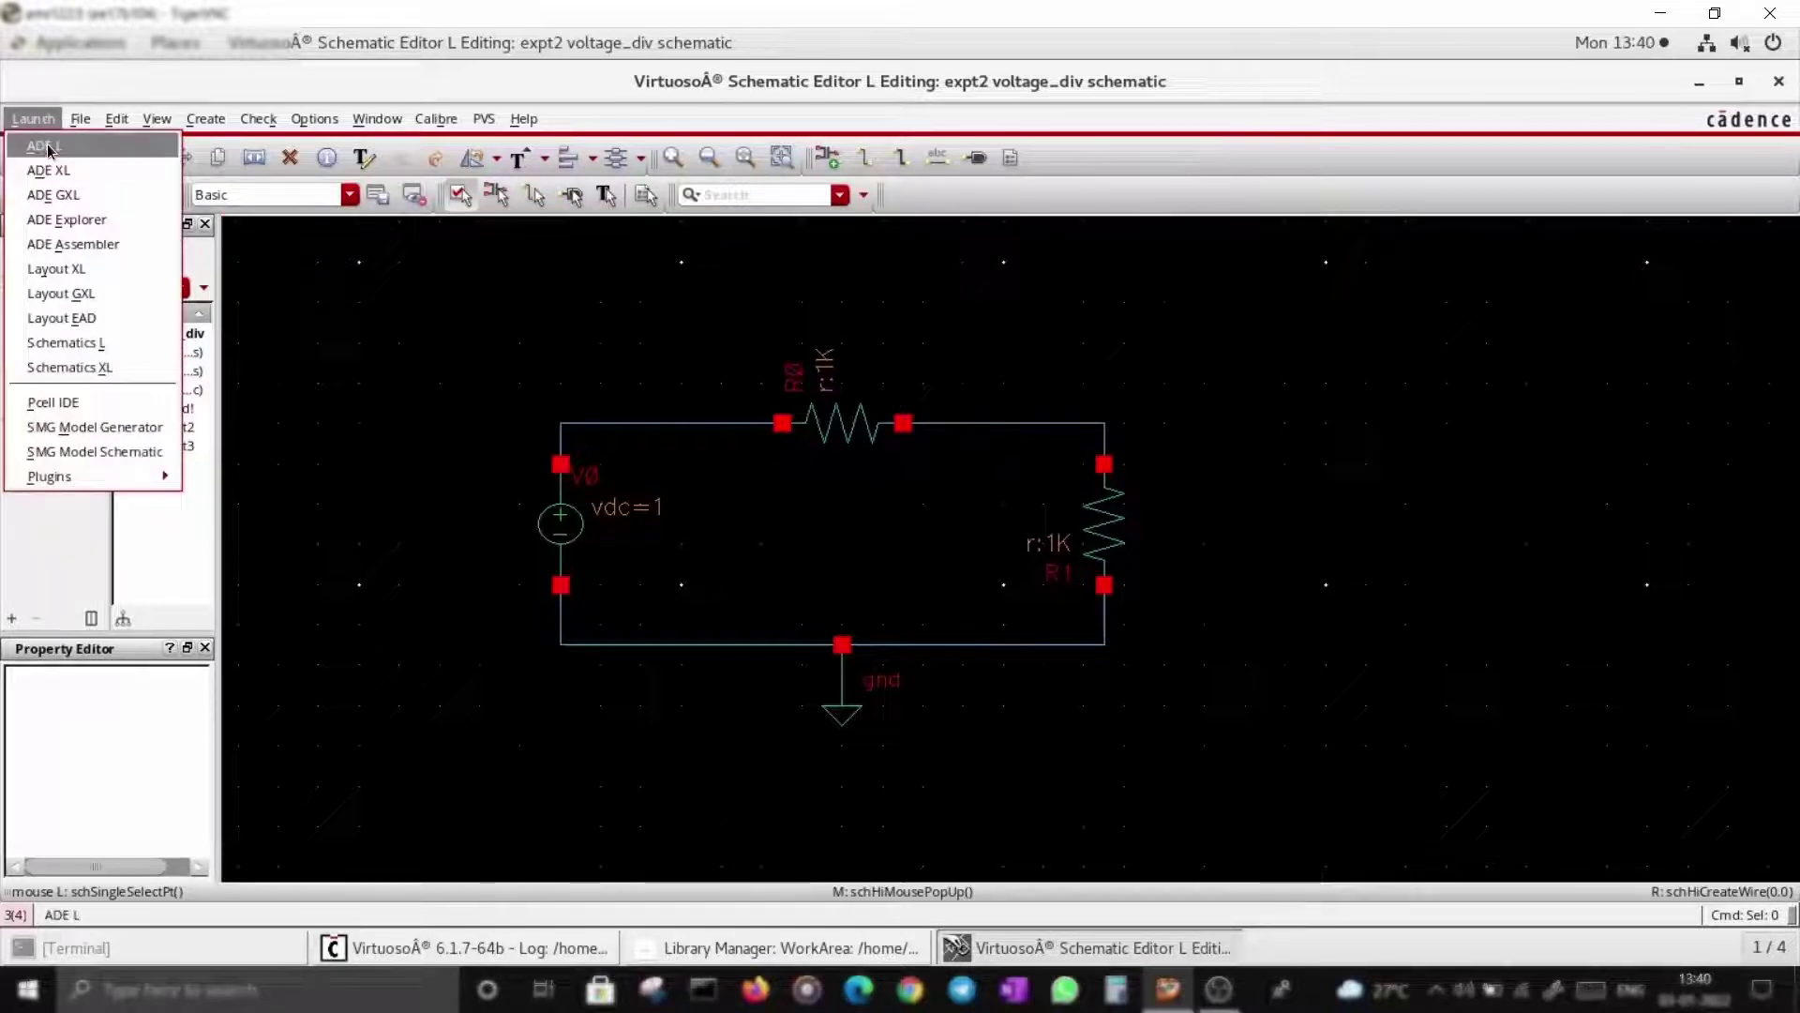
Launch ADE L and add a dc analysis with Save DC Operating Point enabled.
{"action": "left_click", "coordinate": [45, 147]}
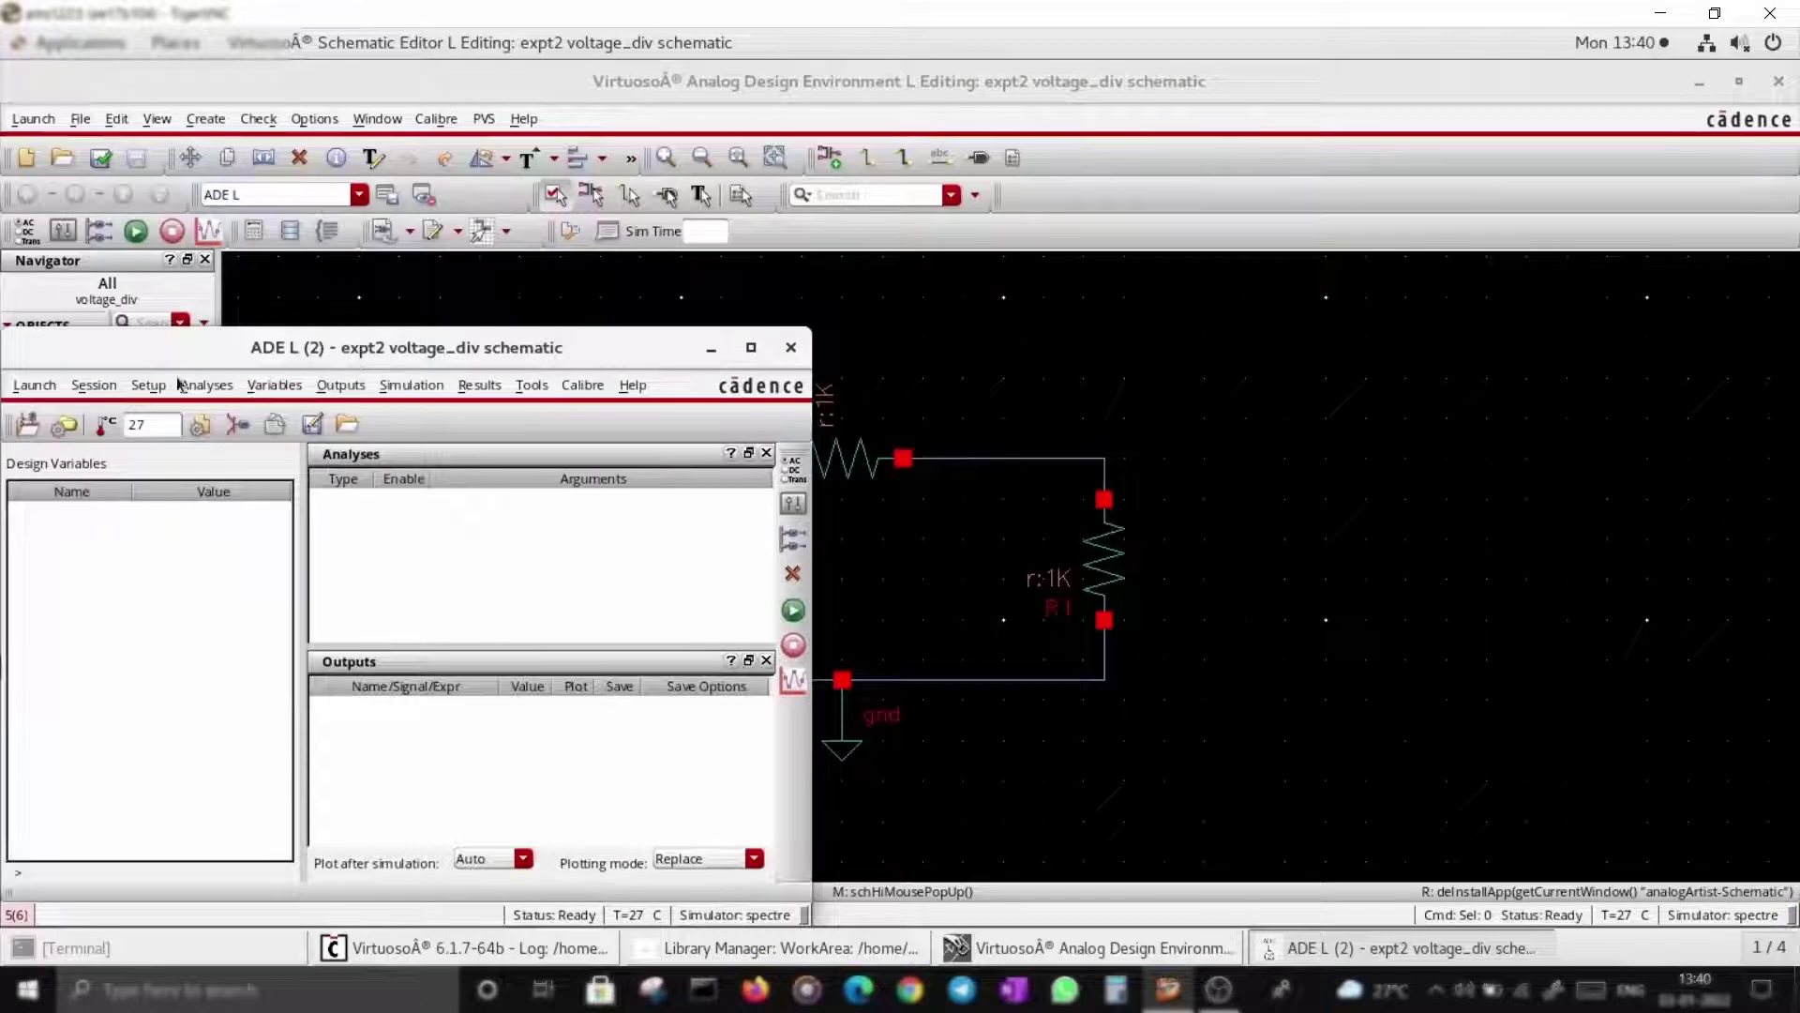
{"action": "left_click", "coordinate": [790, 476]}
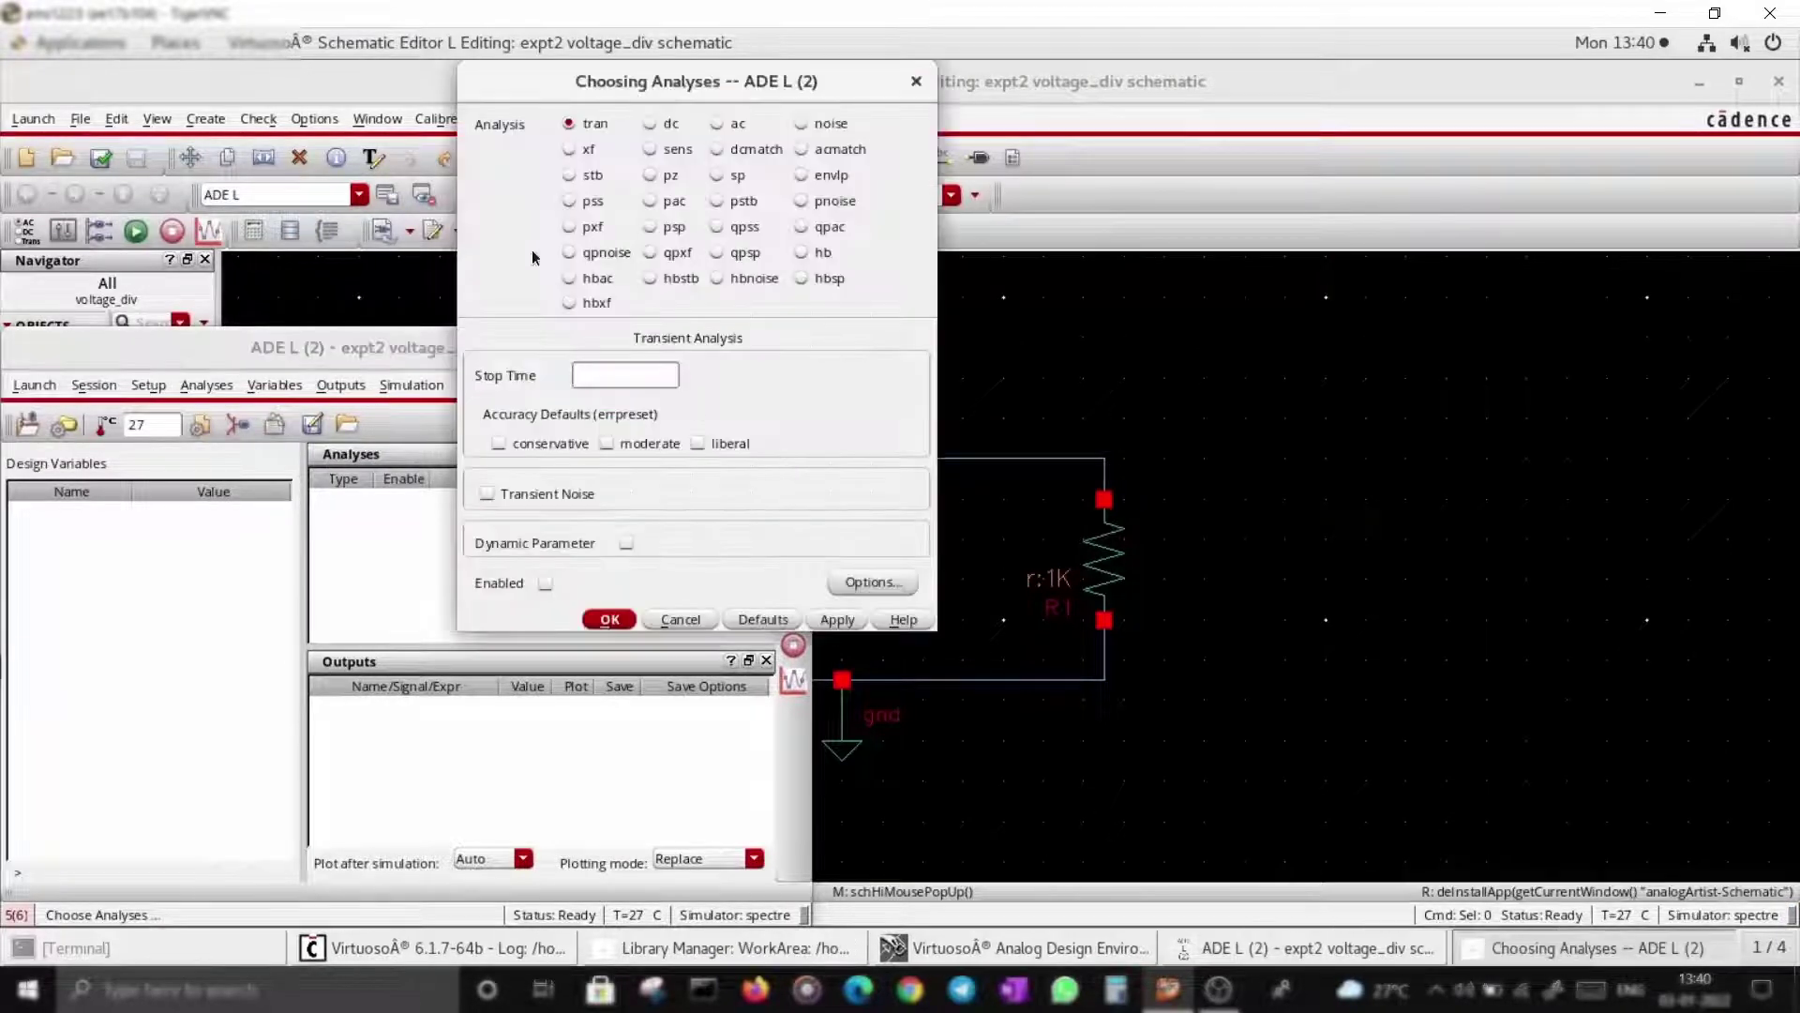
{"action": "left_click", "coordinate": [650, 126]}
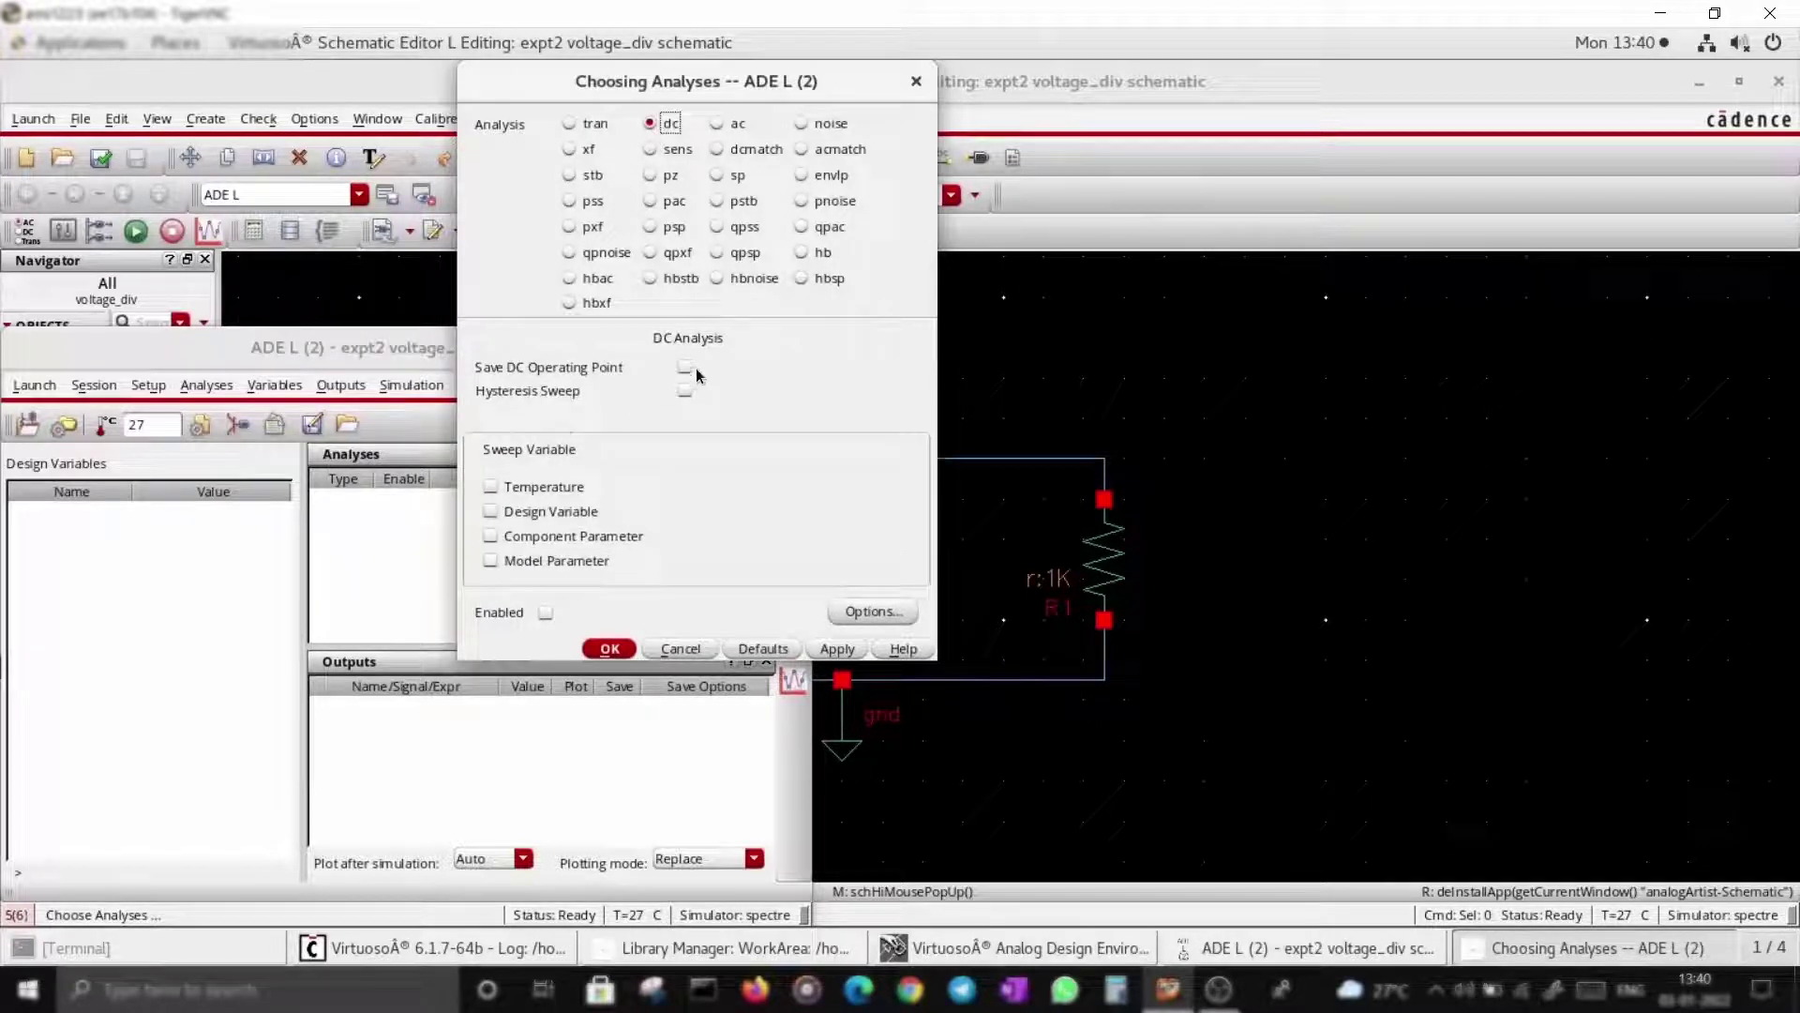
{"action": "left_click", "coordinate": [687, 368]}
{"action": "left_click", "coordinate": [609, 649]}
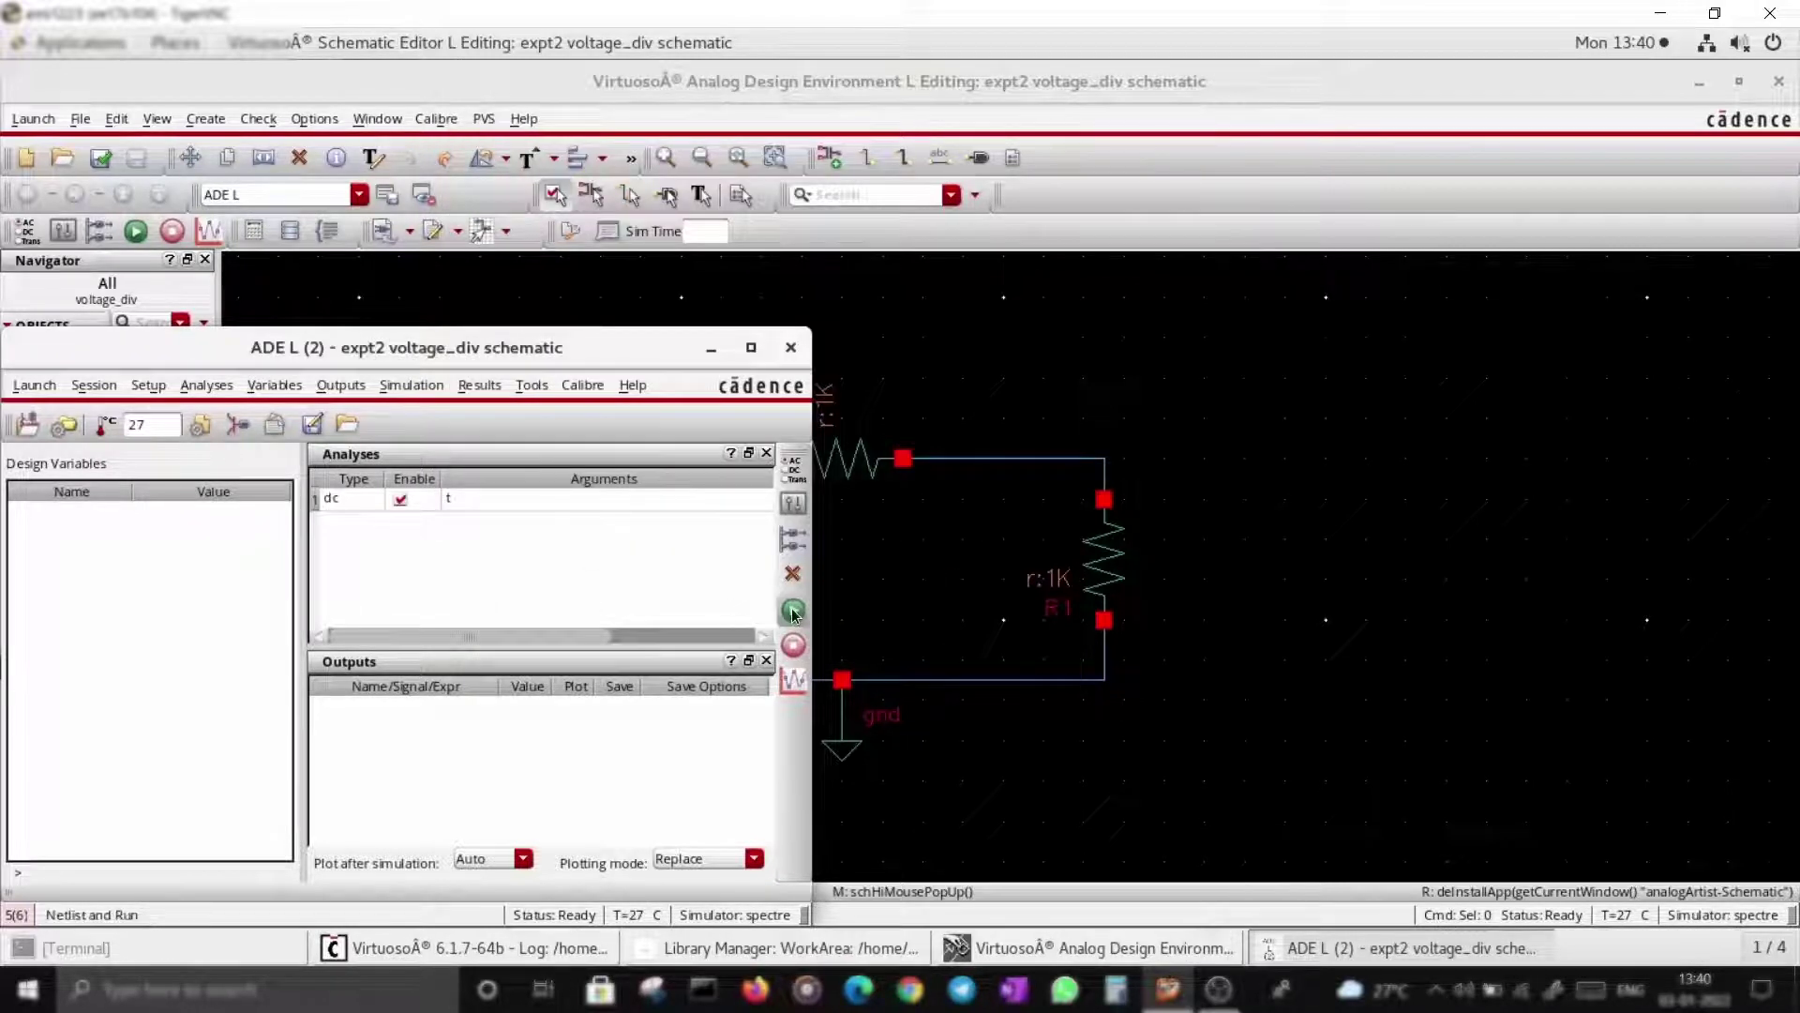
{"action": "left_click", "coordinate": [793, 469]}
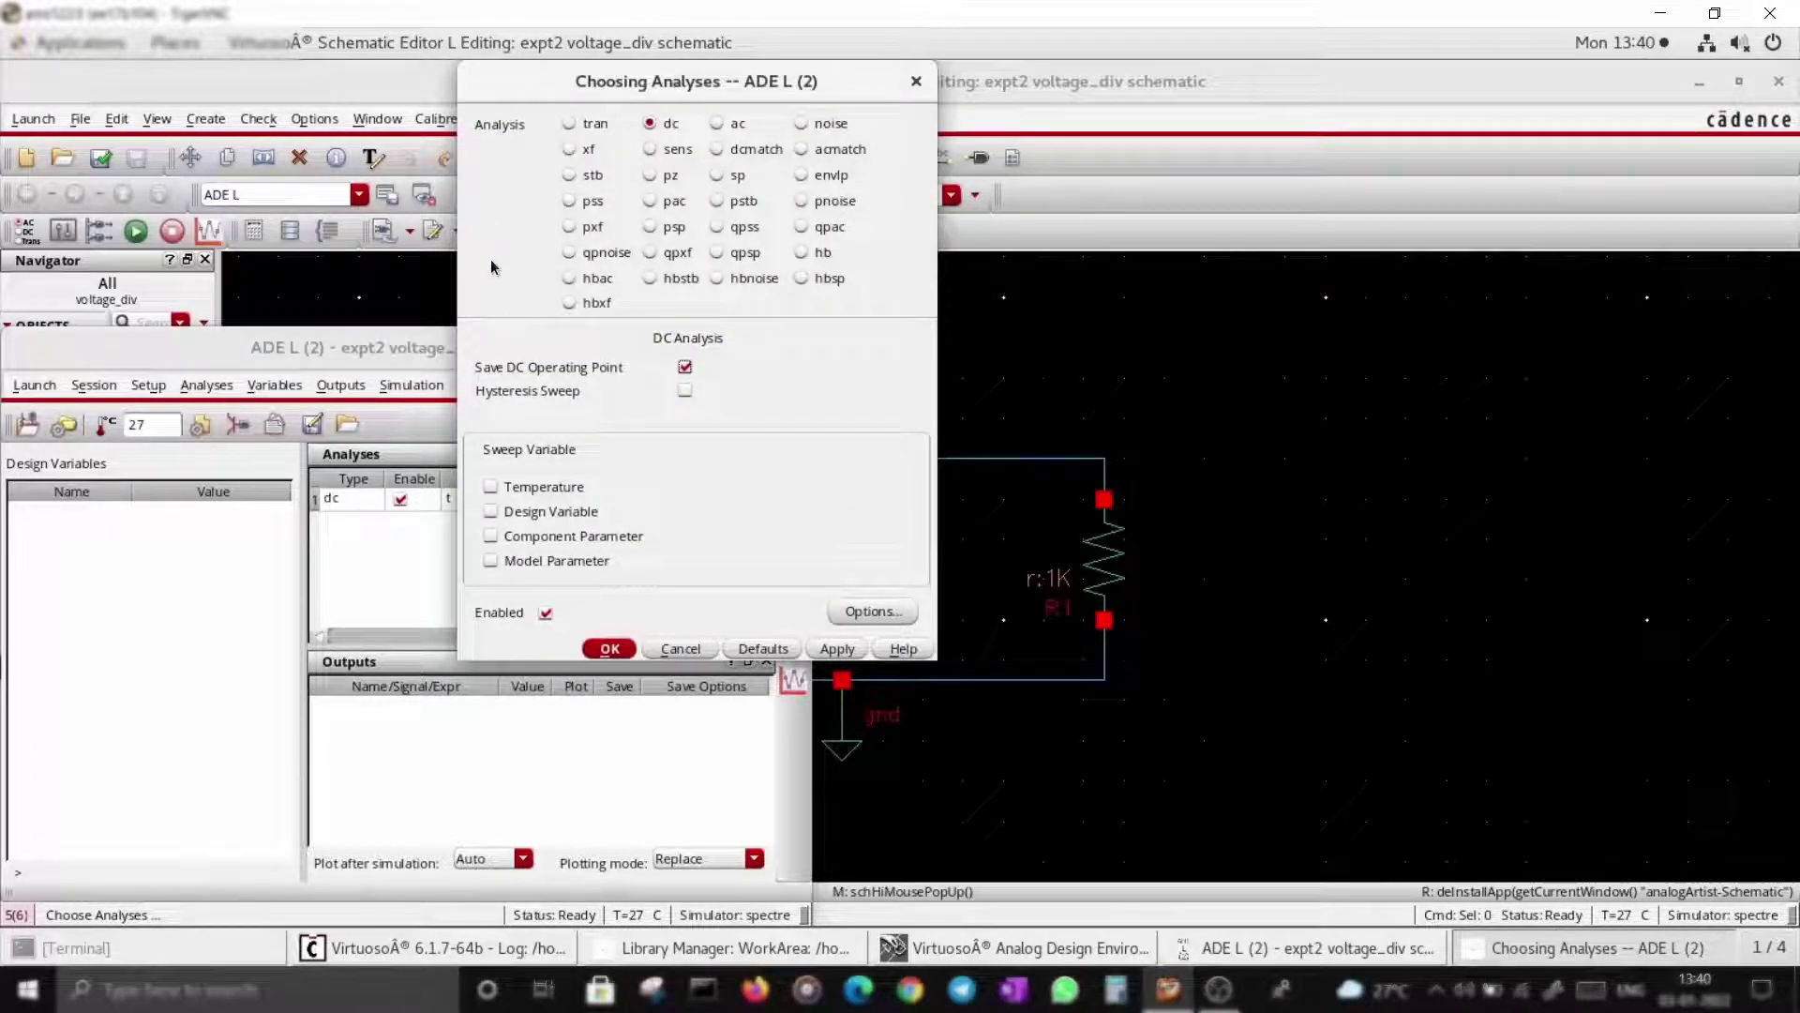
{"action": "left_click", "coordinate": [611, 649]}
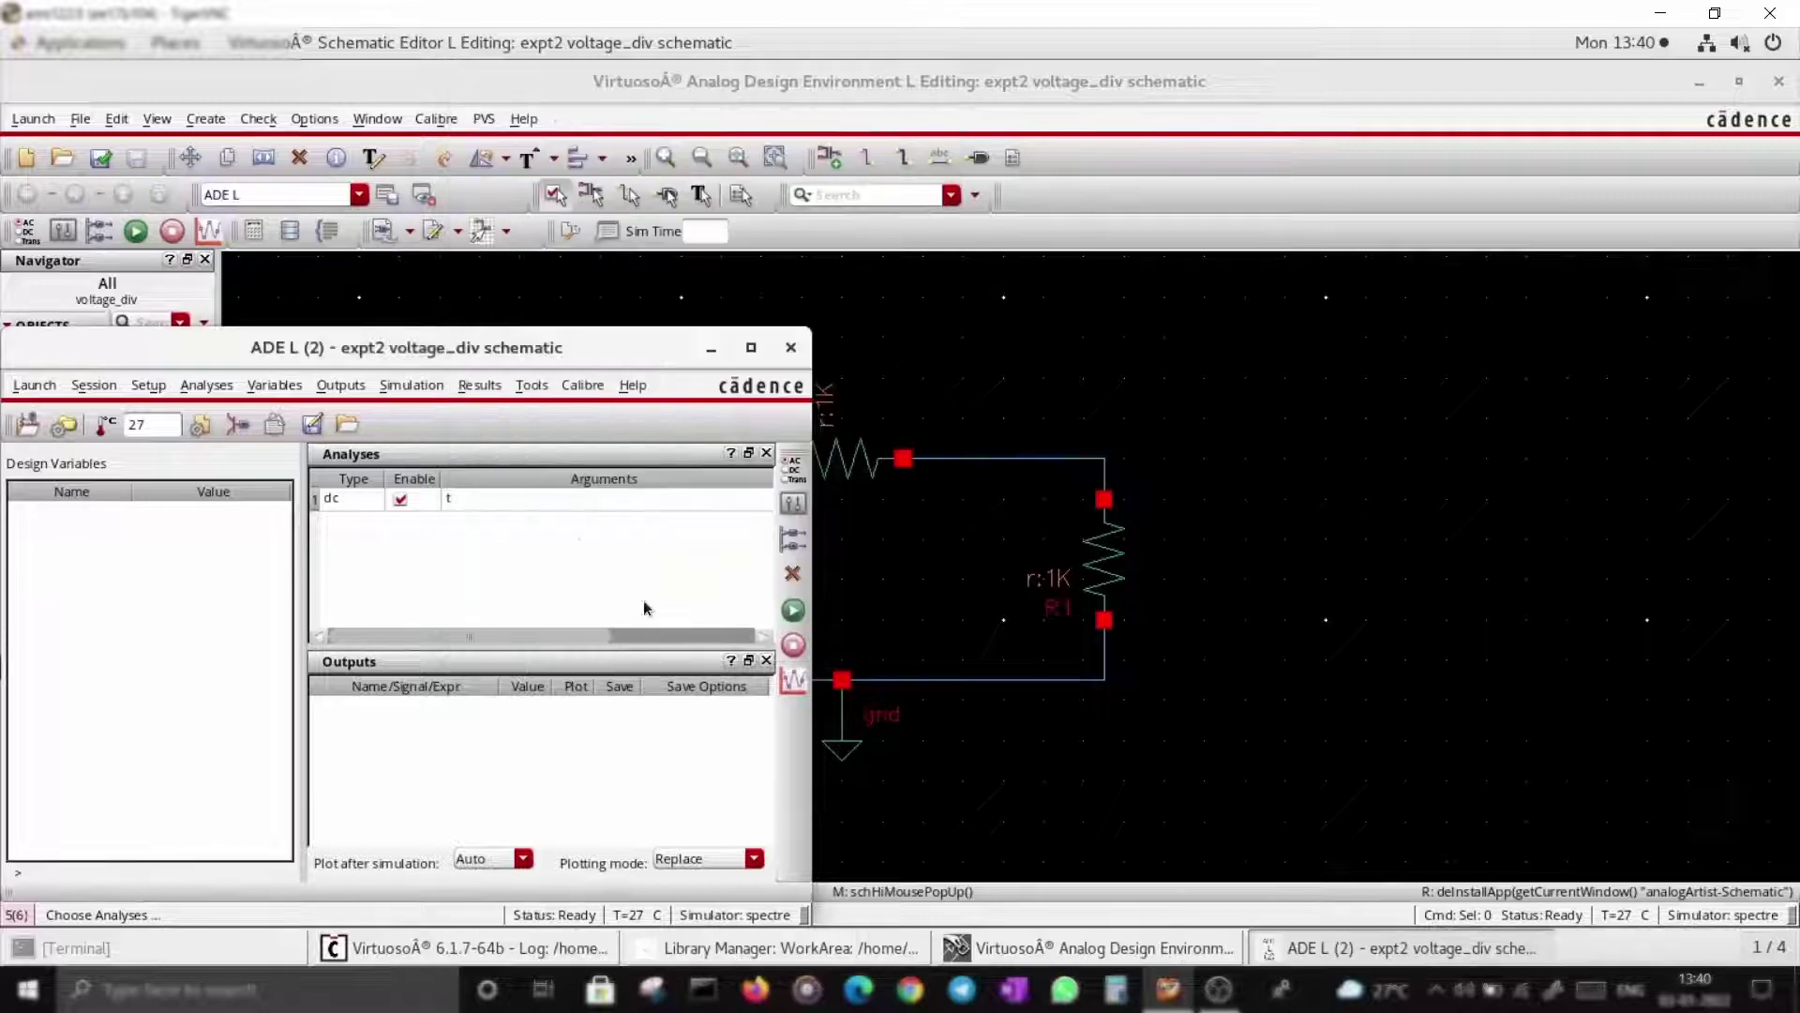
Netlist and run the DC simulation and read the Spectre log showing 2-iteration convergence.
{"action": "left_click", "coordinate": [794, 612]}
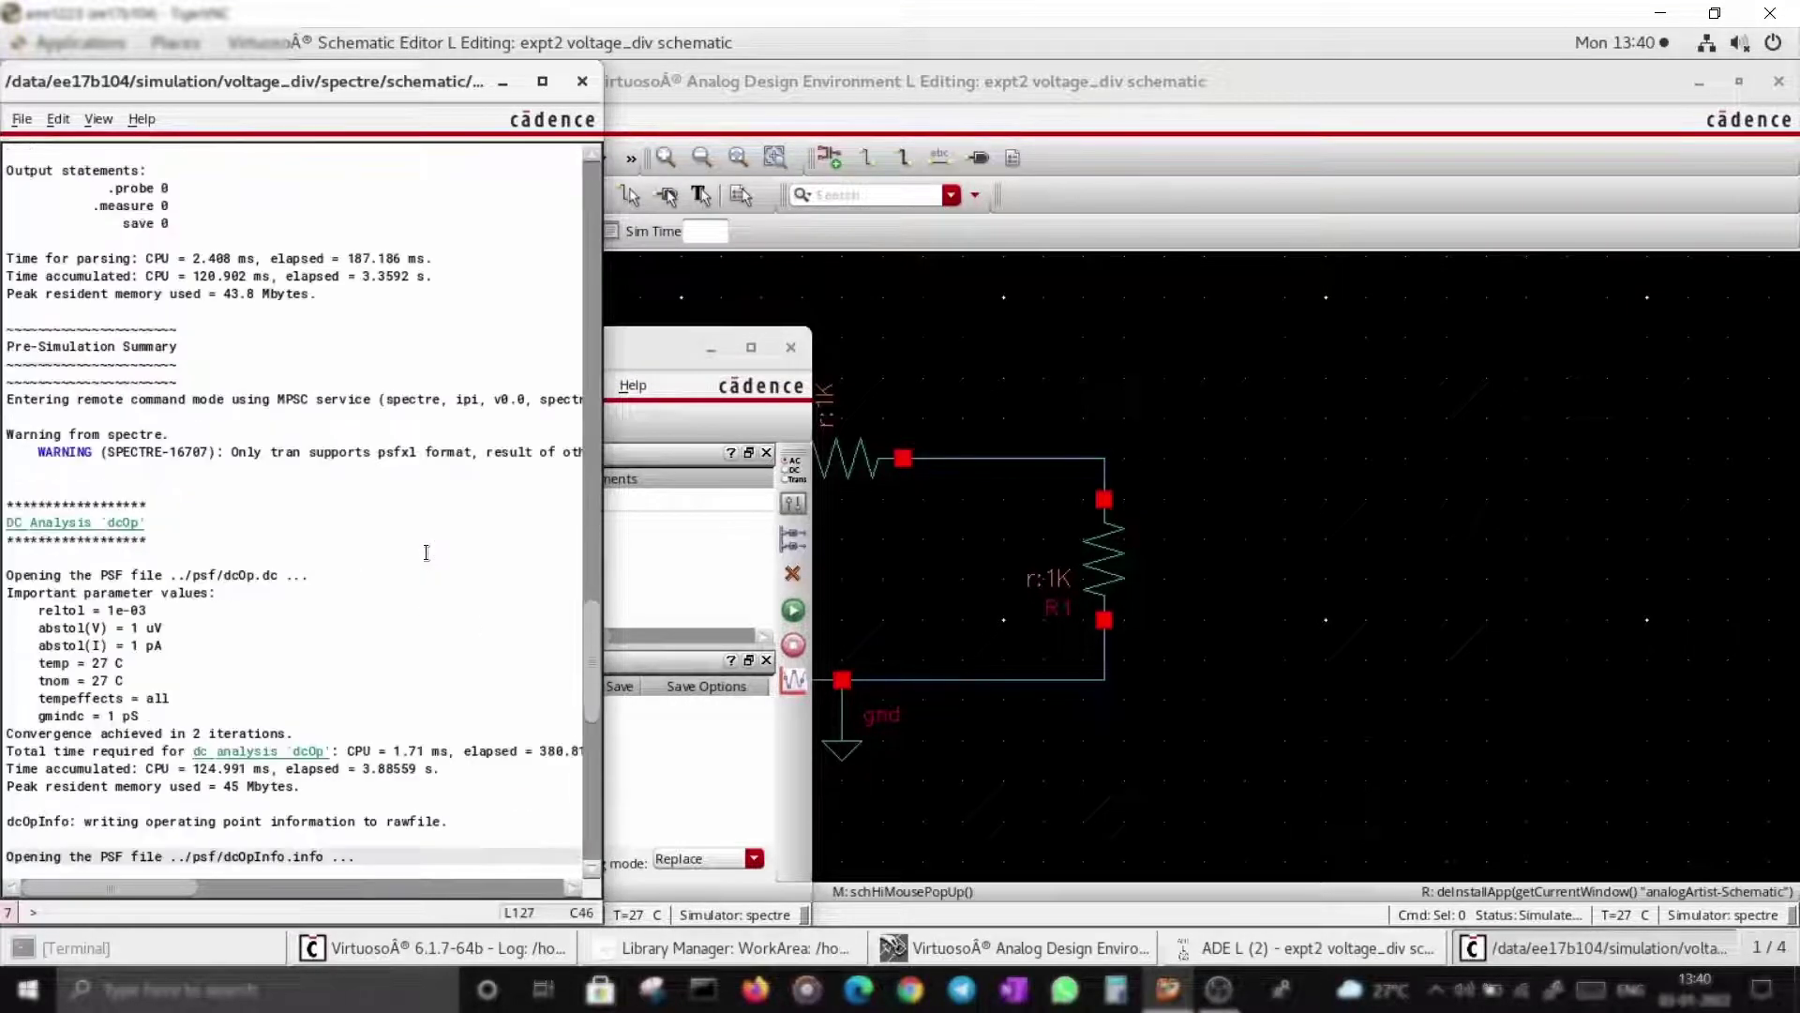
{"action": "left_click", "coordinate": [542, 82]}
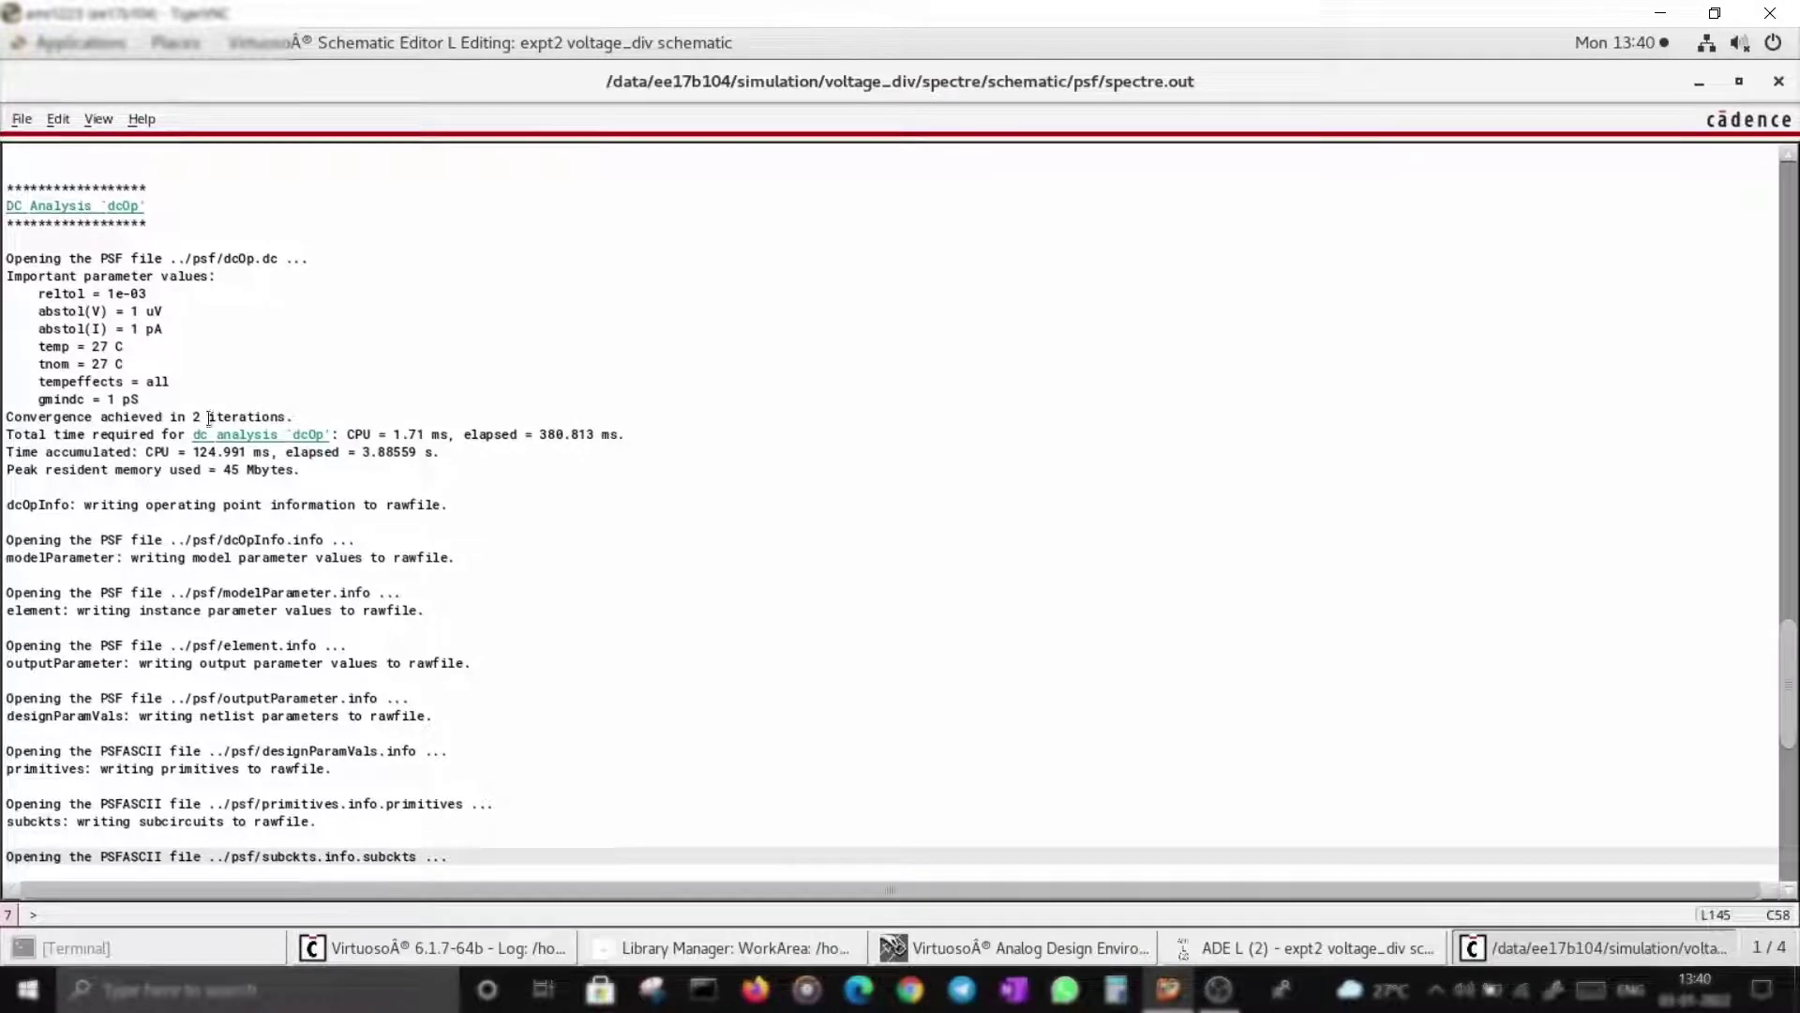
{"action": "key", "text": "ctrl+w"}
{"action": "left_click", "coordinate": [479, 385]}
{"action": "mouse_move", "coordinate": [577, 478]}
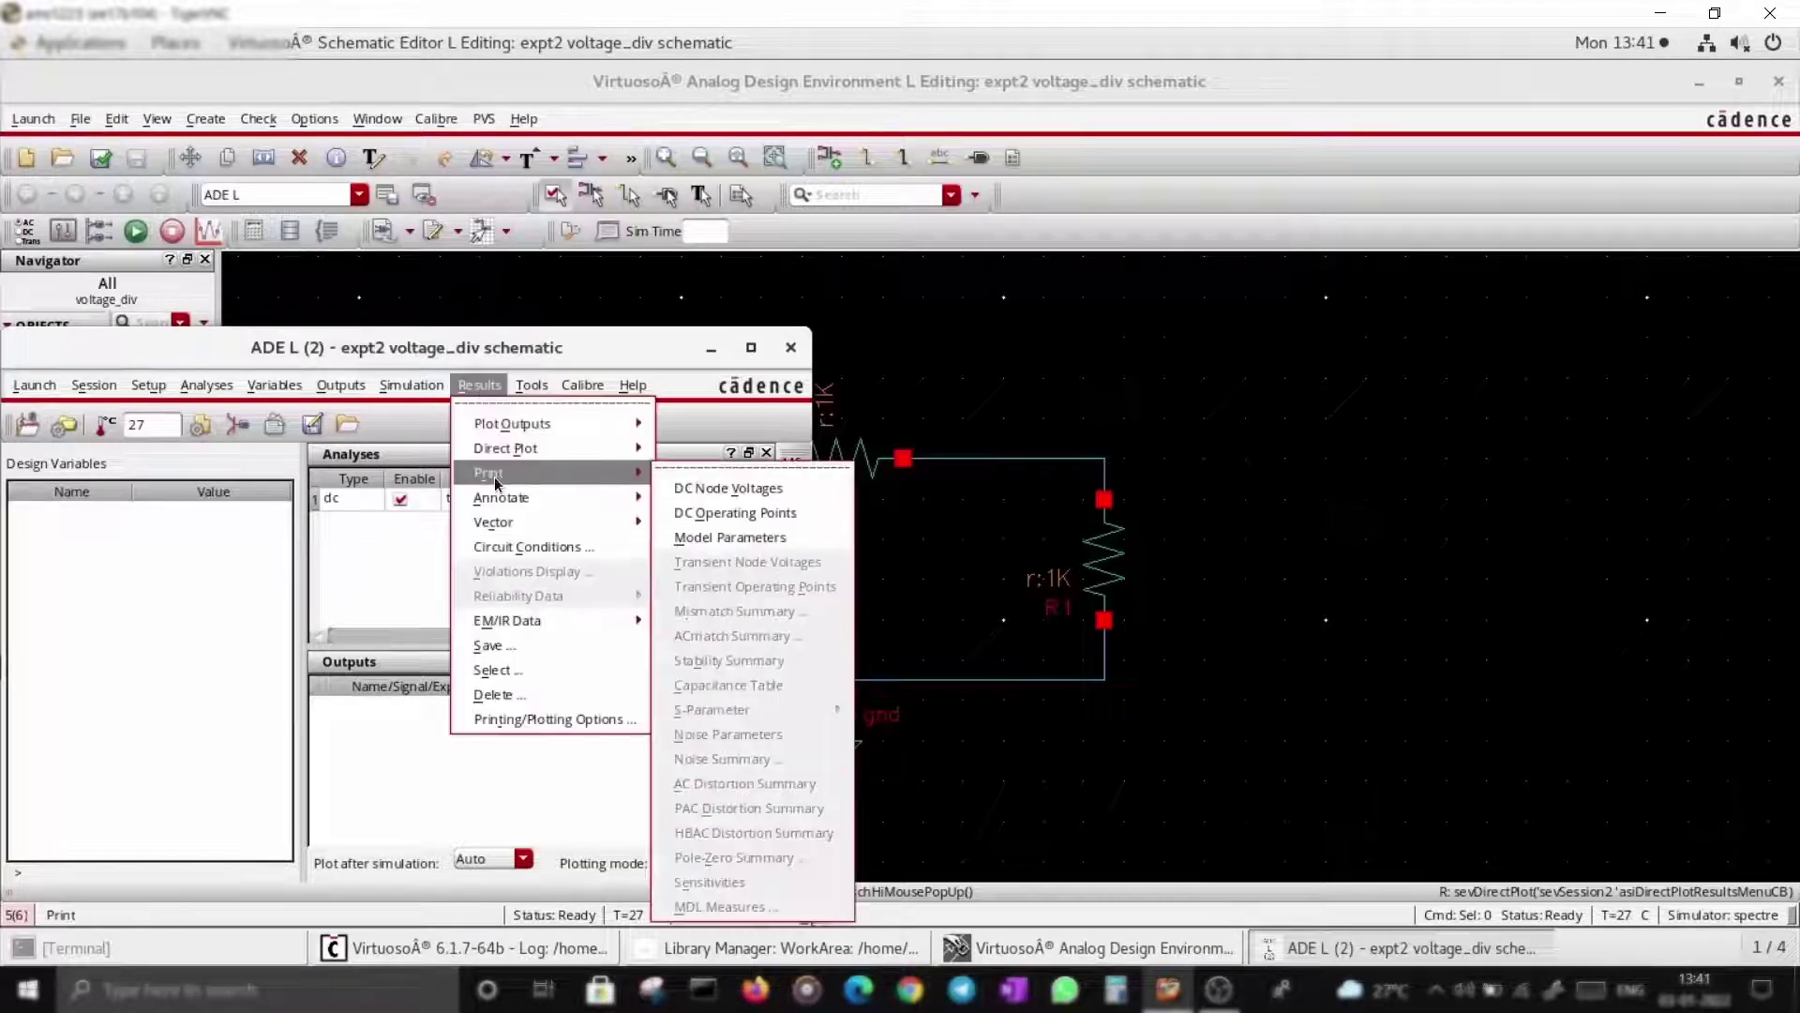
Print DC node voltages for net2 (1), net3 (500e-3) and gnd! (0), then close the results.
{"action": "left_click", "coordinate": [707, 488]}
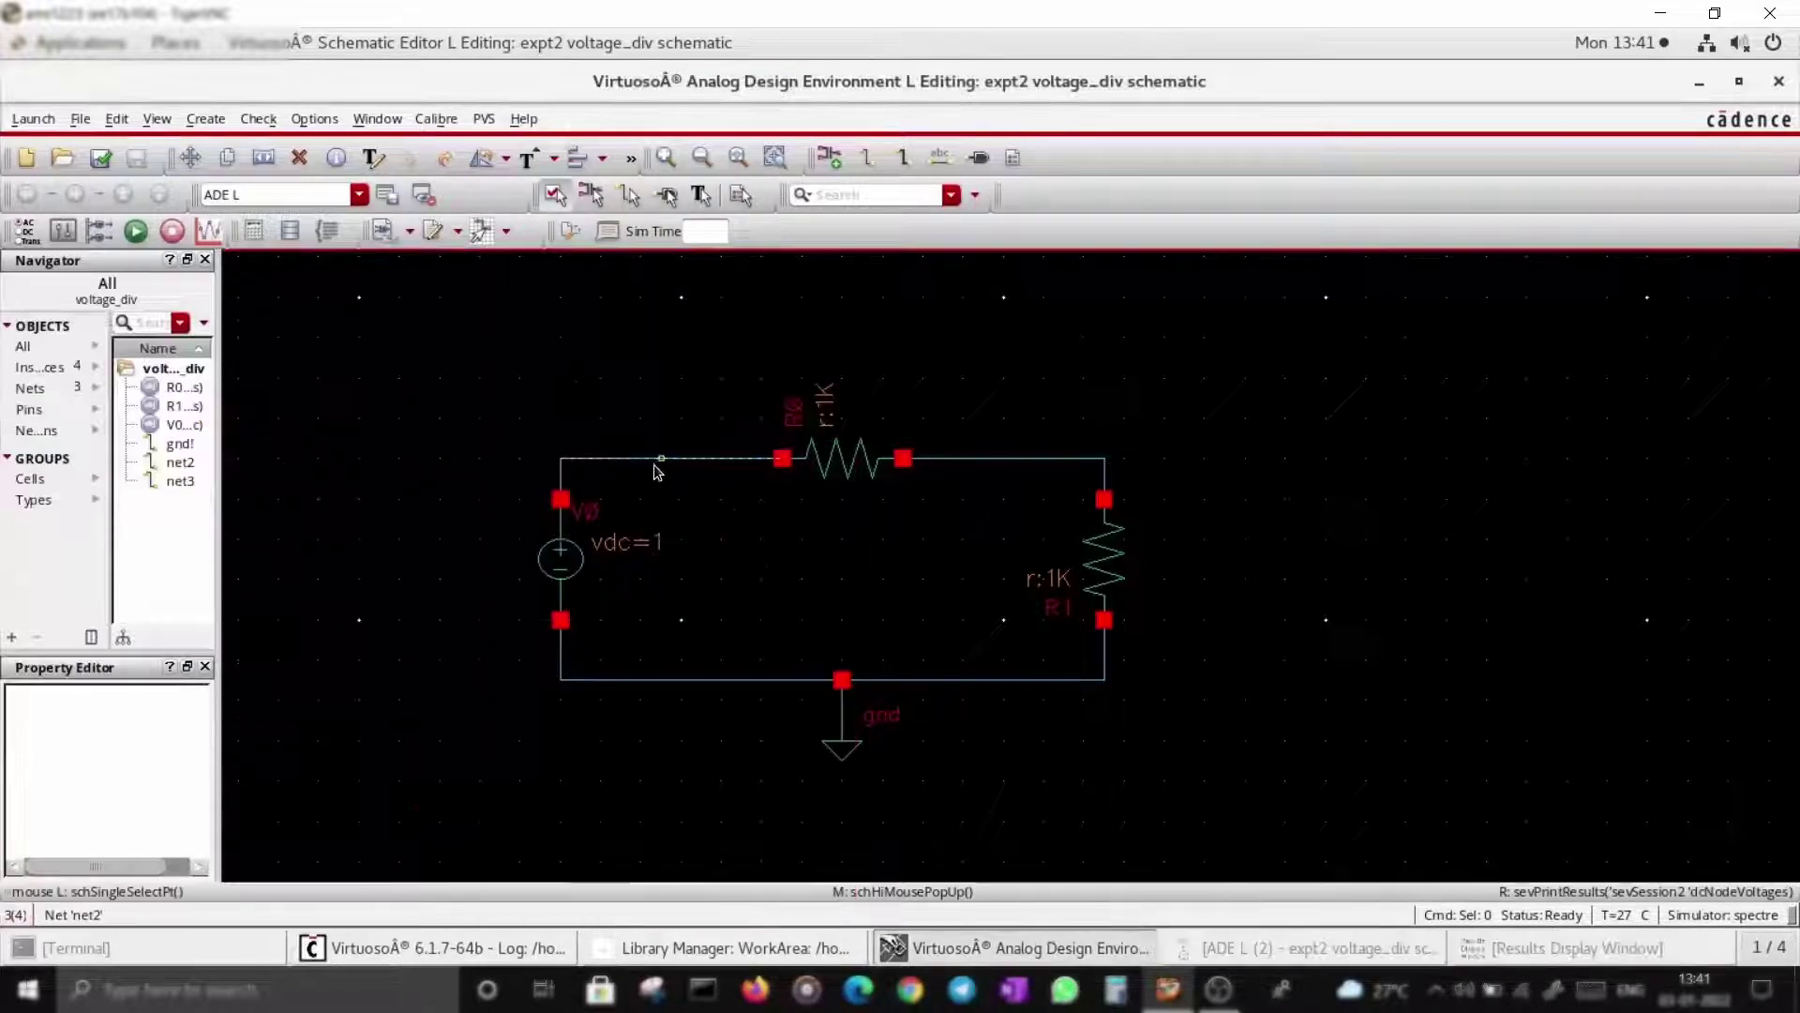
{"action": "left_click", "coordinate": [660, 463]}
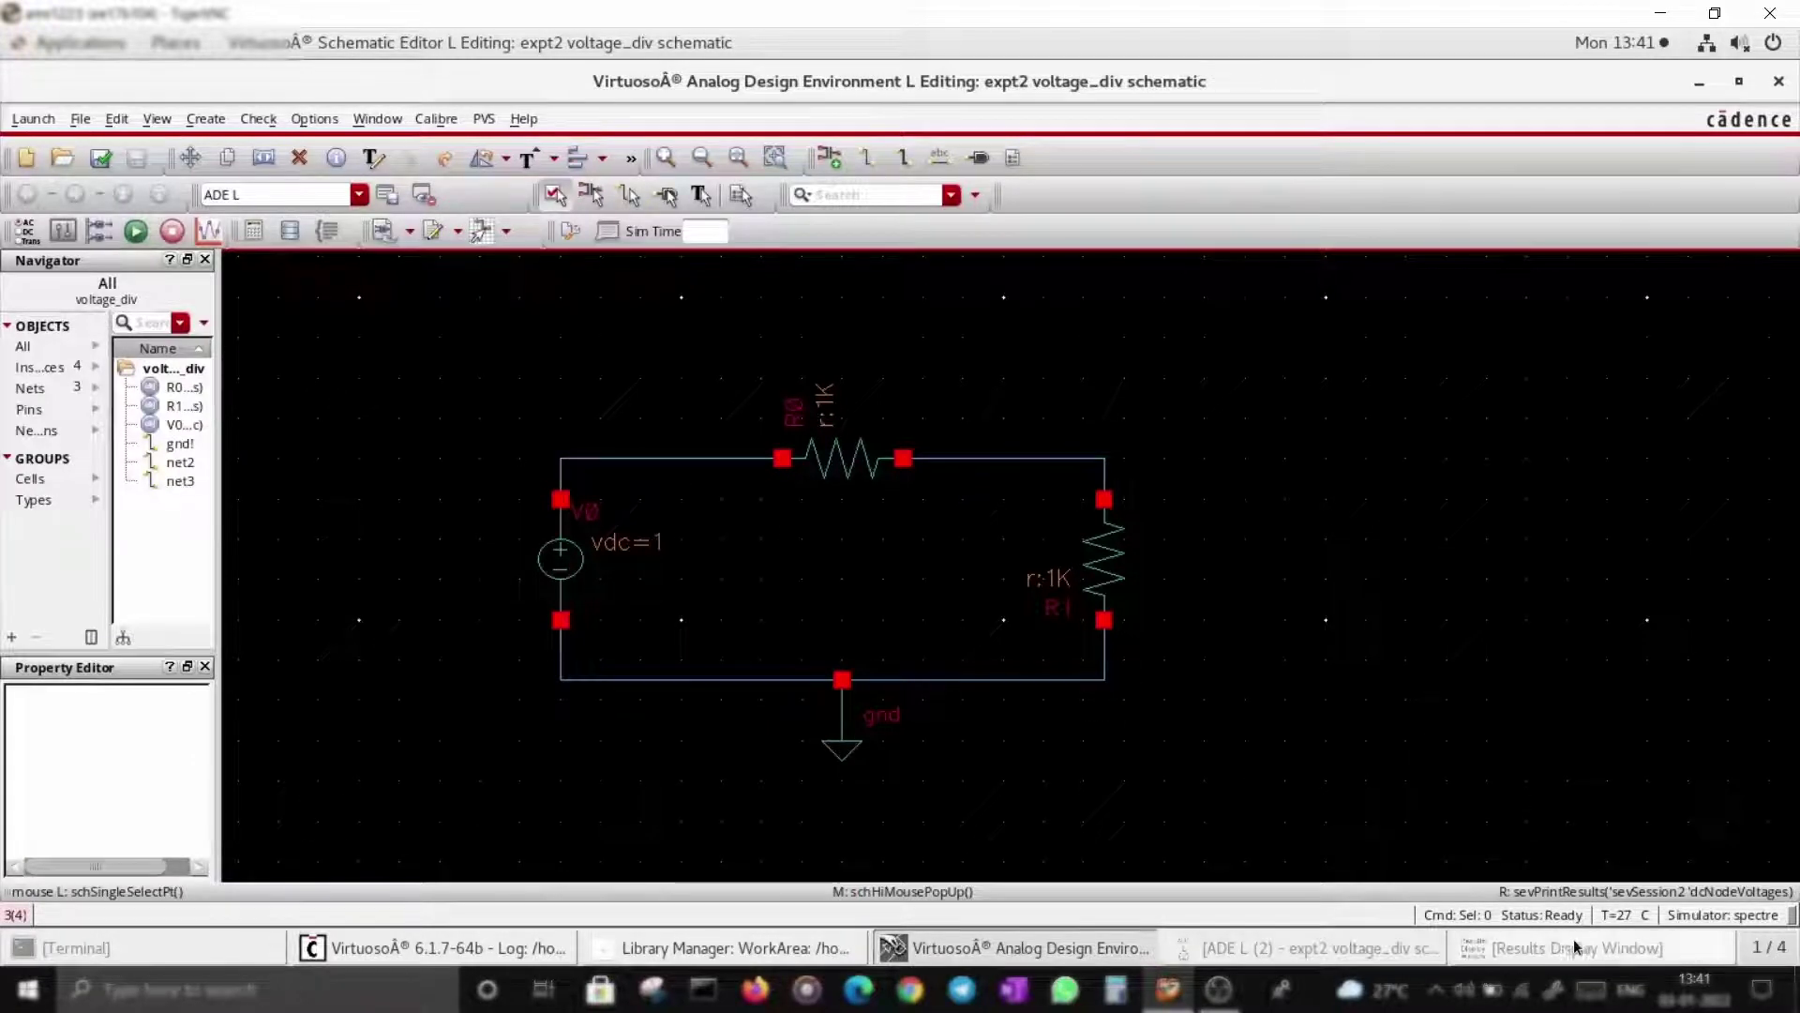
{"action": "left_click", "coordinate": [1605, 949]}
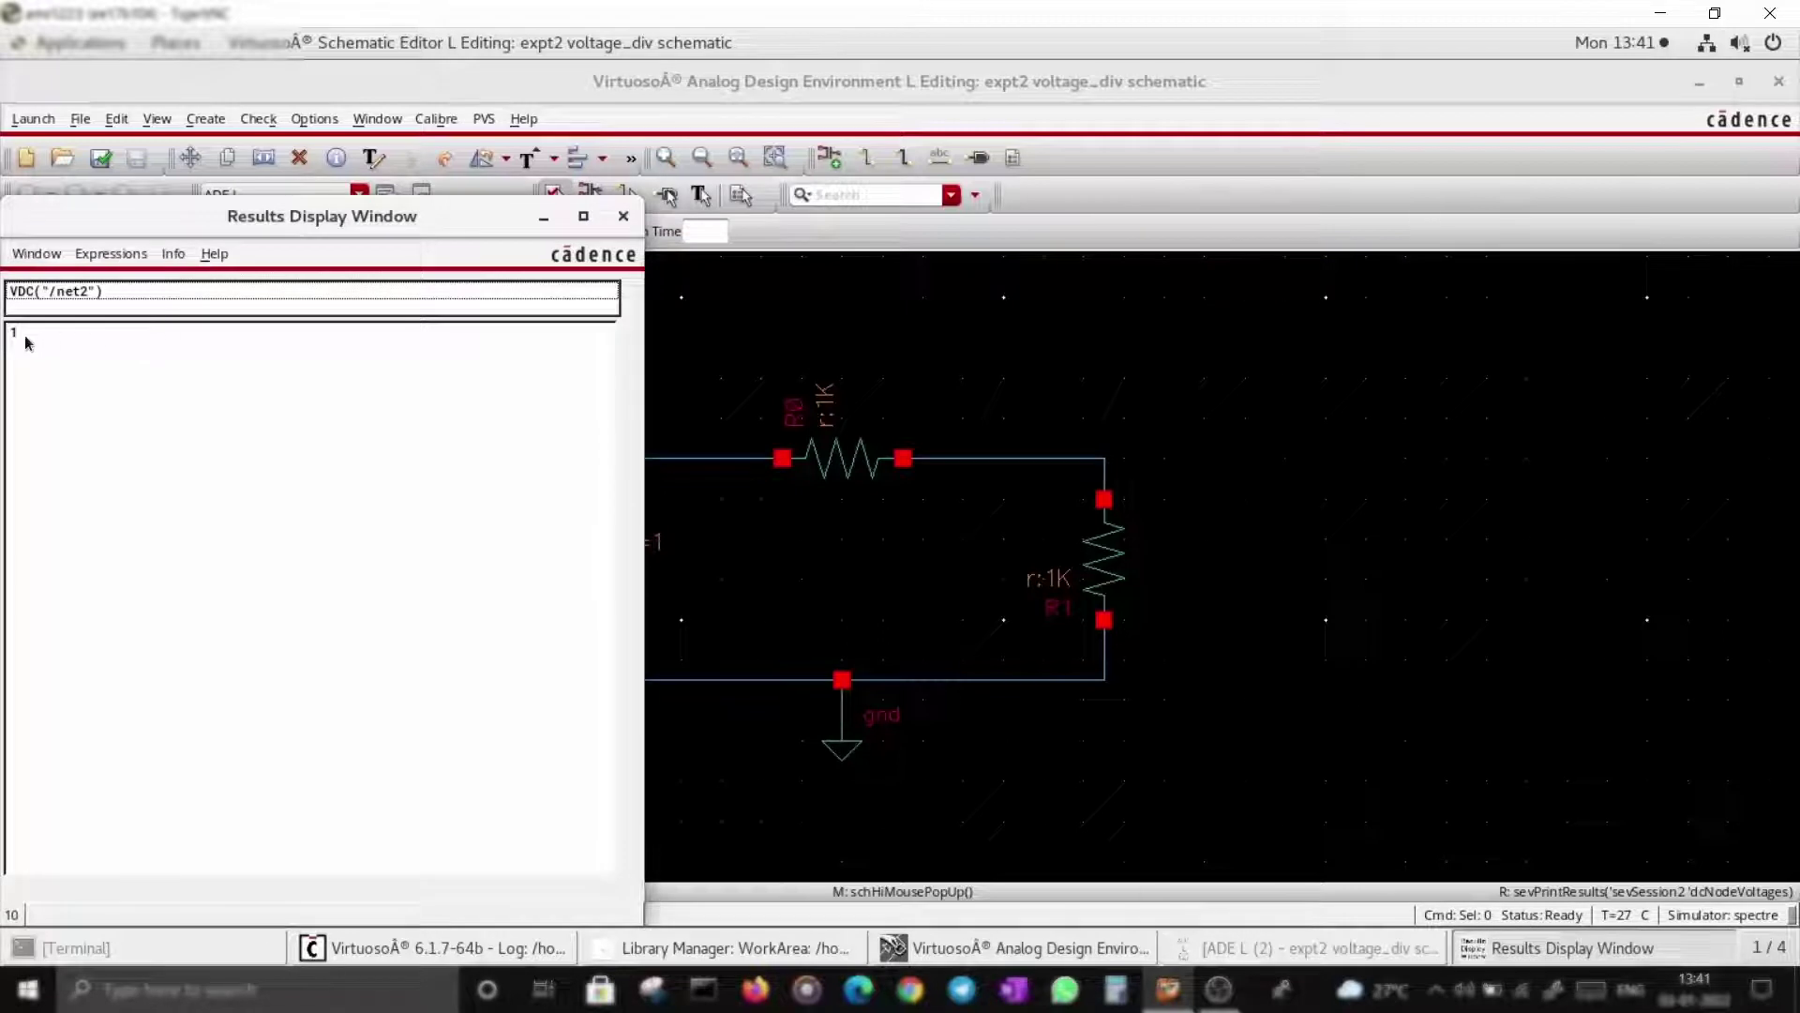
{"action": "left_click", "coordinate": [1024, 466]}
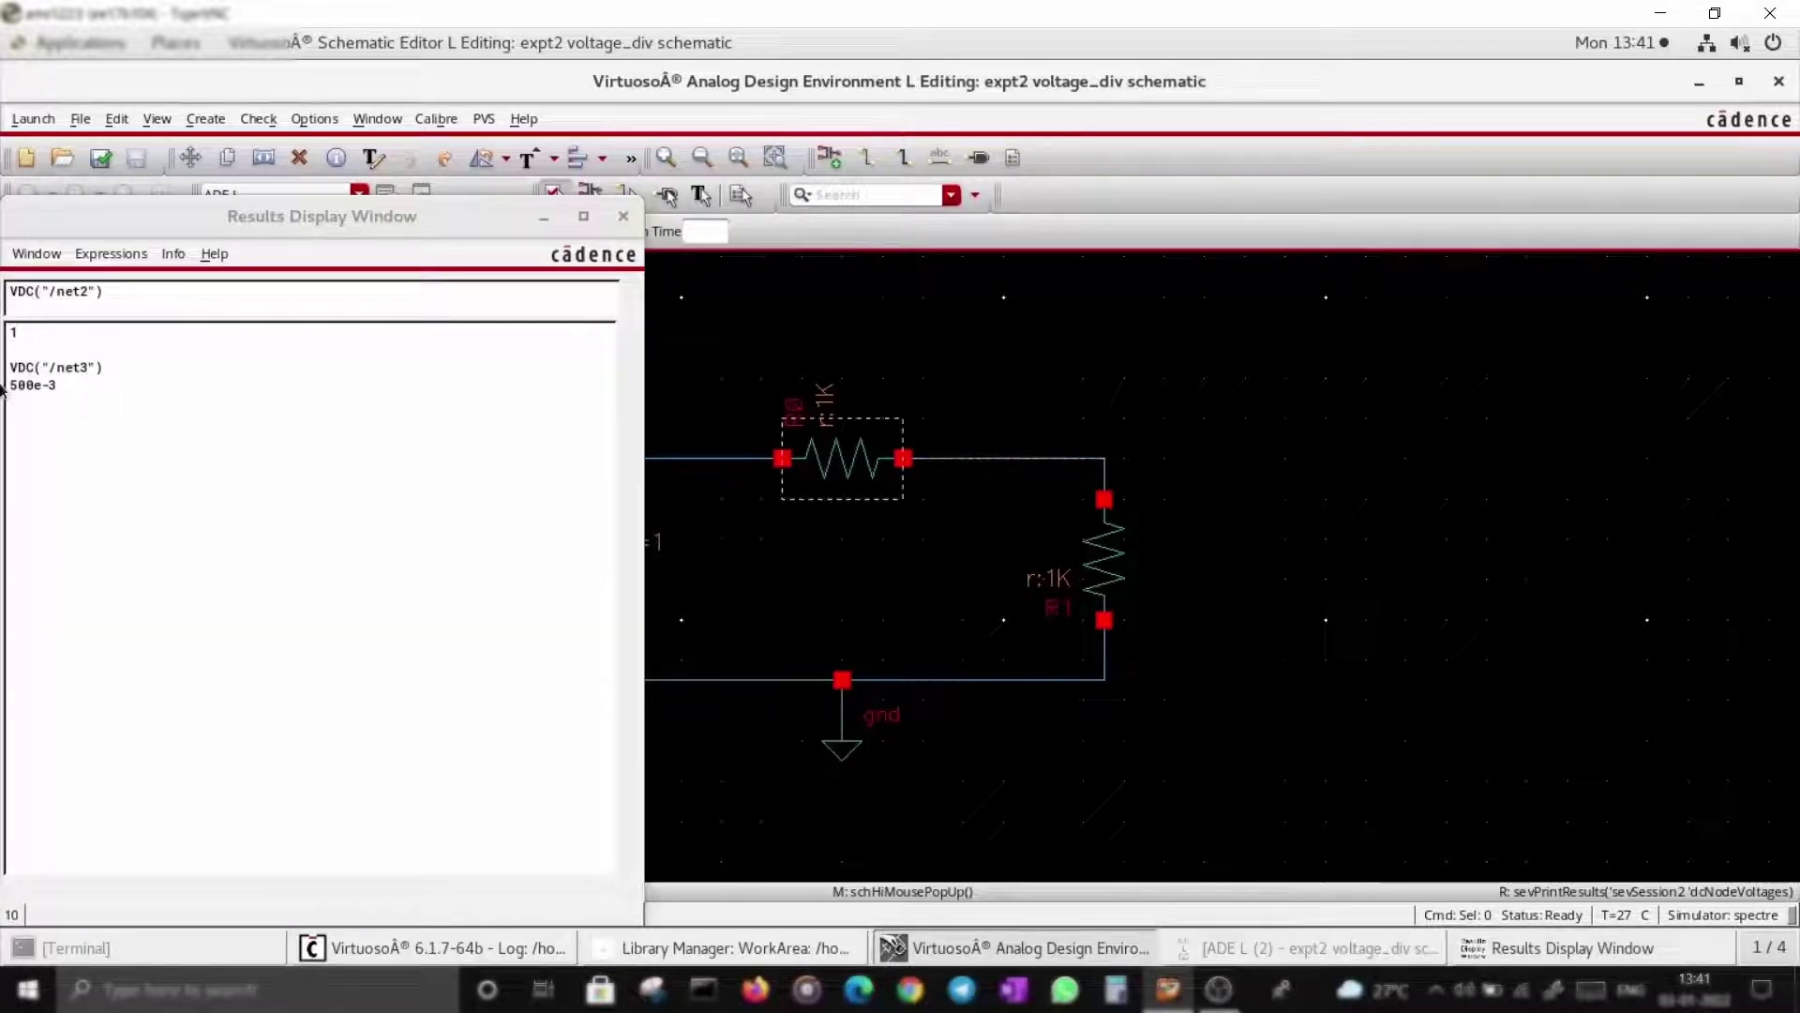
{"action": "left_click", "coordinate": [1003, 684]}
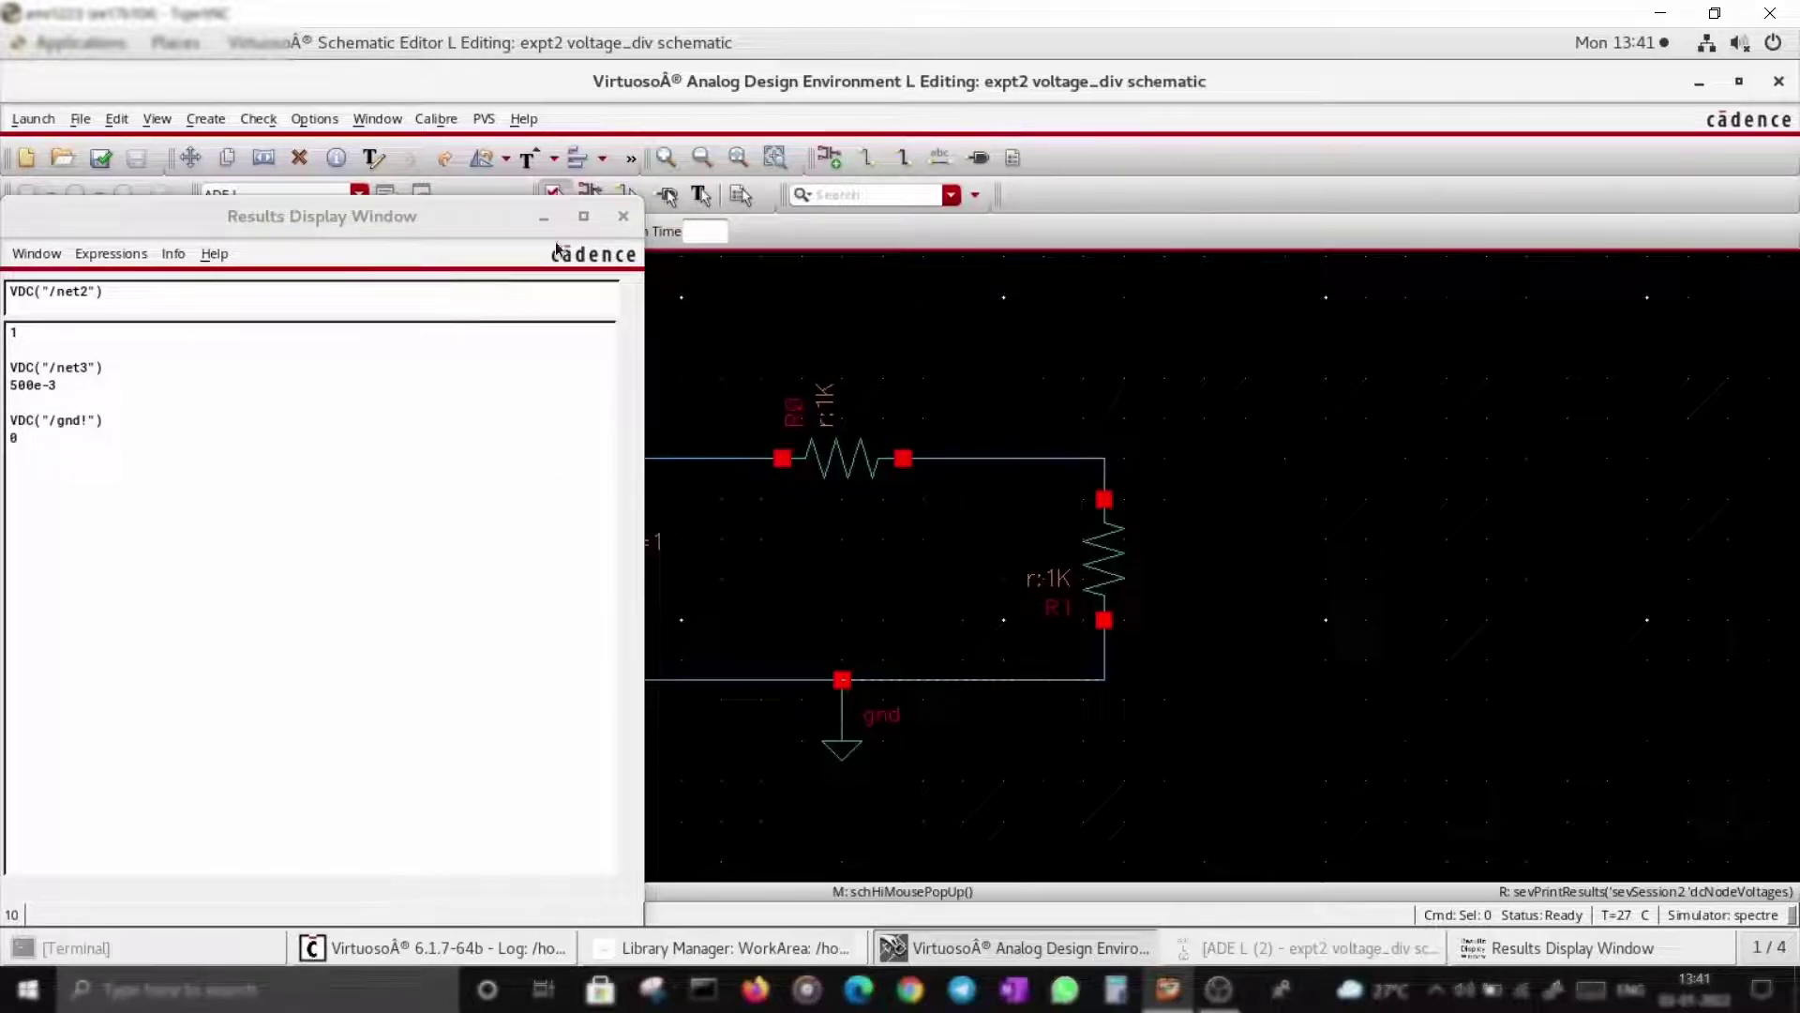
{"action": "left_click", "coordinate": [622, 217]}
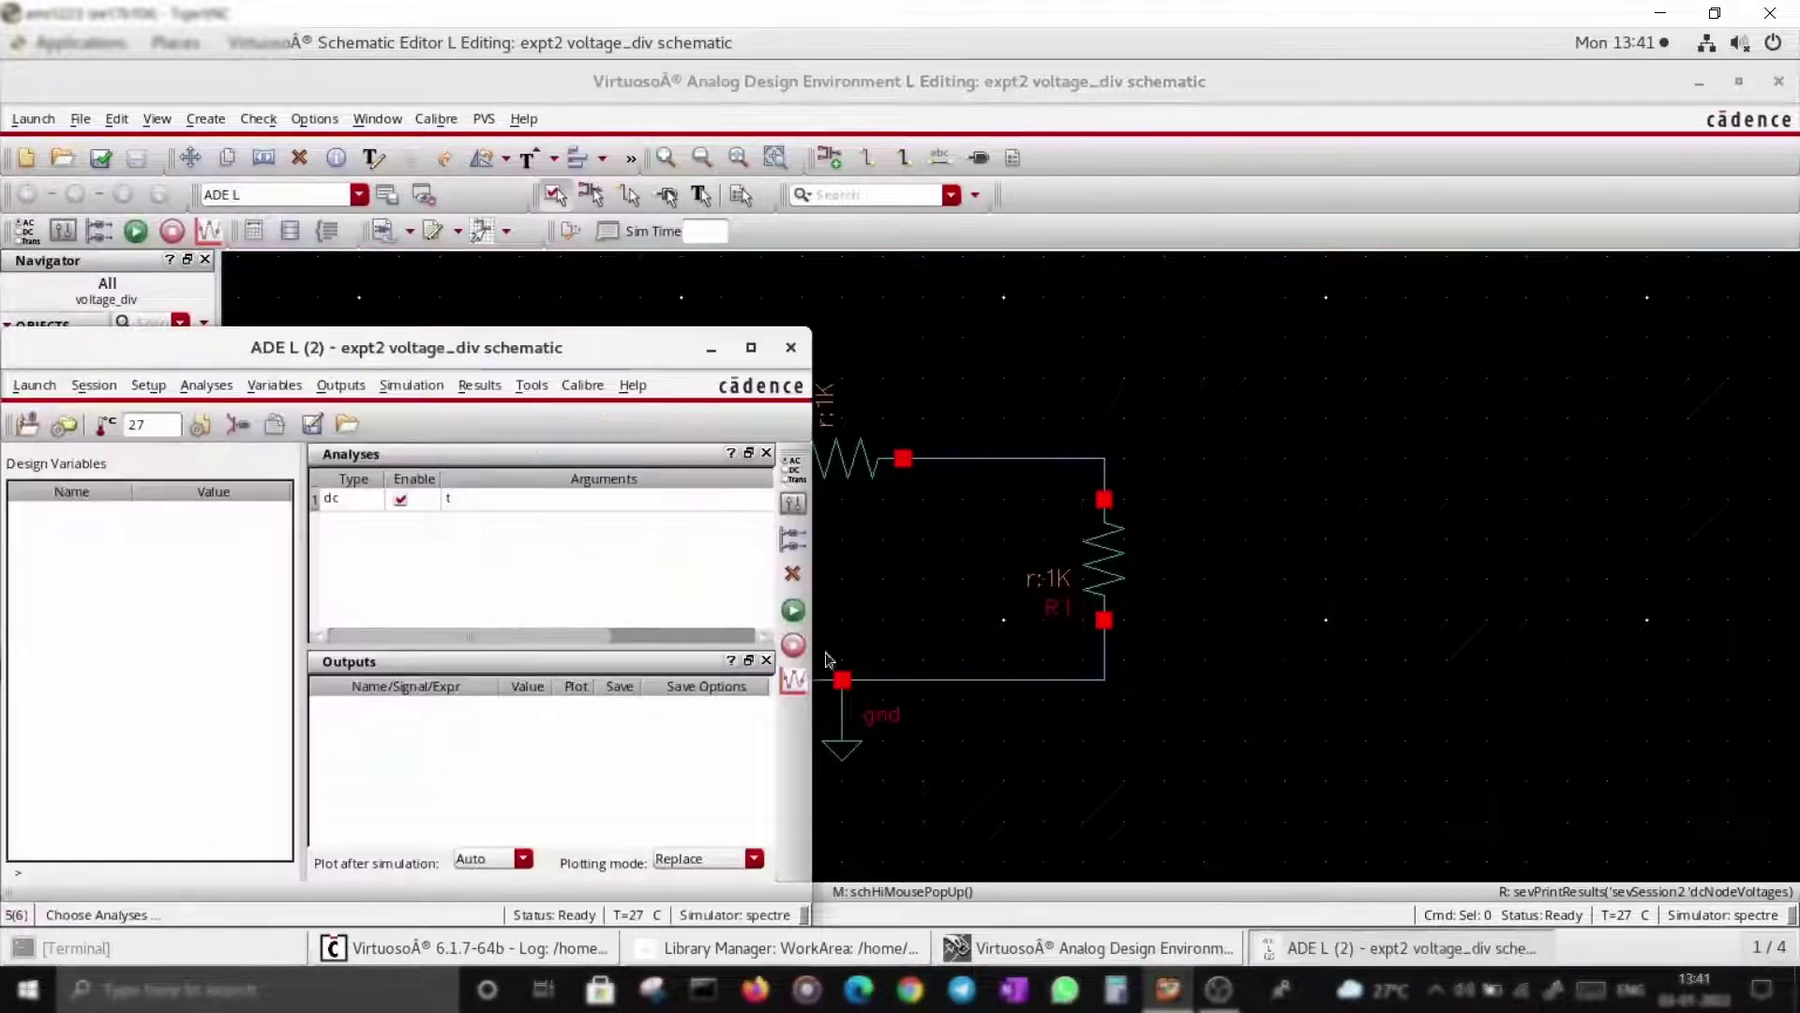
Annotate the schematic with DC node voltages from the ADE L Results menu.
{"action": "left_click", "coordinate": [490, 387]}
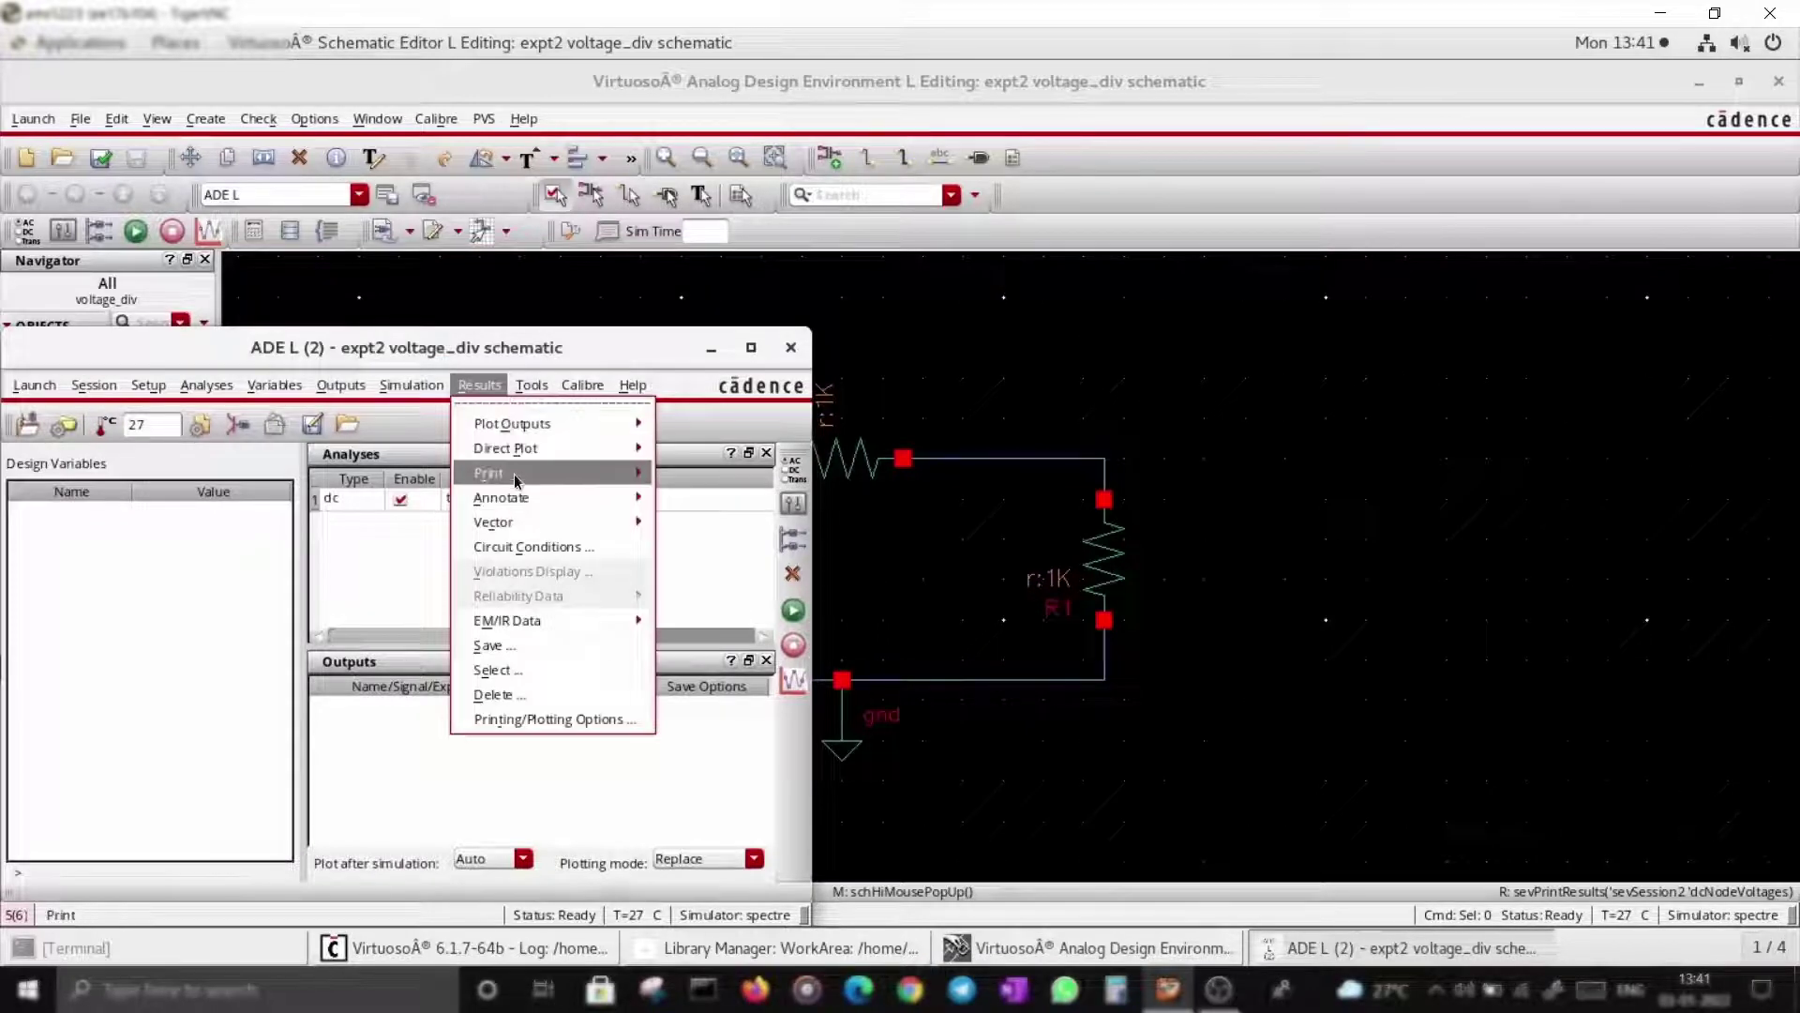
{"action": "mouse_move", "coordinate": [525, 504]}
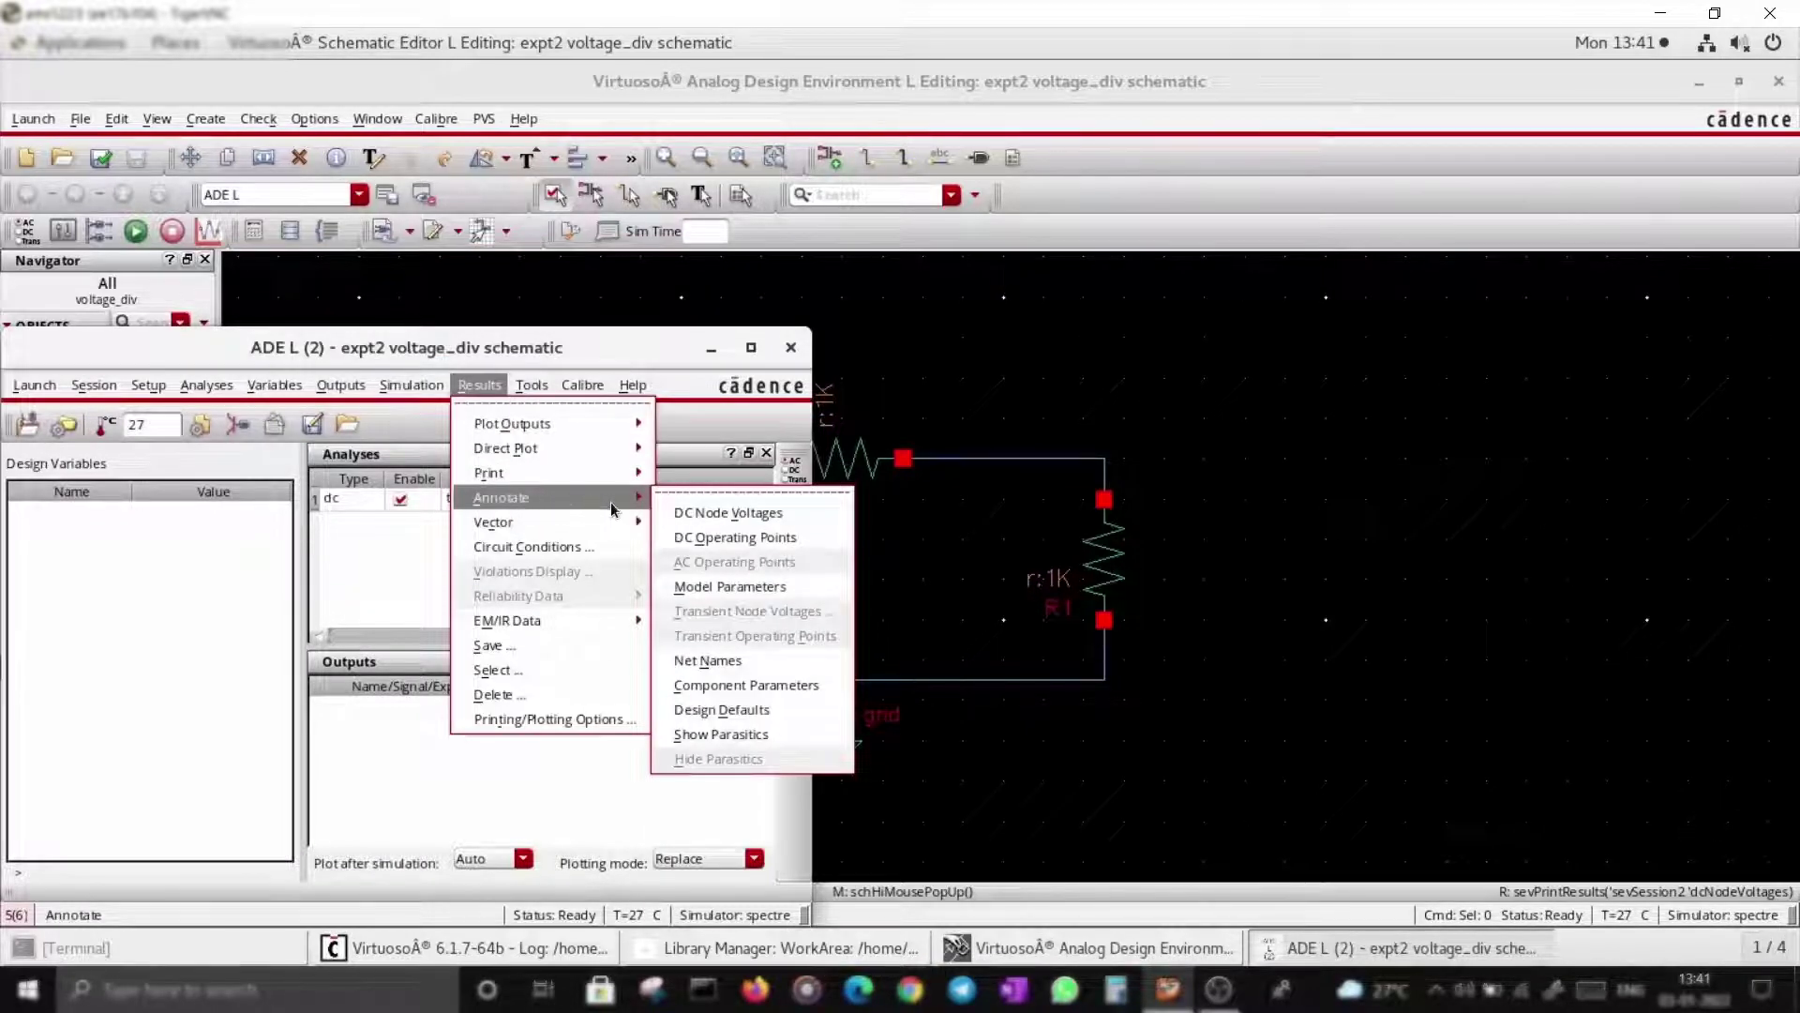
{"action": "left_click", "coordinate": [705, 514]}
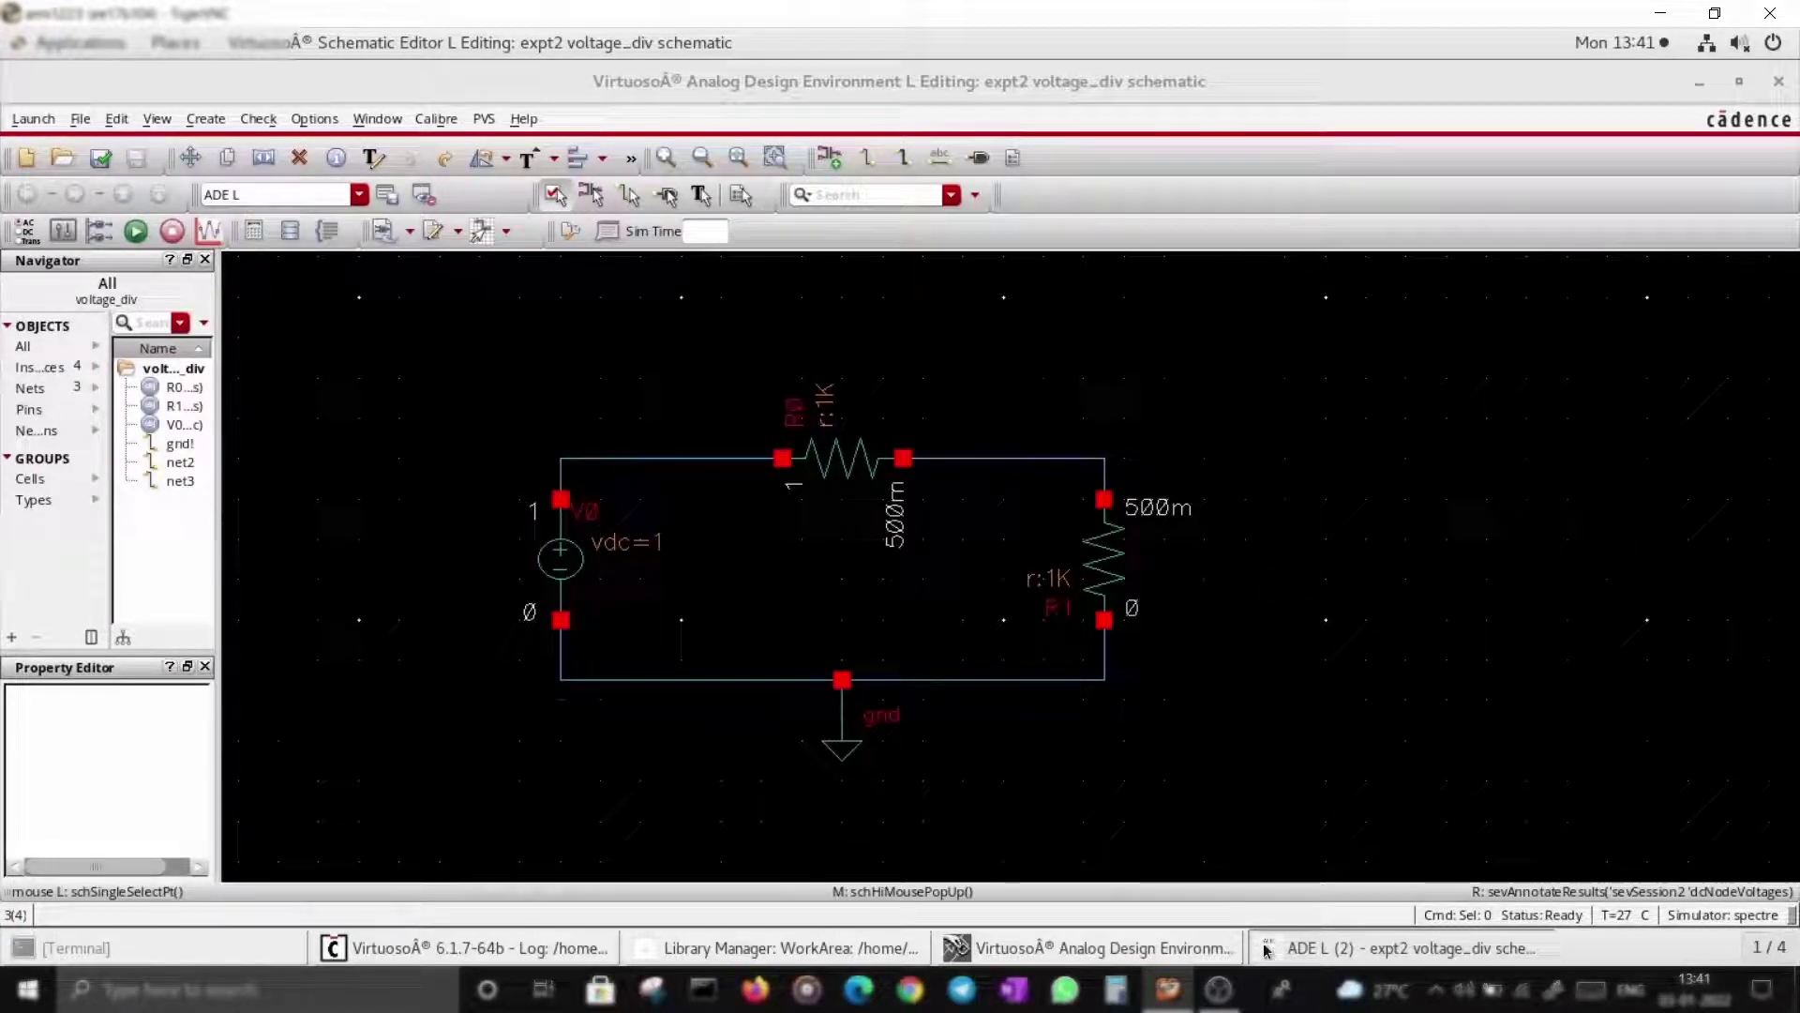
Annotate DC operating points on the schematic and bring the schematic window forward.
{"action": "left_click", "coordinate": [1340, 949]}
{"action": "left_click", "coordinate": [479, 384]}
{"action": "mouse_move", "coordinate": [514, 502]}
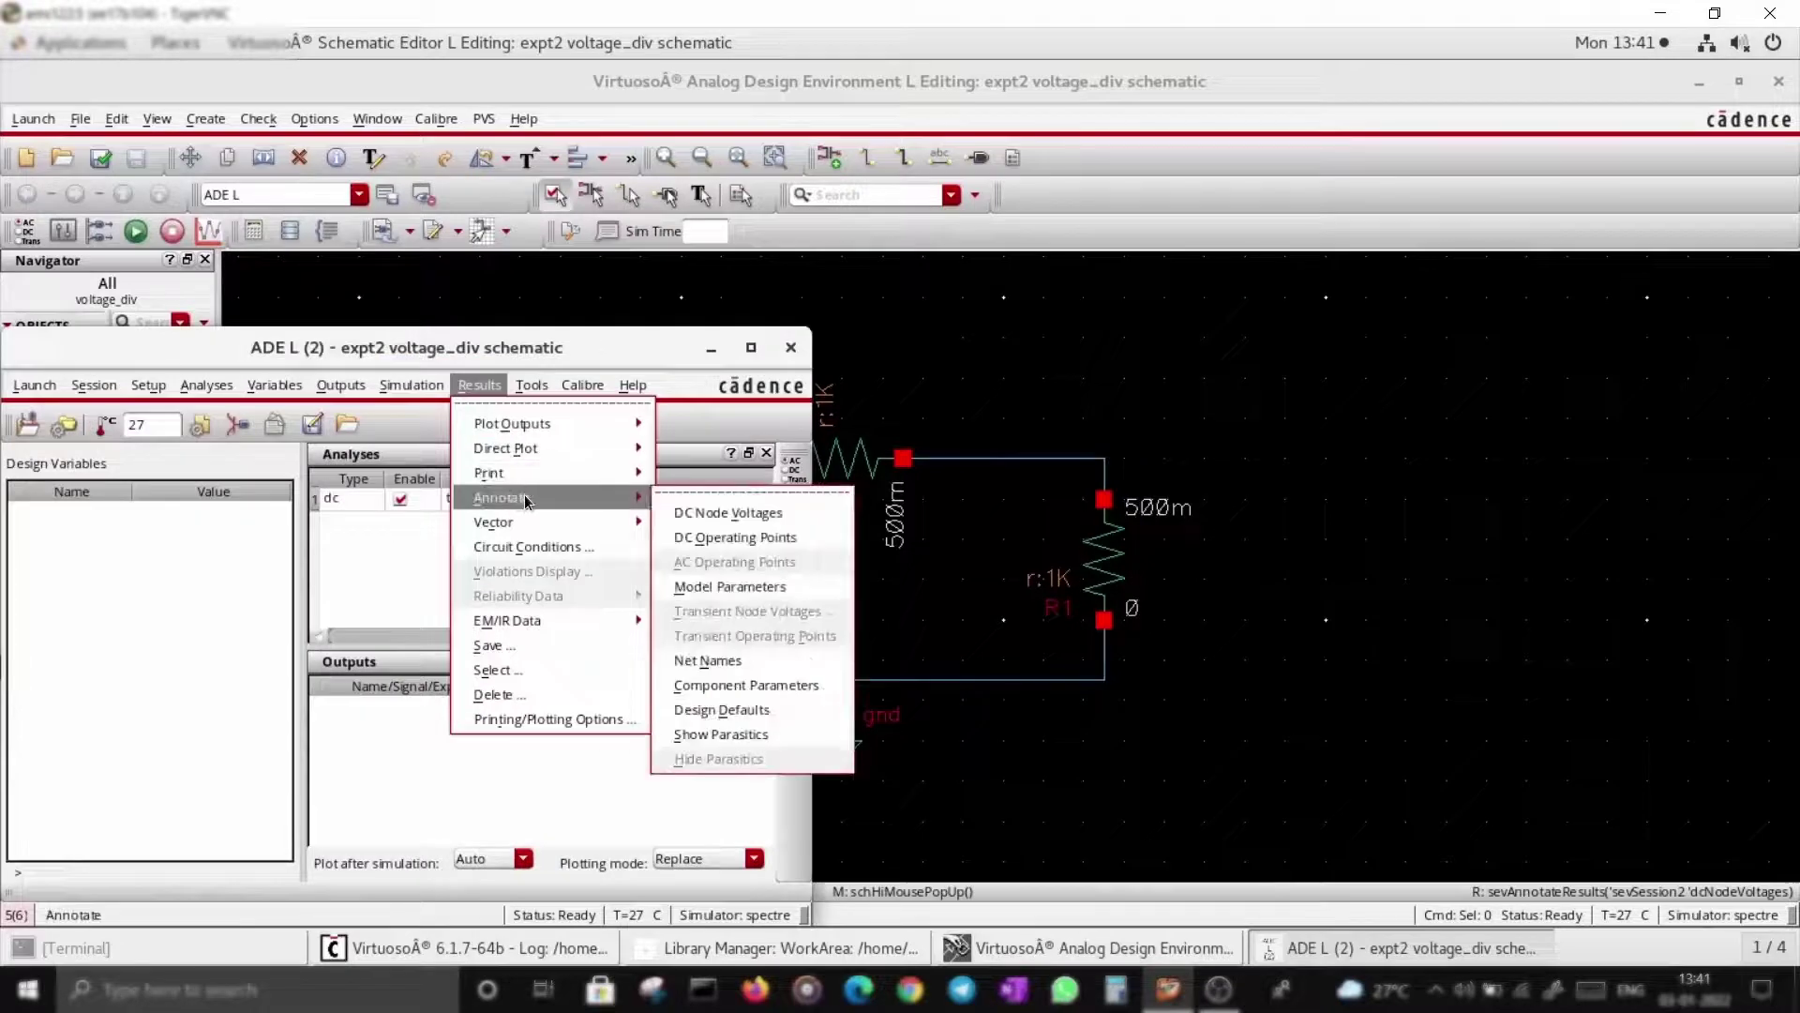
{"action": "left_click", "coordinate": [722, 540]}
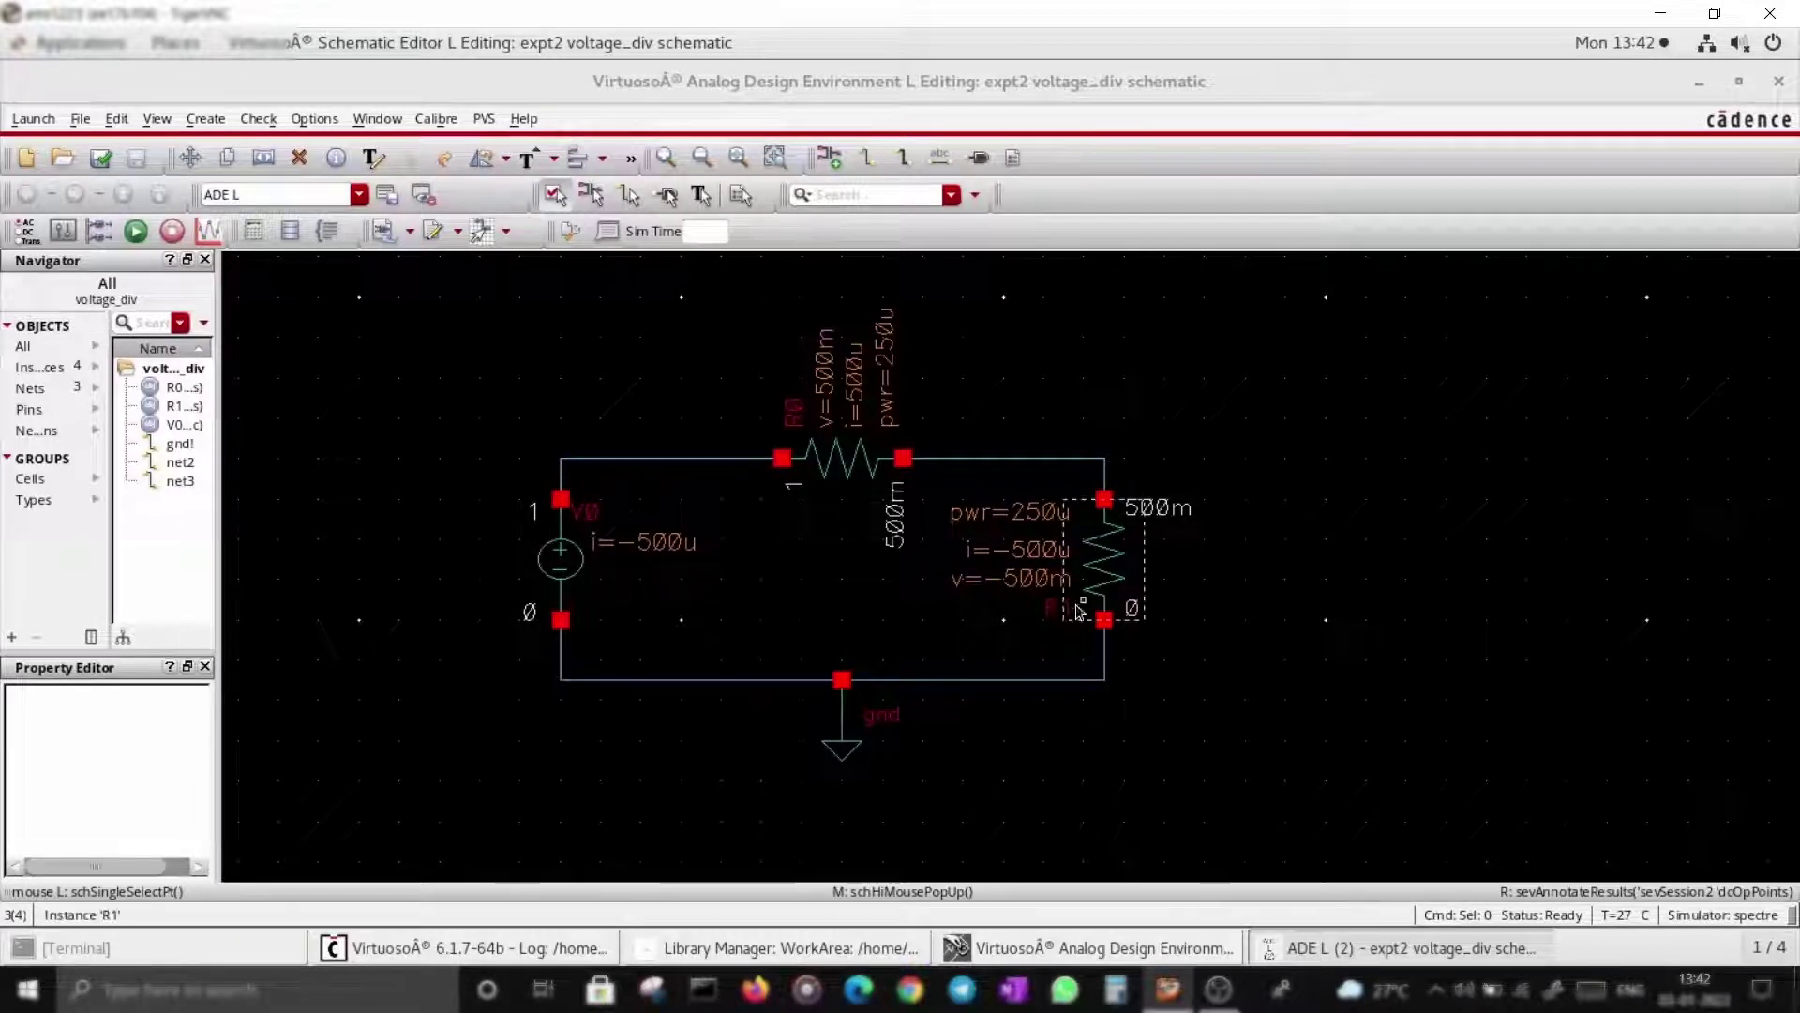
{"action": "left_click", "coordinate": [302, 336]}
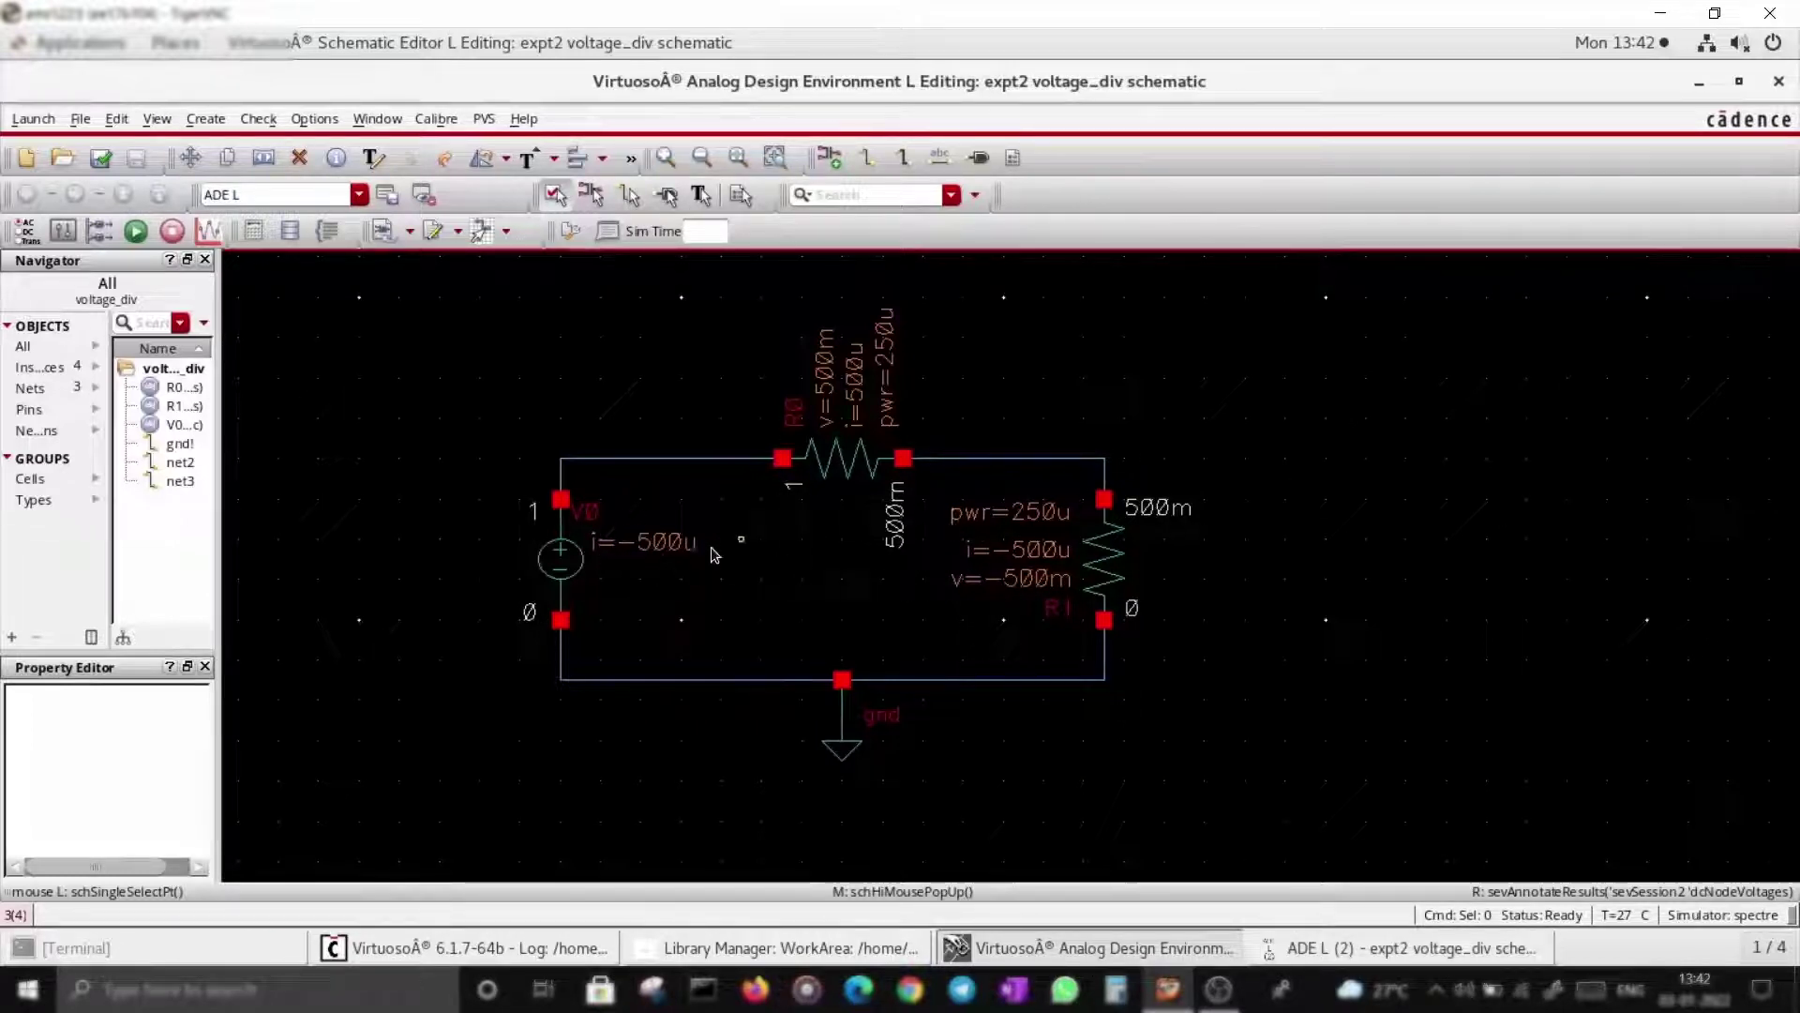
Turn off the DC Voltages and DC Operating Points annotations on the schematic.
{"action": "left_click", "coordinate": [157, 119]}
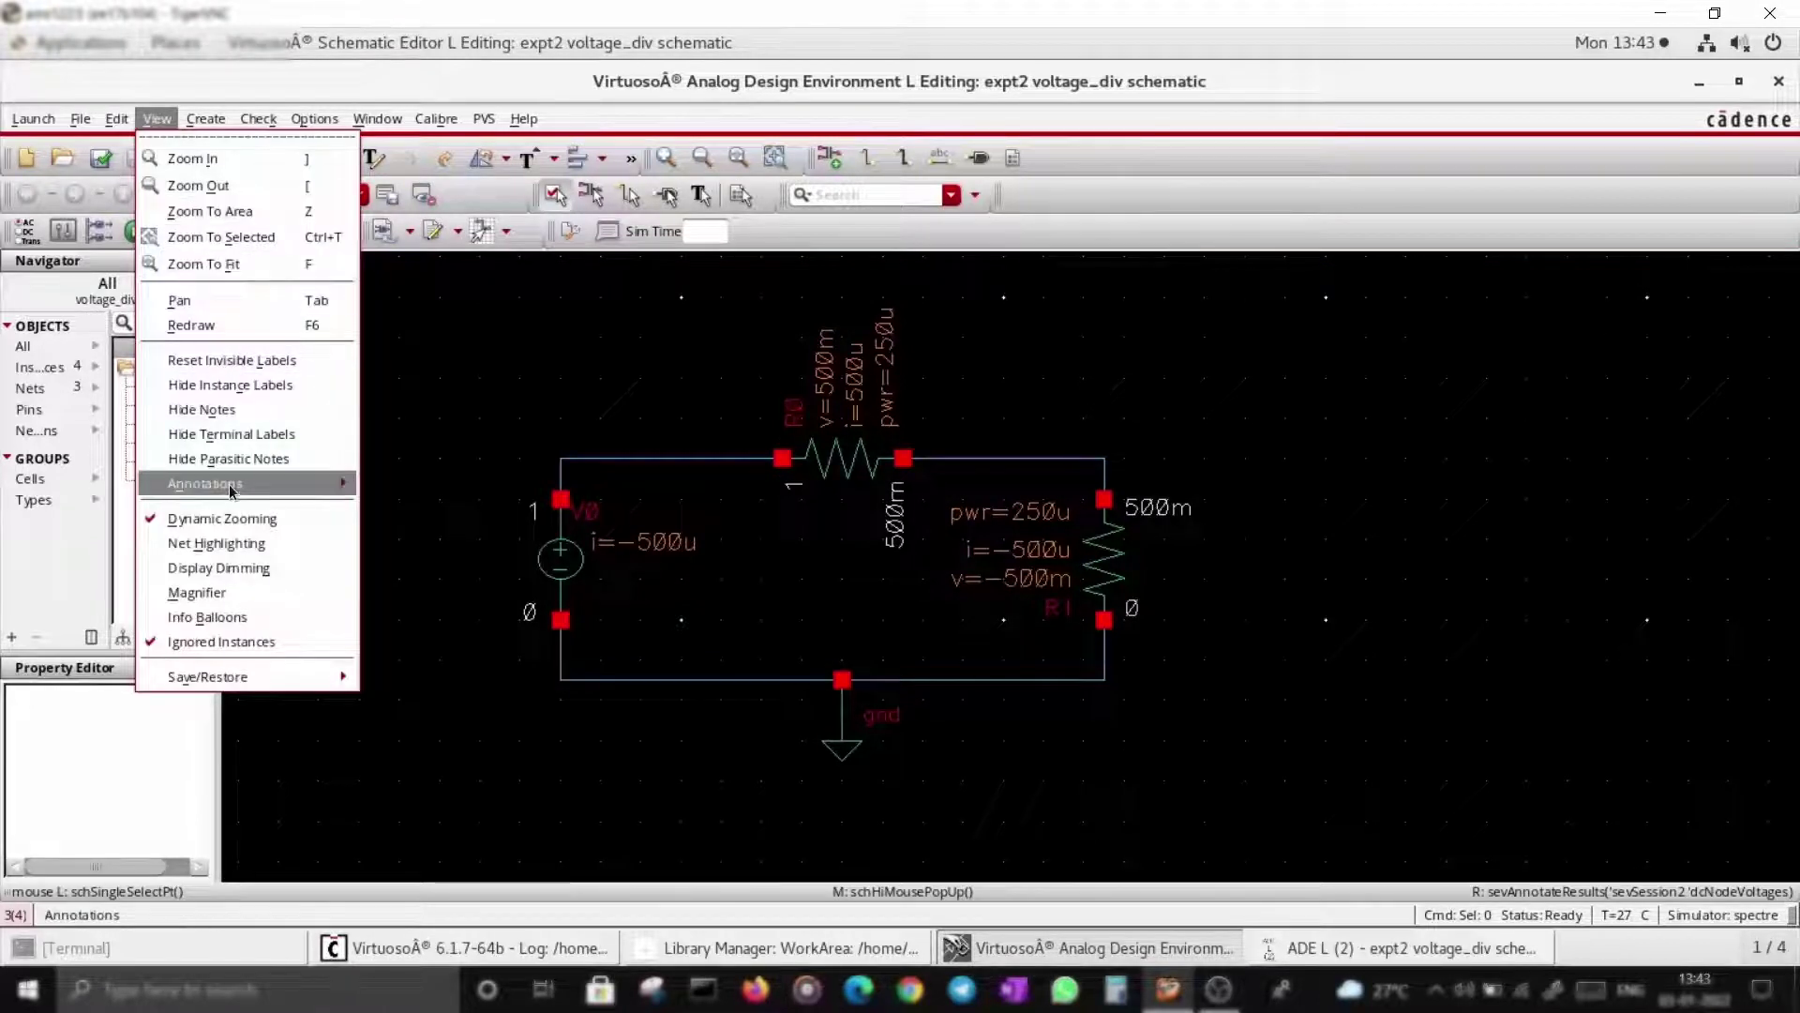
{"action": "mouse_move", "coordinate": [231, 487]}
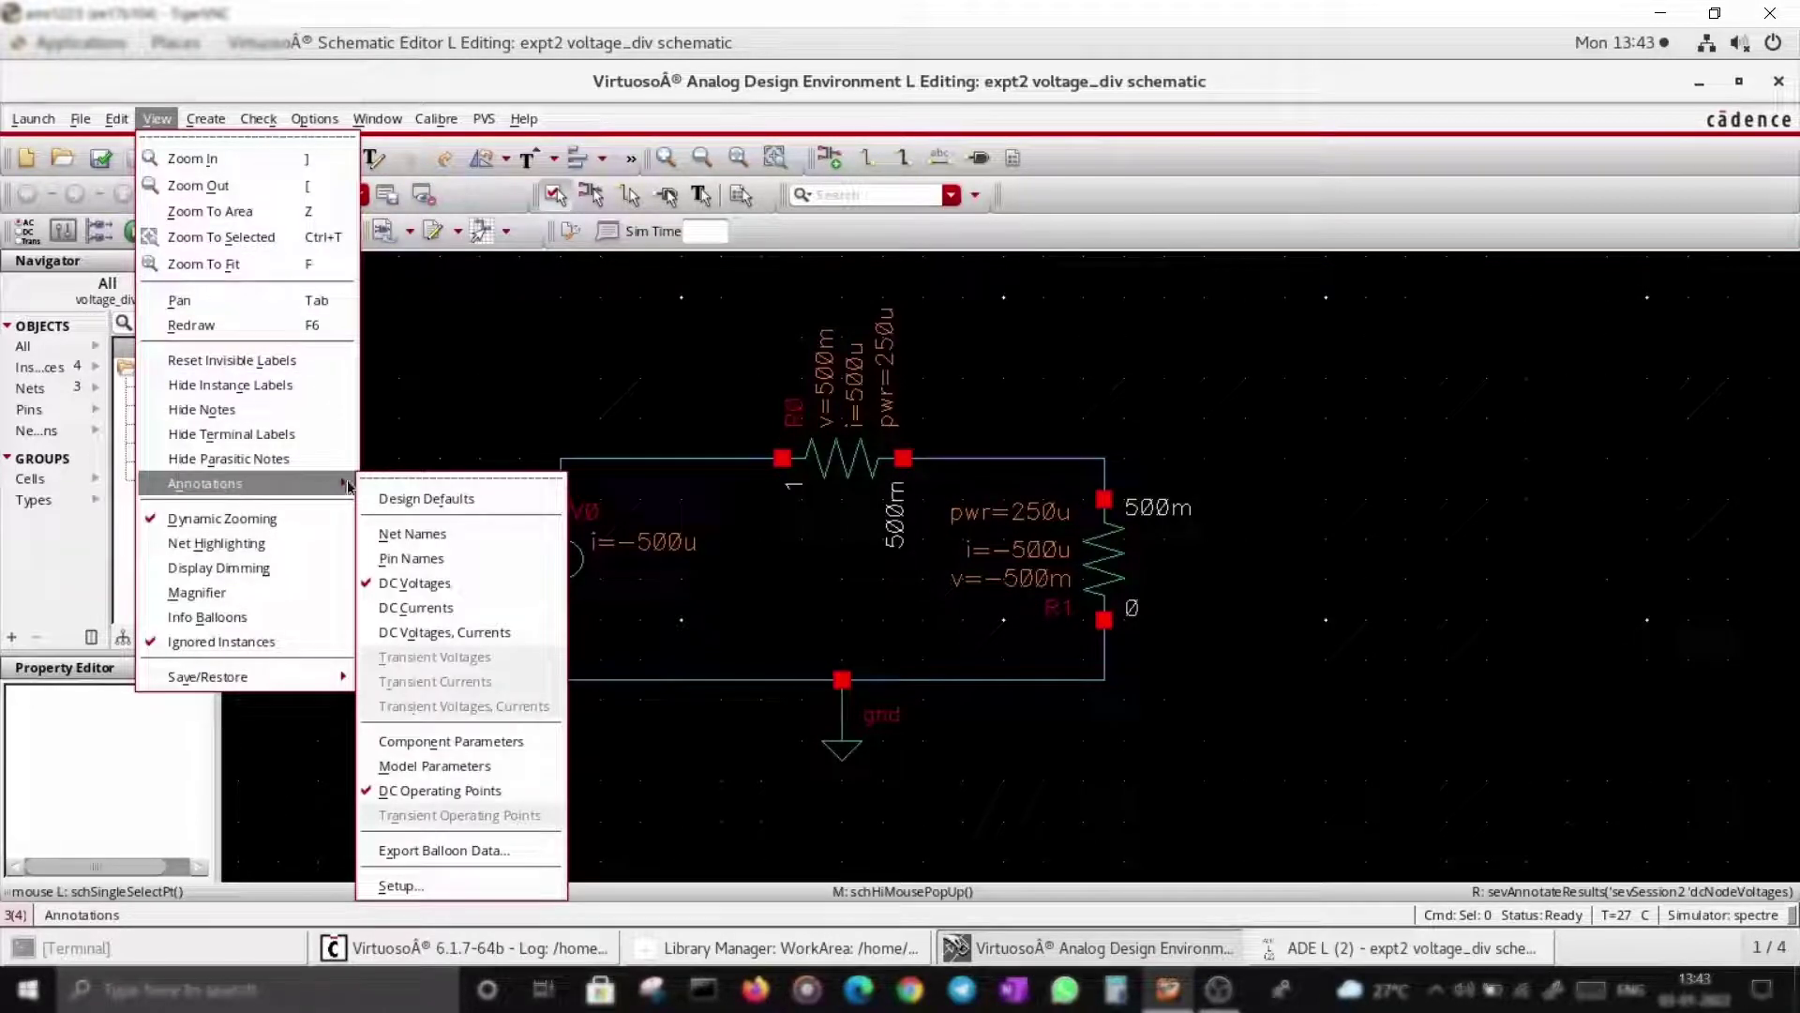
{"action": "left_click", "coordinate": [440, 583]}
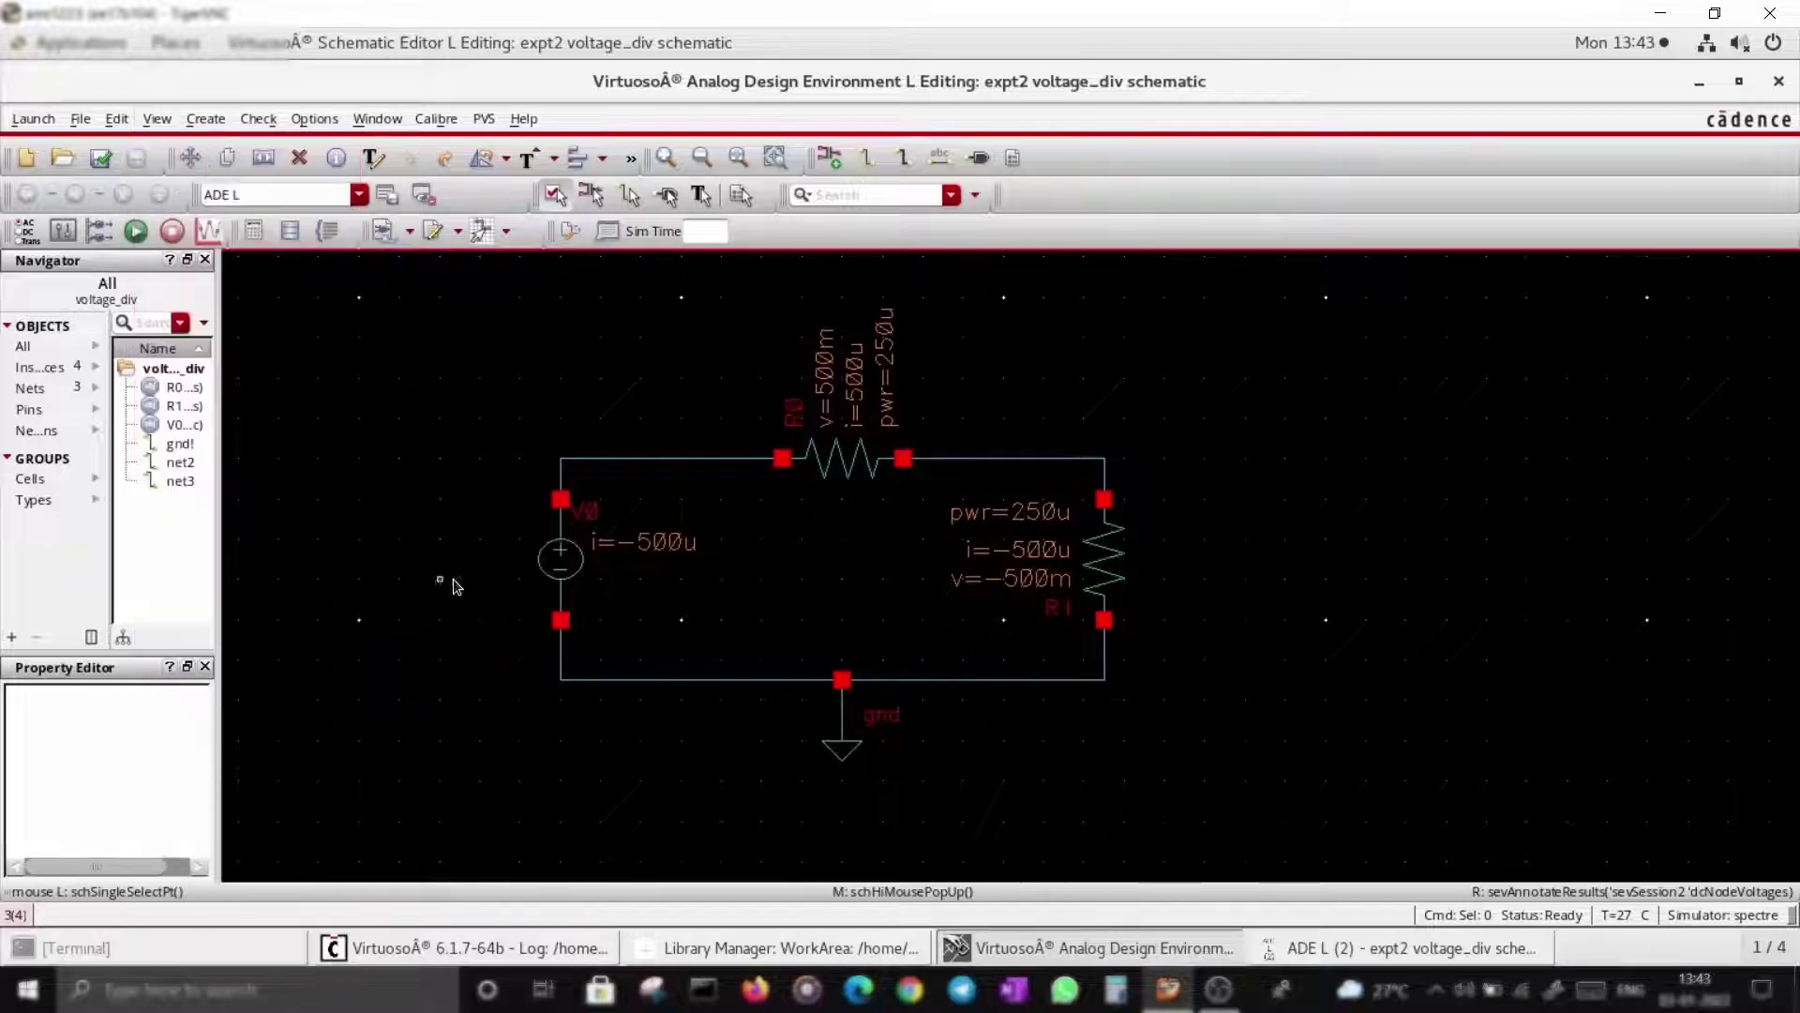
{"action": "left_click", "coordinate": [158, 120]}
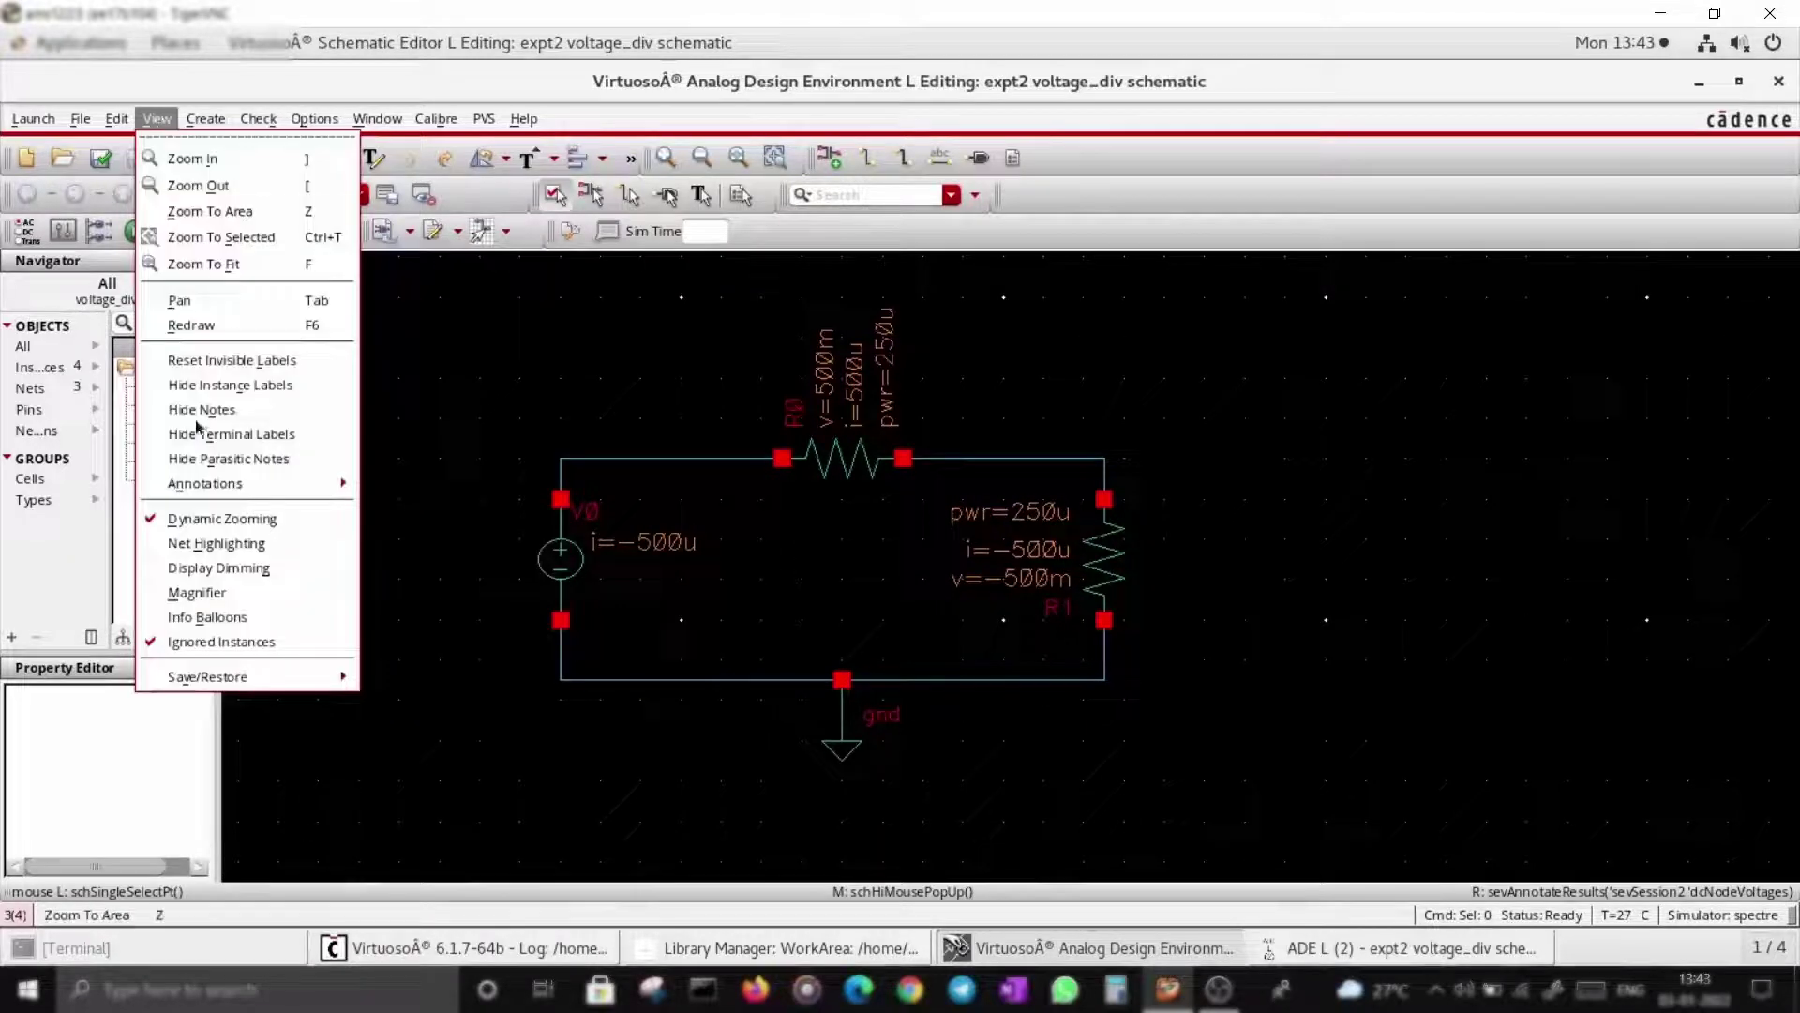
{"action": "mouse_move", "coordinate": [235, 483]}
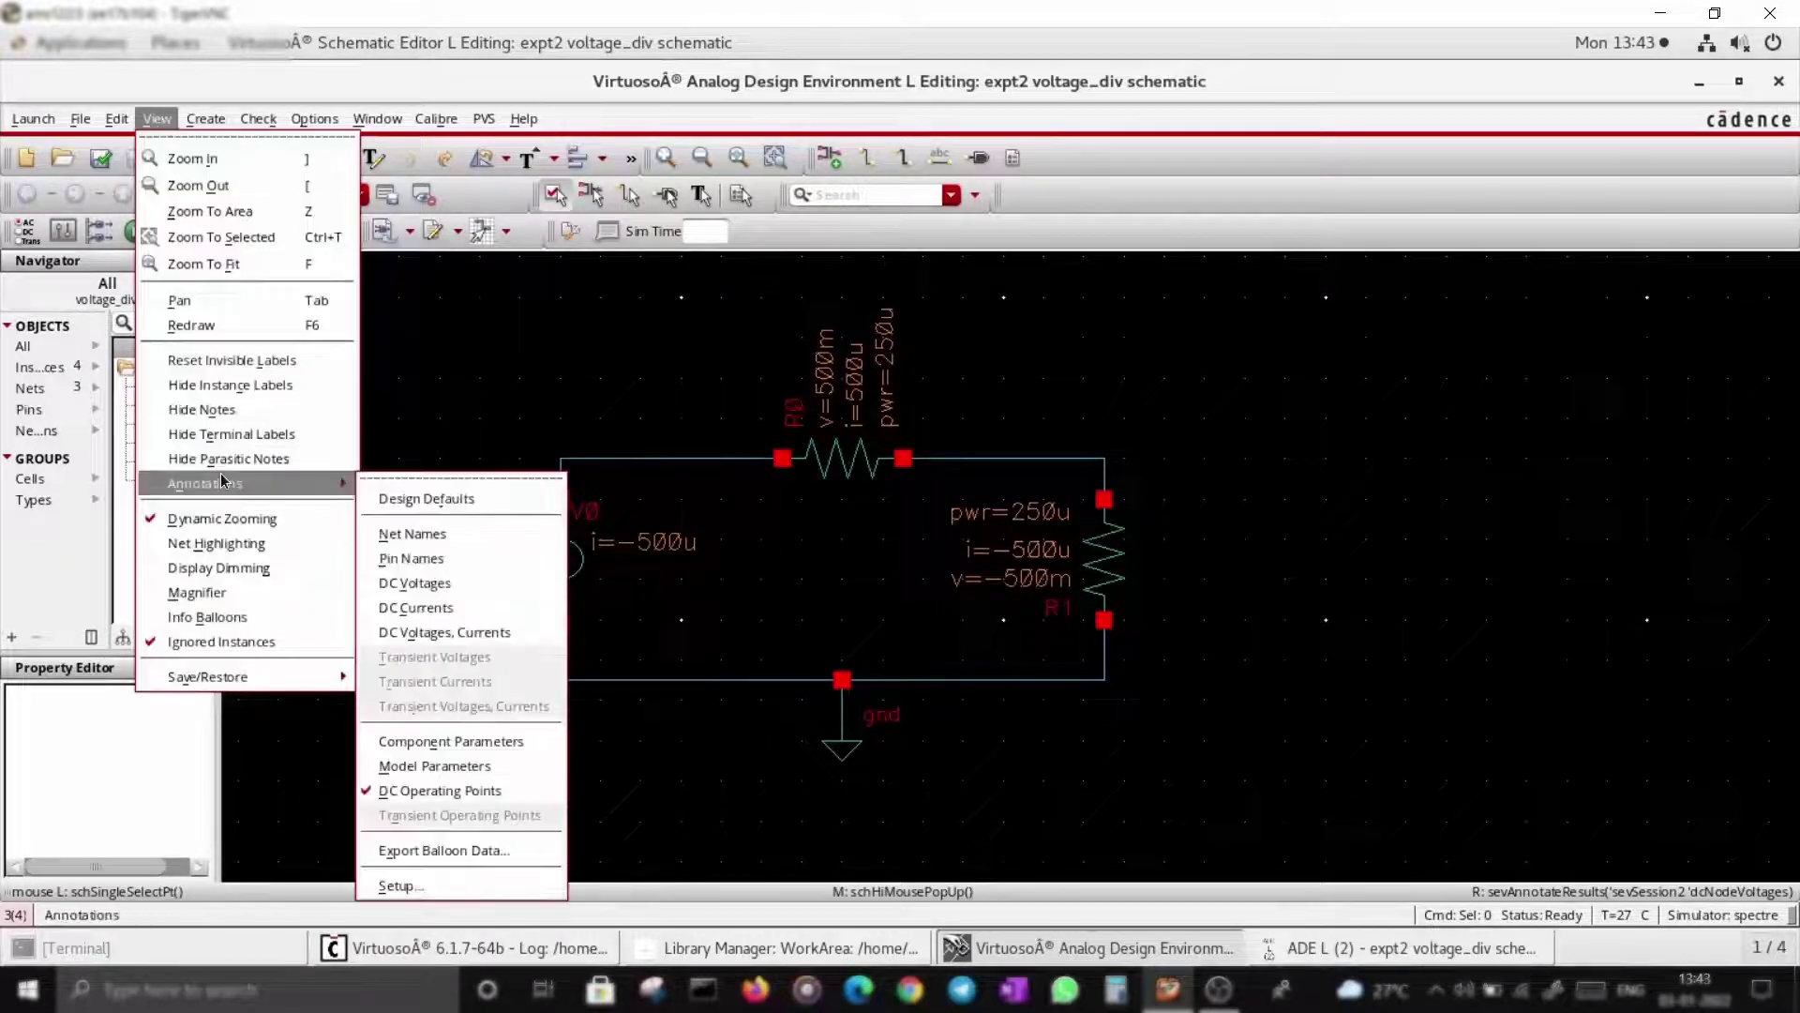
{"action": "left_click", "coordinate": [440, 791]}
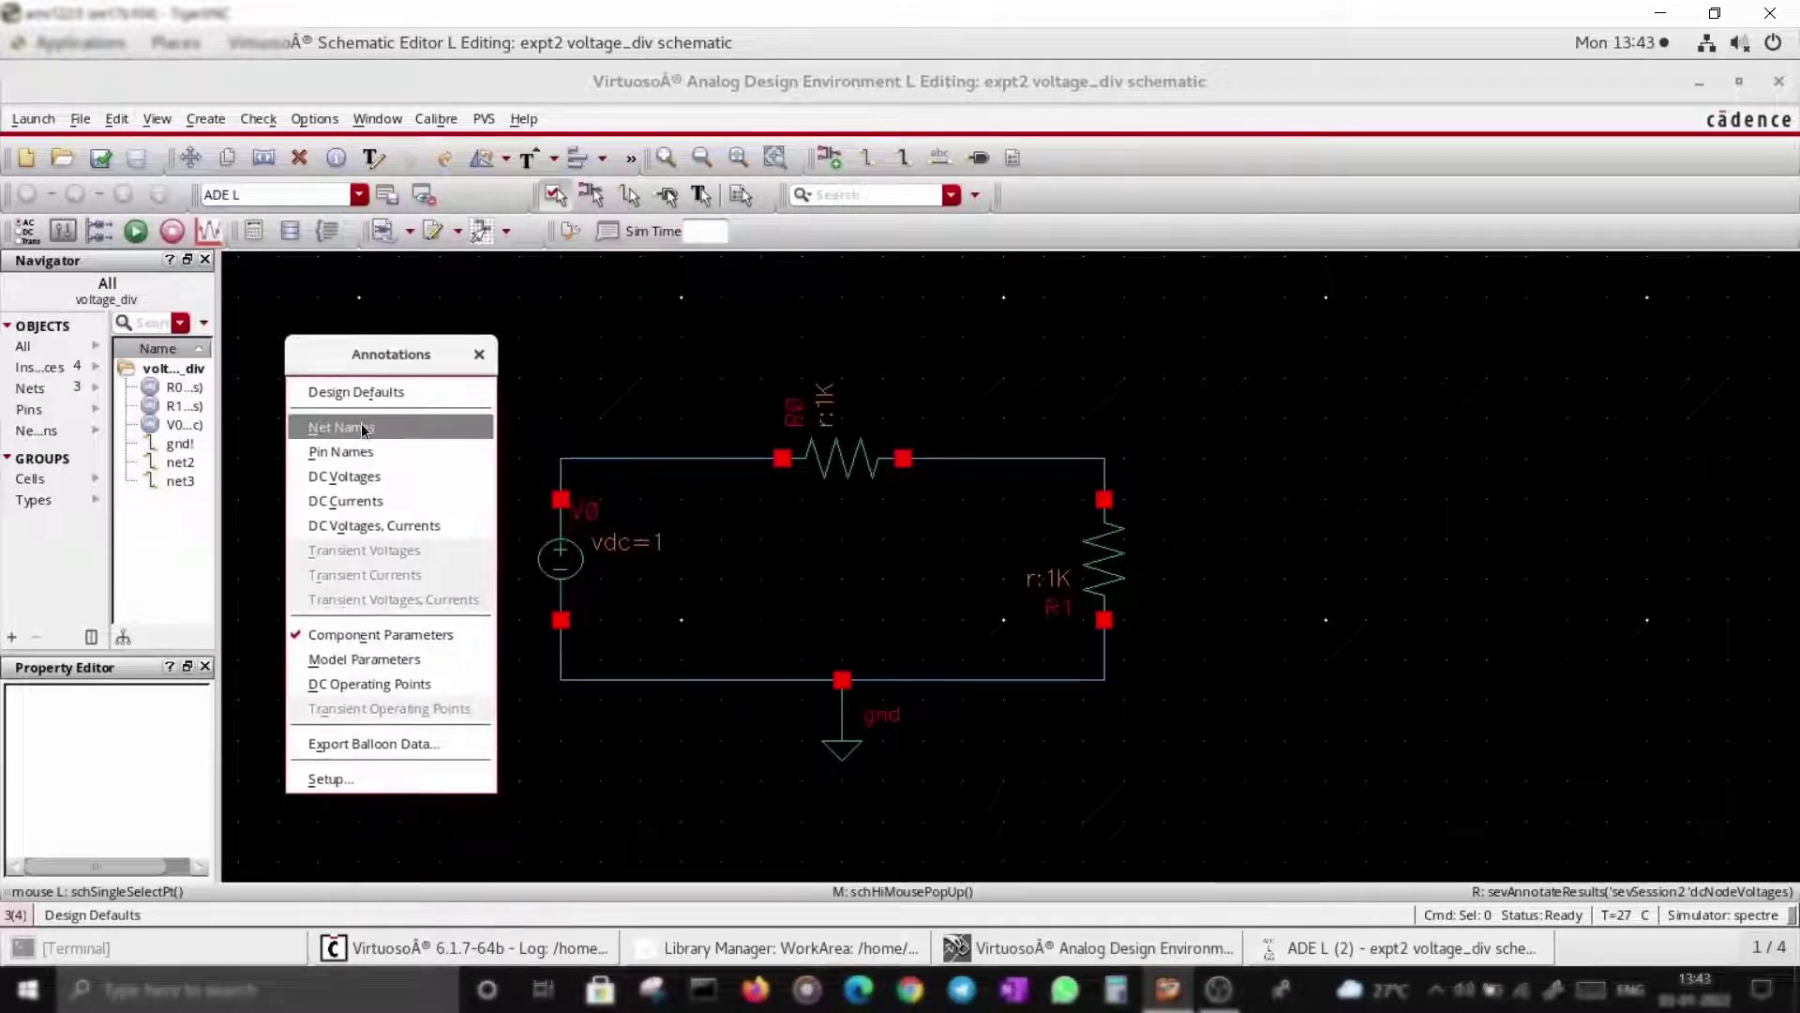
Tear off the Annotations submenu and try Net Names, Pin Names, DC Voltages and Currents.
{"action": "left_click", "coordinate": [364, 430]}
{"action": "left_click_drag", "start_coordinate": [298, 335], "coordinate": [199, 316]}
{"action": "left_click", "coordinate": [291, 433]}
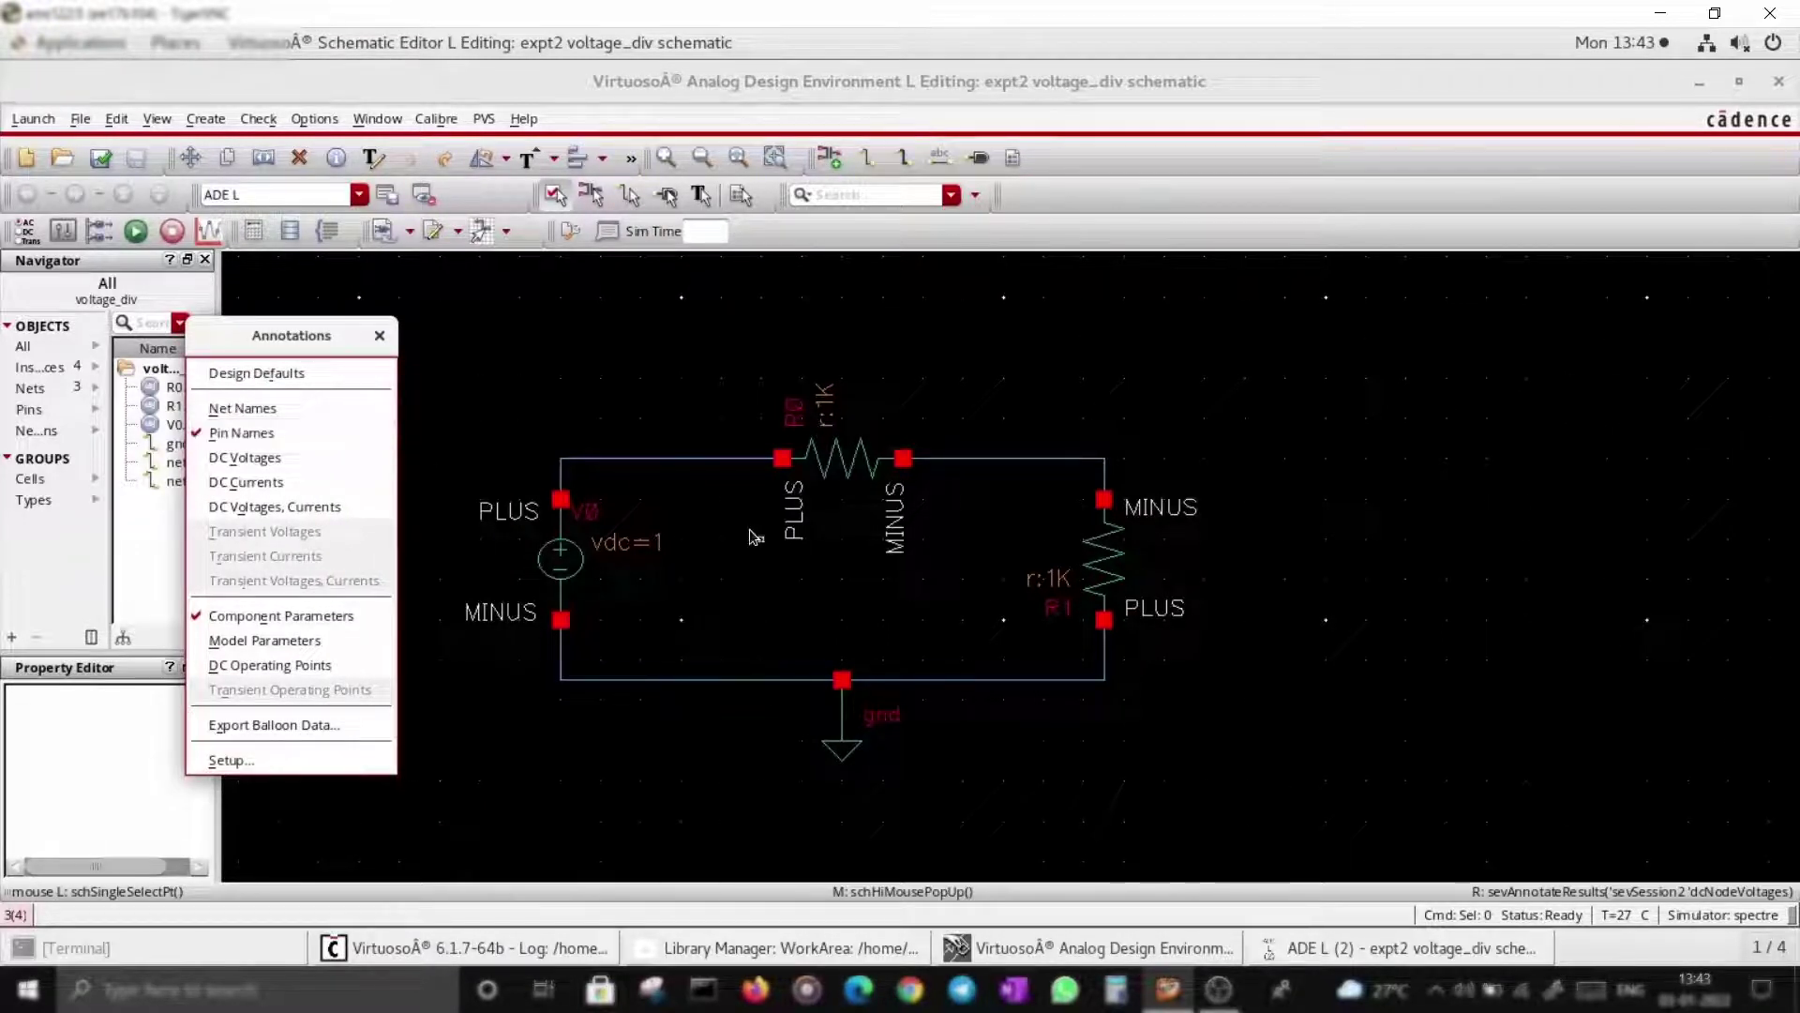
{"action": "left_click", "coordinate": [268, 457]}
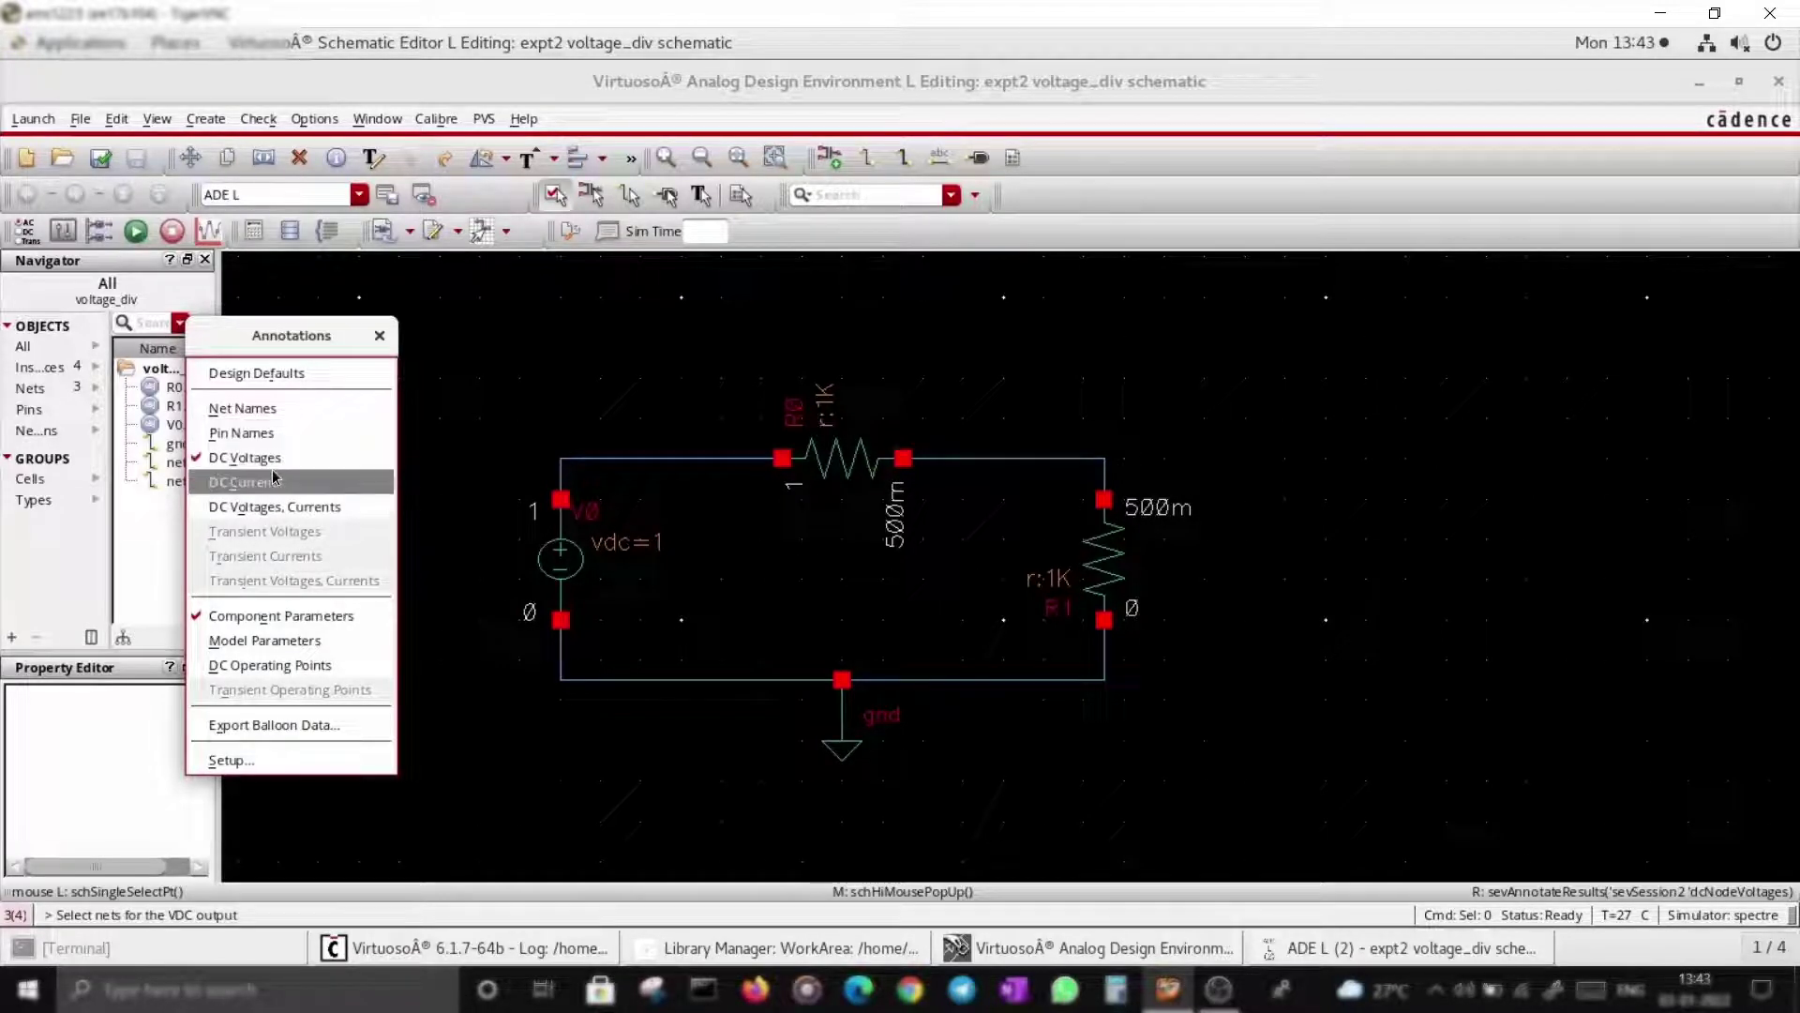
{"action": "left_click", "coordinate": [275, 505]}
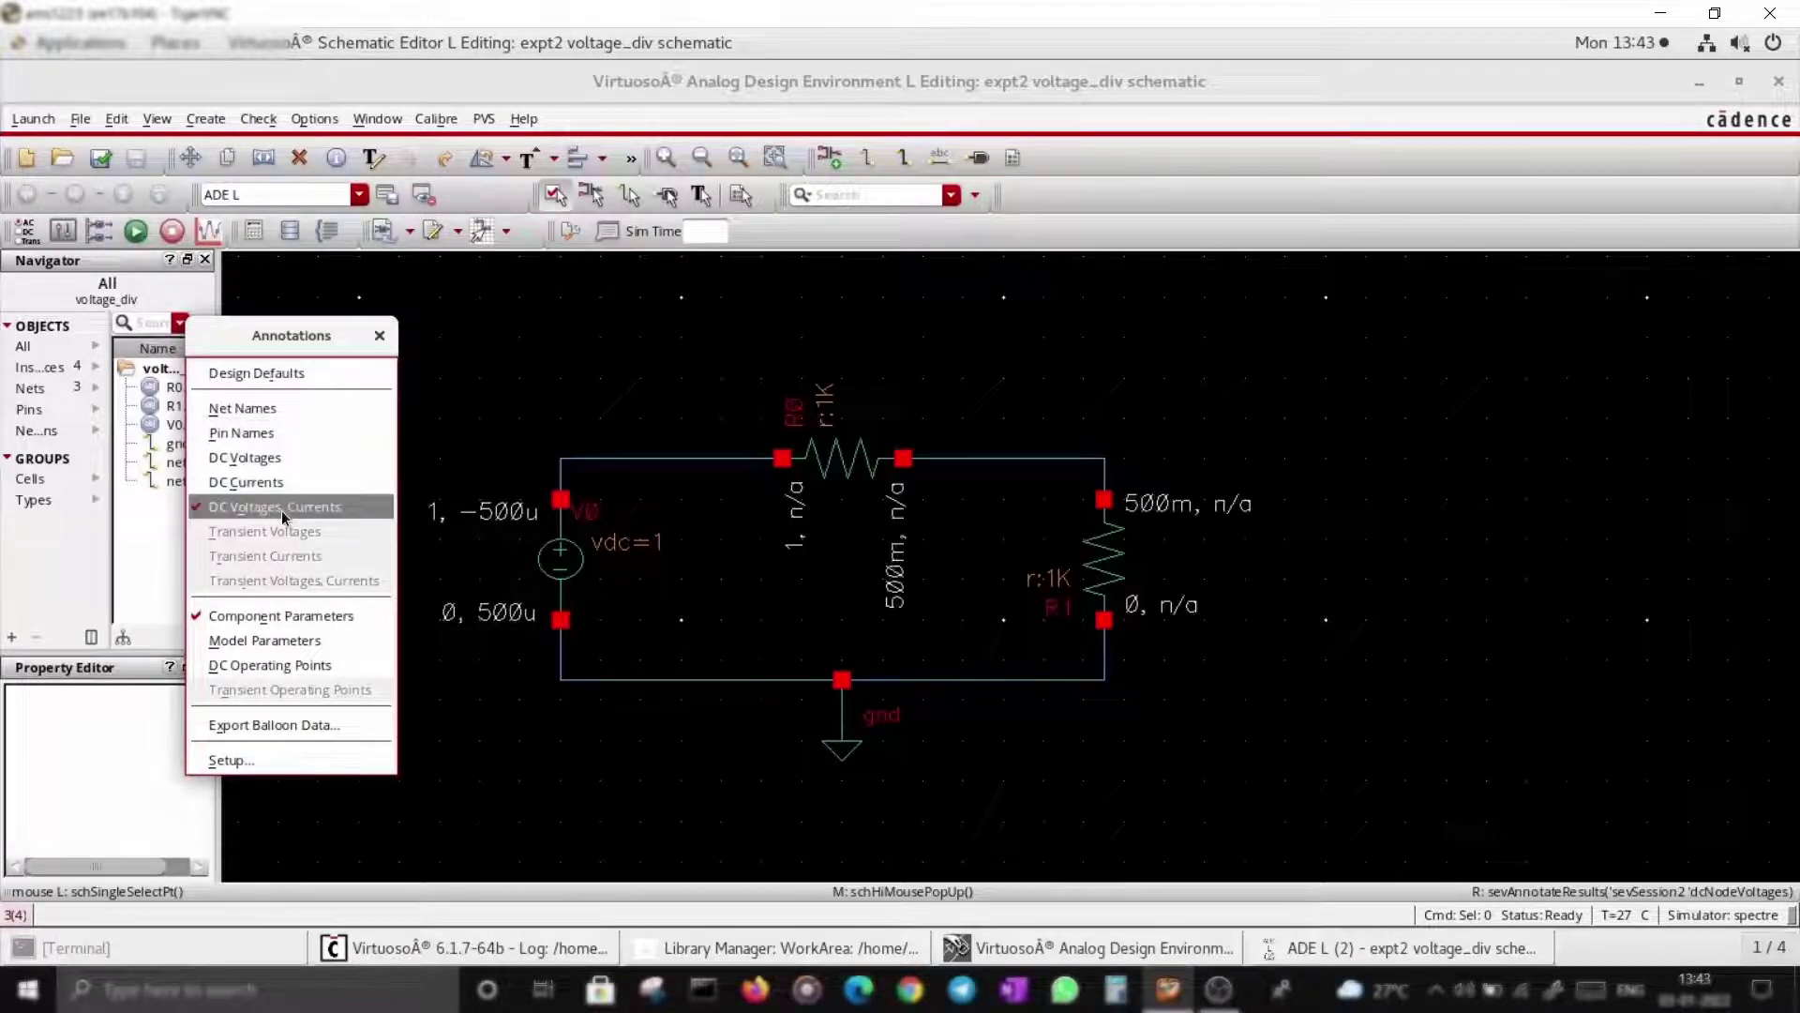
Compare model parameters and operating points, settling on Component Parameters (r:1K, vdc=1).
{"action": "left_click", "coordinate": [278, 641]}
{"action": "left_click", "coordinate": [277, 619]}
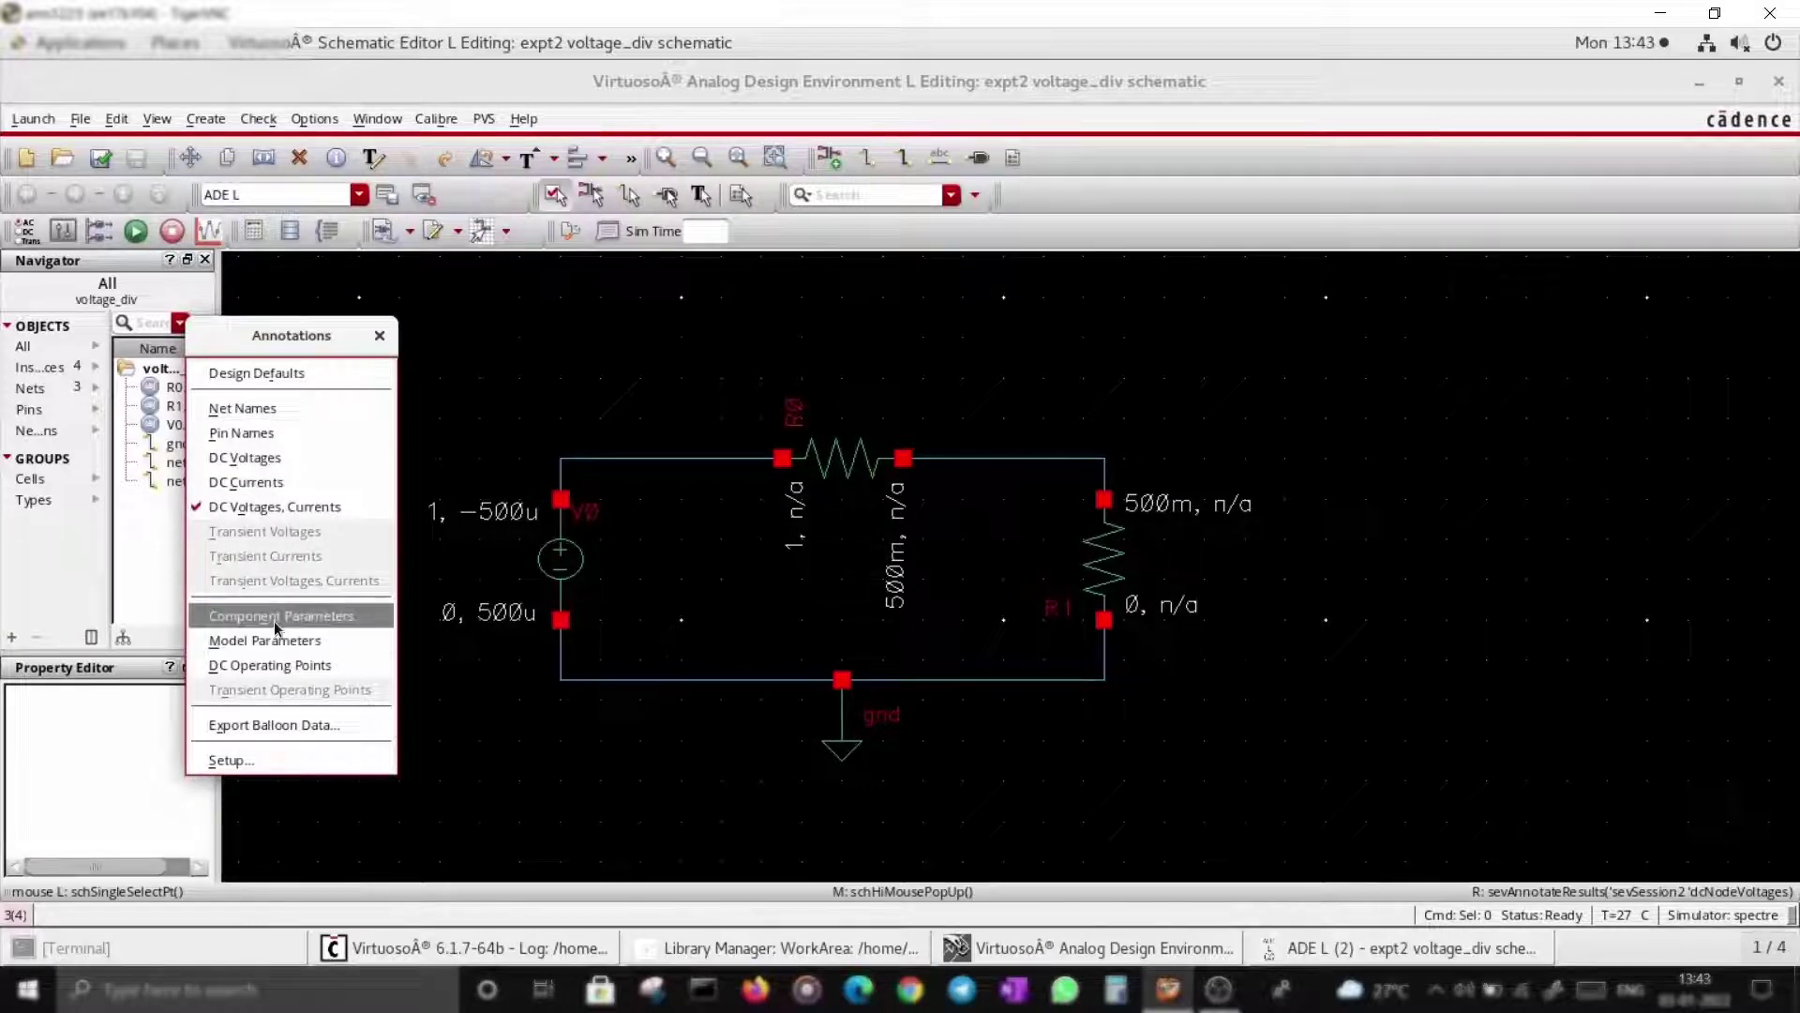
{"action": "left_click", "coordinate": [278, 670]}
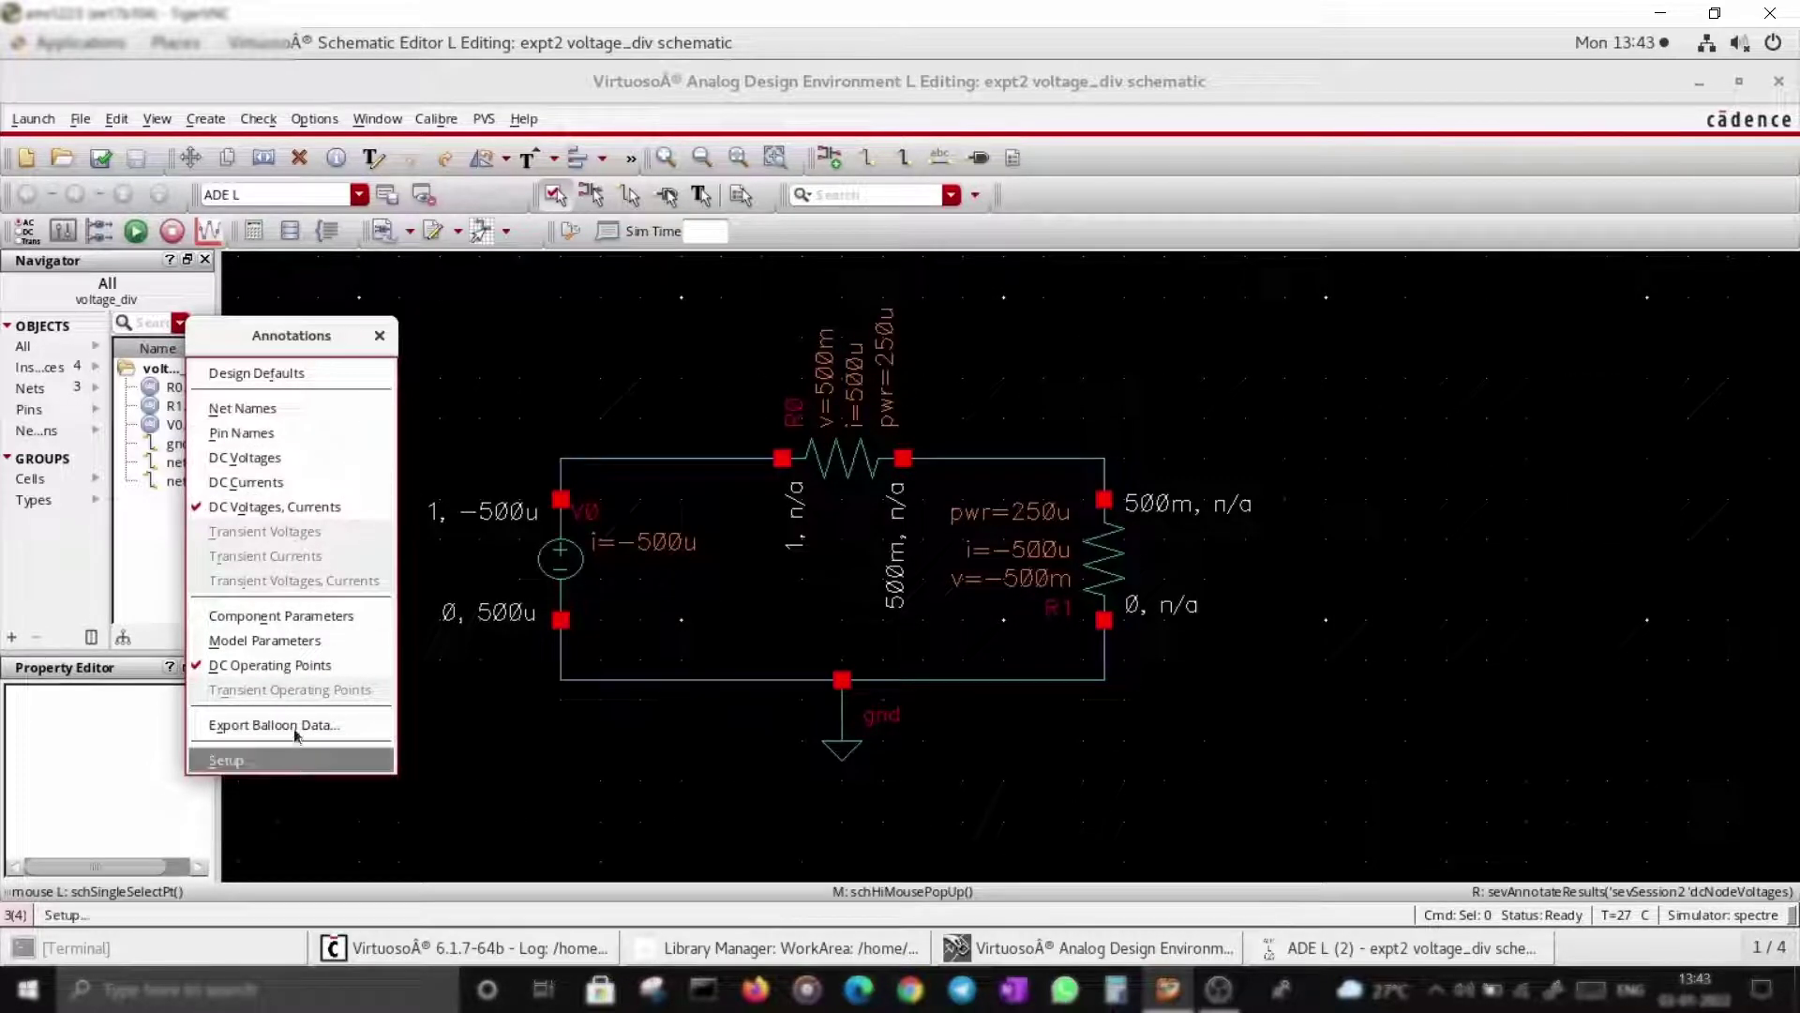
{"action": "left_click", "coordinate": [249, 507]}
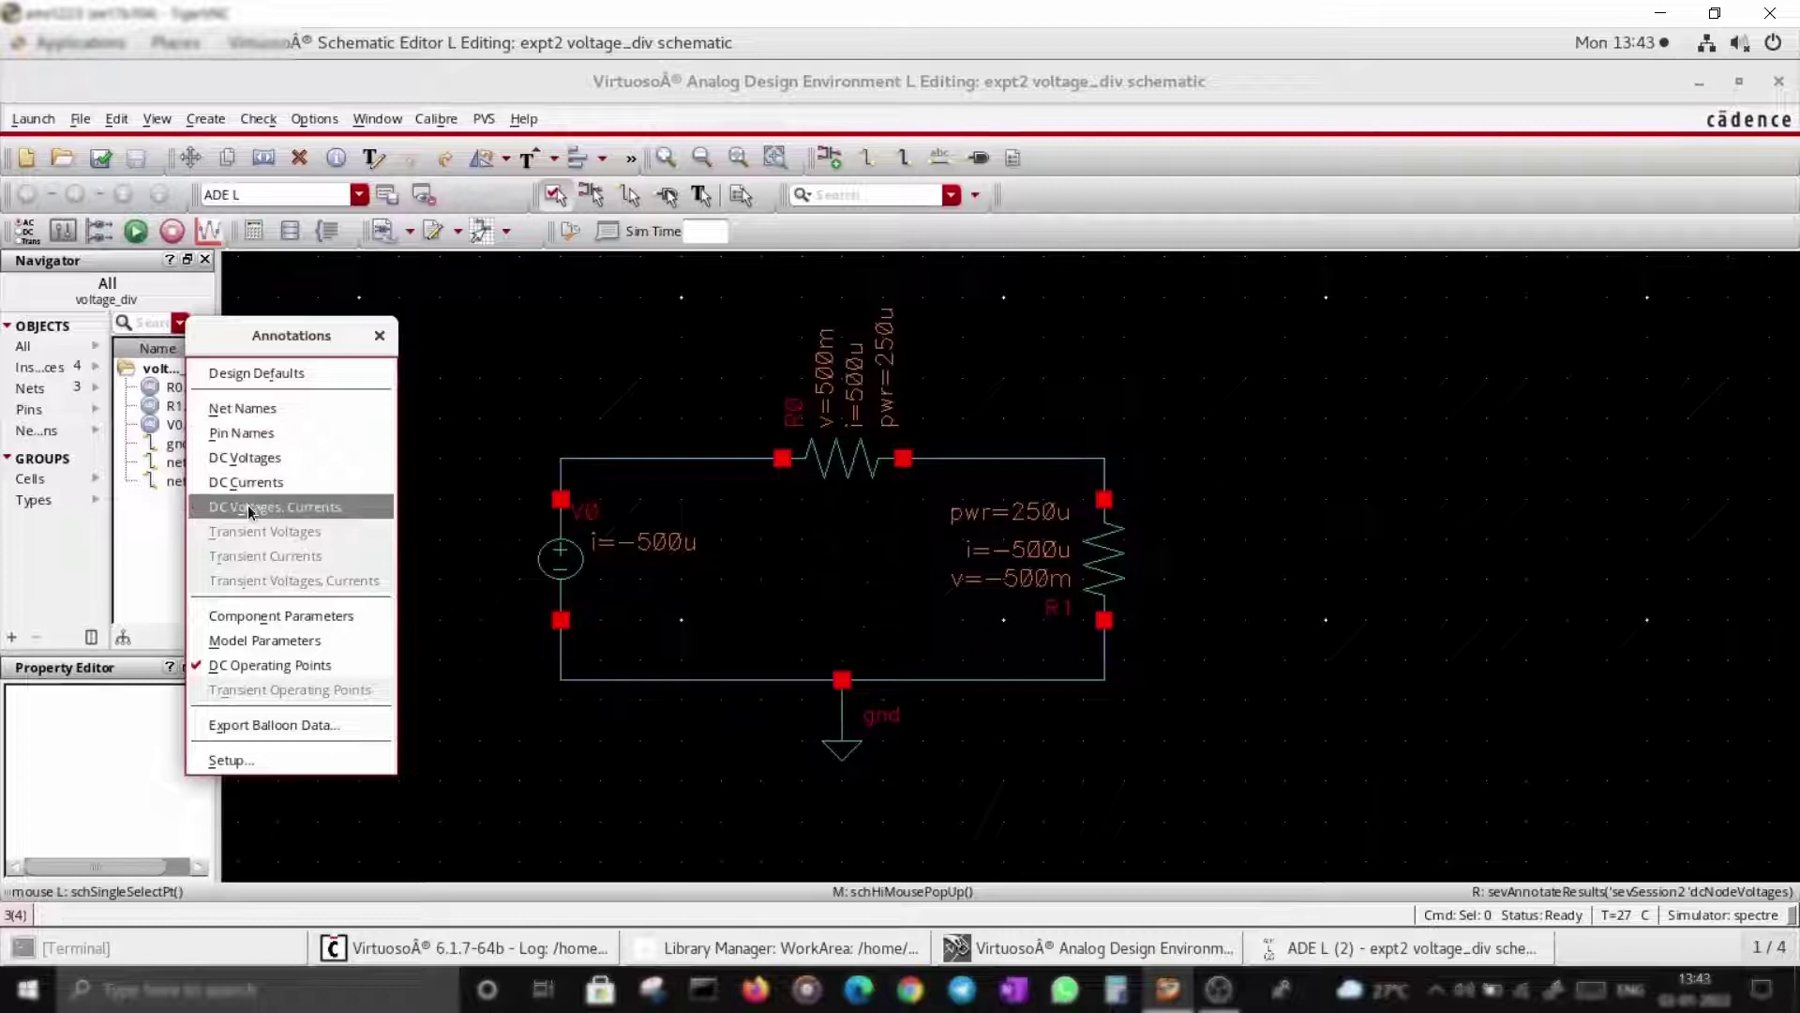
{"action": "left_click", "coordinate": [284, 618]}
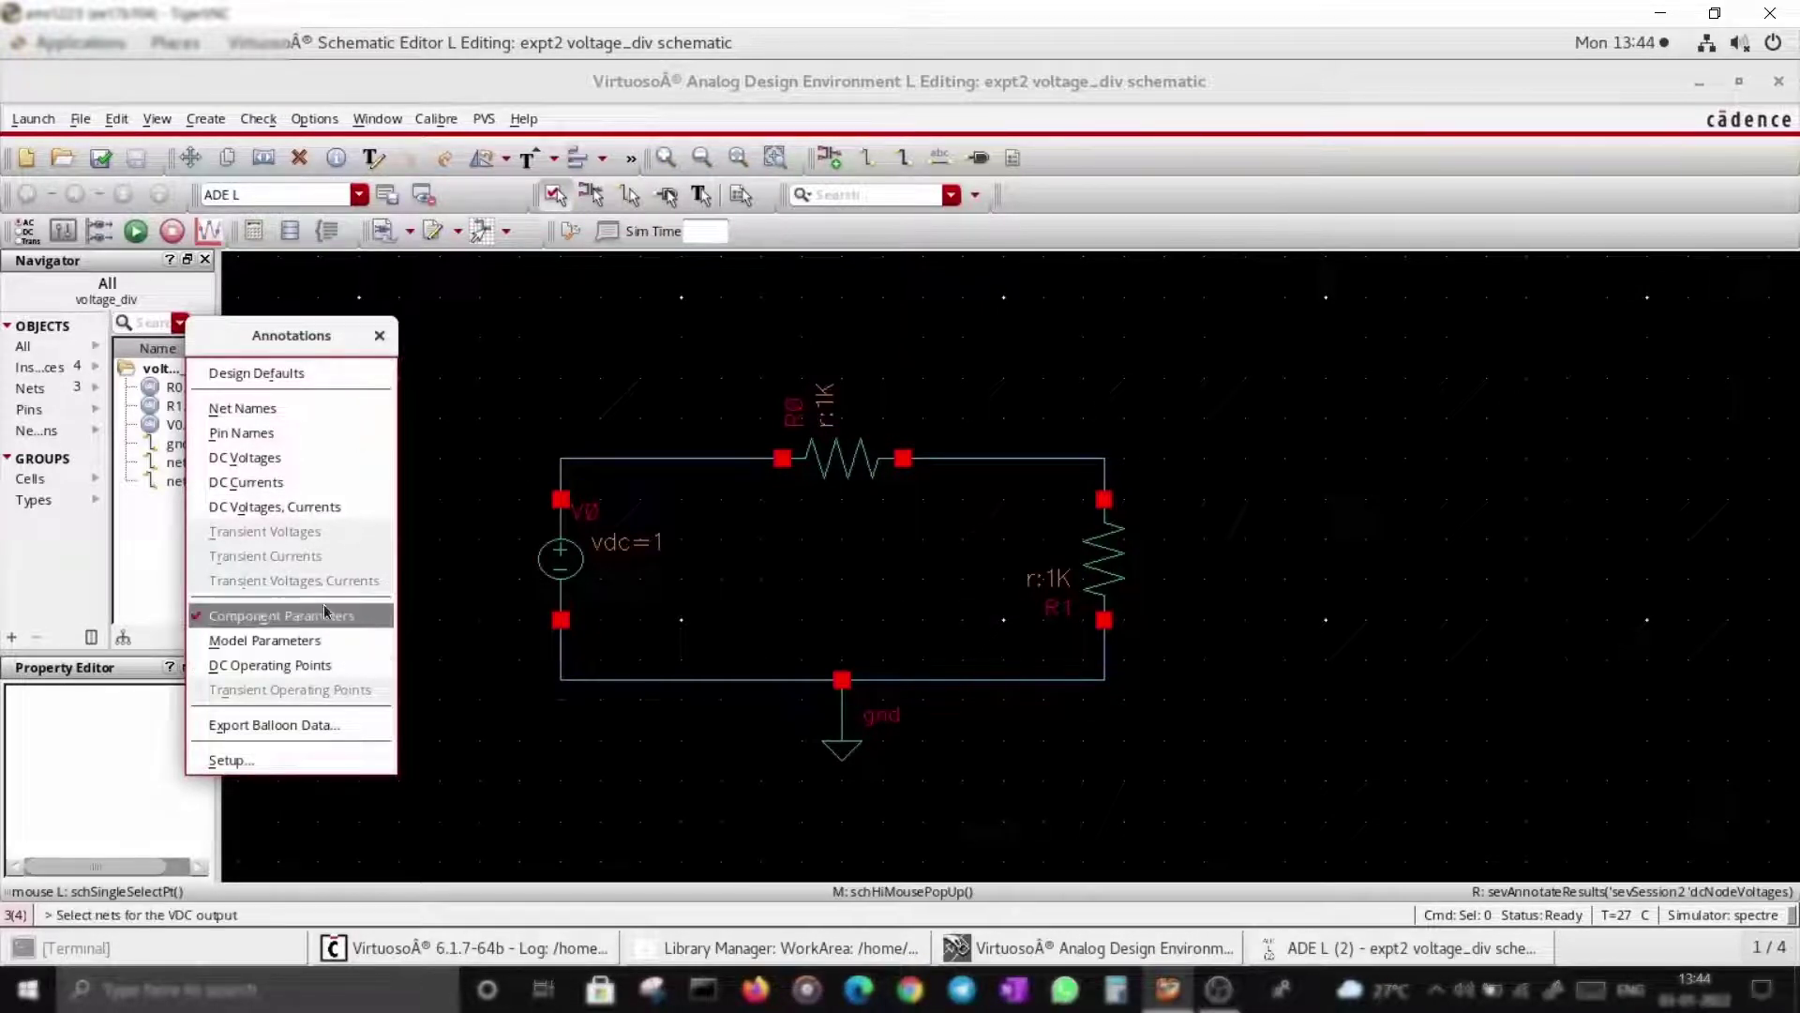
{"action": "left_click", "coordinate": [279, 459]}
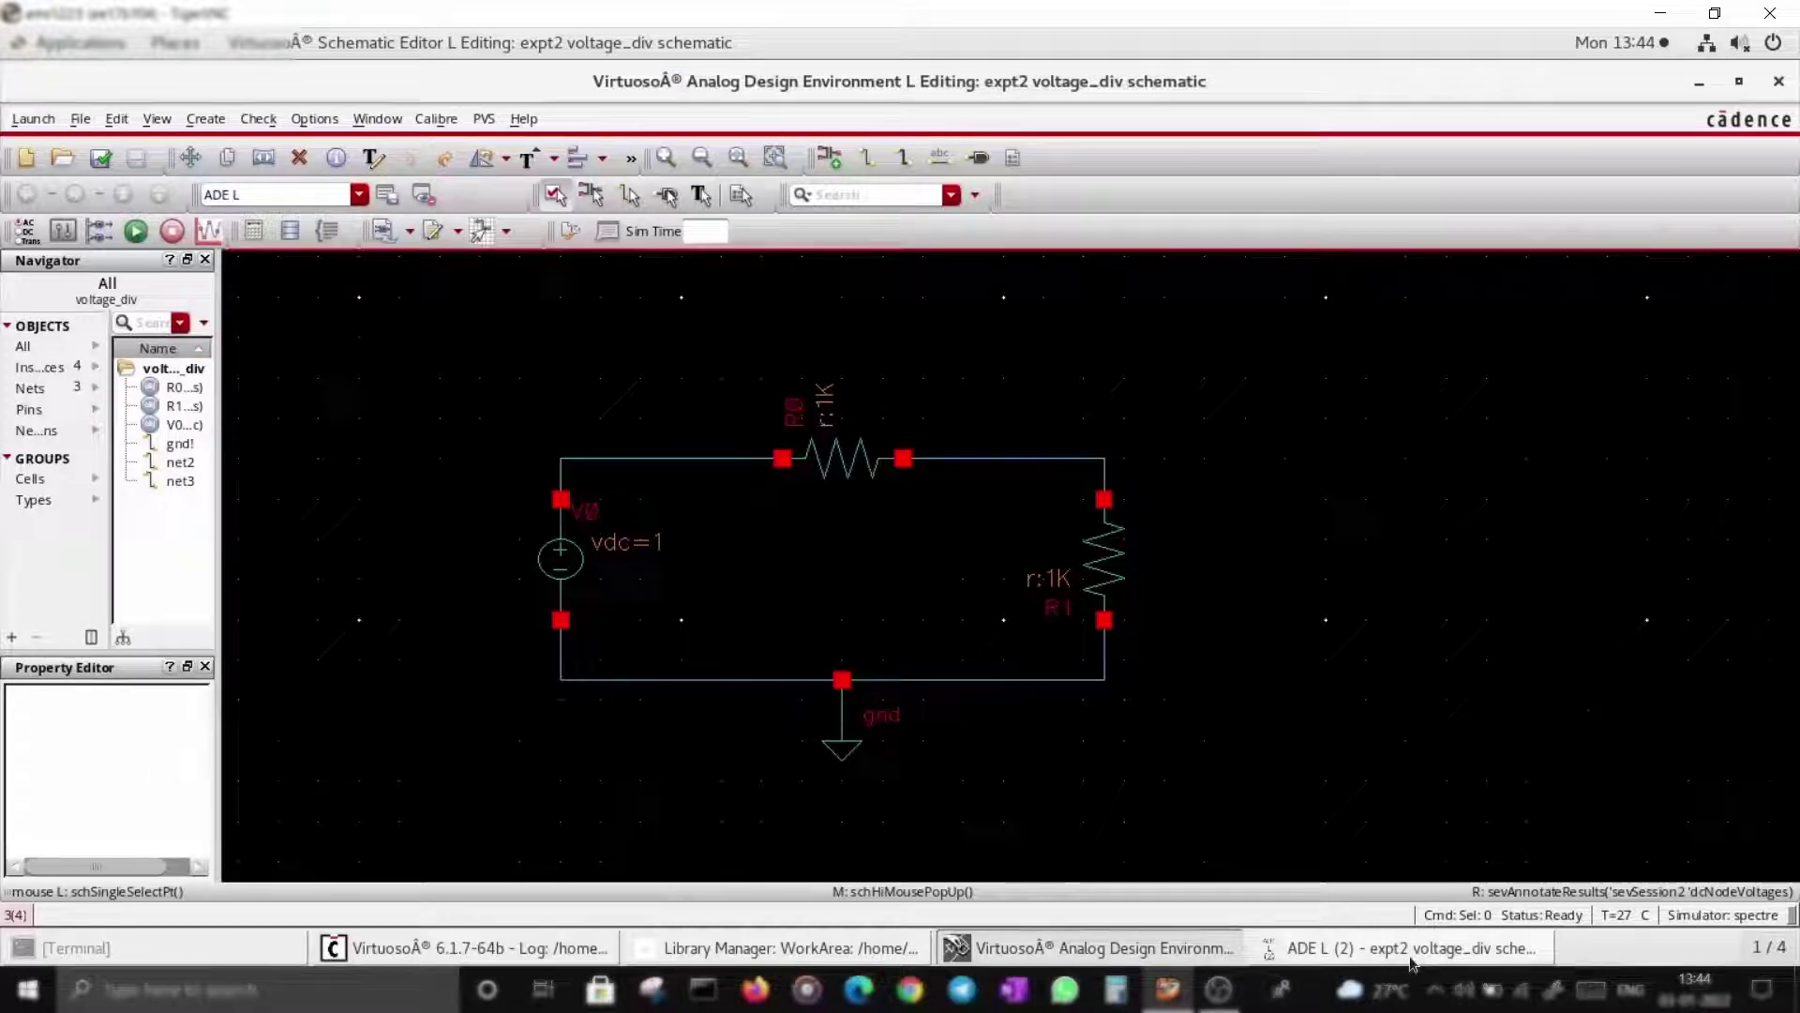
Cancel the net-selection prompt and delete the DC voltage source V0.
{"action": "key", "text": "Escape"}
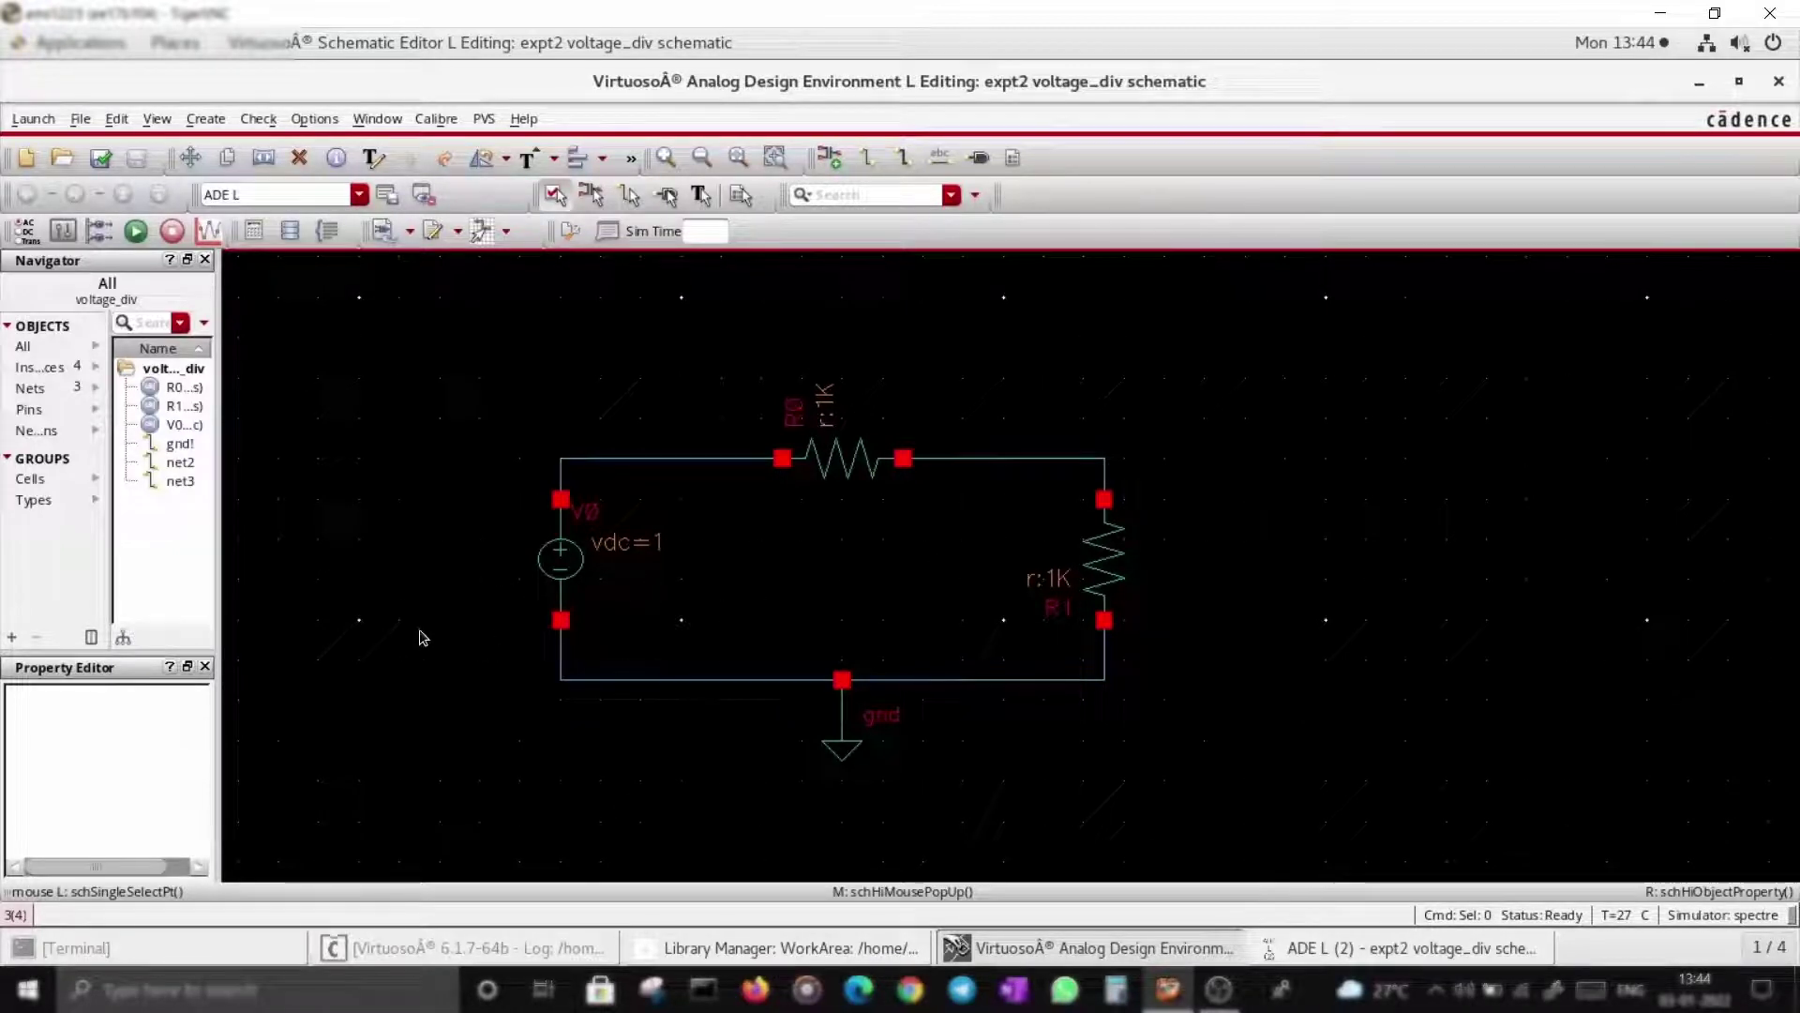
{"action": "left_click", "coordinate": [557, 583]}
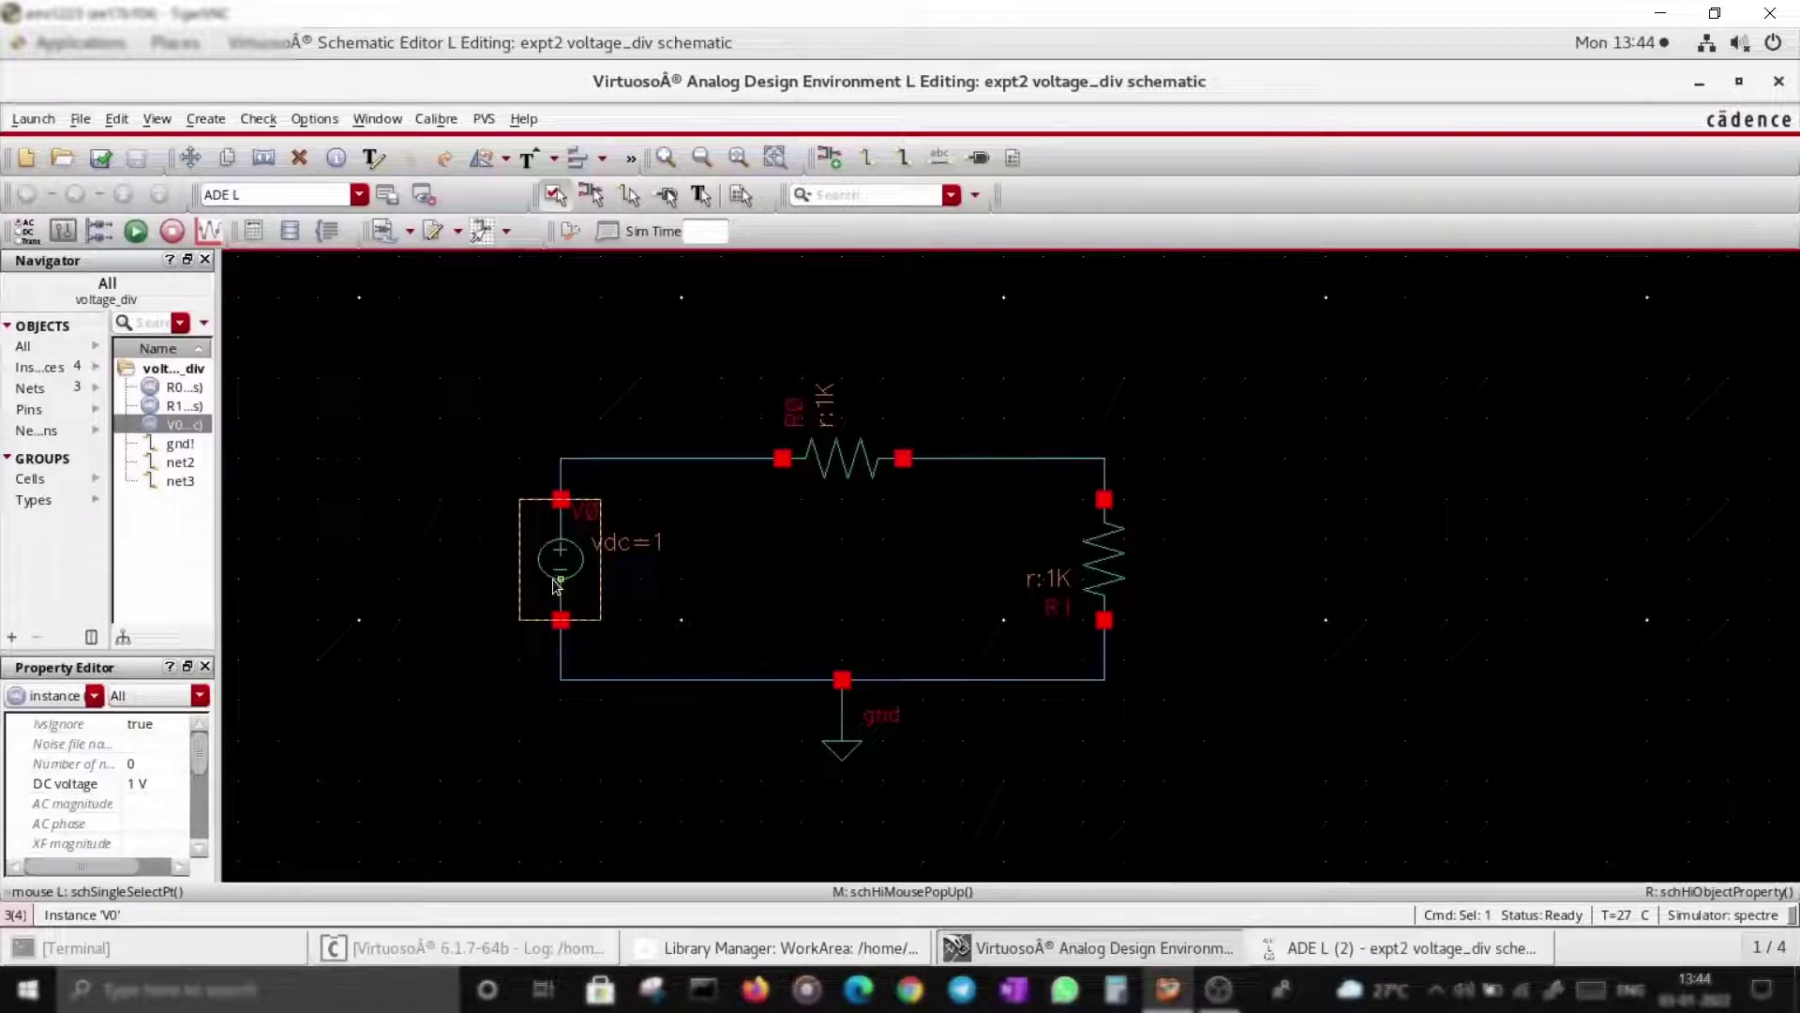
{"action": "key", "text": "Delete"}
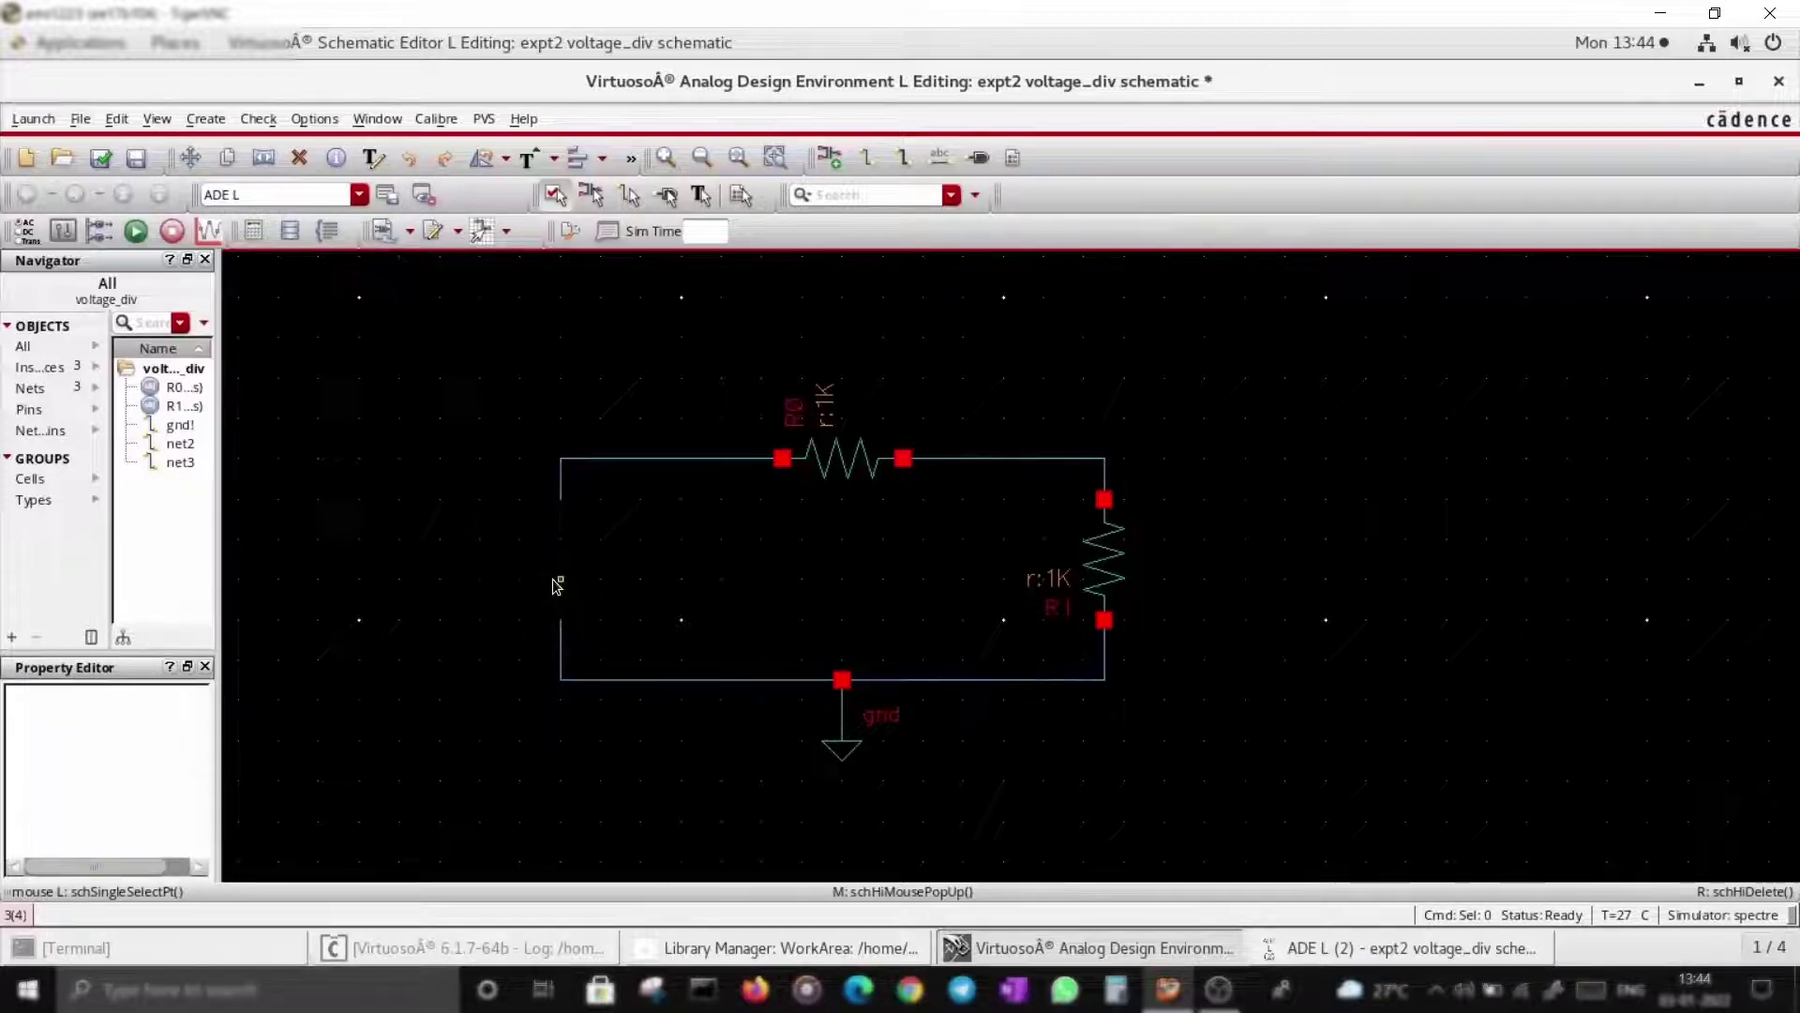
Start a new instance with the cell name changed from gnd to vpulse.
{"action": "key", "text": "i"}
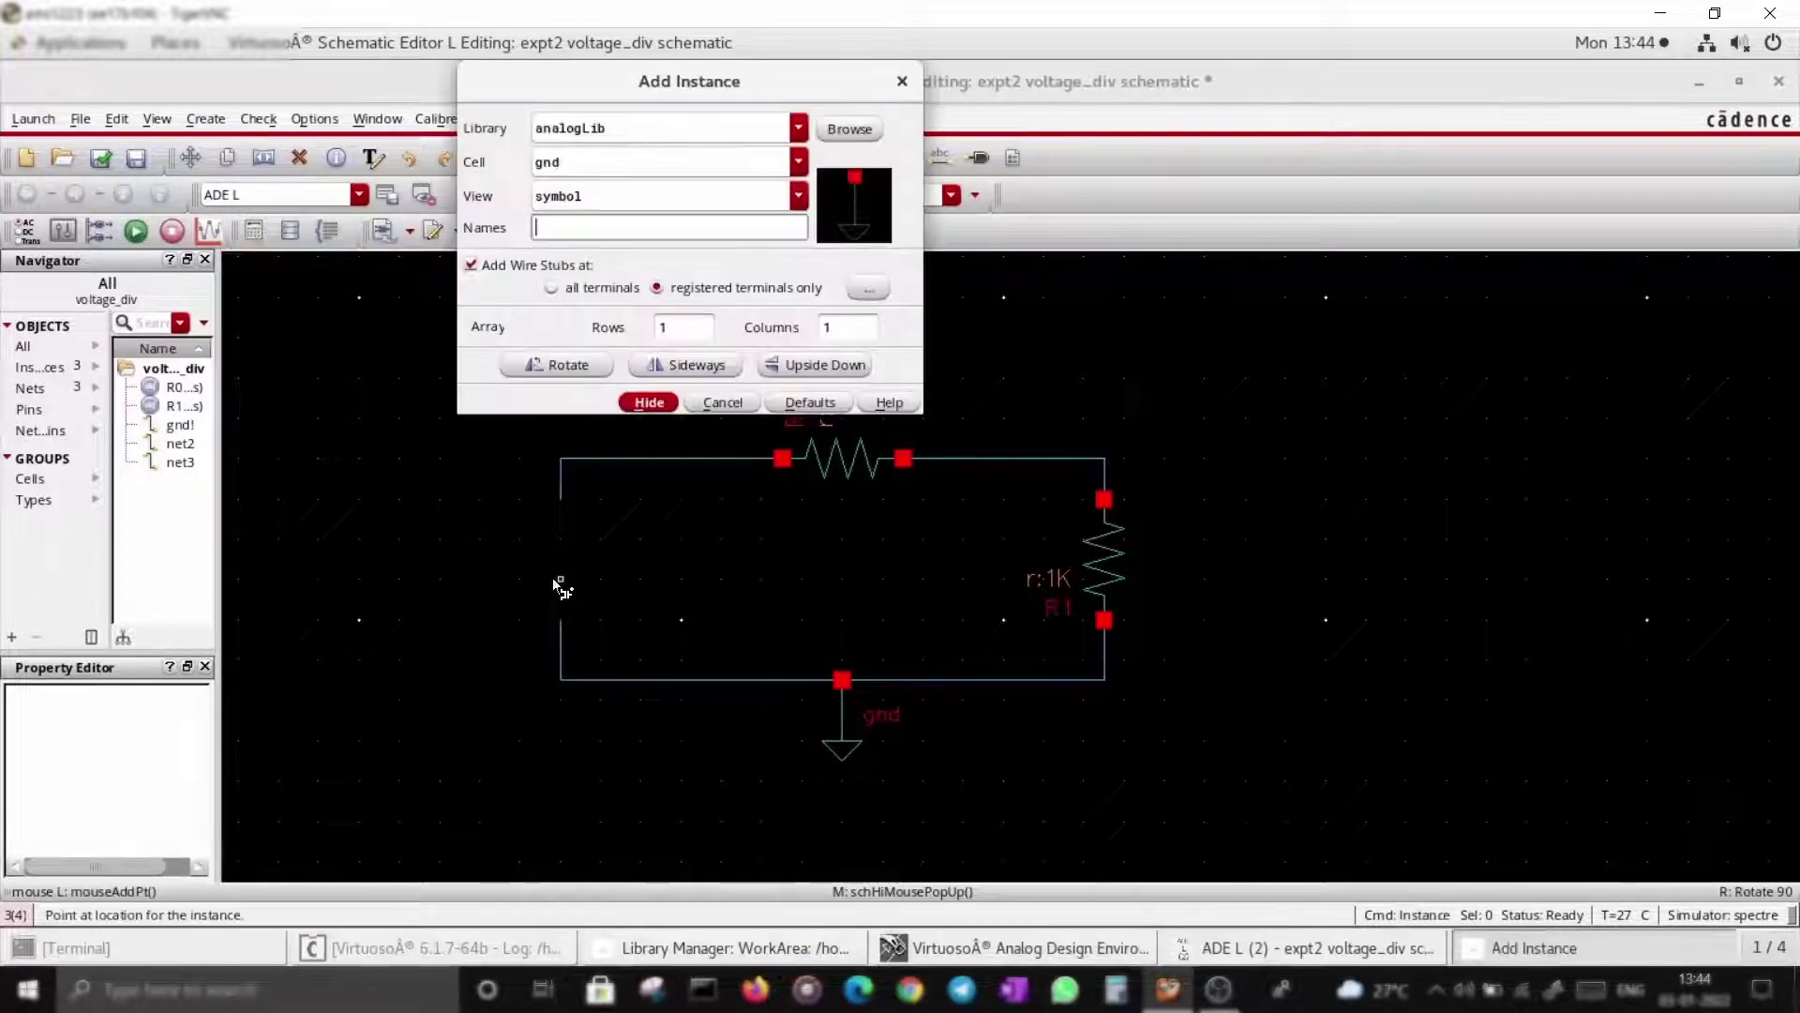
{"action": "left_click", "coordinate": [614, 161]}
{"action": "key", "text": "BackSpace"}
{"action": "key", "text": "BackSpace"}
{"action": "key", "text": "BackSpace"}
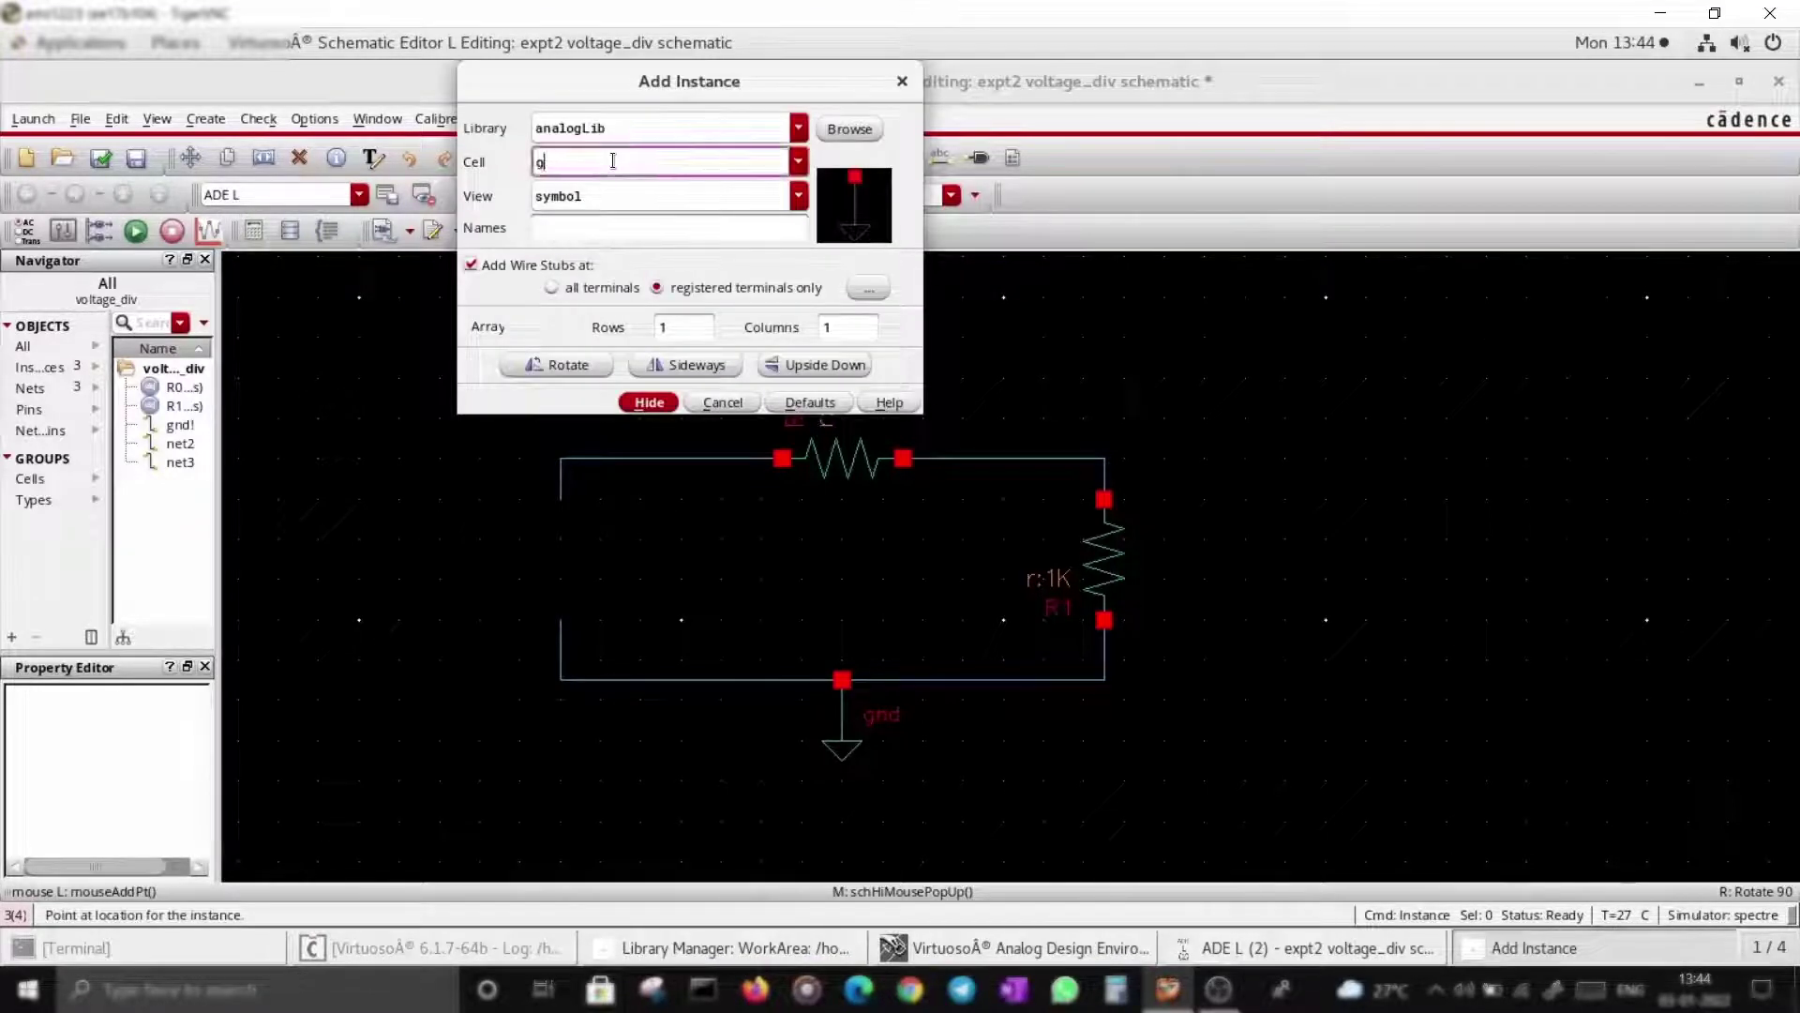
{"action": "type", "text": "vs"}
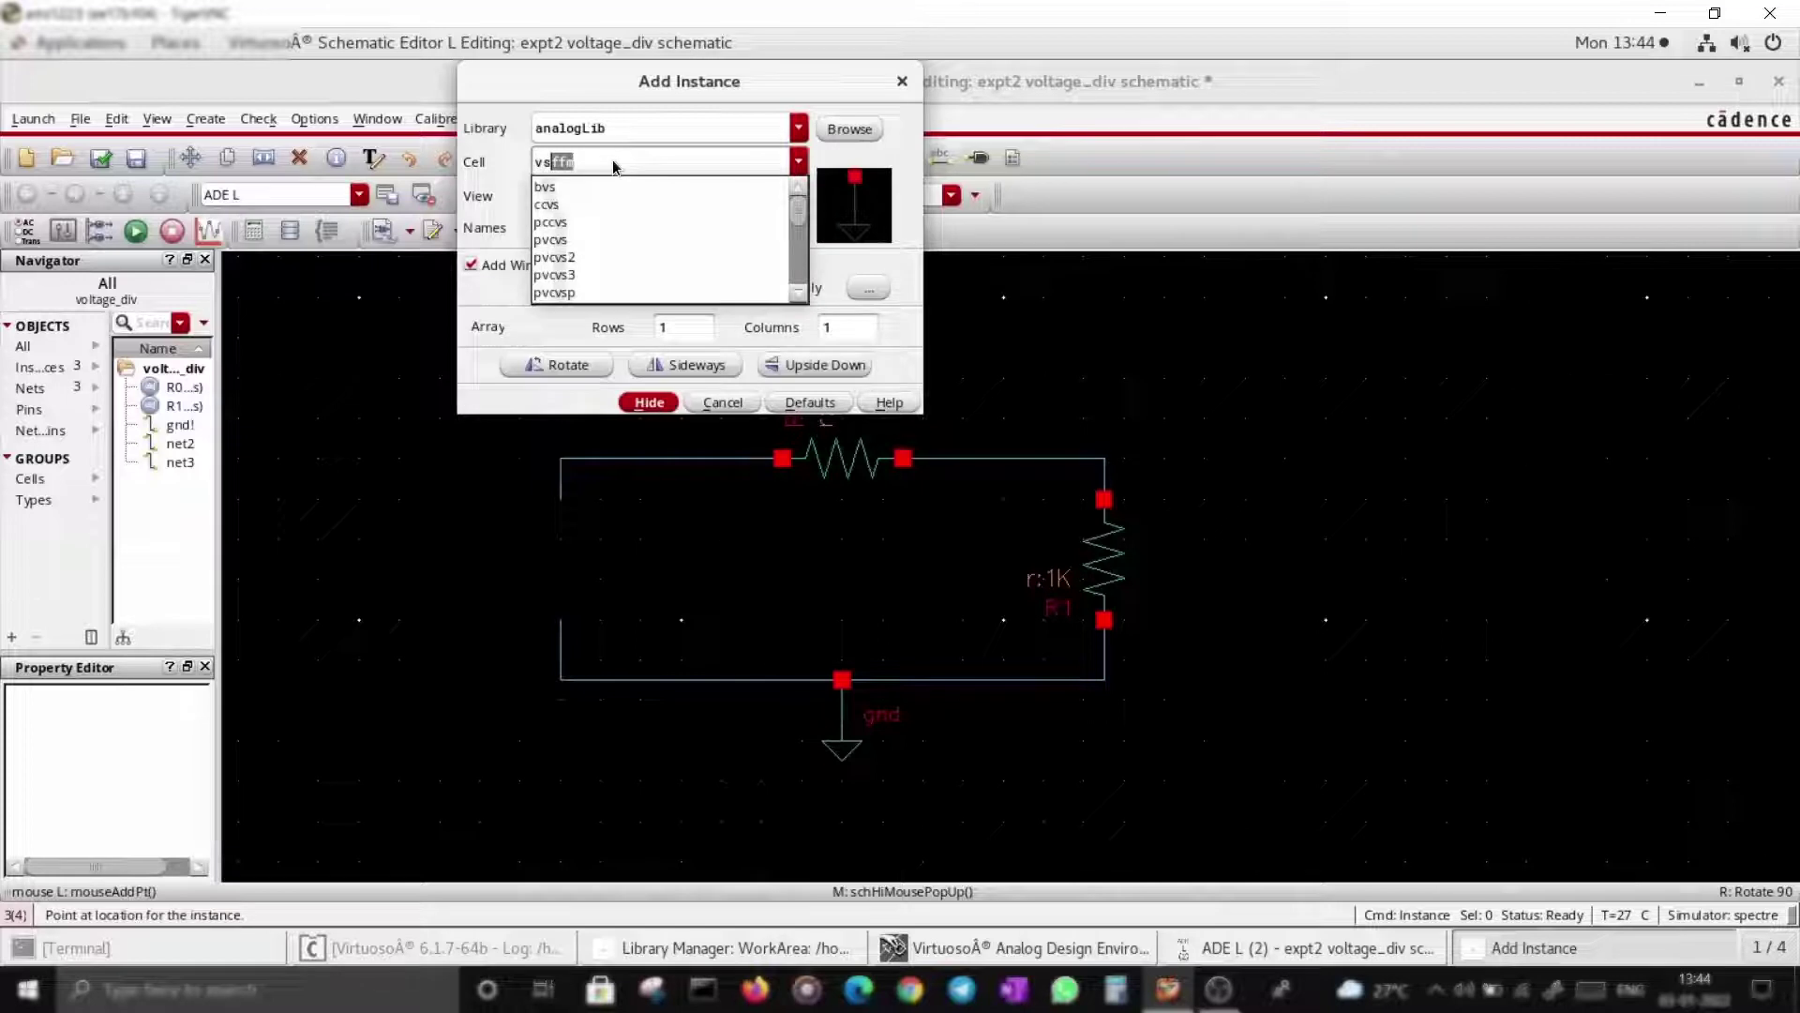
{"action": "type", "text": "i"}
{"action": "key", "text": "BackSpace"}
{"action": "key", "text": "BackSpace"}
{"action": "key", "text": "BackSpace"}
{"action": "type", "text": "pulse"}
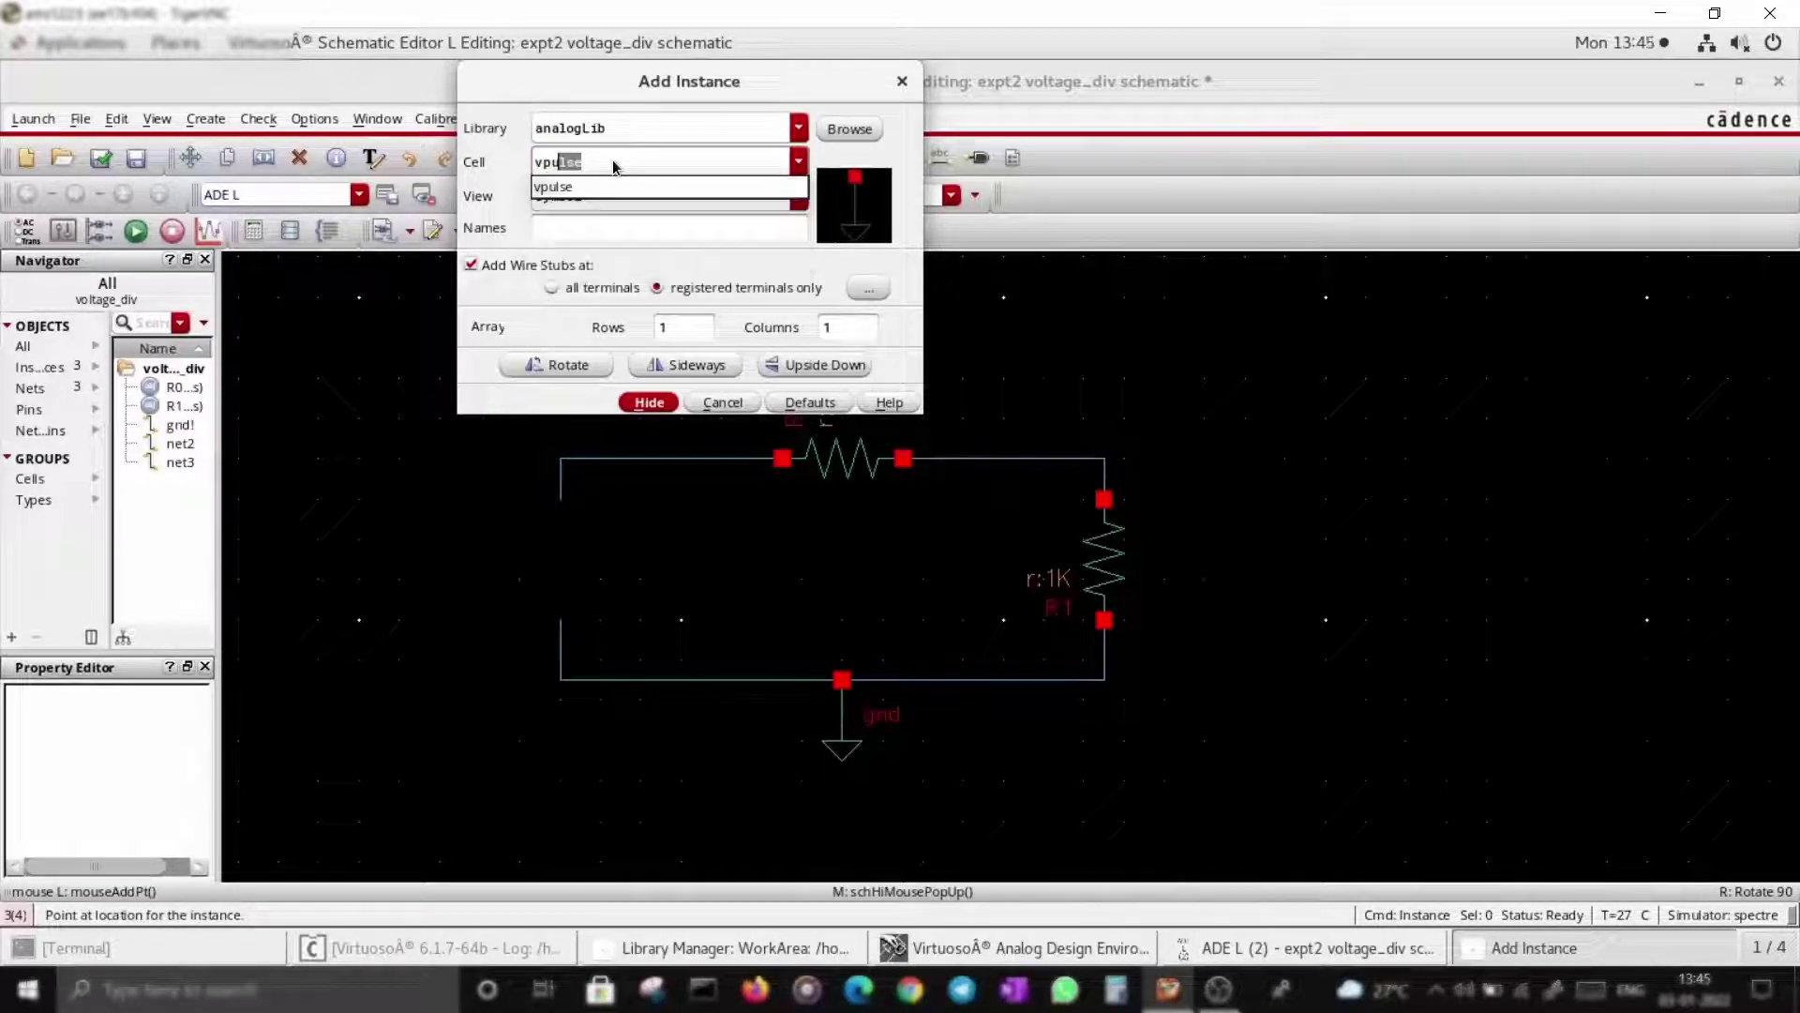
{"action": "left_click", "coordinate": [594, 188]}
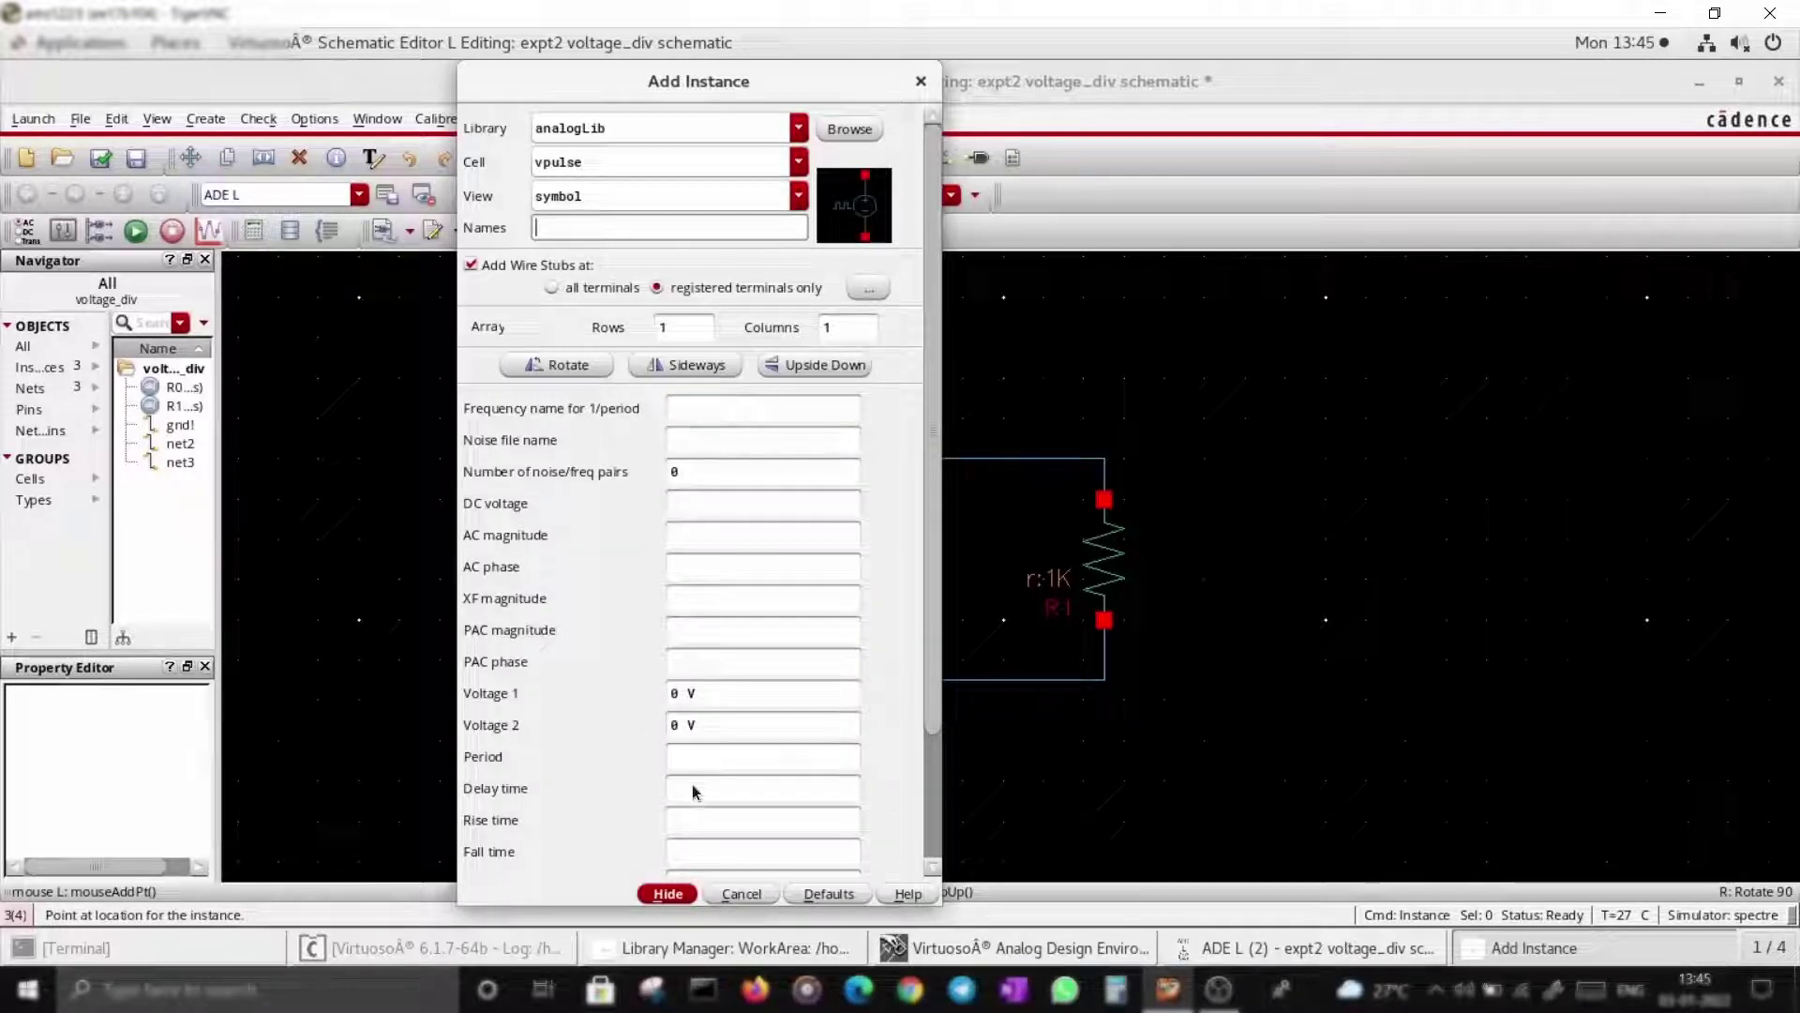
Set the pulse source's Voltage 2 to 1 V and its Period to 1 s.
{"action": "scroll", "coordinate": [681, 514], "scroll_direction": "down", "scroll_amount": 1}
{"action": "scroll", "coordinate": [698, 497], "scroll_direction": "up", "scroll_amount": 1}
{"action": "scroll", "coordinate": [709, 491], "scroll_direction": "down", "scroll_amount": 1}
{"action": "scroll", "coordinate": [713, 487], "scroll_direction": "up", "scroll_amount": 1}
{"action": "scroll", "coordinate": [689, 537], "scroll_direction": "down", "scroll_amount": 2}
{"action": "left_click", "coordinate": [714, 571]}
{"action": "key", "text": "BackSpace"}
{"action": "key", "text": "BackSpace"}
{"action": "key", "text": "BackSpace"}
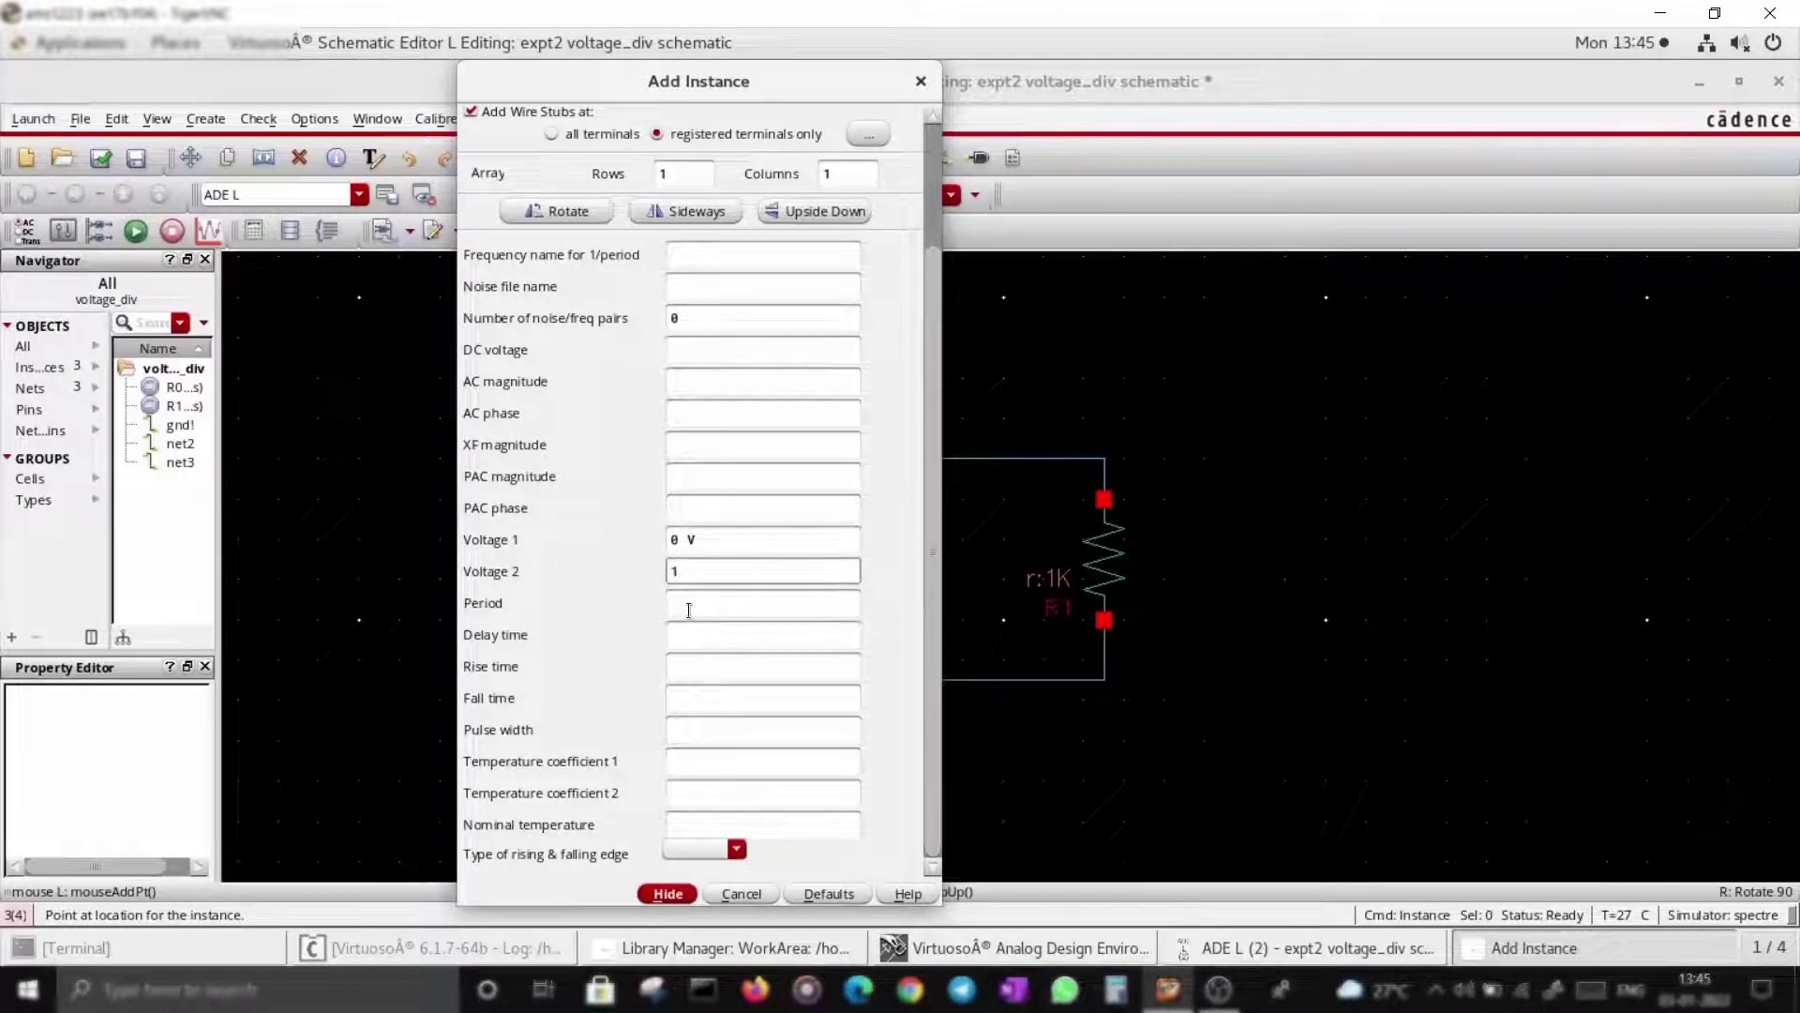
{"action": "left_click", "coordinate": [689, 605]}
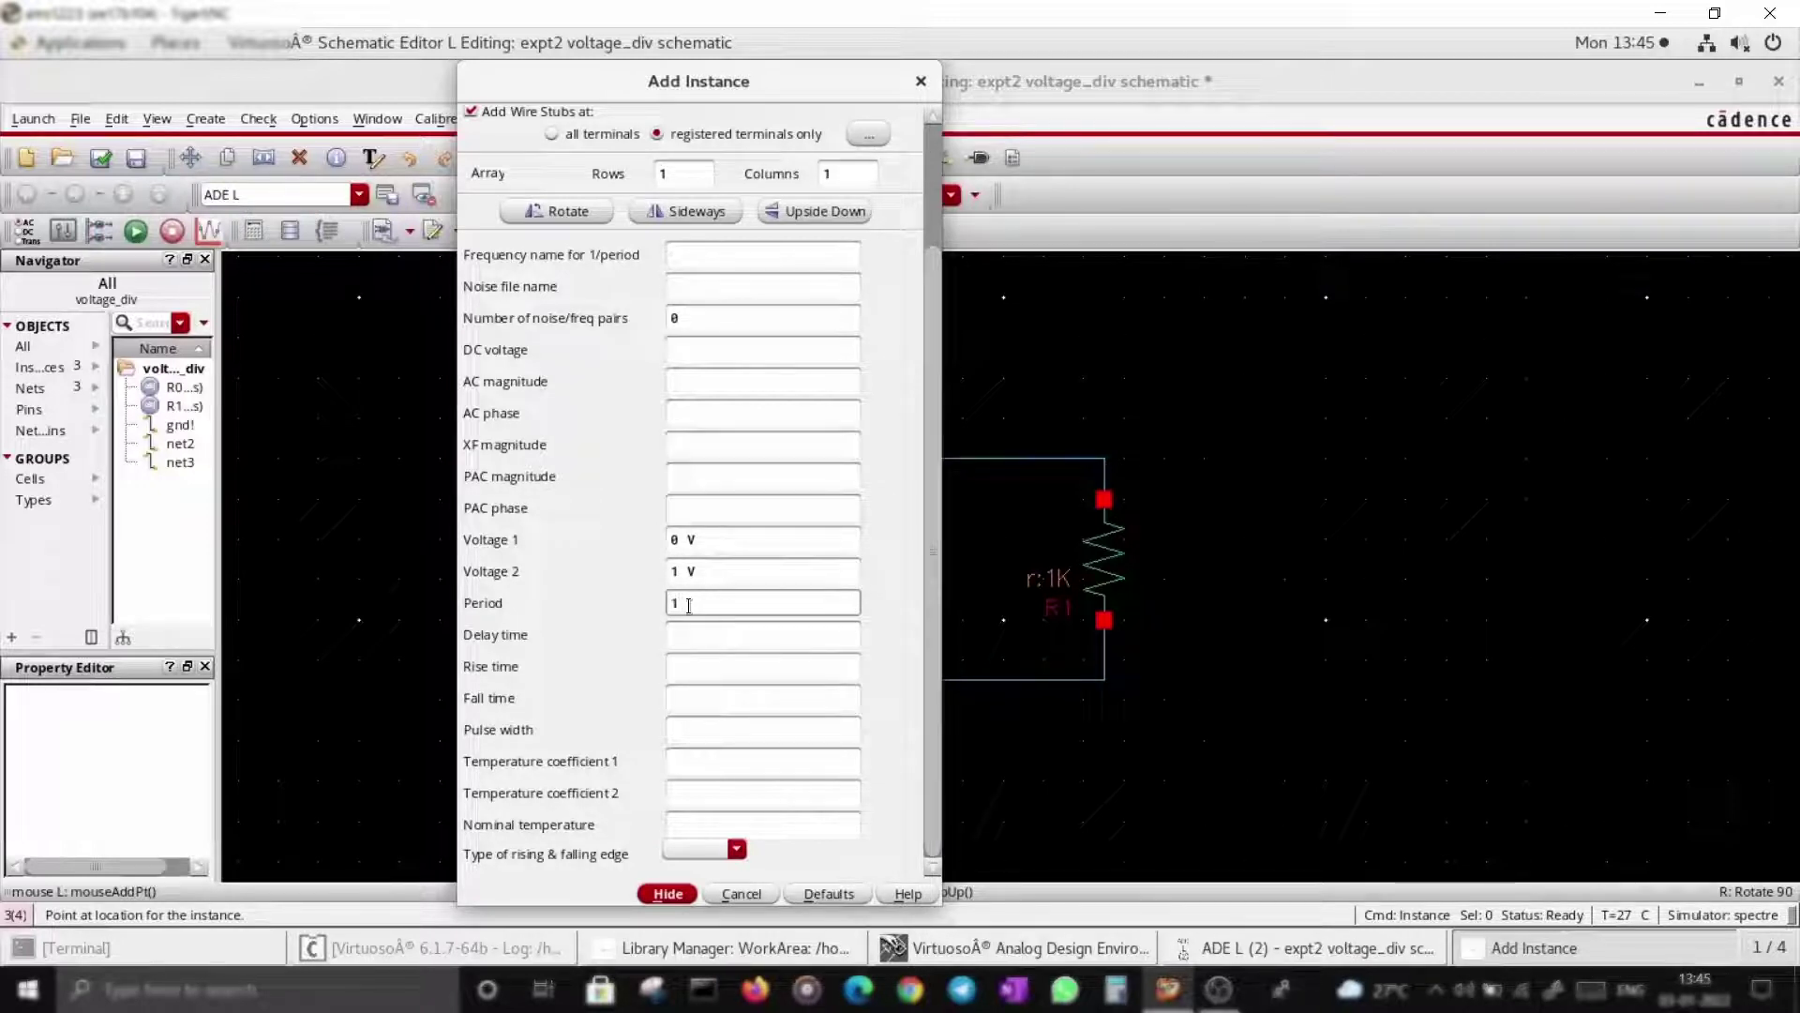
{"action": "type", "text": "1"}
{"action": "left_click", "coordinate": [711, 640]}
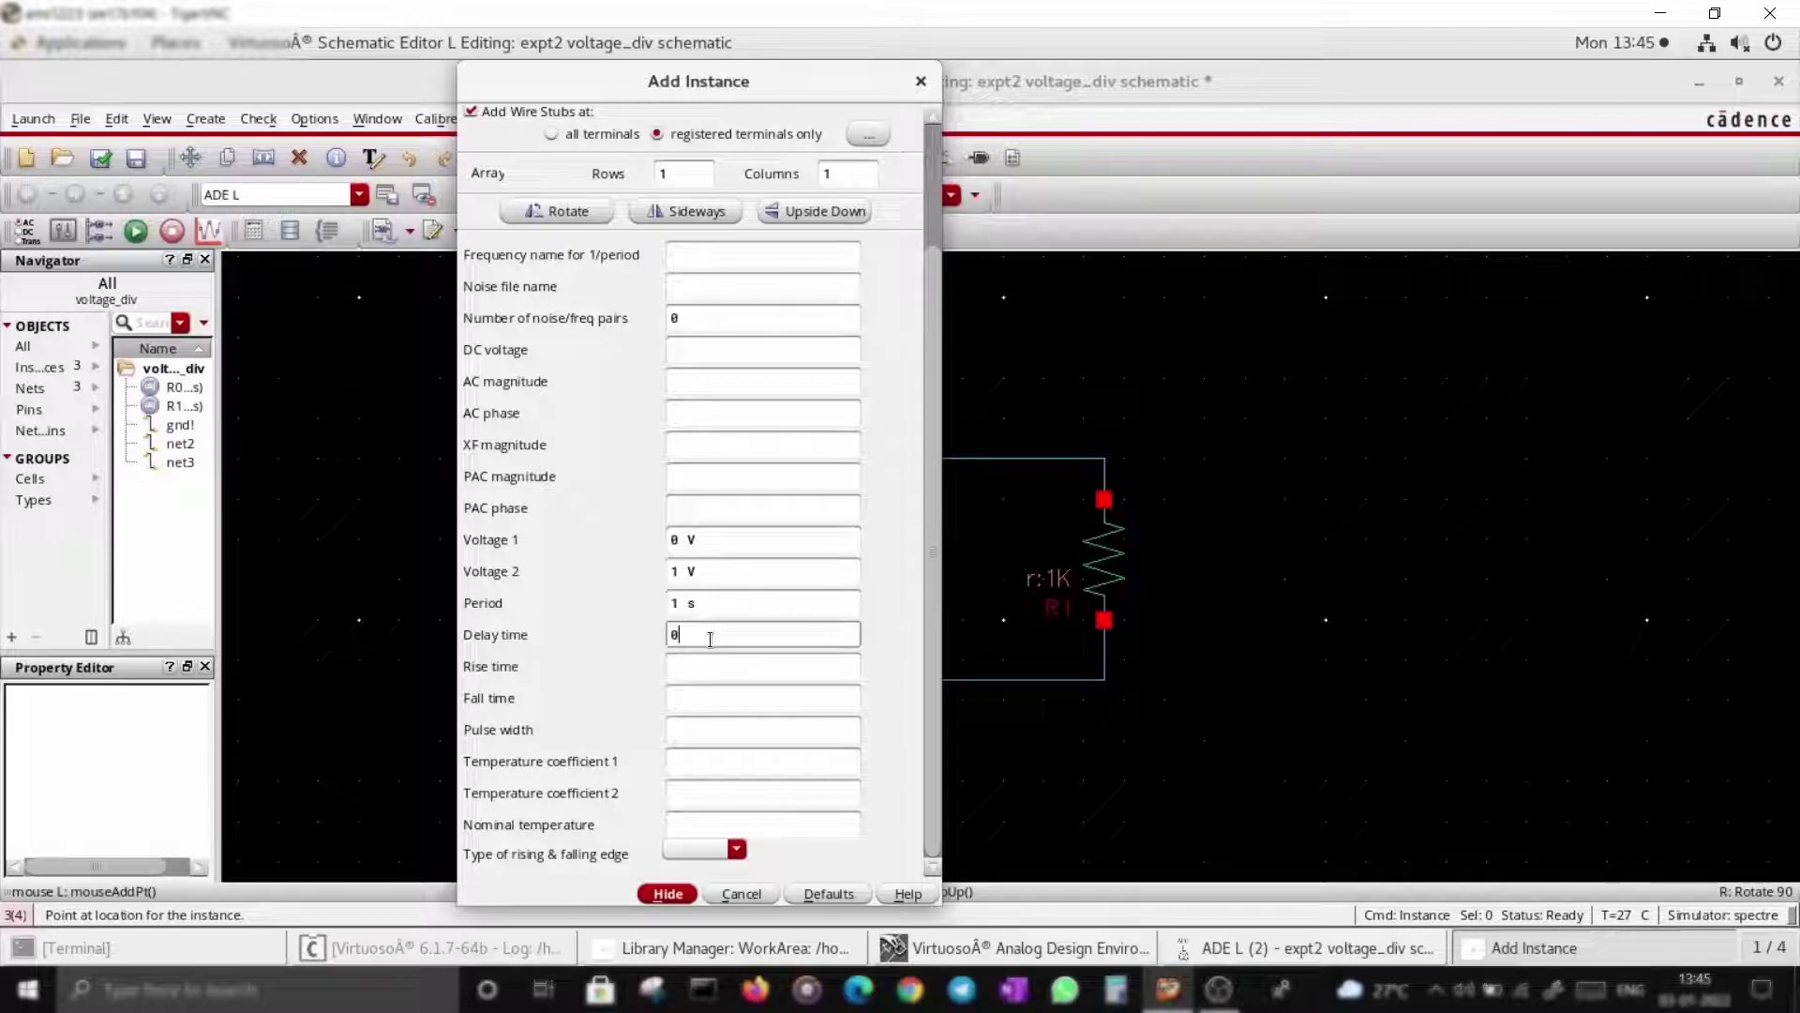
Set delay 0, rise and fall time 1m, pulse width 0.5 and linear edges.
{"action": "left_click", "coordinate": [705, 667]}
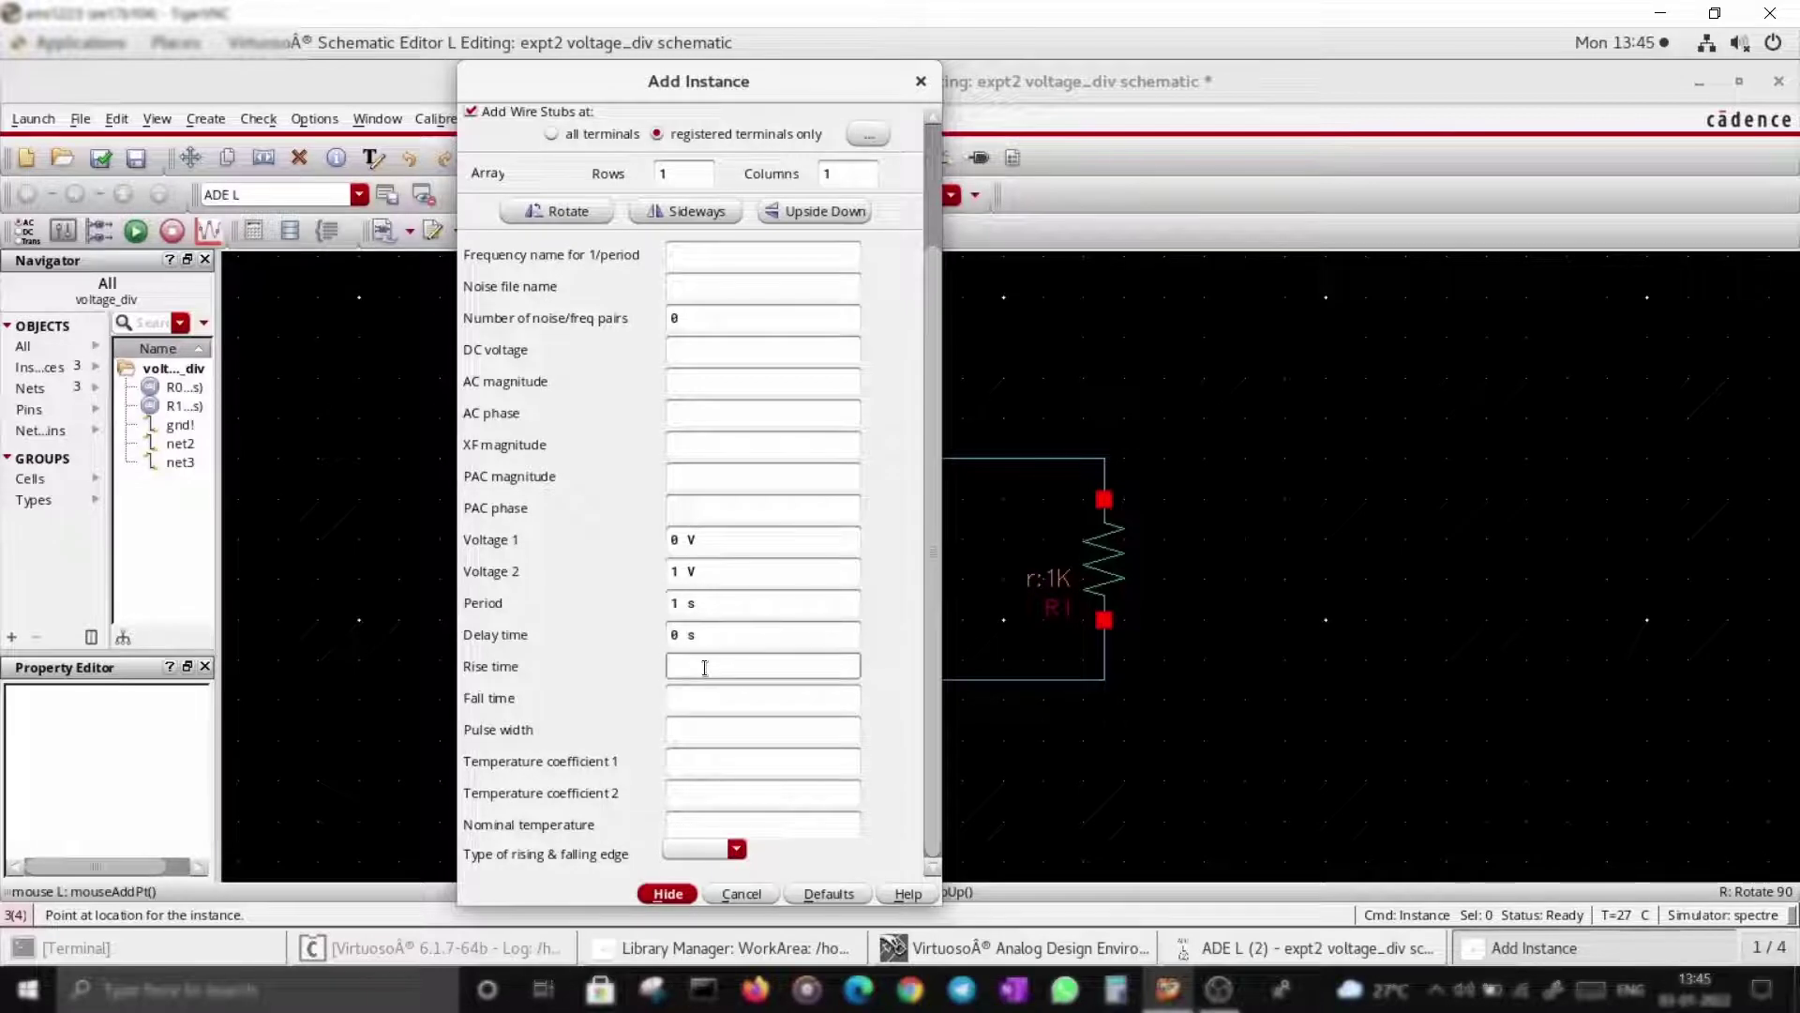
{"action": "type", "text": "1m"}
{"action": "left_click", "coordinate": [696, 696]}
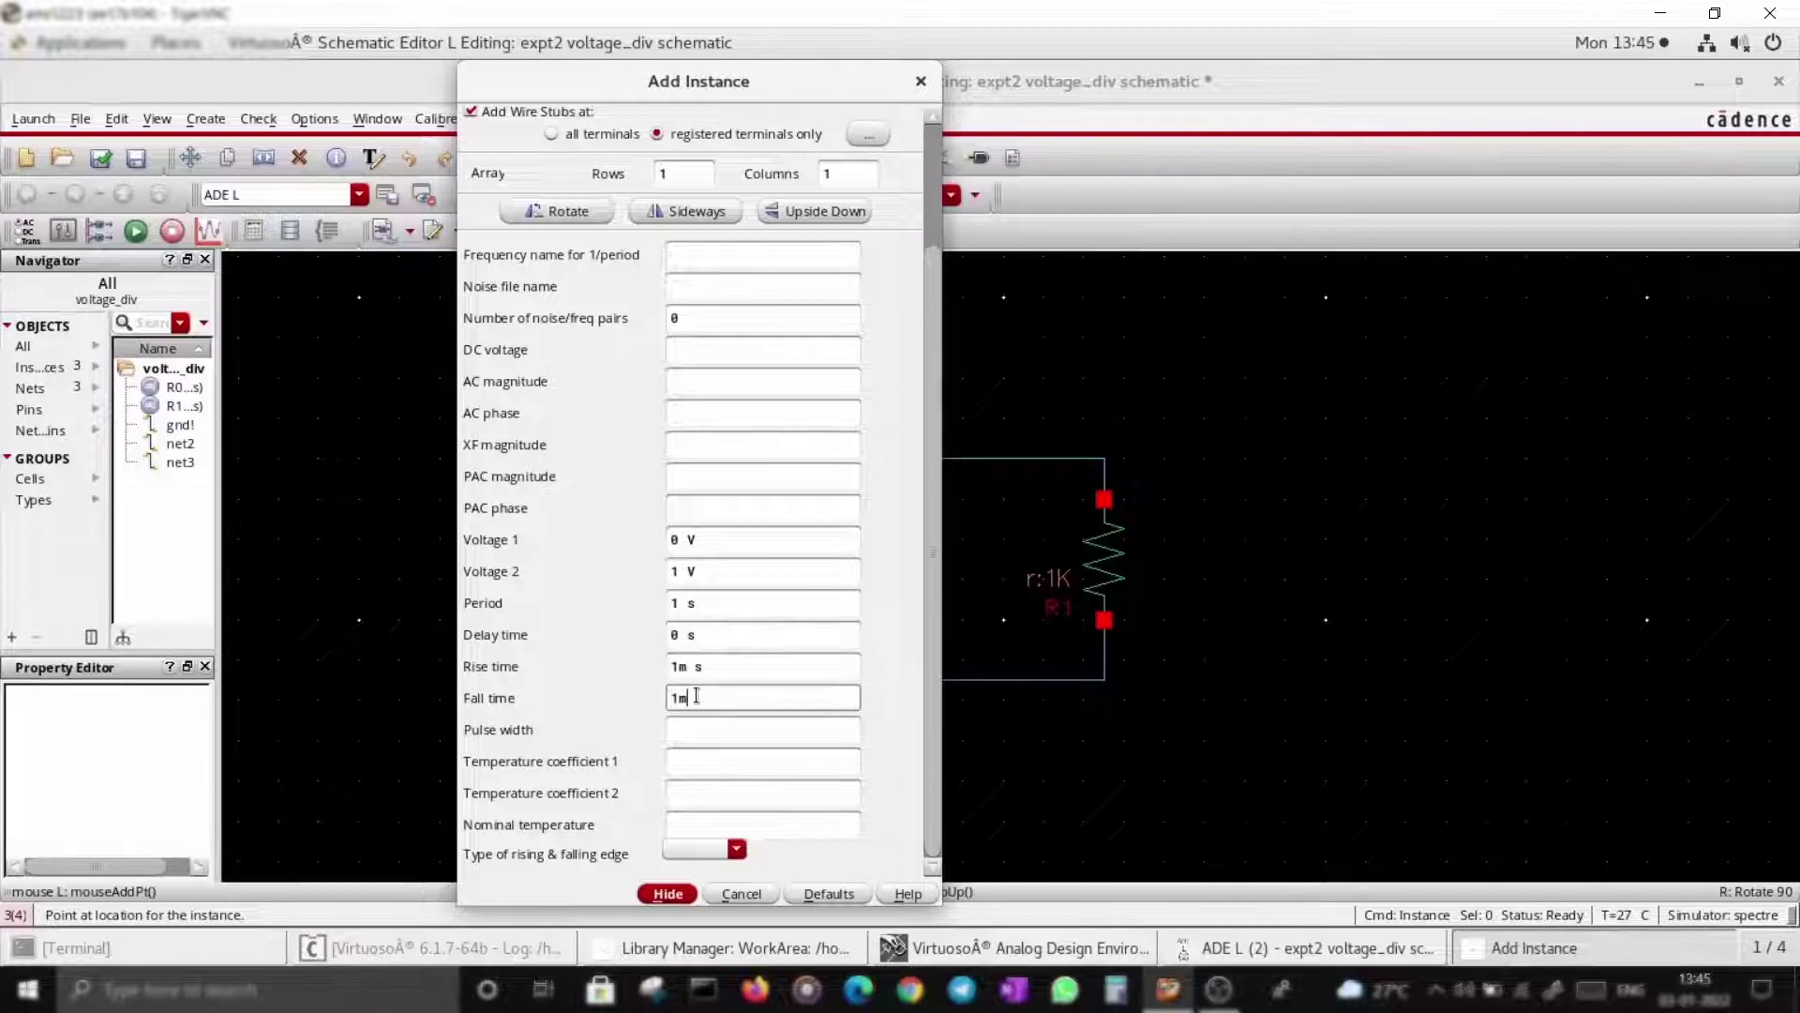
{"action": "left_click", "coordinate": [698, 729]}
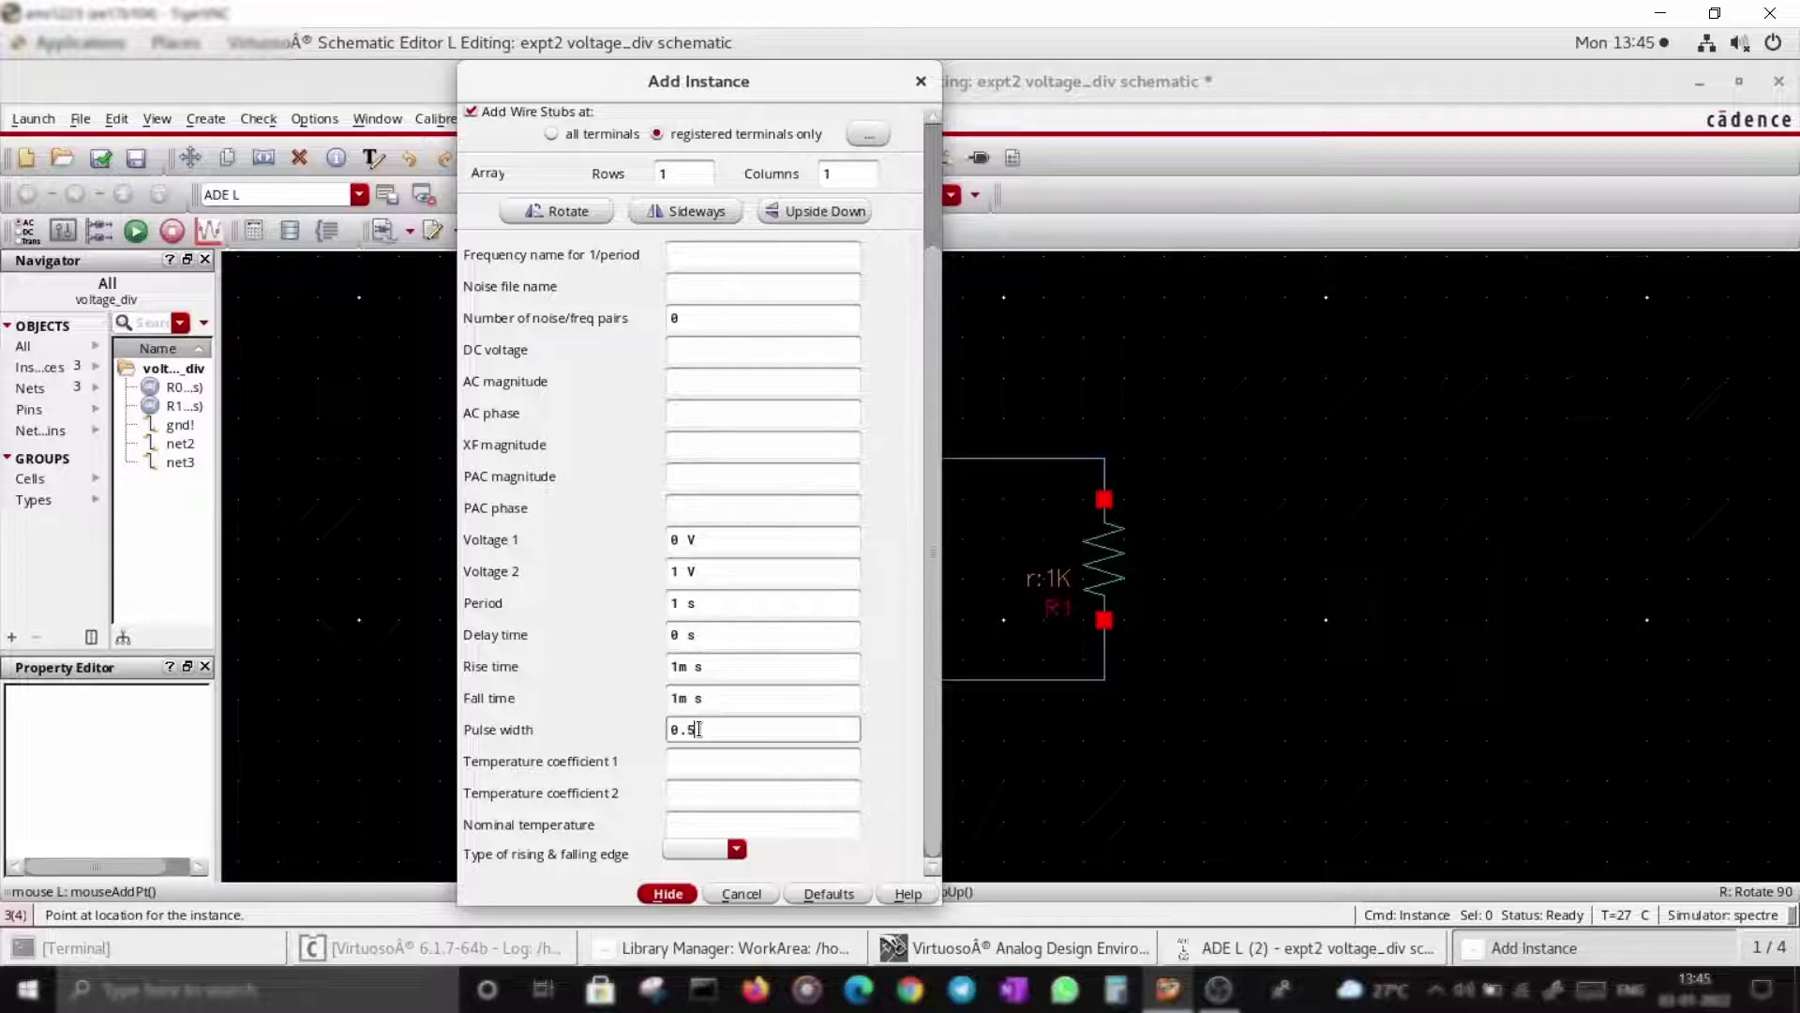
{"action": "left_click", "coordinate": [737, 849]}
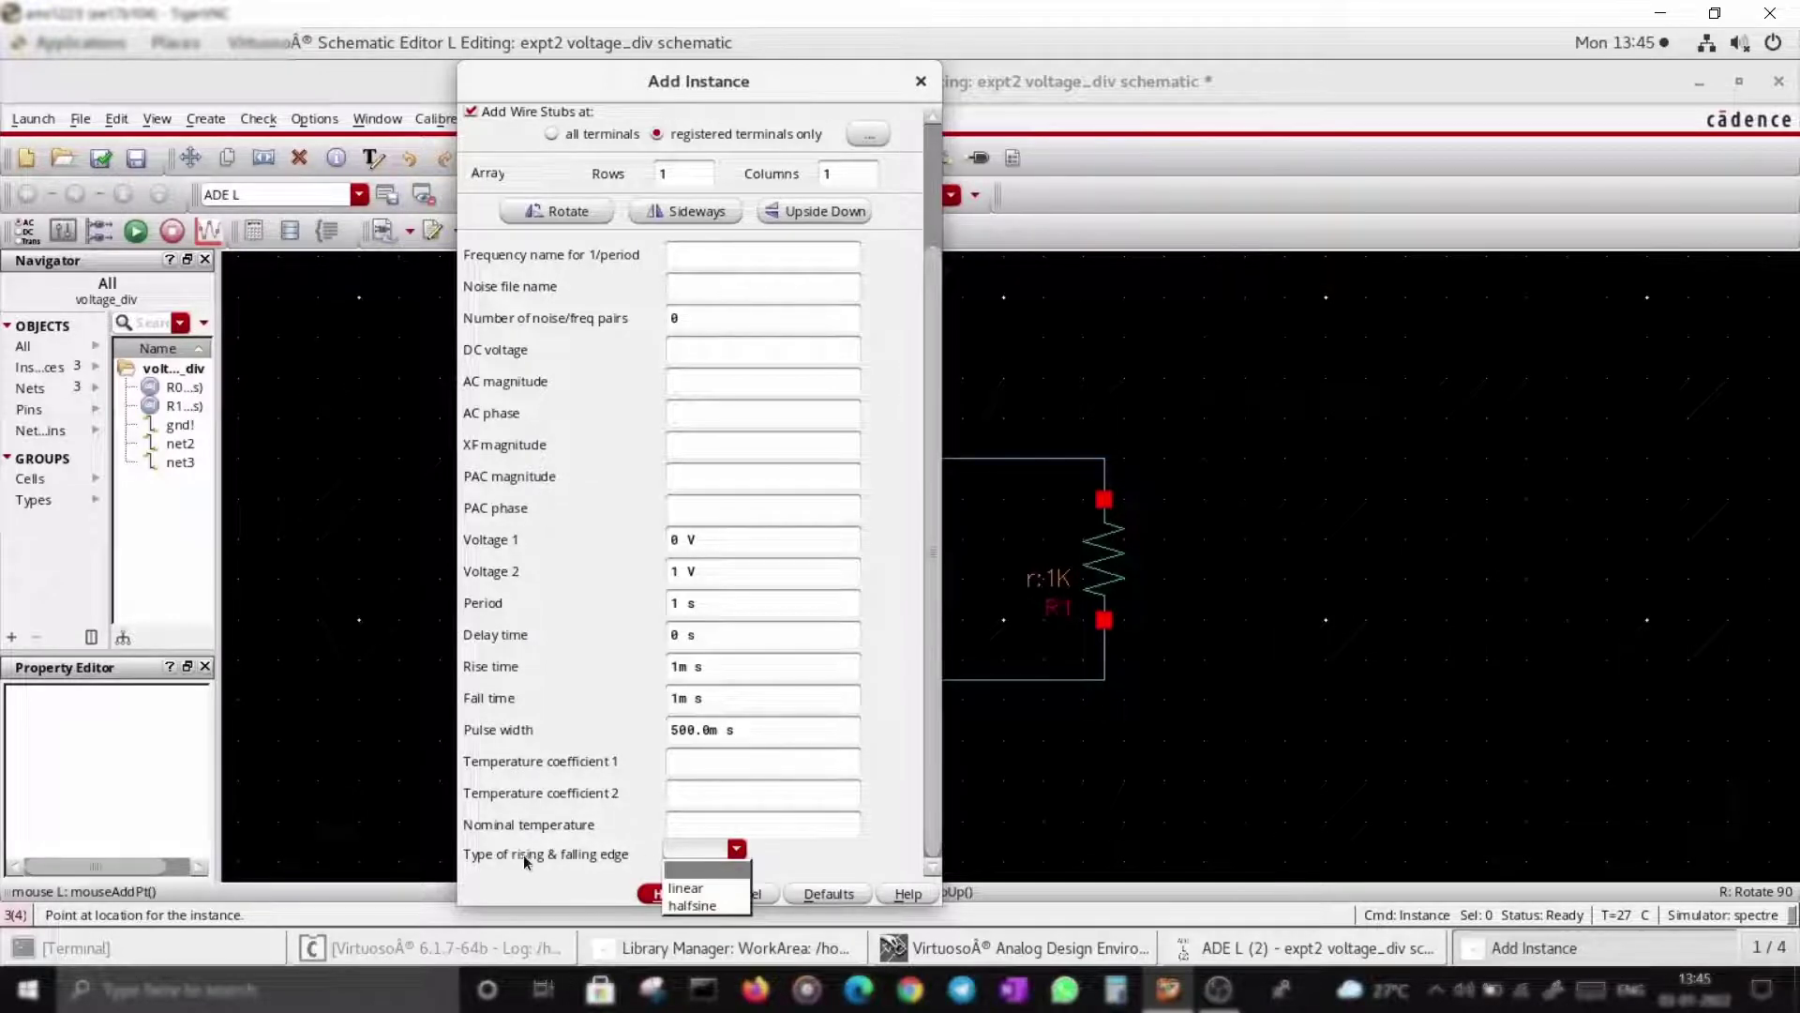
{"action": "left_click", "coordinate": [701, 889]}
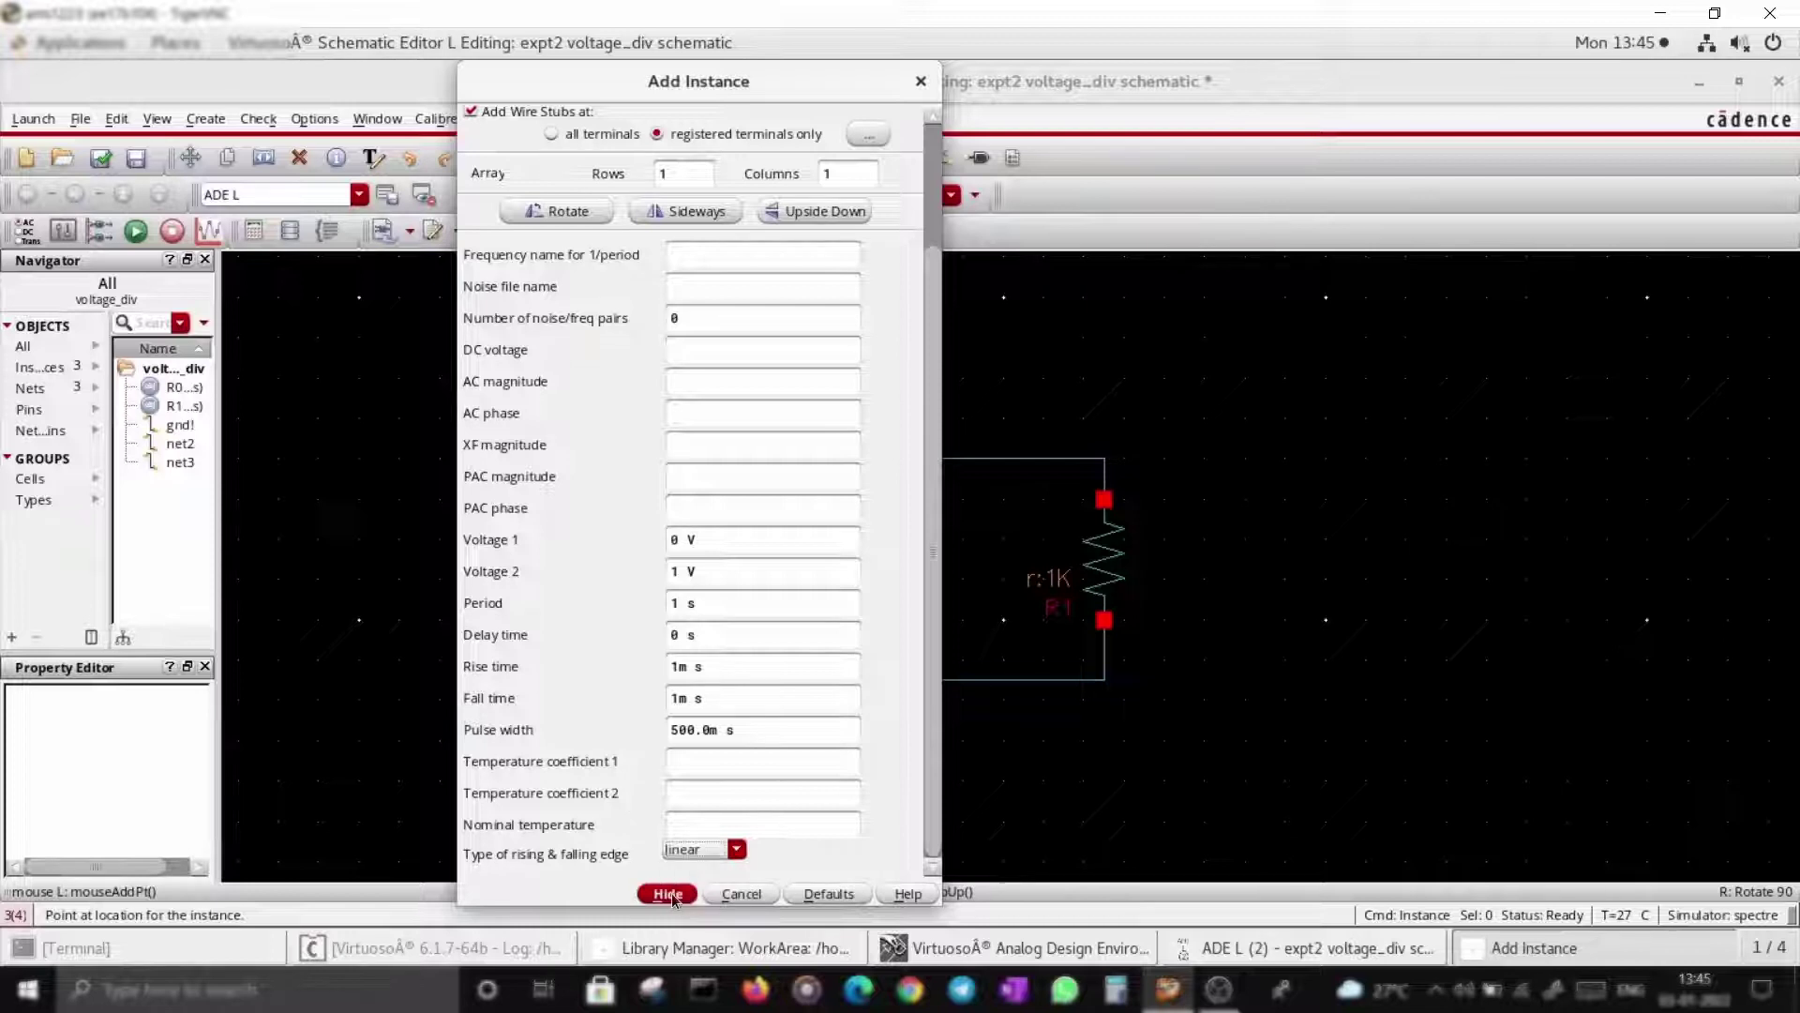
Place the vpulse source on the divider's left wire, then check and save.
{"action": "left_click", "coordinate": [673, 893]}
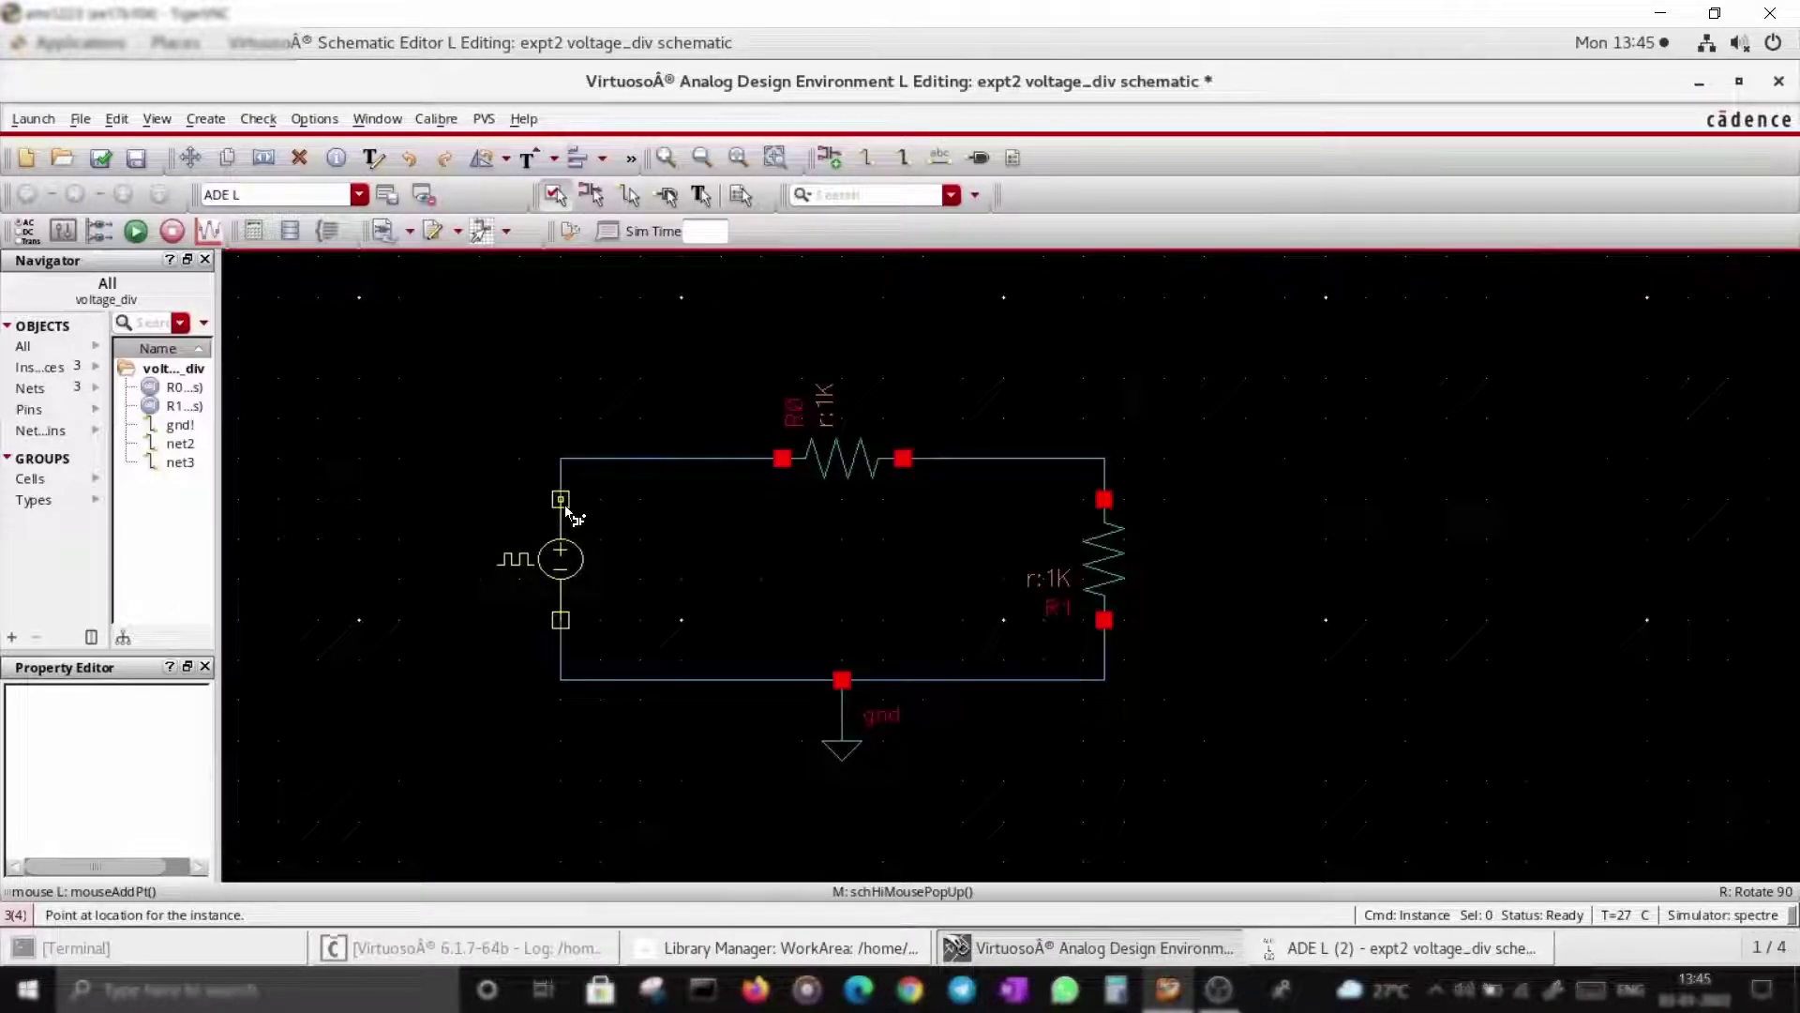
{"action": "left_click", "coordinate": [561, 500]}
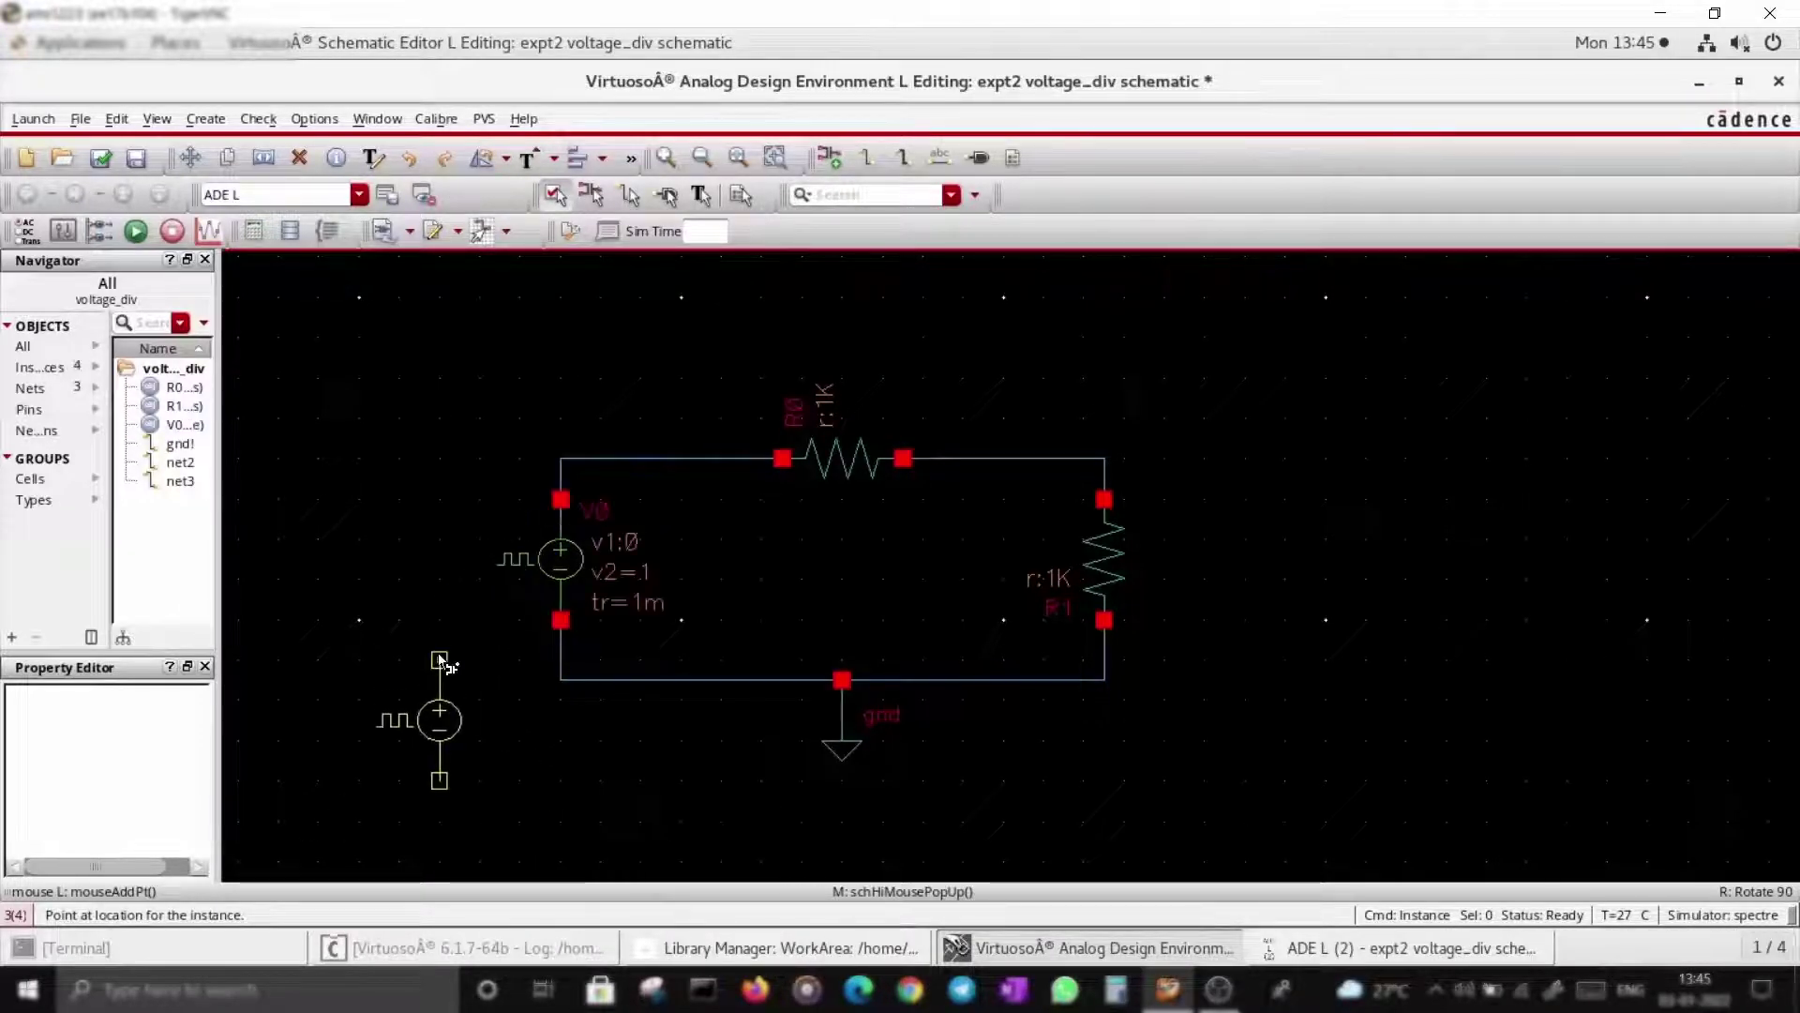
{"action": "key", "text": "Escape"}
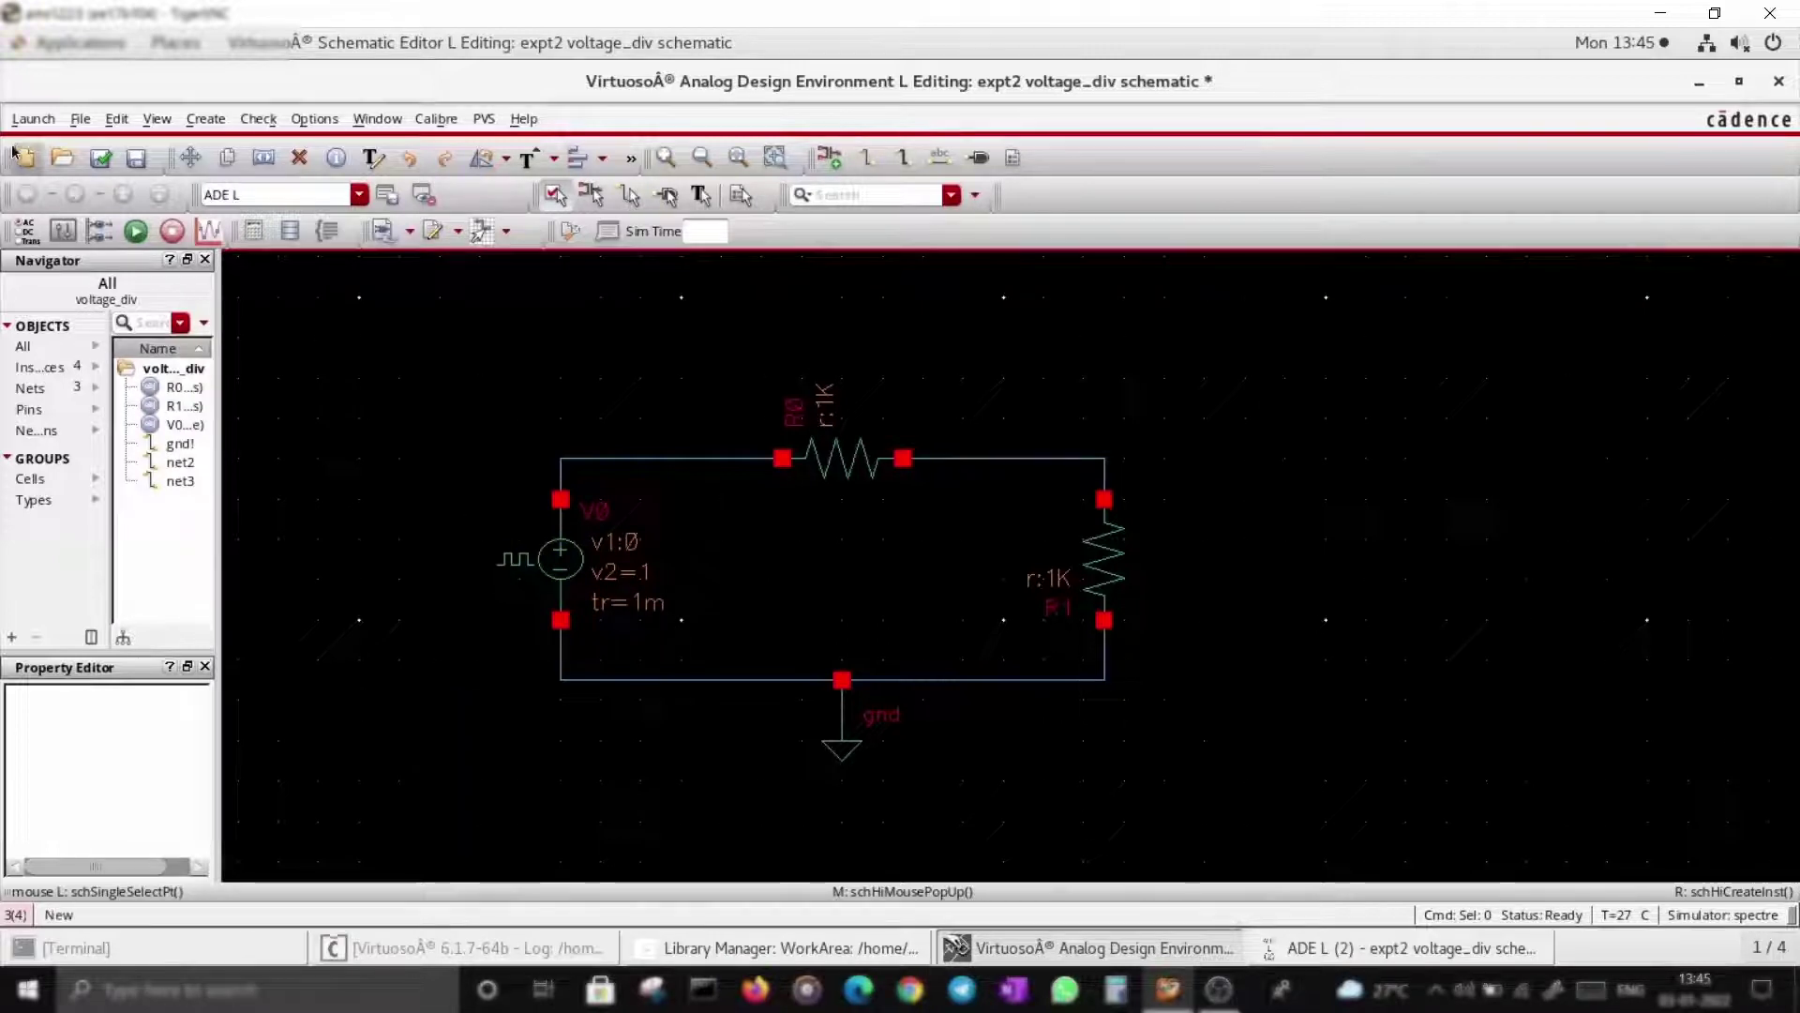
{"action": "left_click", "coordinate": [98, 159]}
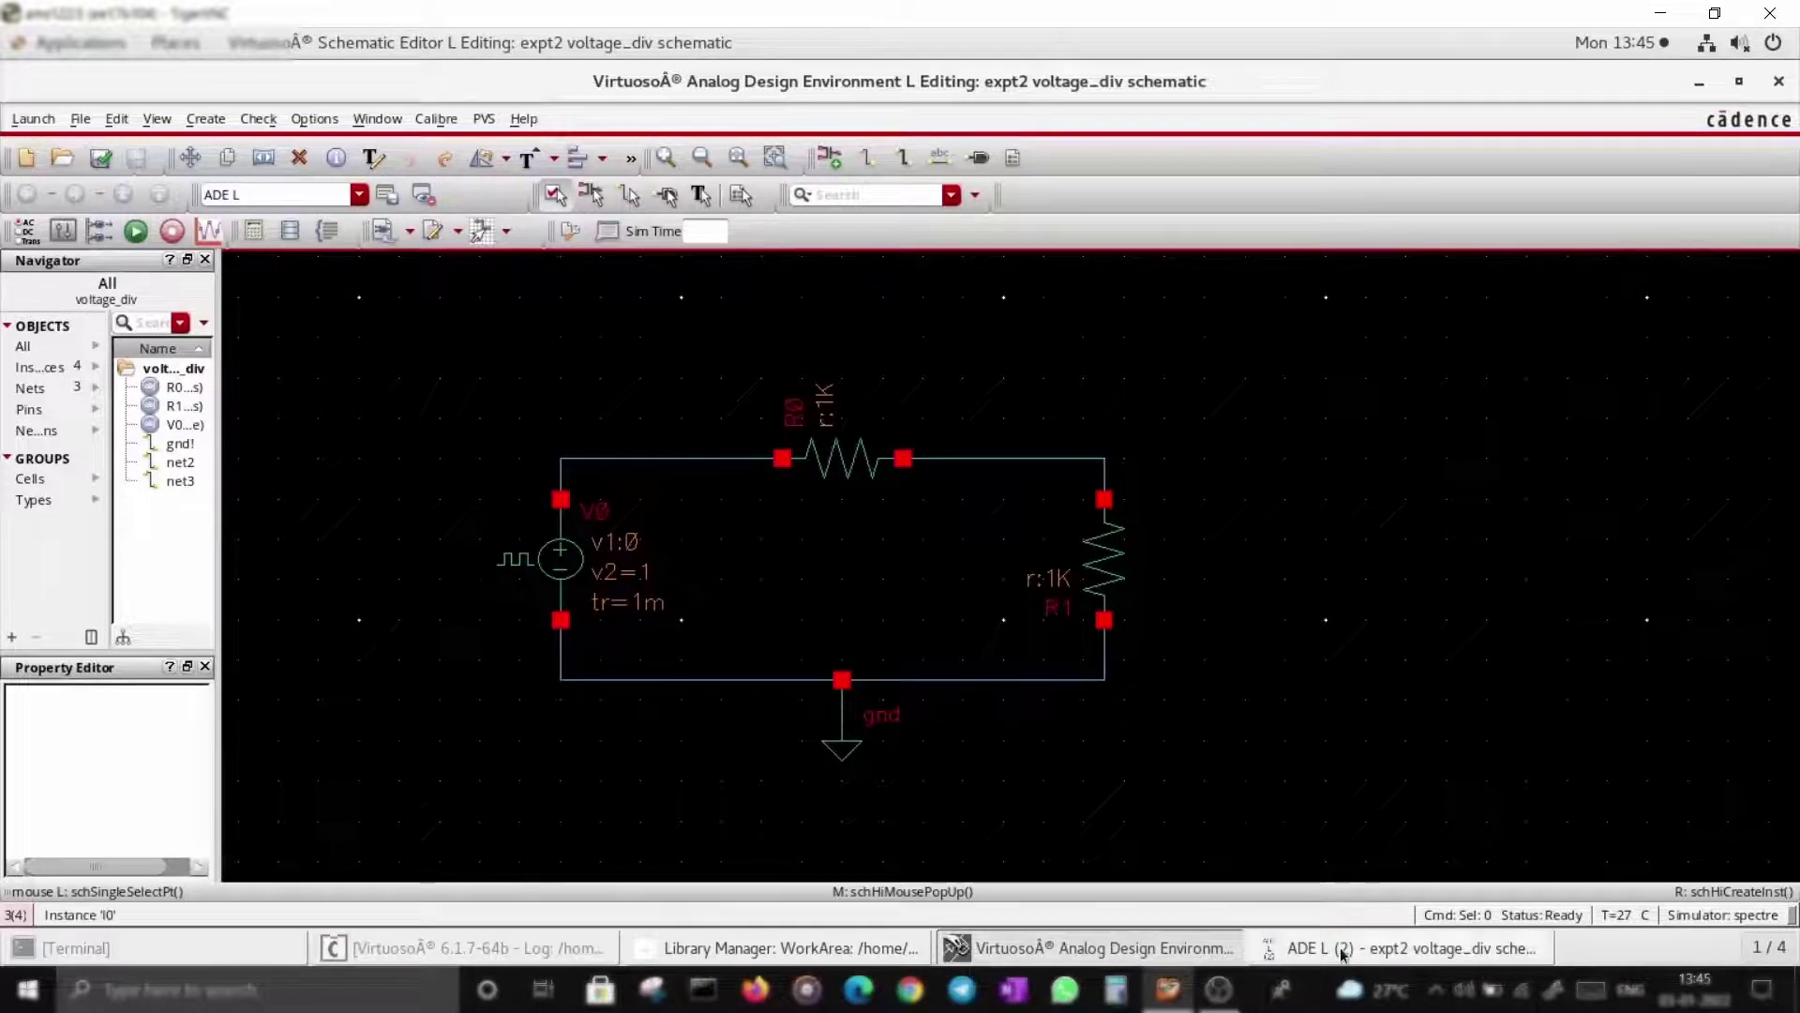
Disable the existing dc analysis in ADE L.
{"action": "left_click", "coordinate": [1346, 950]}
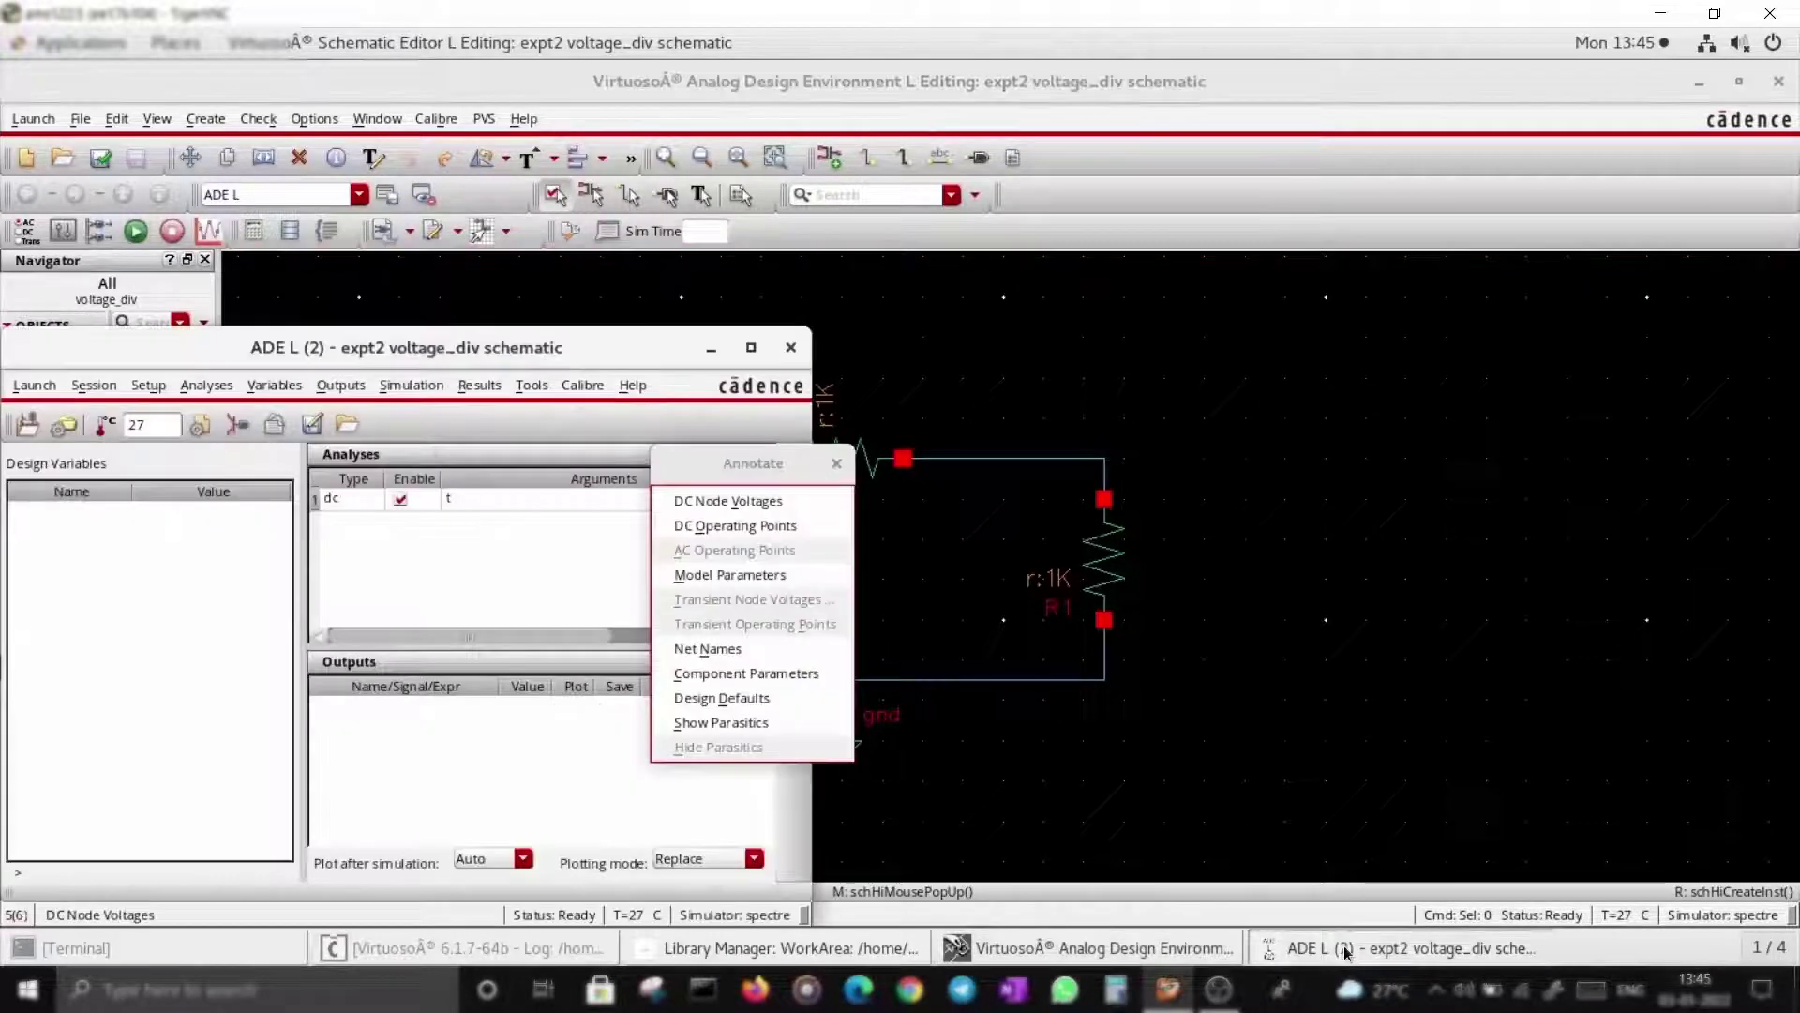
{"action": "left_click", "coordinate": [836, 464]}
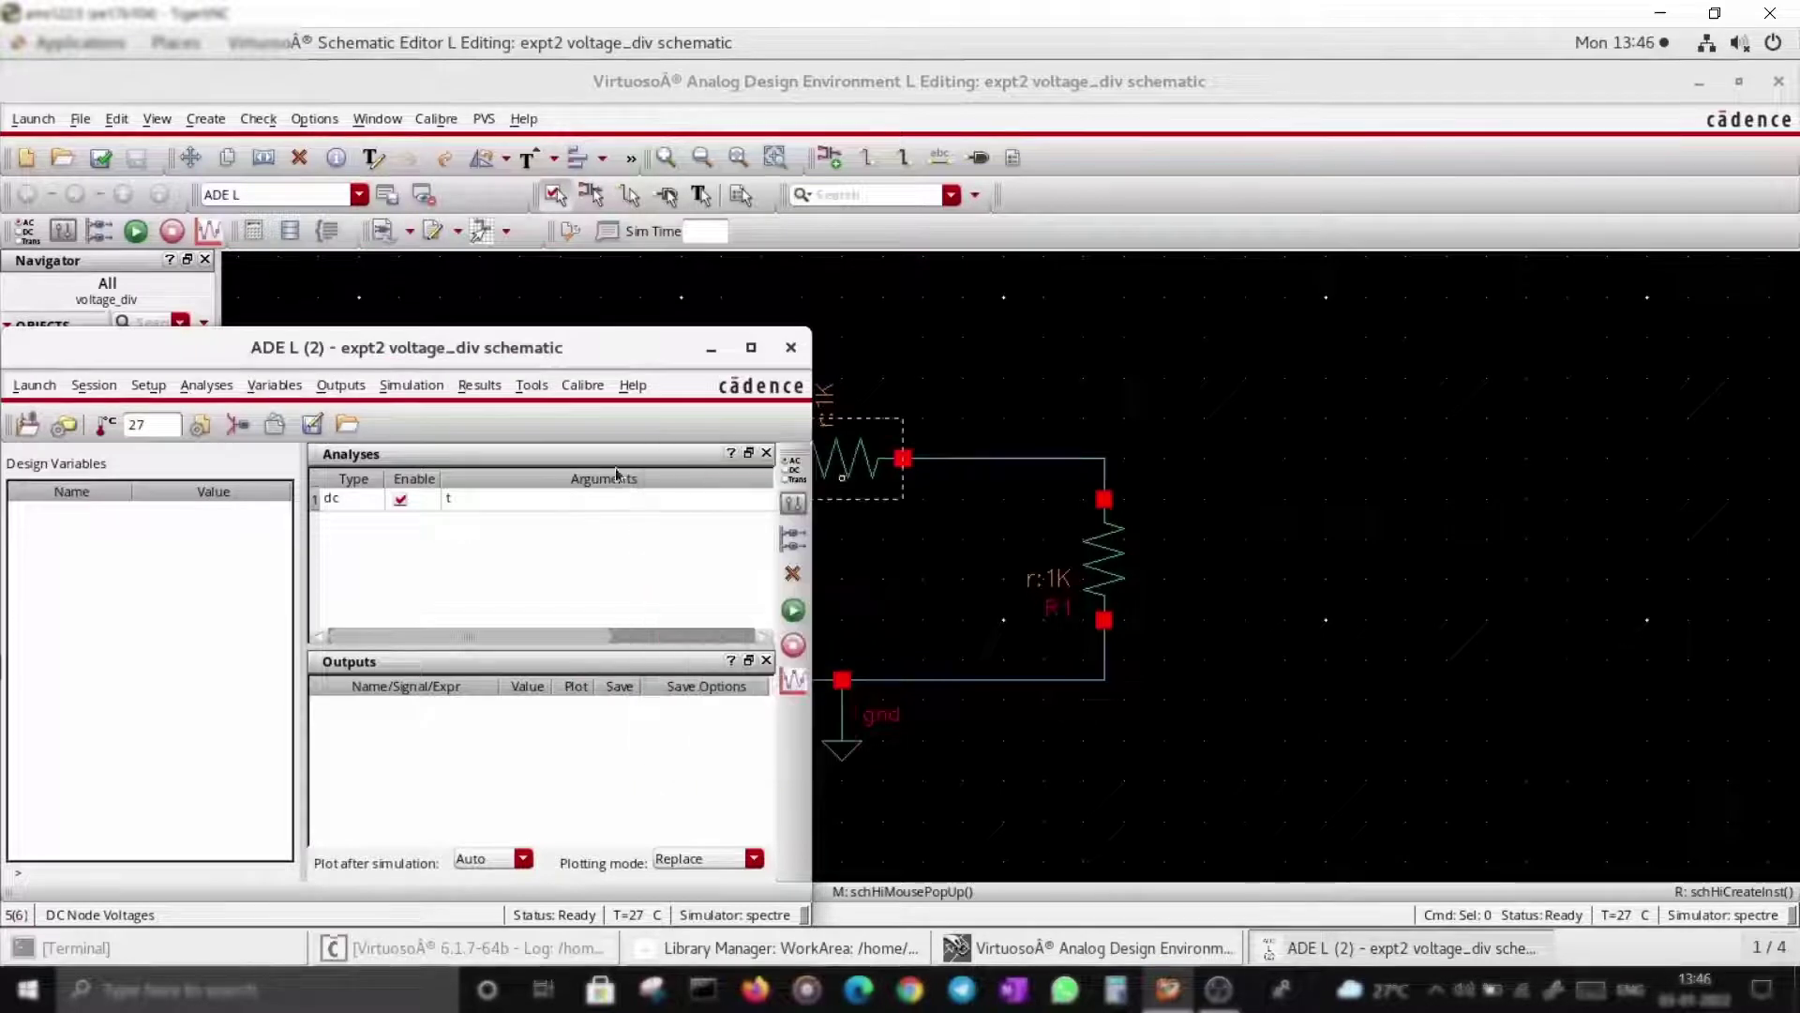
{"action": "left_click", "coordinate": [401, 502]}
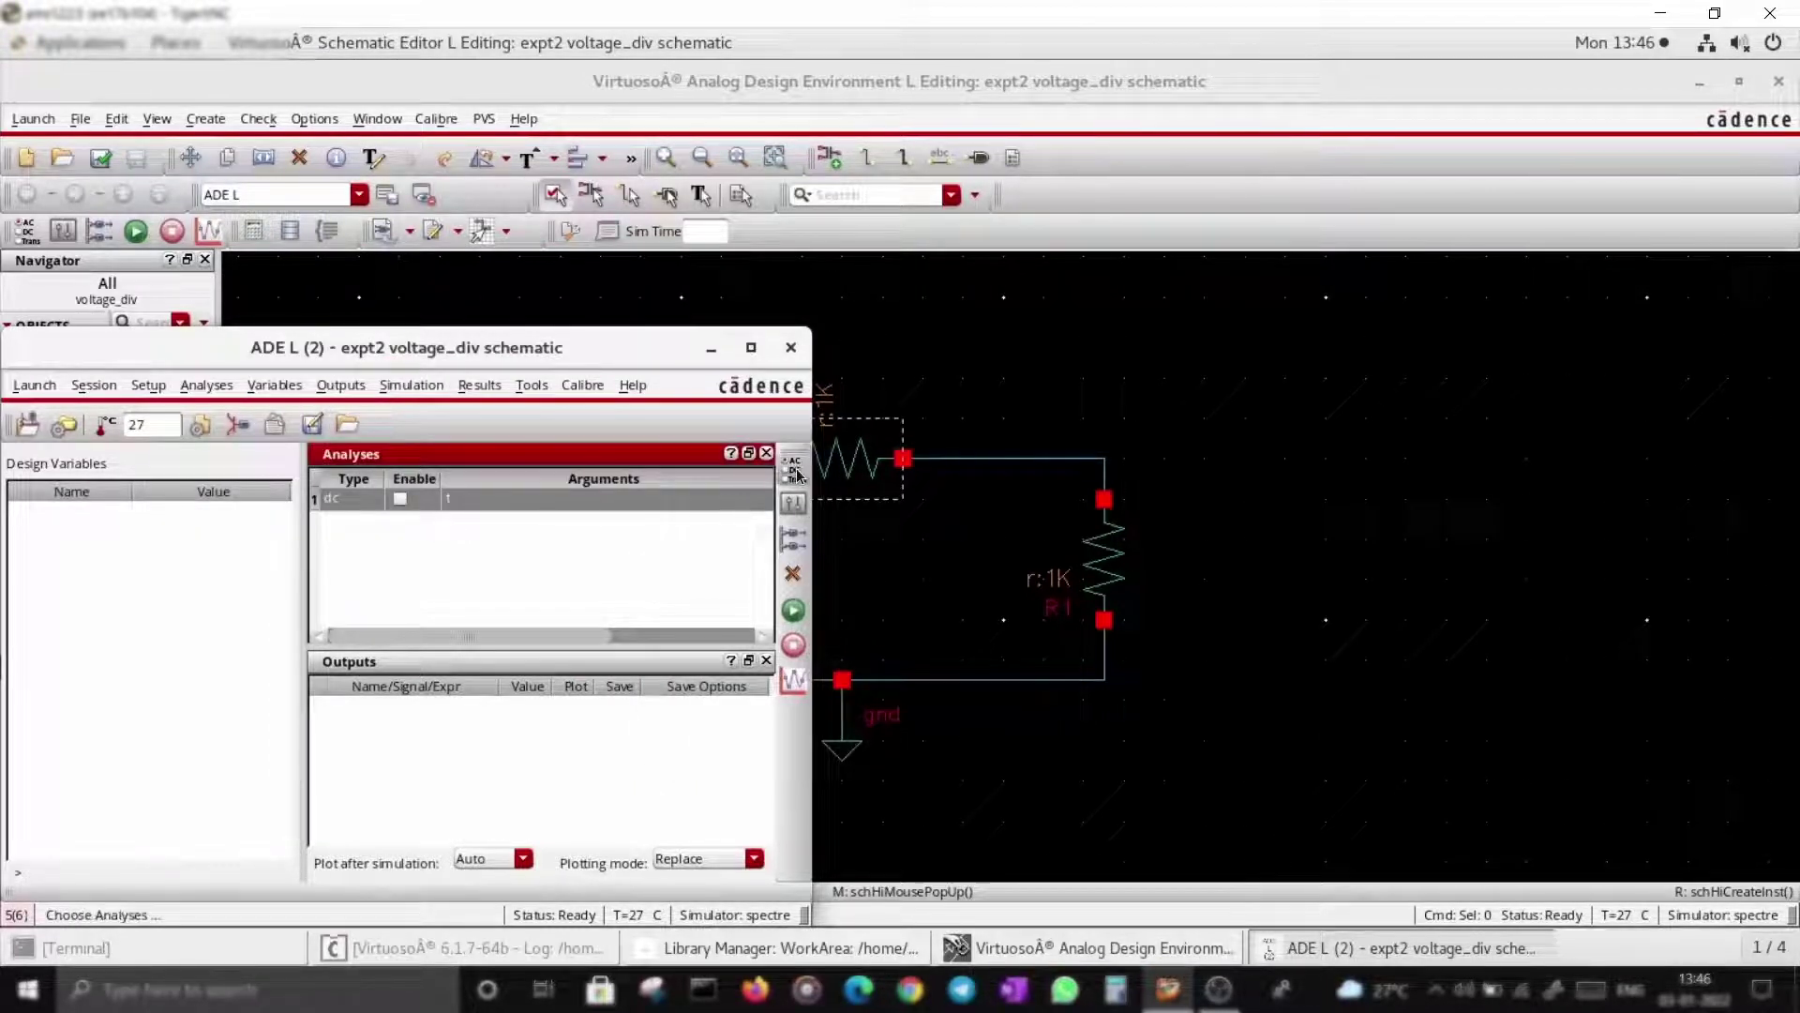
Add a transient analysis with 5 s stop time and conservative accuracy.
{"action": "left_click", "coordinate": [794, 466]}
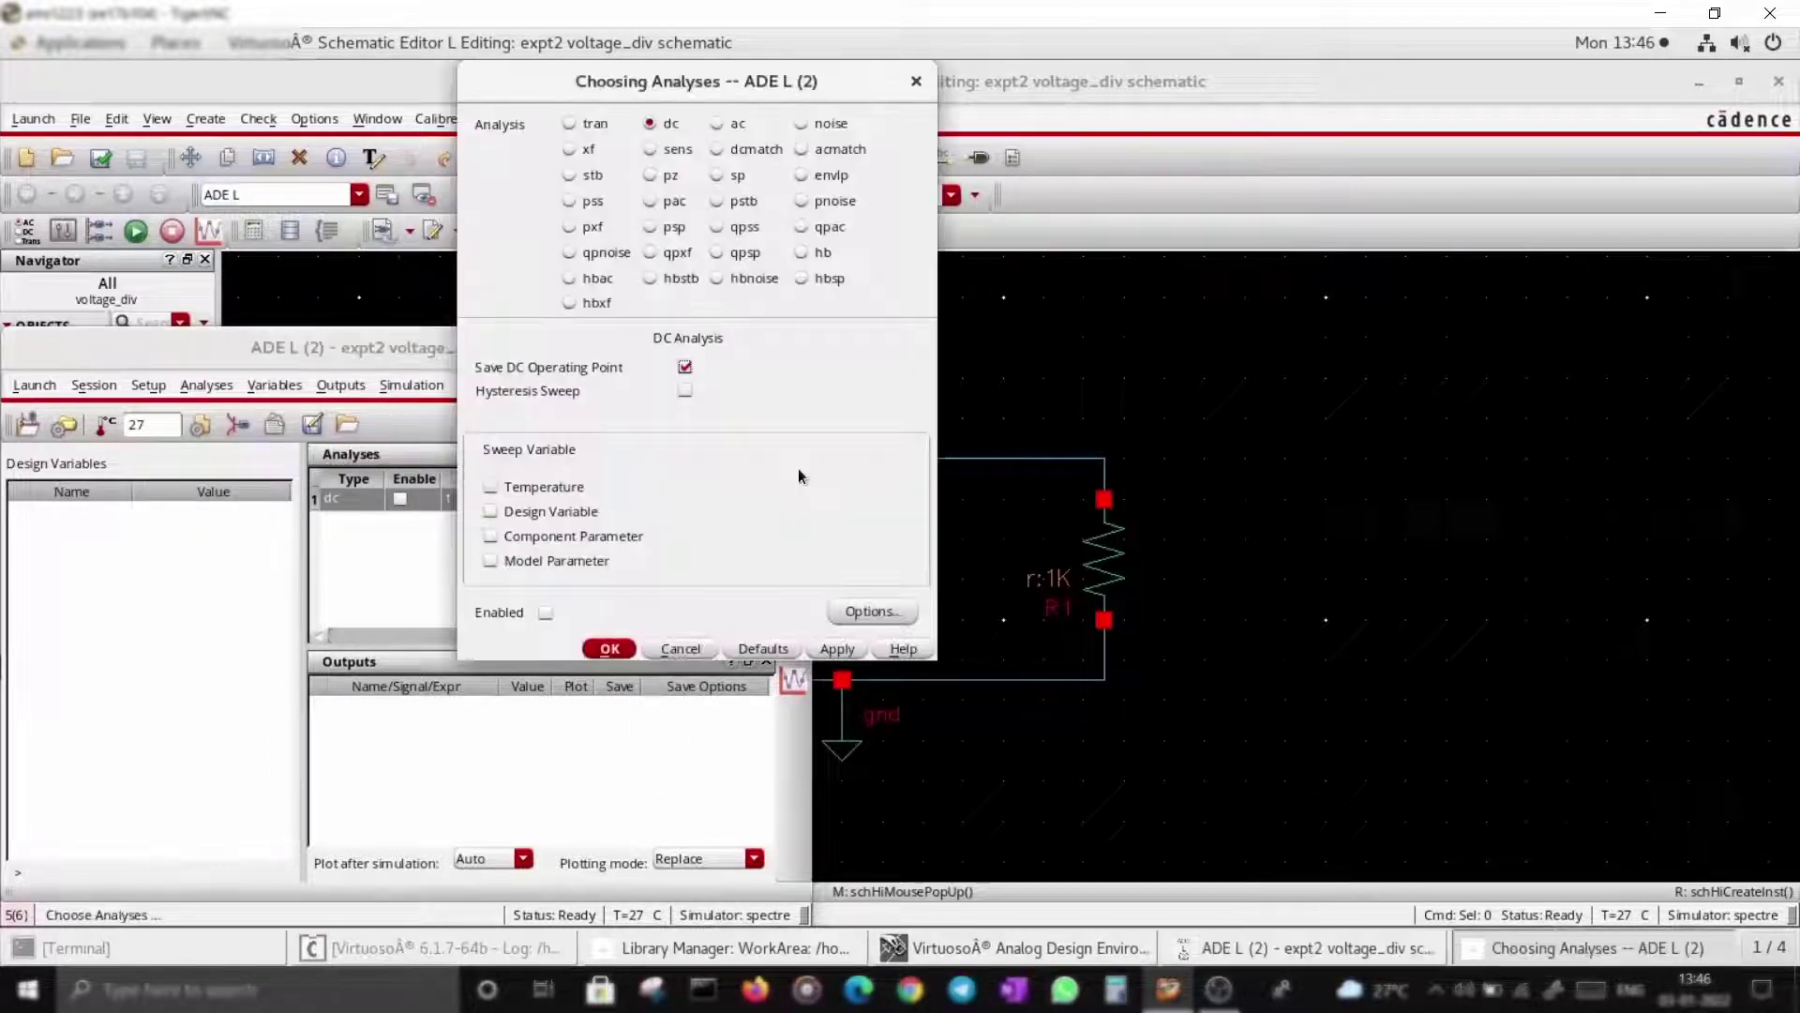
{"action": "left_click", "coordinate": [569, 123]}
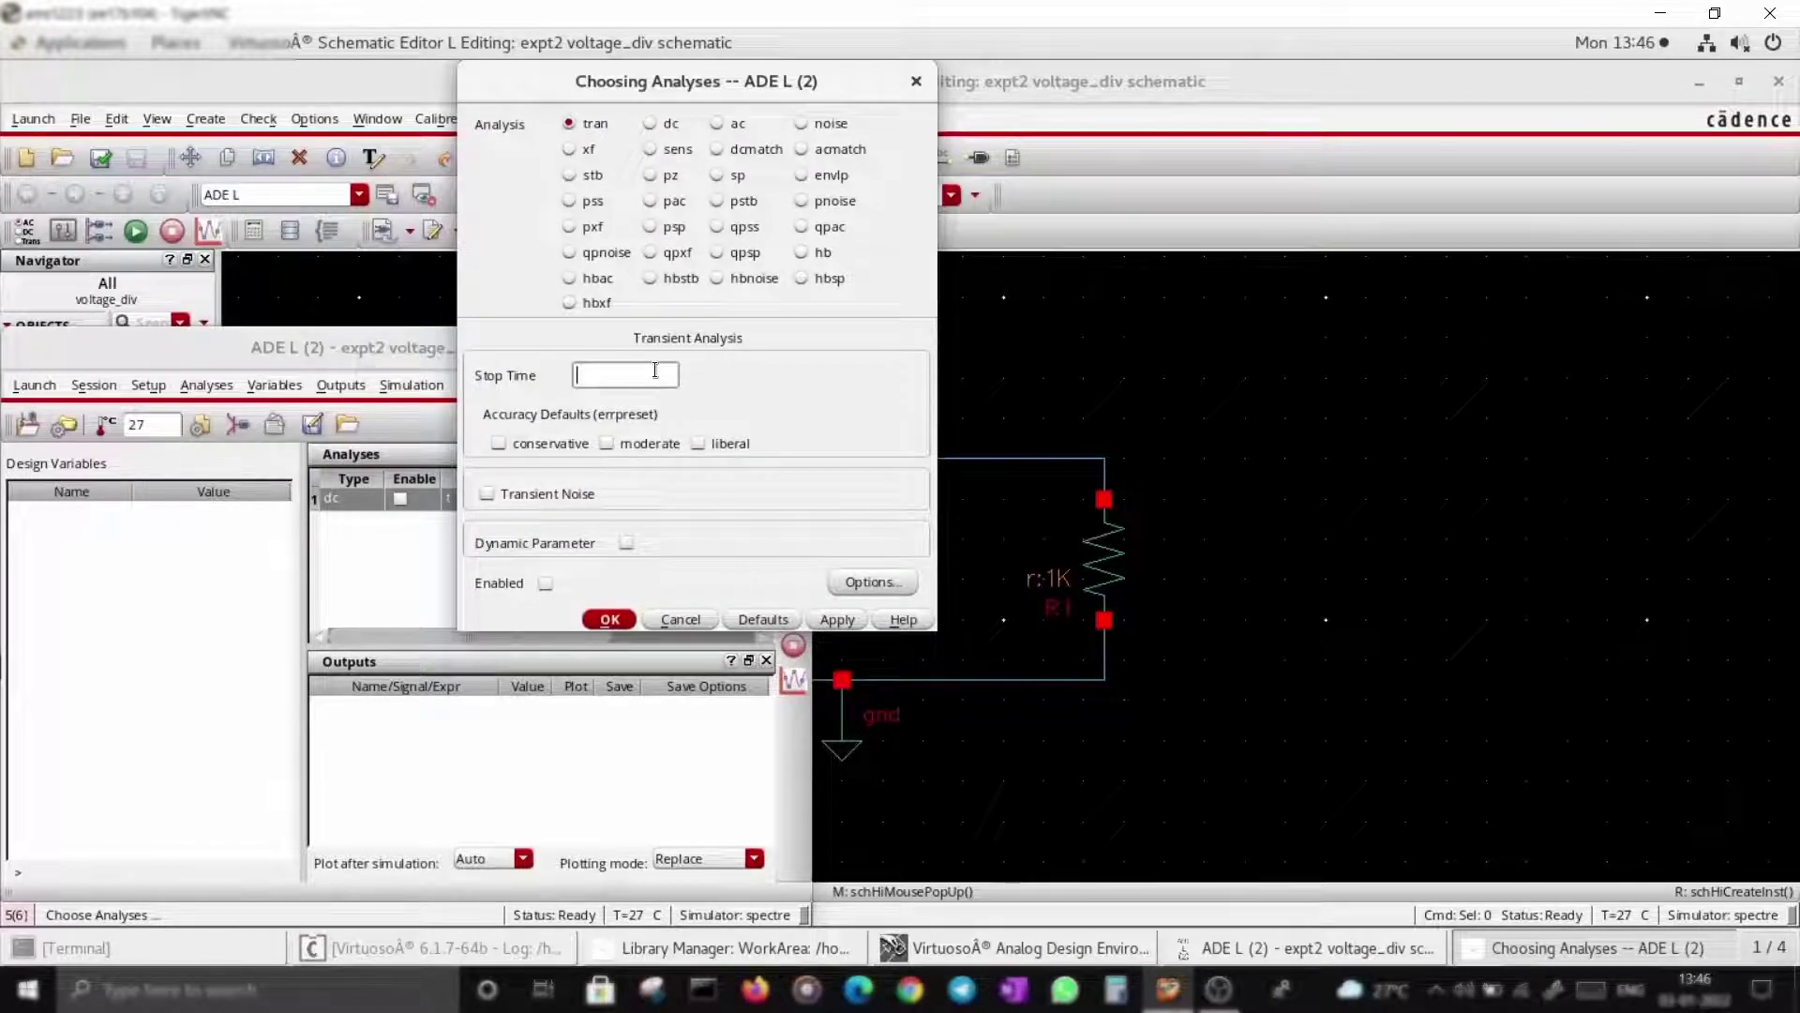
{"action": "type", "text": "5"}
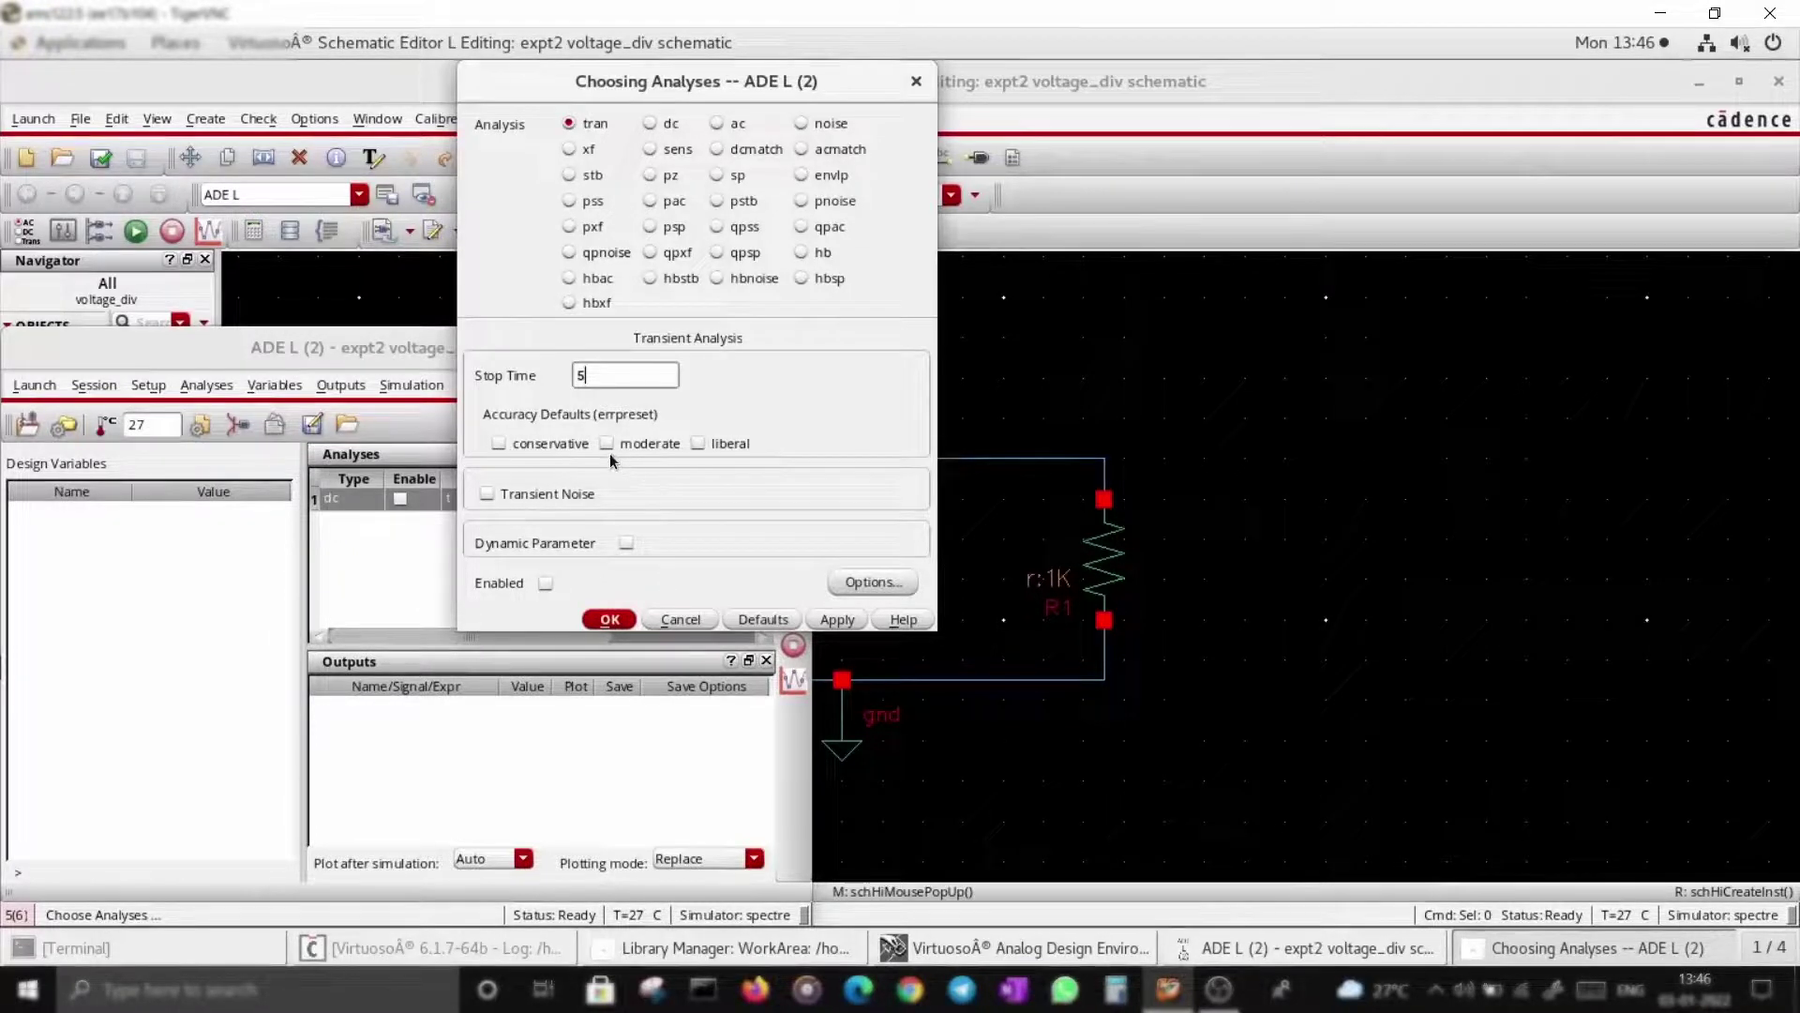
{"action": "left_click", "coordinate": [499, 445]}
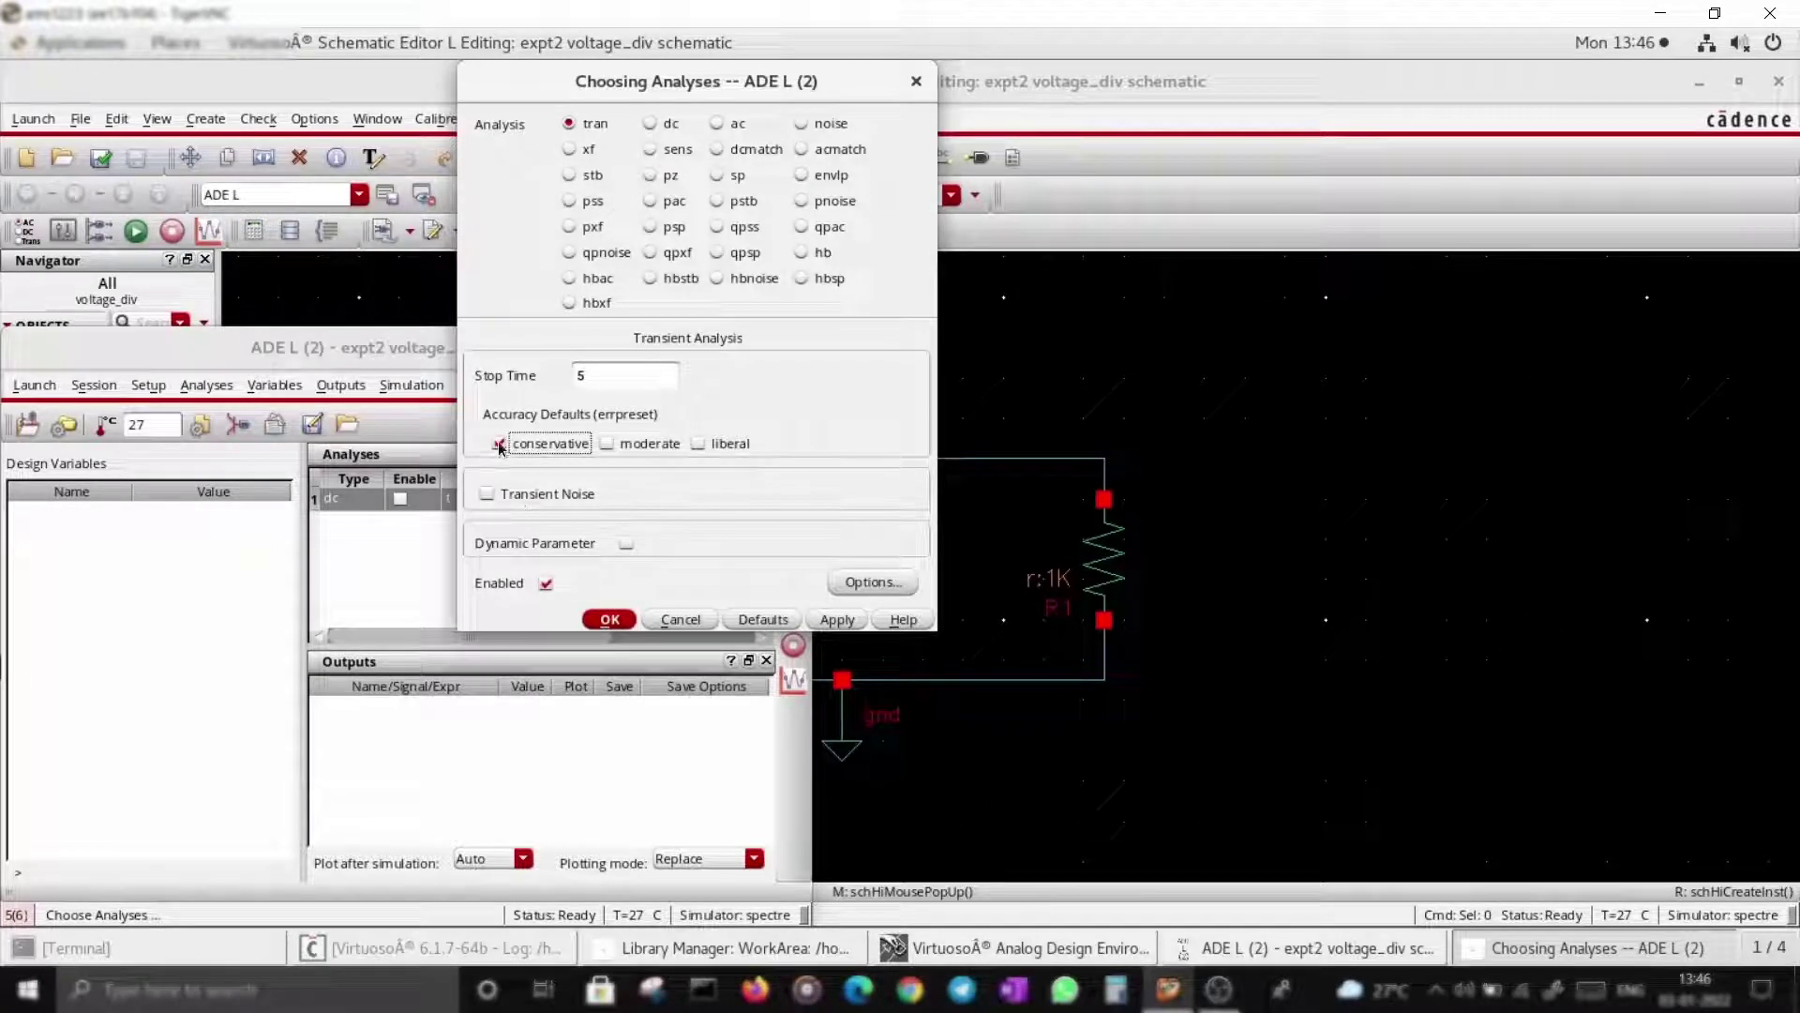
{"action": "left_click", "coordinate": [611, 620]}
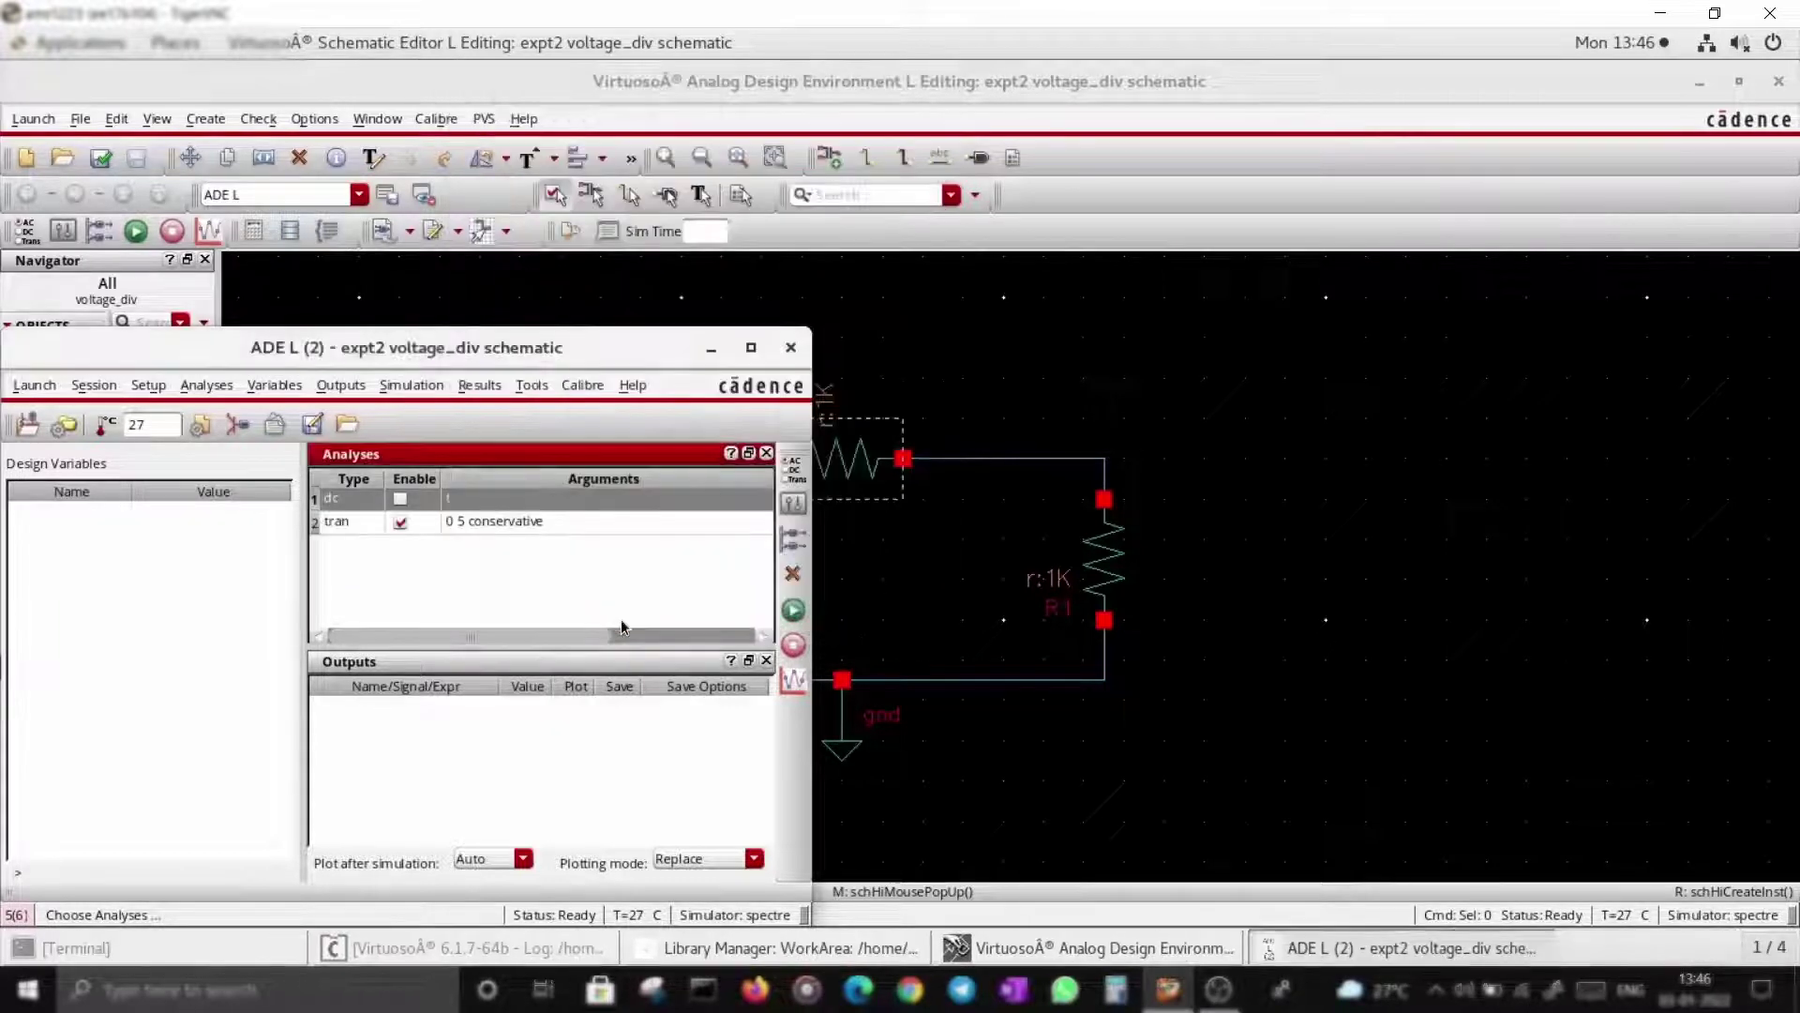
Netlist and run the simulation, review the Spectre log, then minimize it.
{"action": "left_click", "coordinate": [793, 613]}
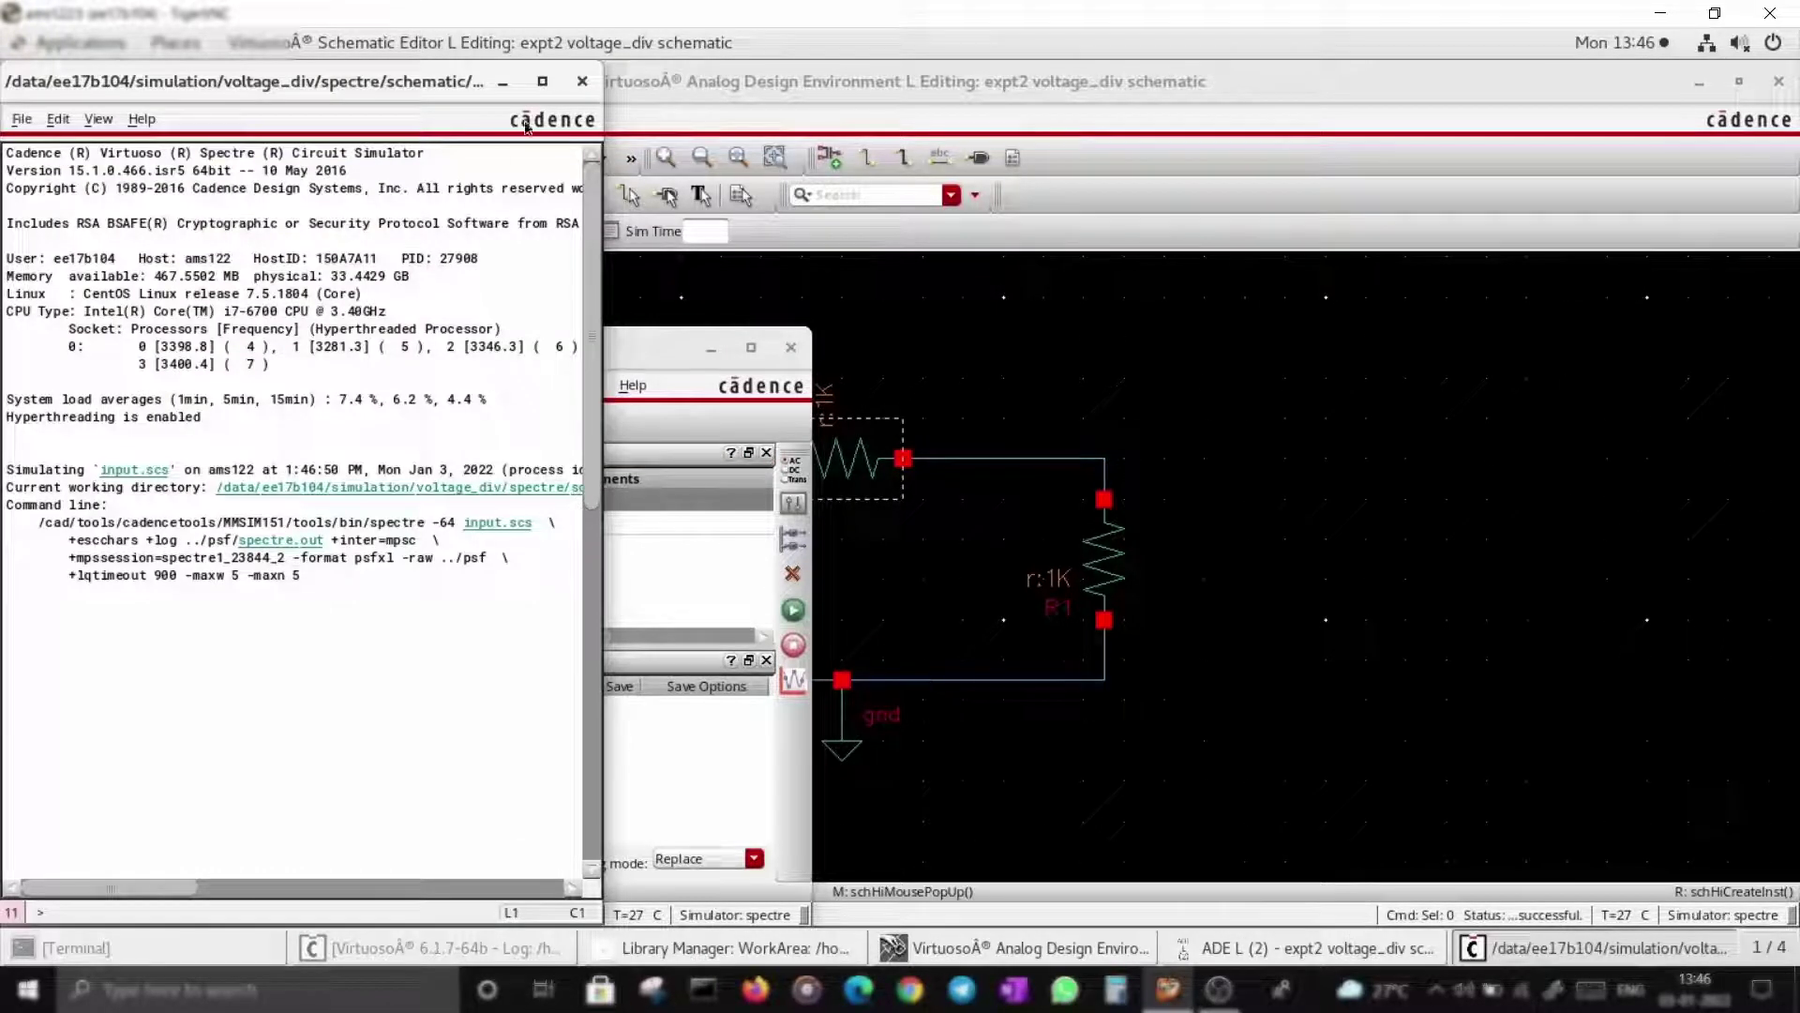
{"action": "left_click", "coordinate": [541, 85]}
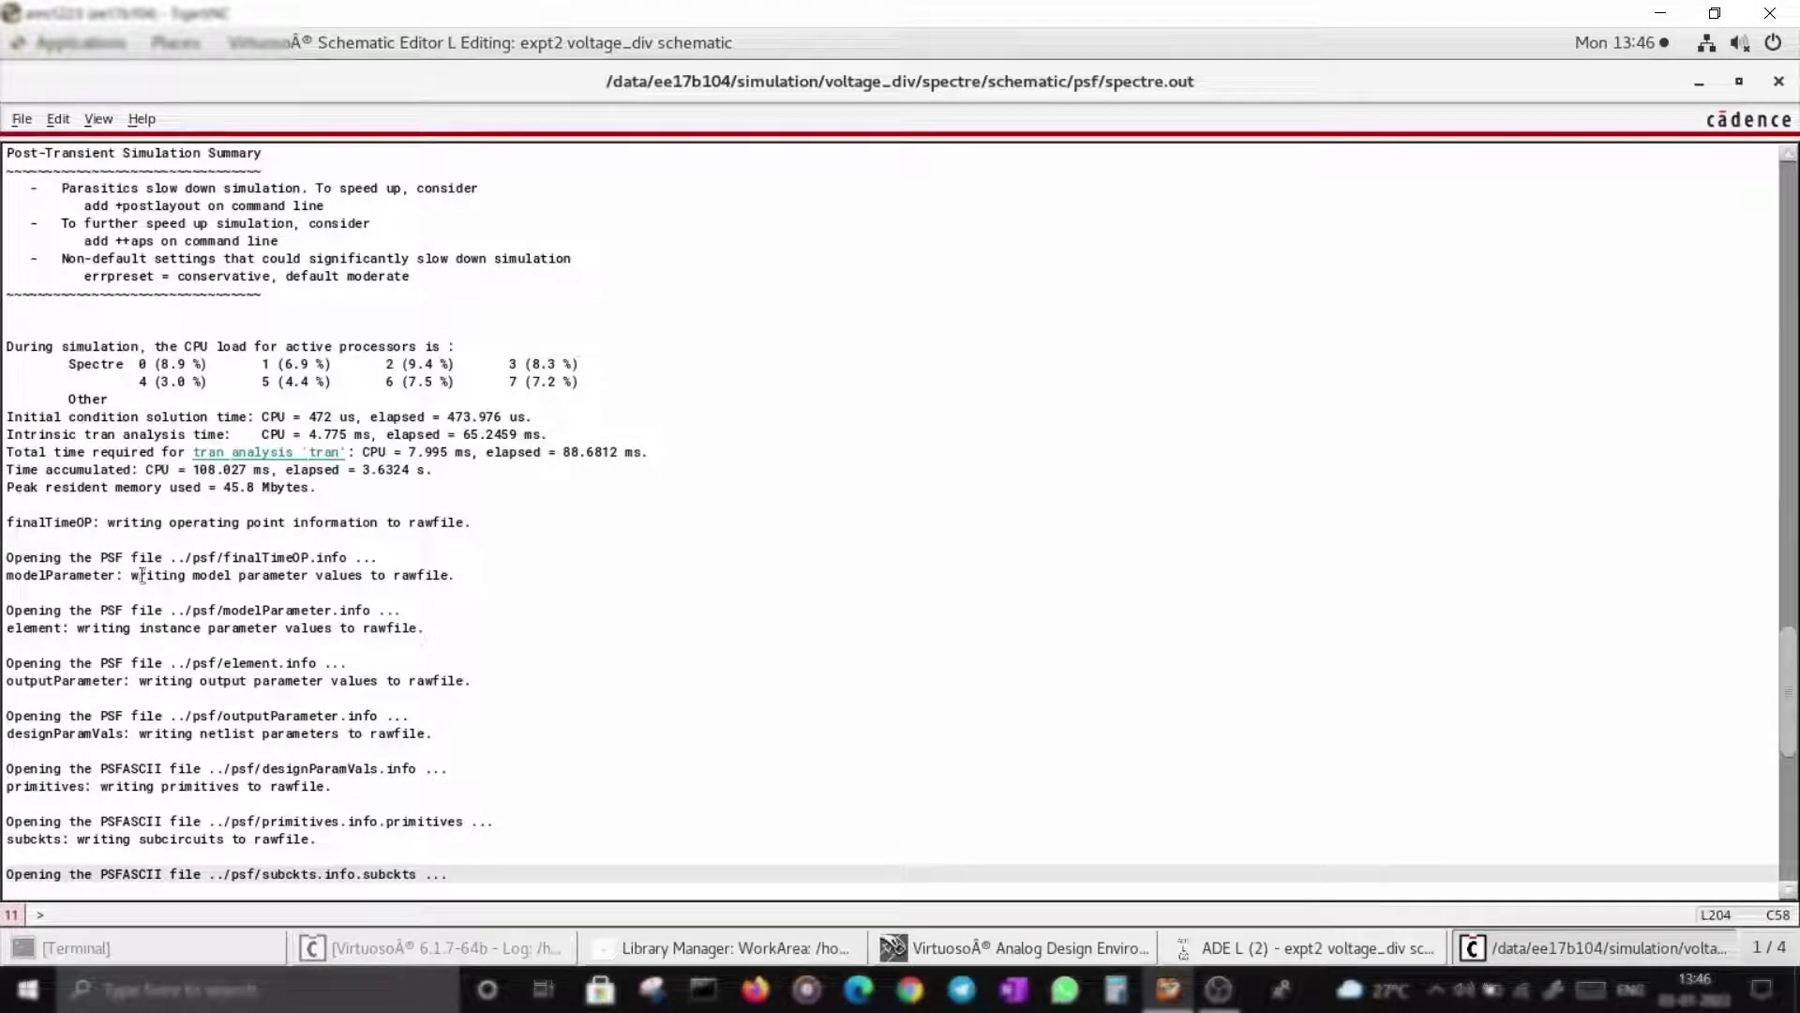
{"action": "left_click", "coordinate": [1699, 83]}
Use Direct Plot Main Form to plot the net2 wire's transient voltage.
{"action": "left_click", "coordinate": [479, 384]}
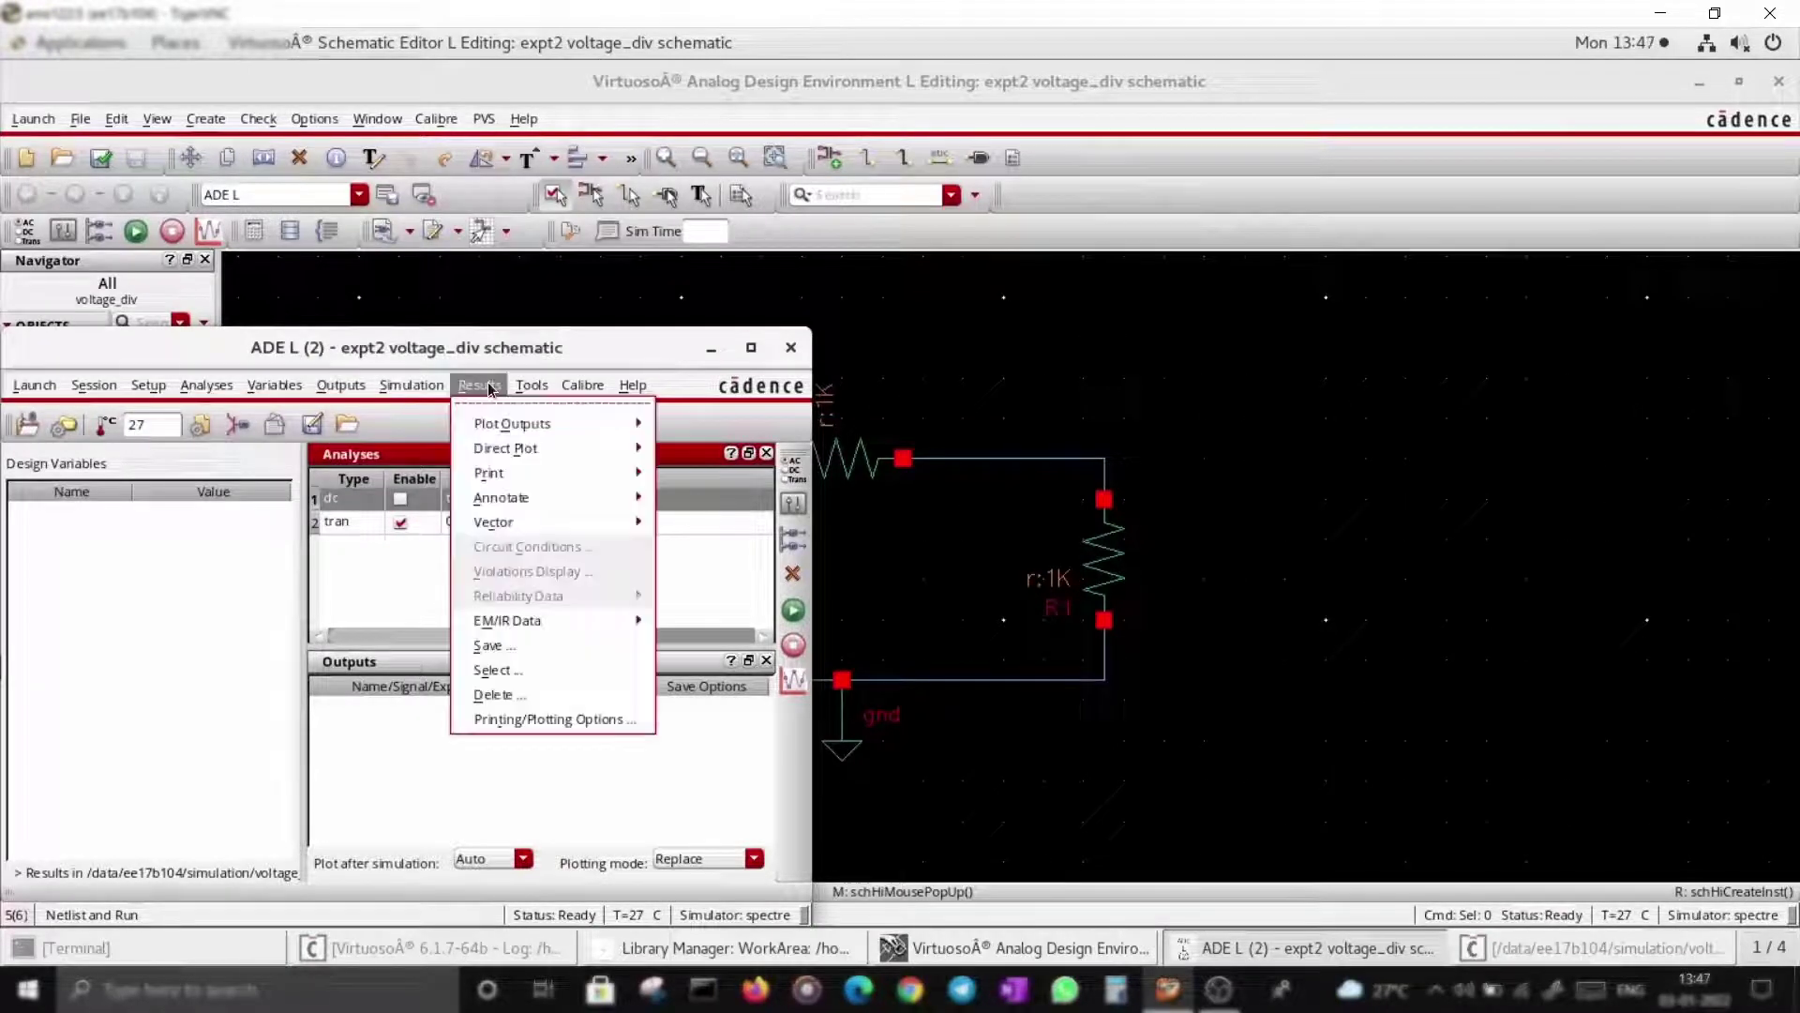
{"action": "mouse_move", "coordinate": [512, 448]}
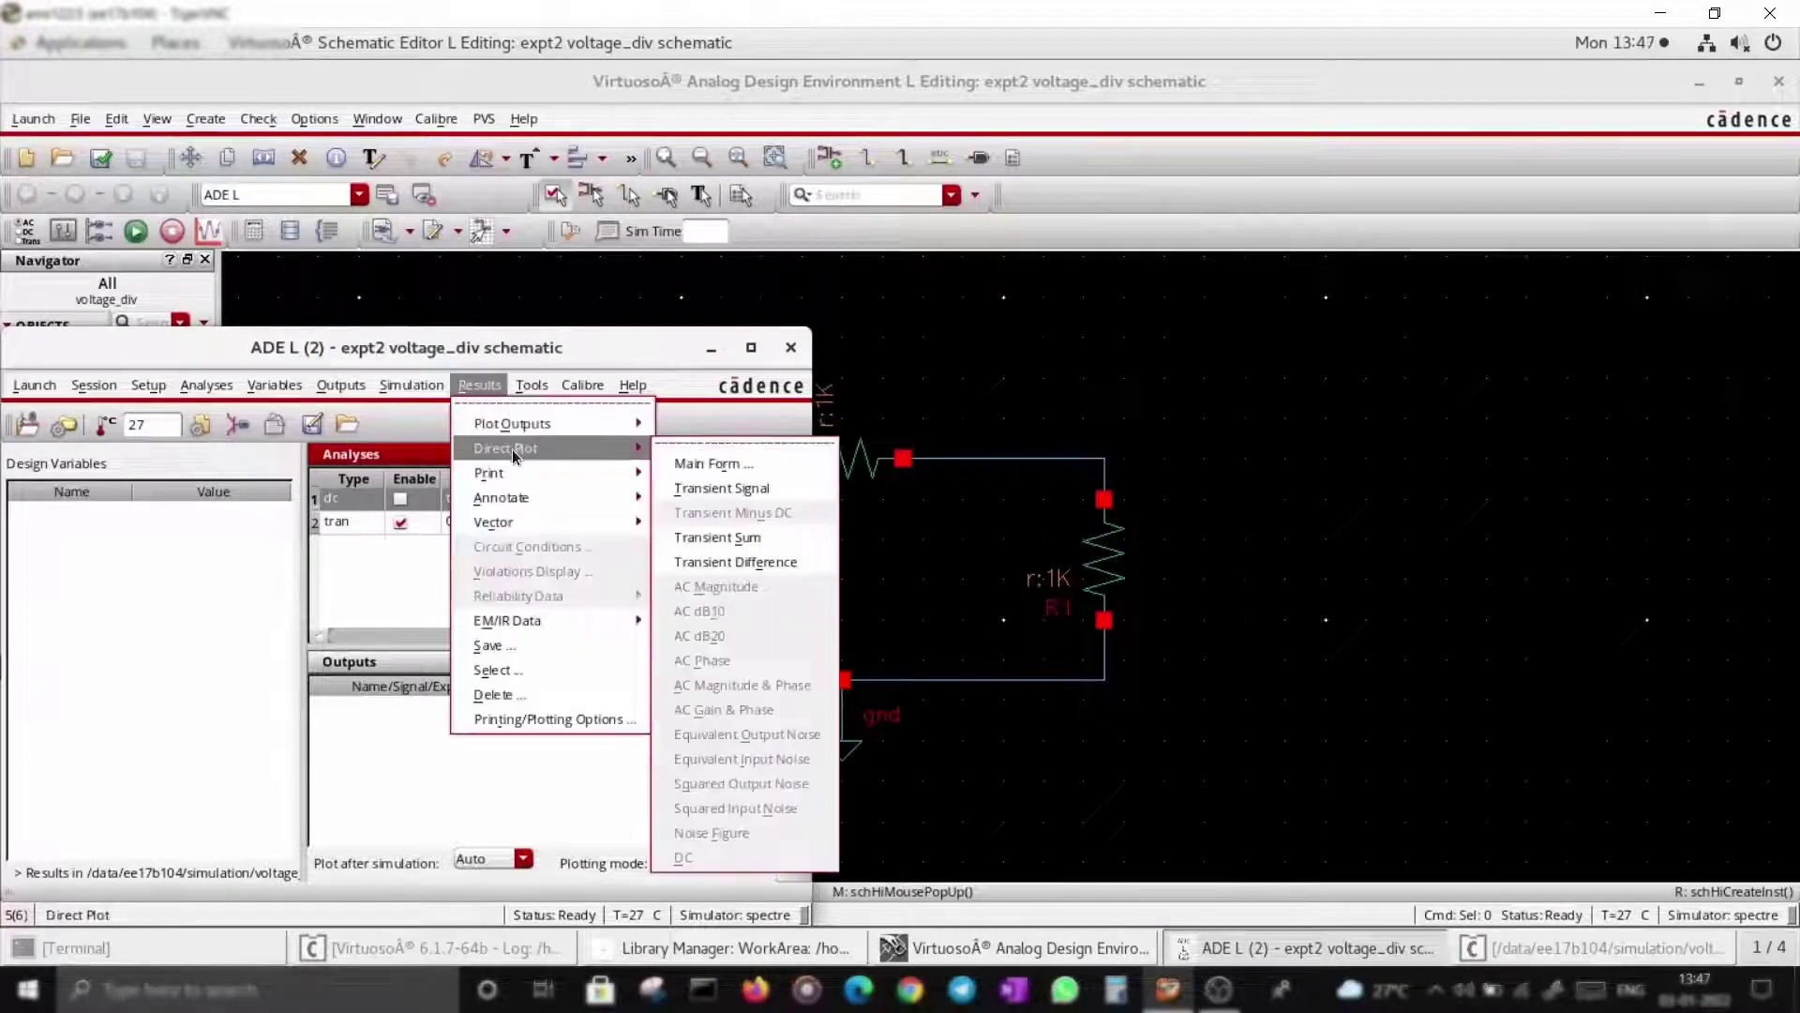
{"action": "left_click", "coordinate": [710, 469]}
{"action": "left_click_drag", "start_coordinate": [696, 79], "coordinate": [1398, 154]}
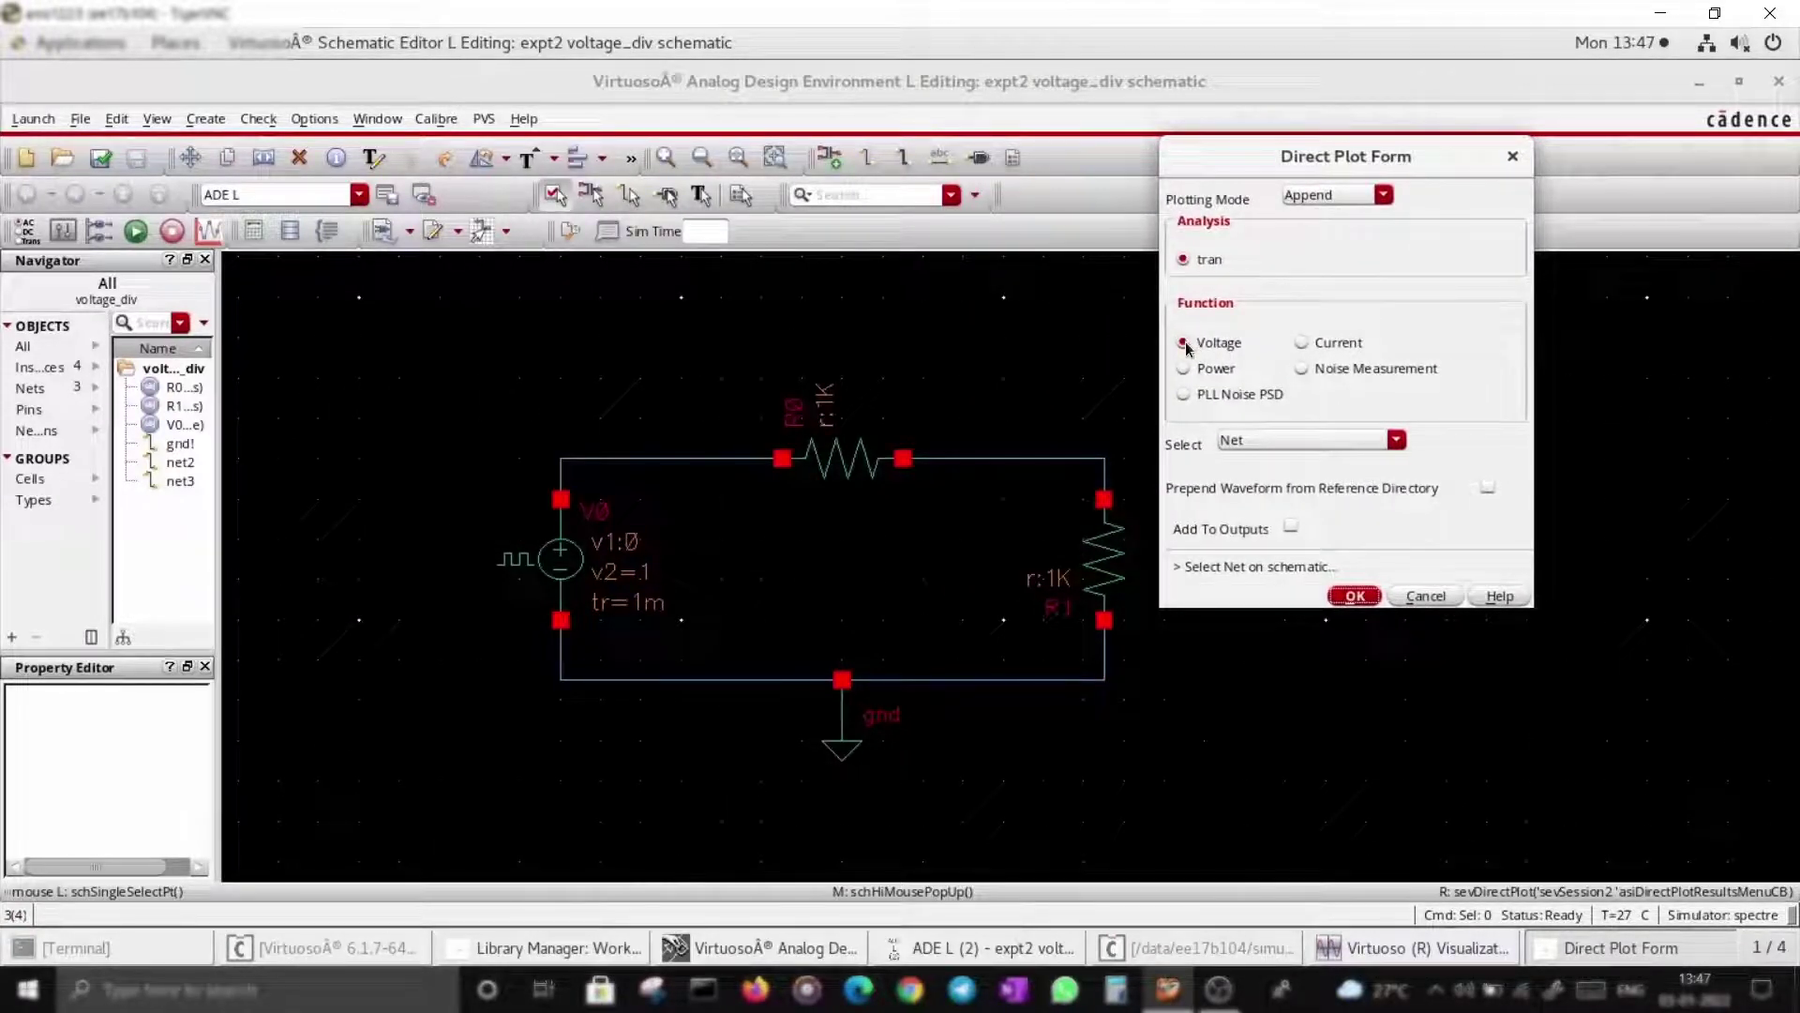
{"action": "left_click", "coordinate": [643, 459]}
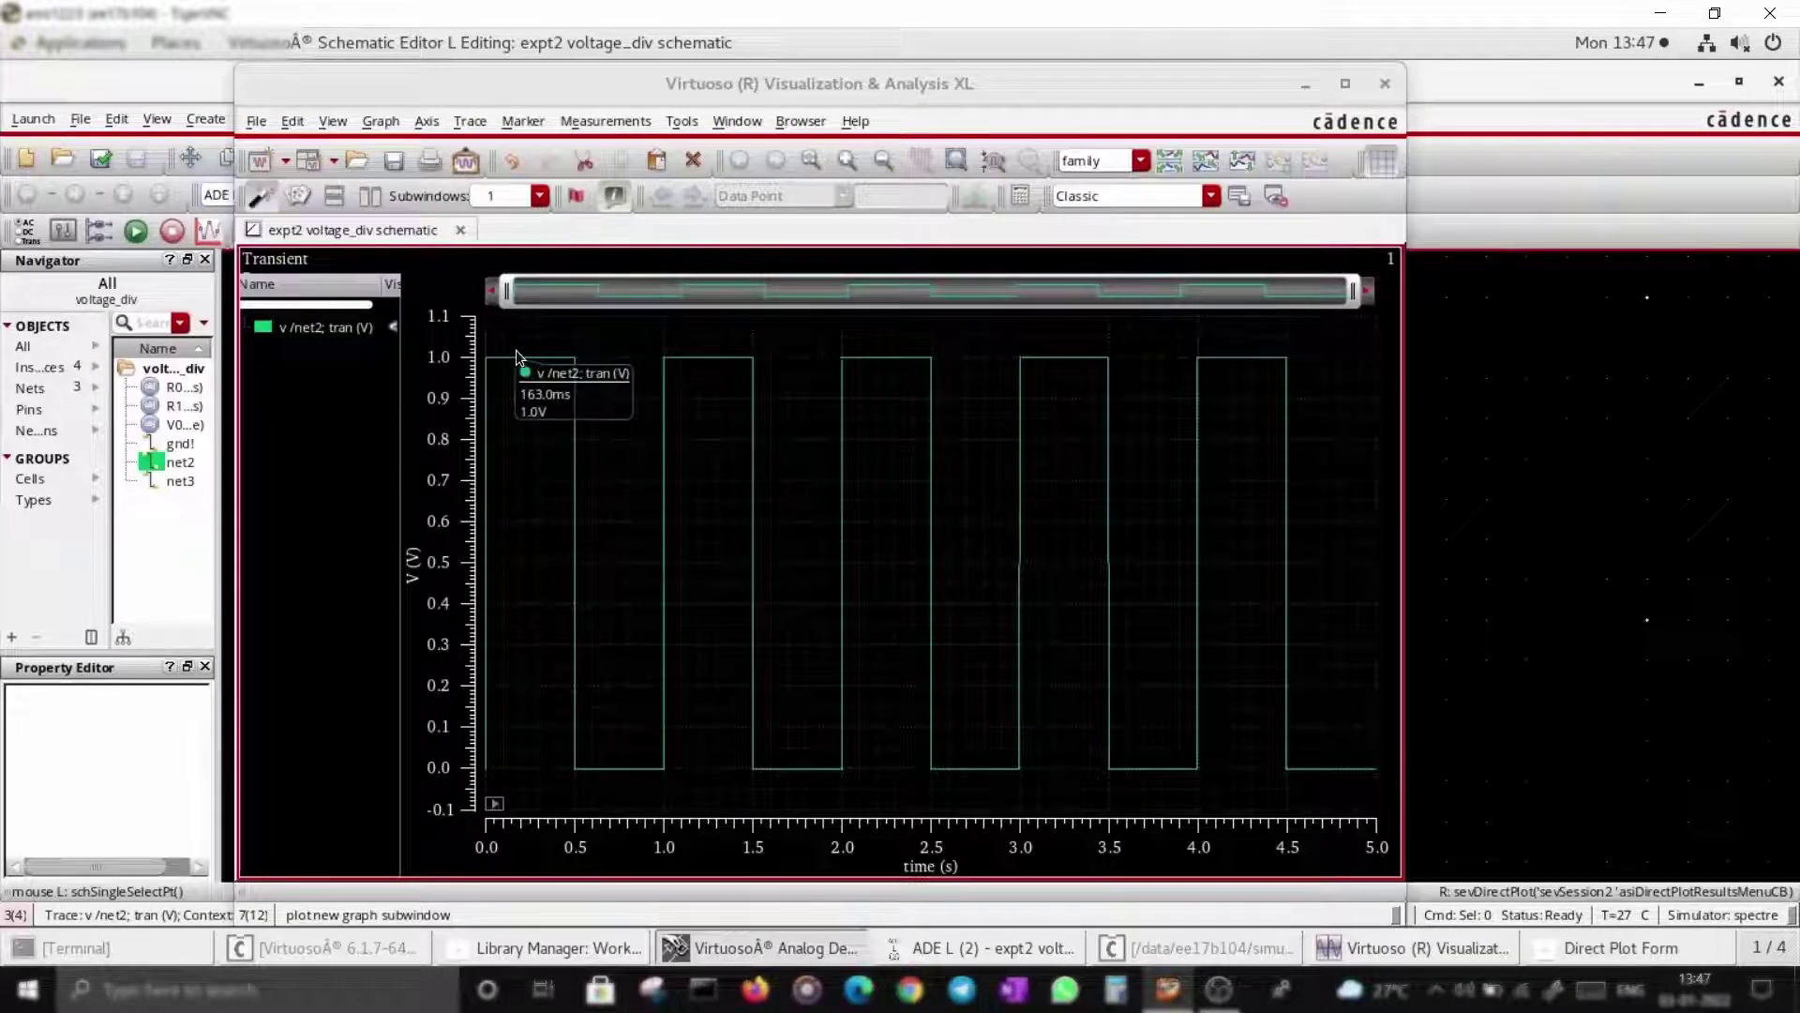
Drag along the time axis to zoom into the start, widen to ~2.1 s, then restore 0–5 s.
{"action": "mouse_move", "coordinate": [665, 778]}
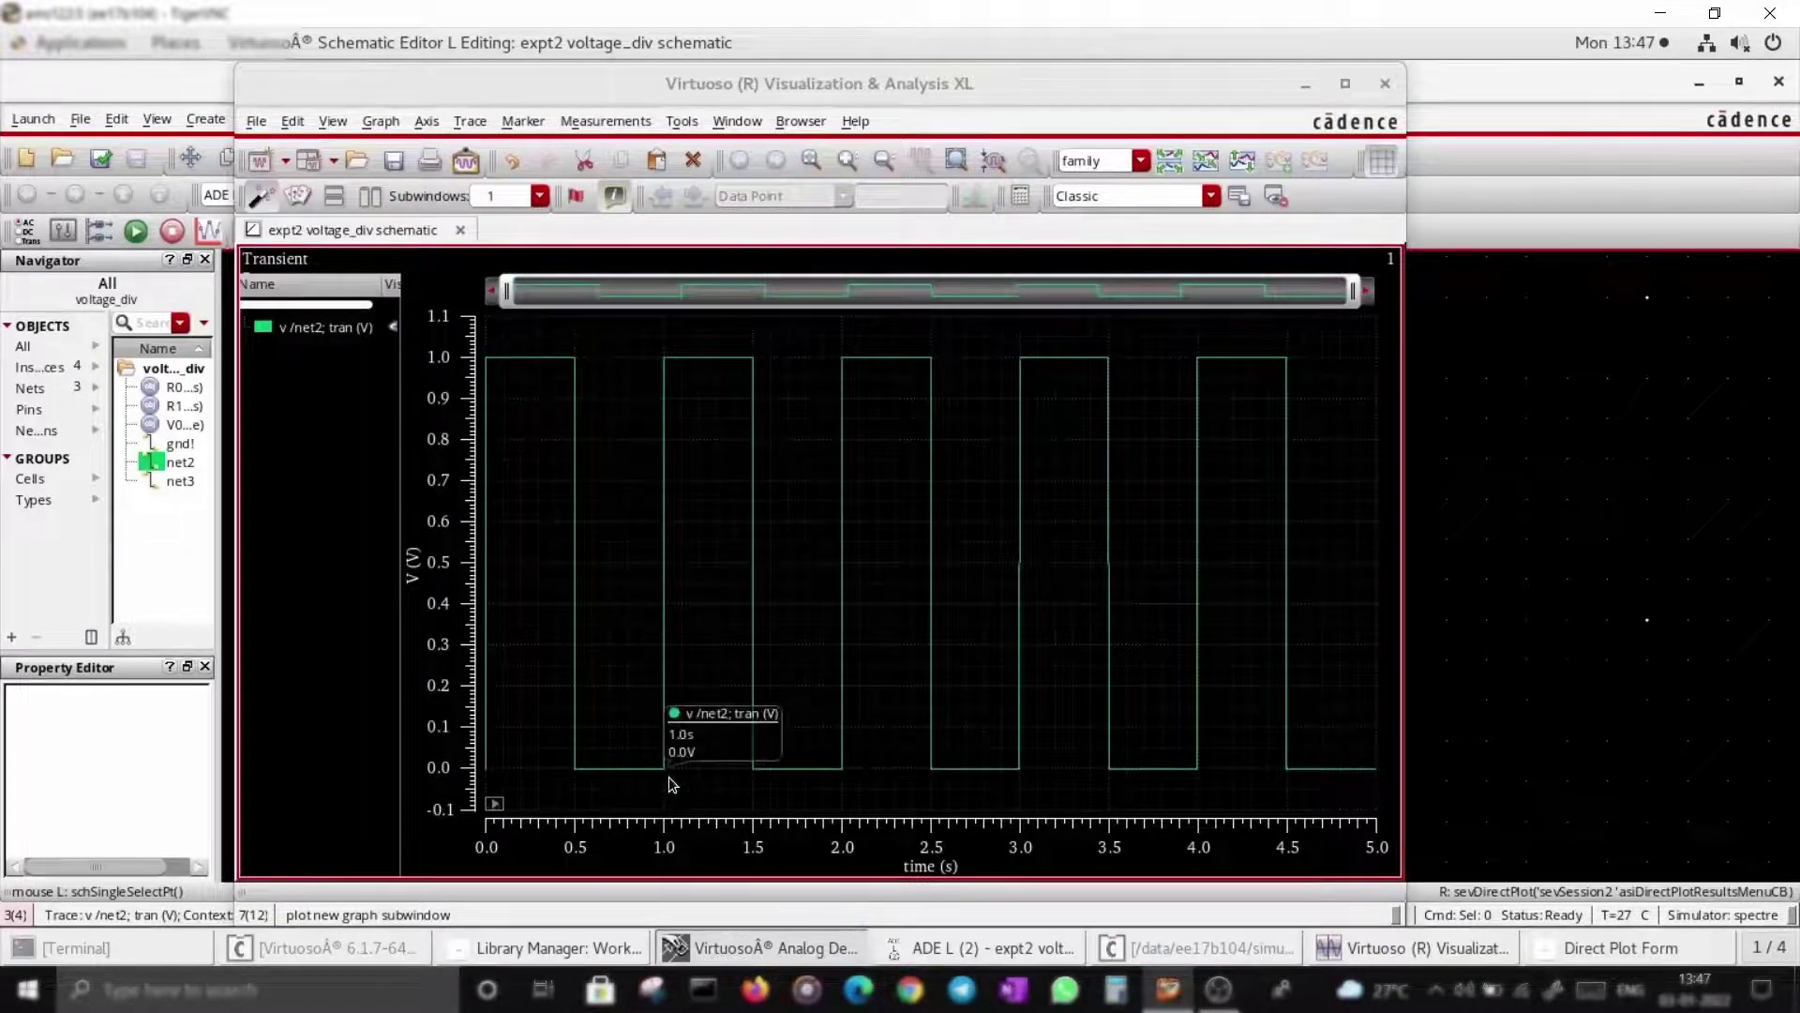
{"action": "left_click_drag", "start_coordinate": [1353, 290], "coordinate": [474, 292]}
{"action": "mouse_move", "coordinate": [611, 360]}
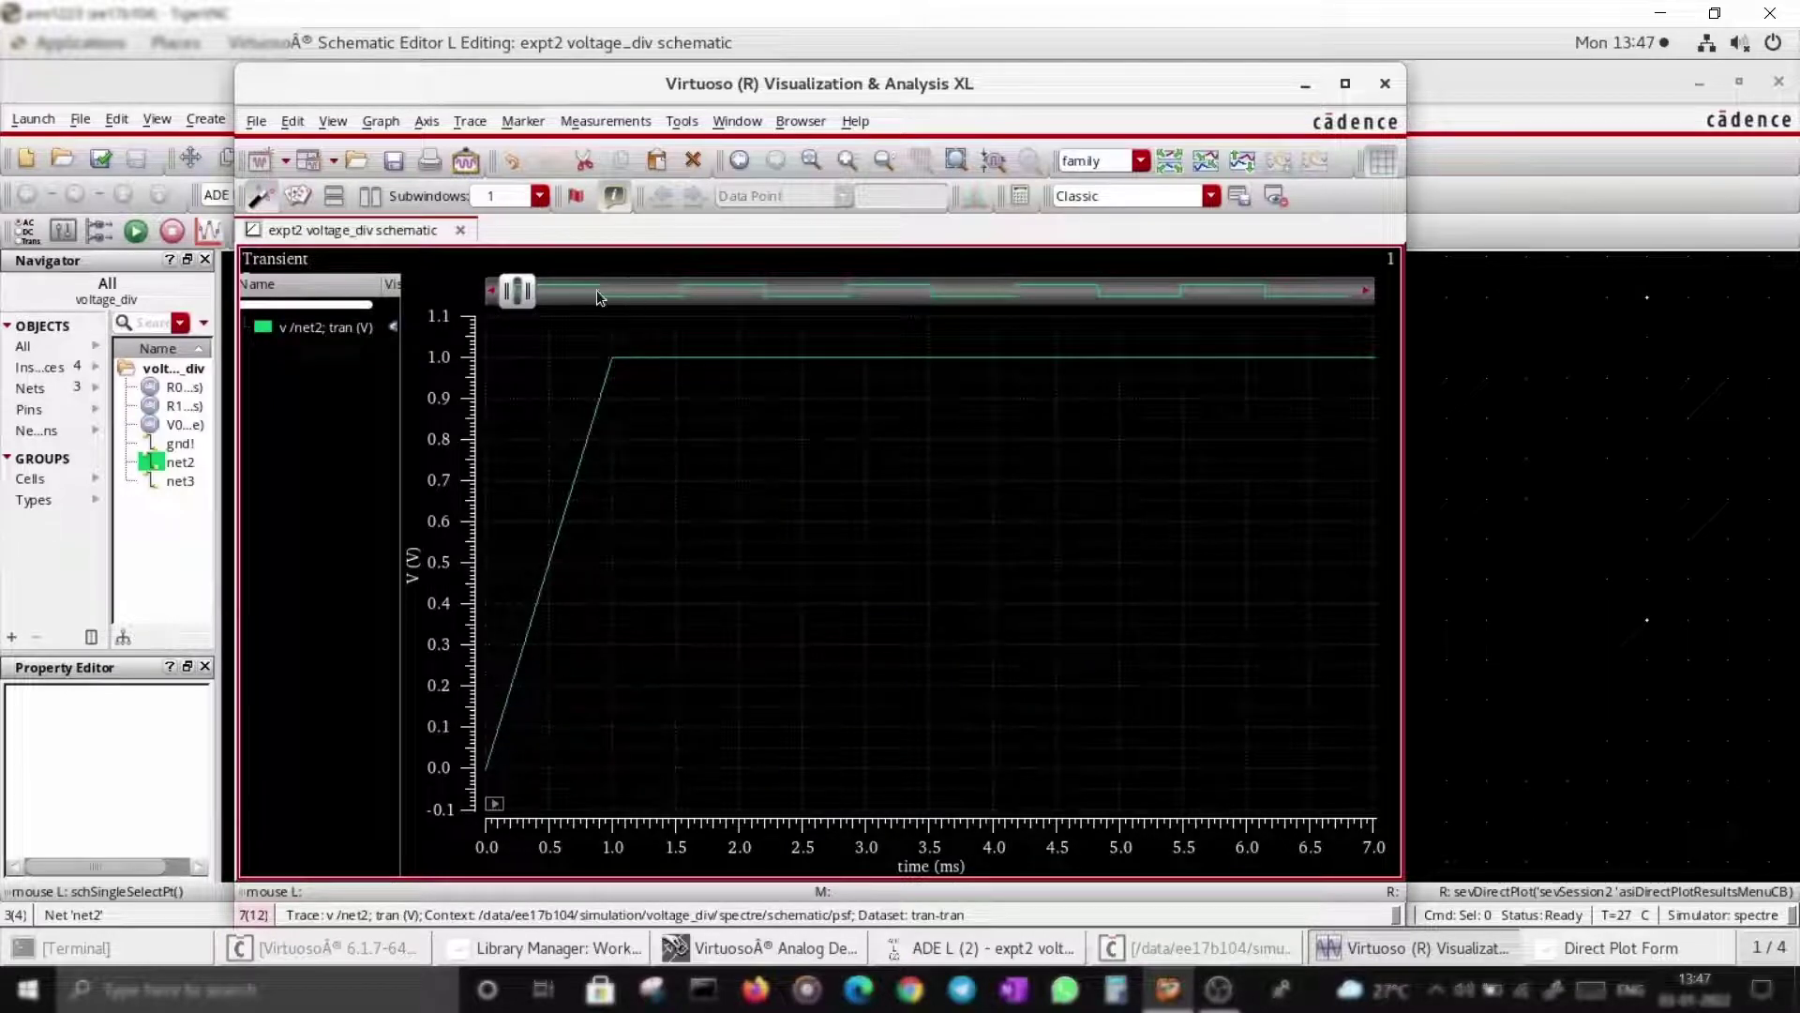
{"action": "mouse_move", "coordinate": [529, 294]}
{"action": "left_mouse_down"}
{"action": "mouse_move", "coordinate": [870, 296]}
{"action": "mouse_move", "coordinate": [694, 297]}
{"action": "mouse_move", "coordinate": [709, 300]}
{"action": "left_mouse_up"}
{"action": "mouse_move", "coordinate": [875, 361]}
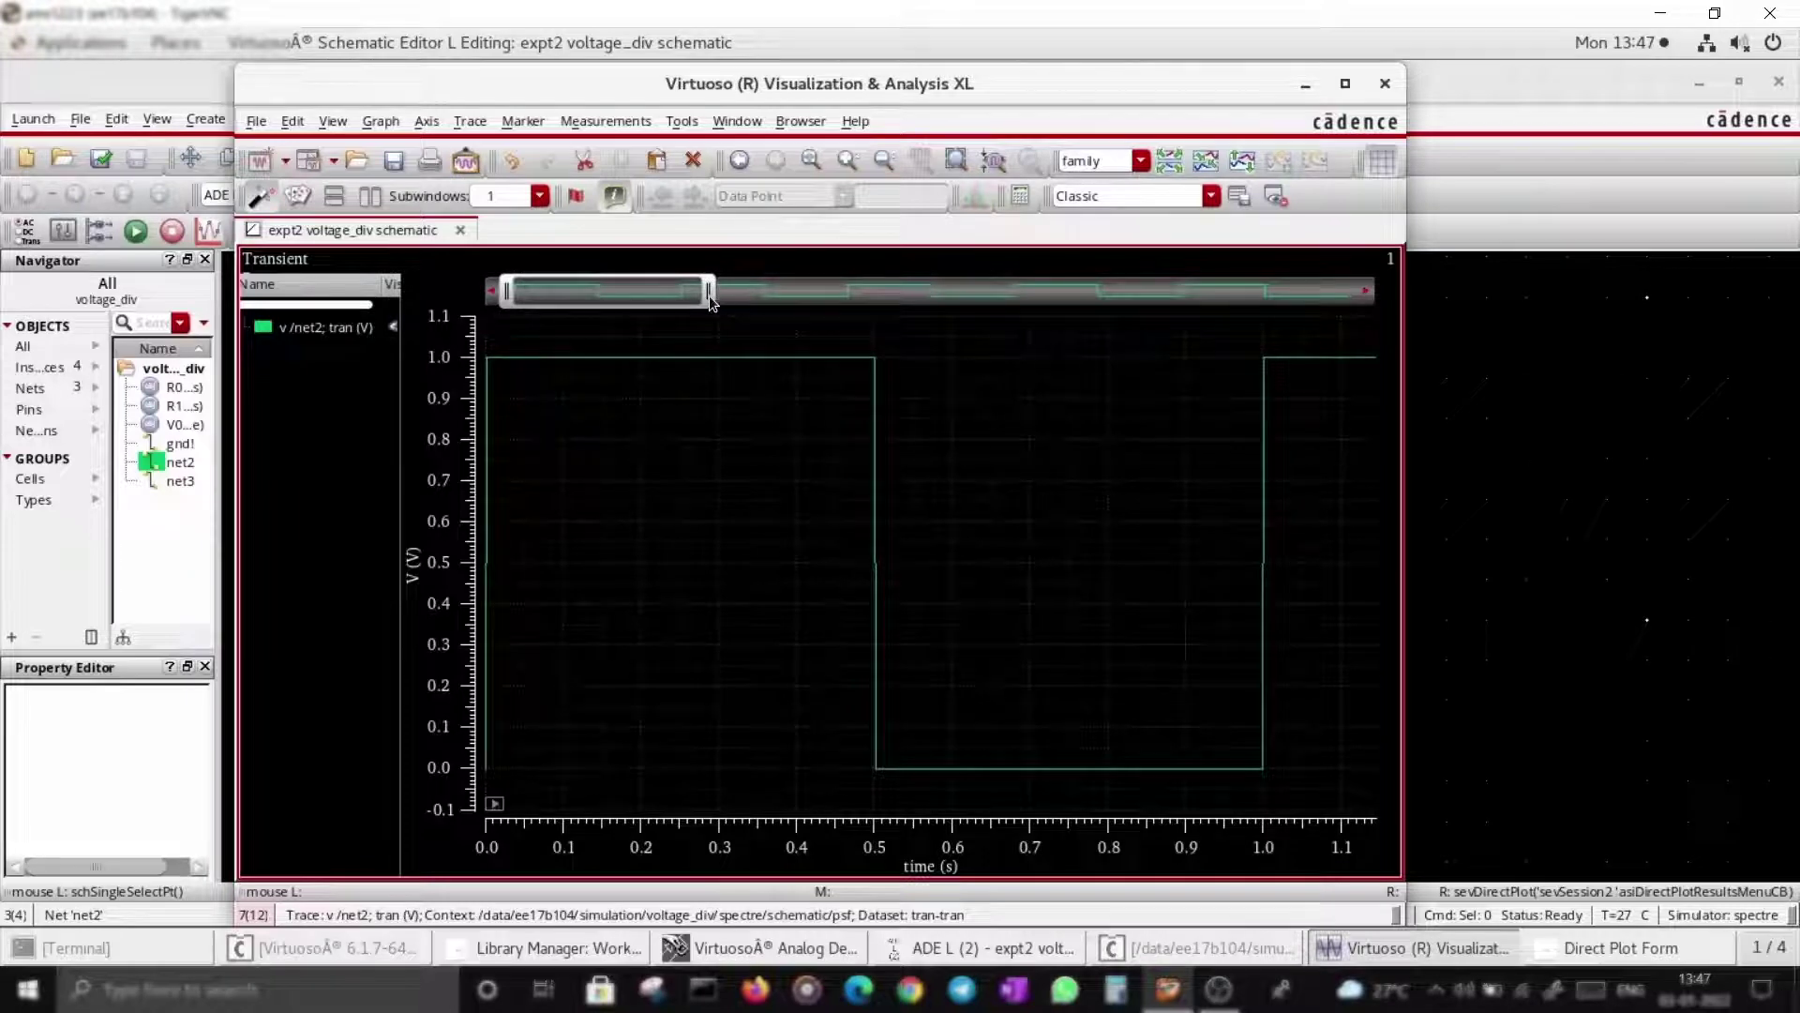
{"action": "left_click_drag", "start_coordinate": [709, 295], "coordinate": [792, 297]}
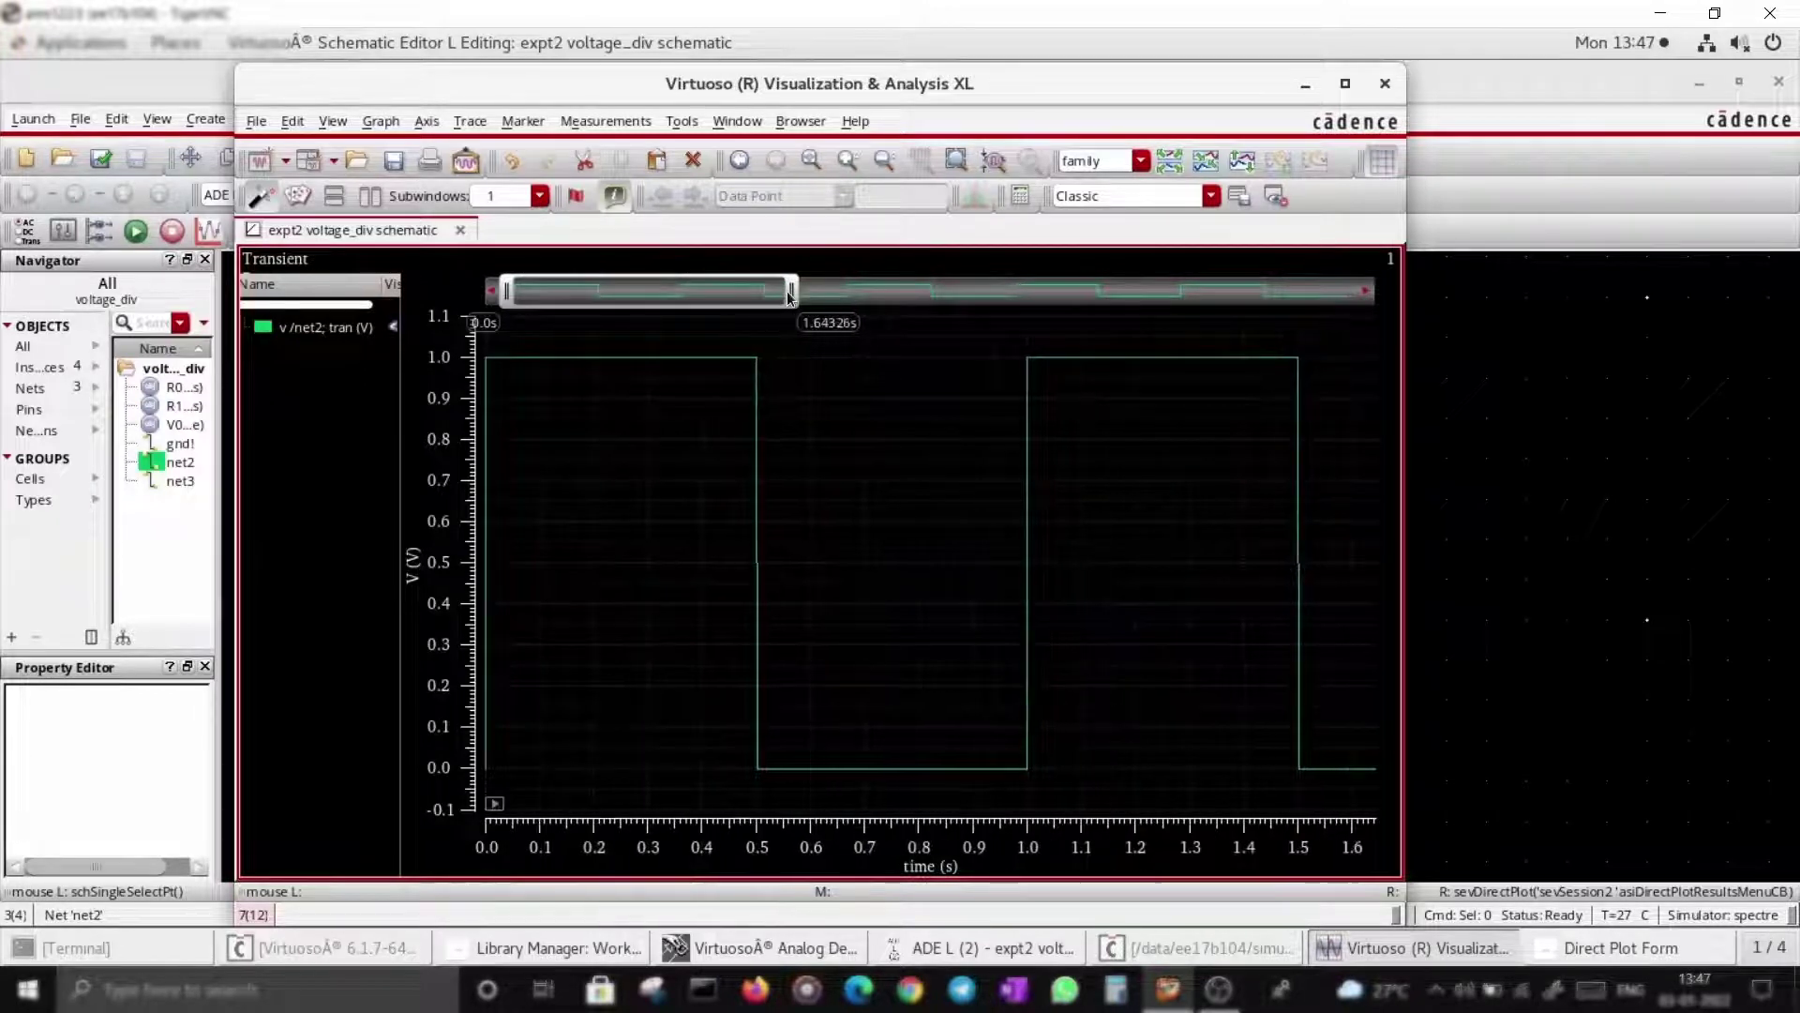
Try zoom in, zoom out and box zoom, ending on Zoom Fit for the full 0–5 s waveform.
{"action": "left_click", "coordinate": [812, 160]}
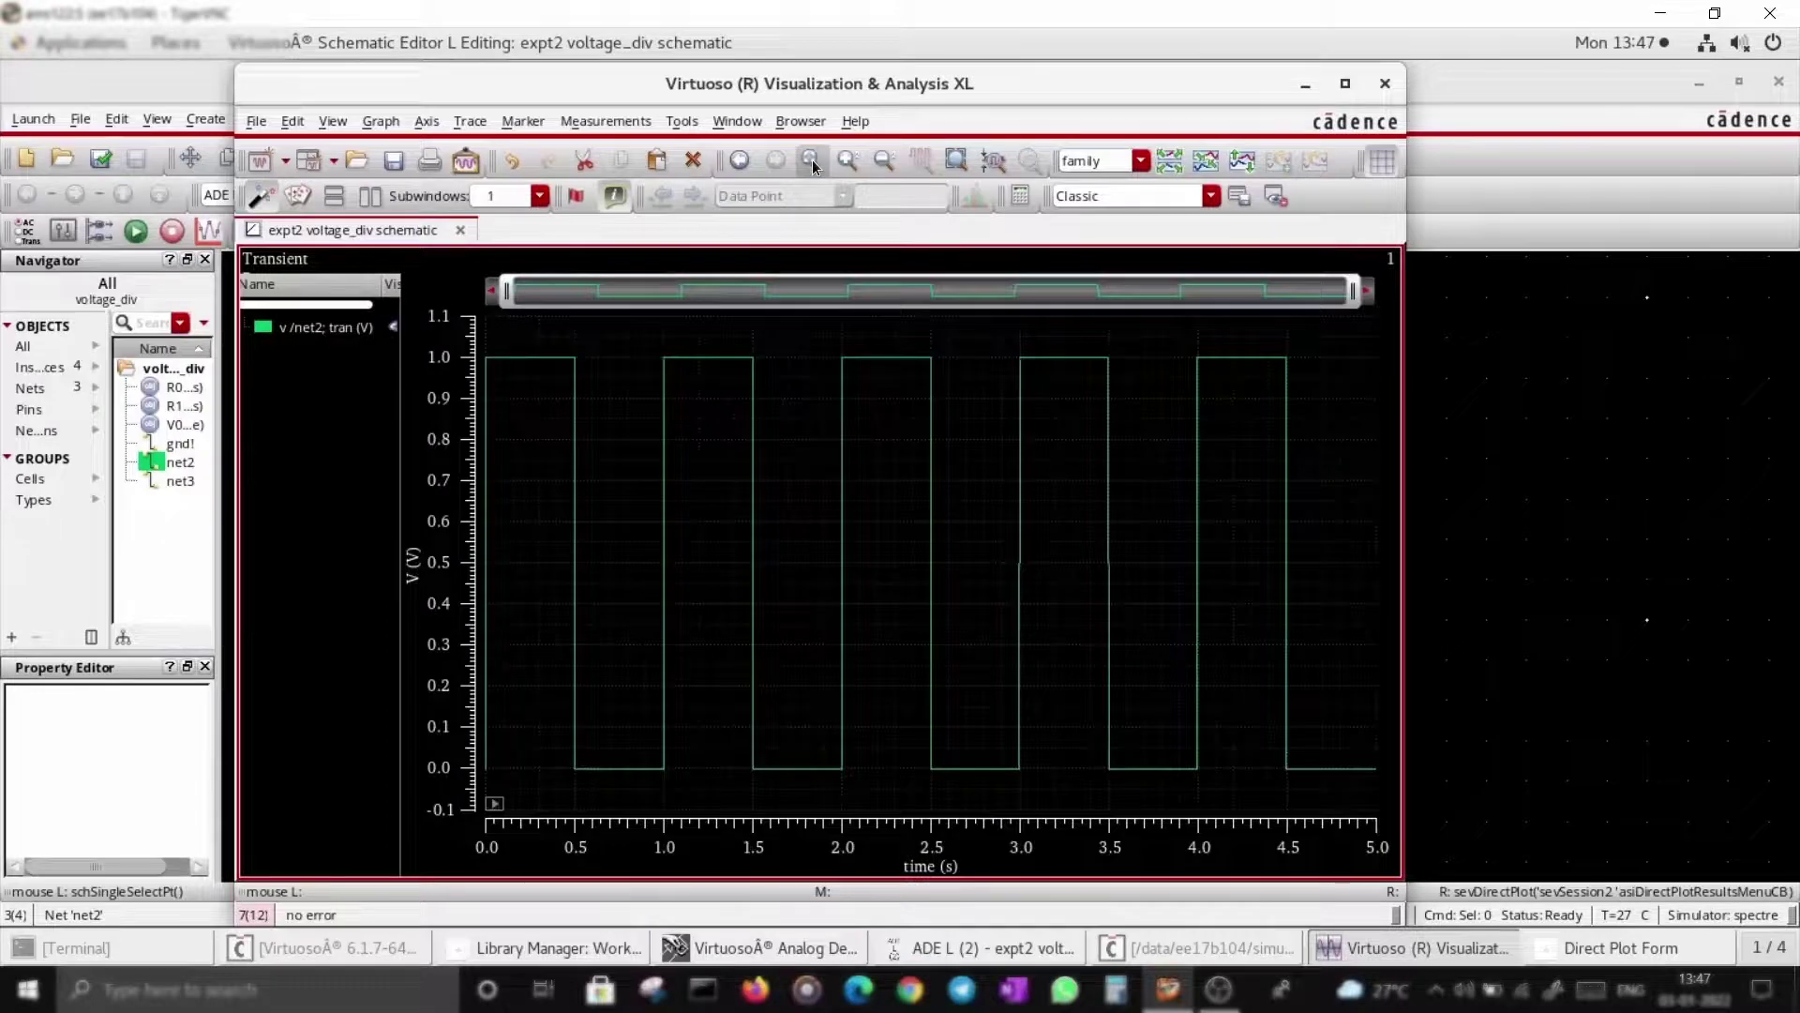
{"action": "left_click", "coordinate": [850, 157]}
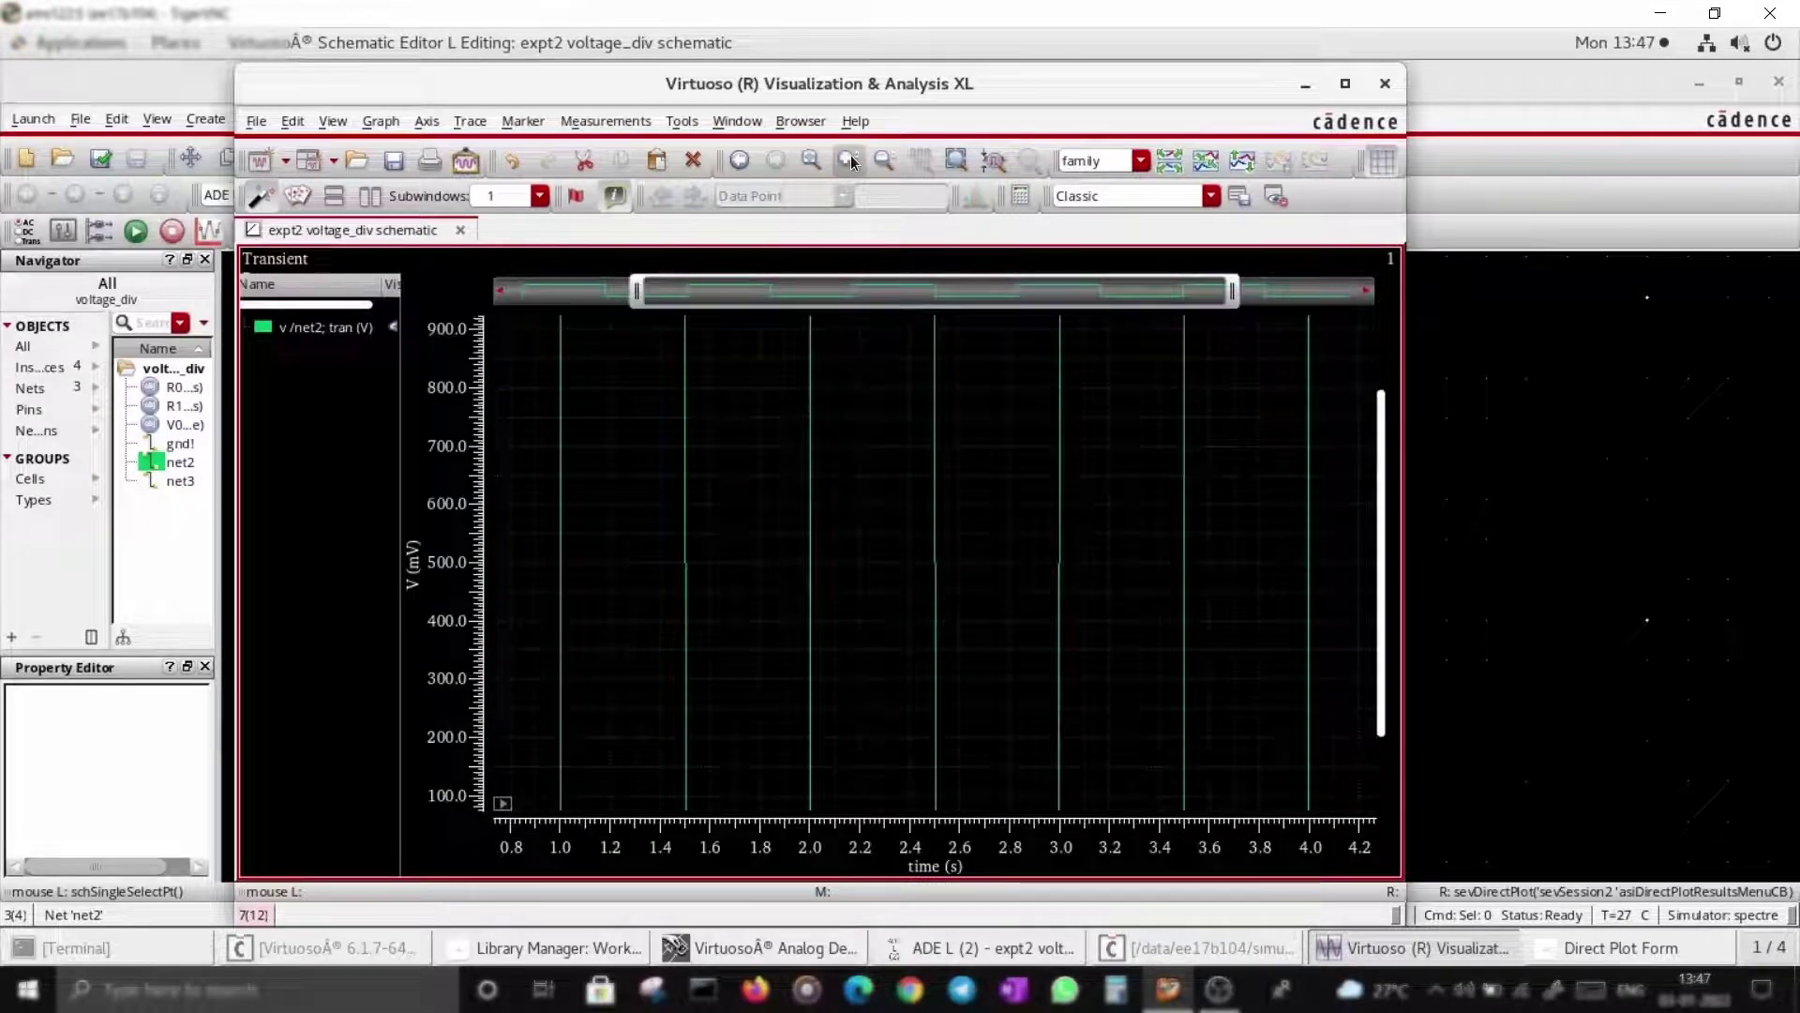
{"action": "left_click", "coordinate": [884, 162]}
{"action": "left_click", "coordinate": [884, 161]}
{"action": "left_click", "coordinate": [883, 162]}
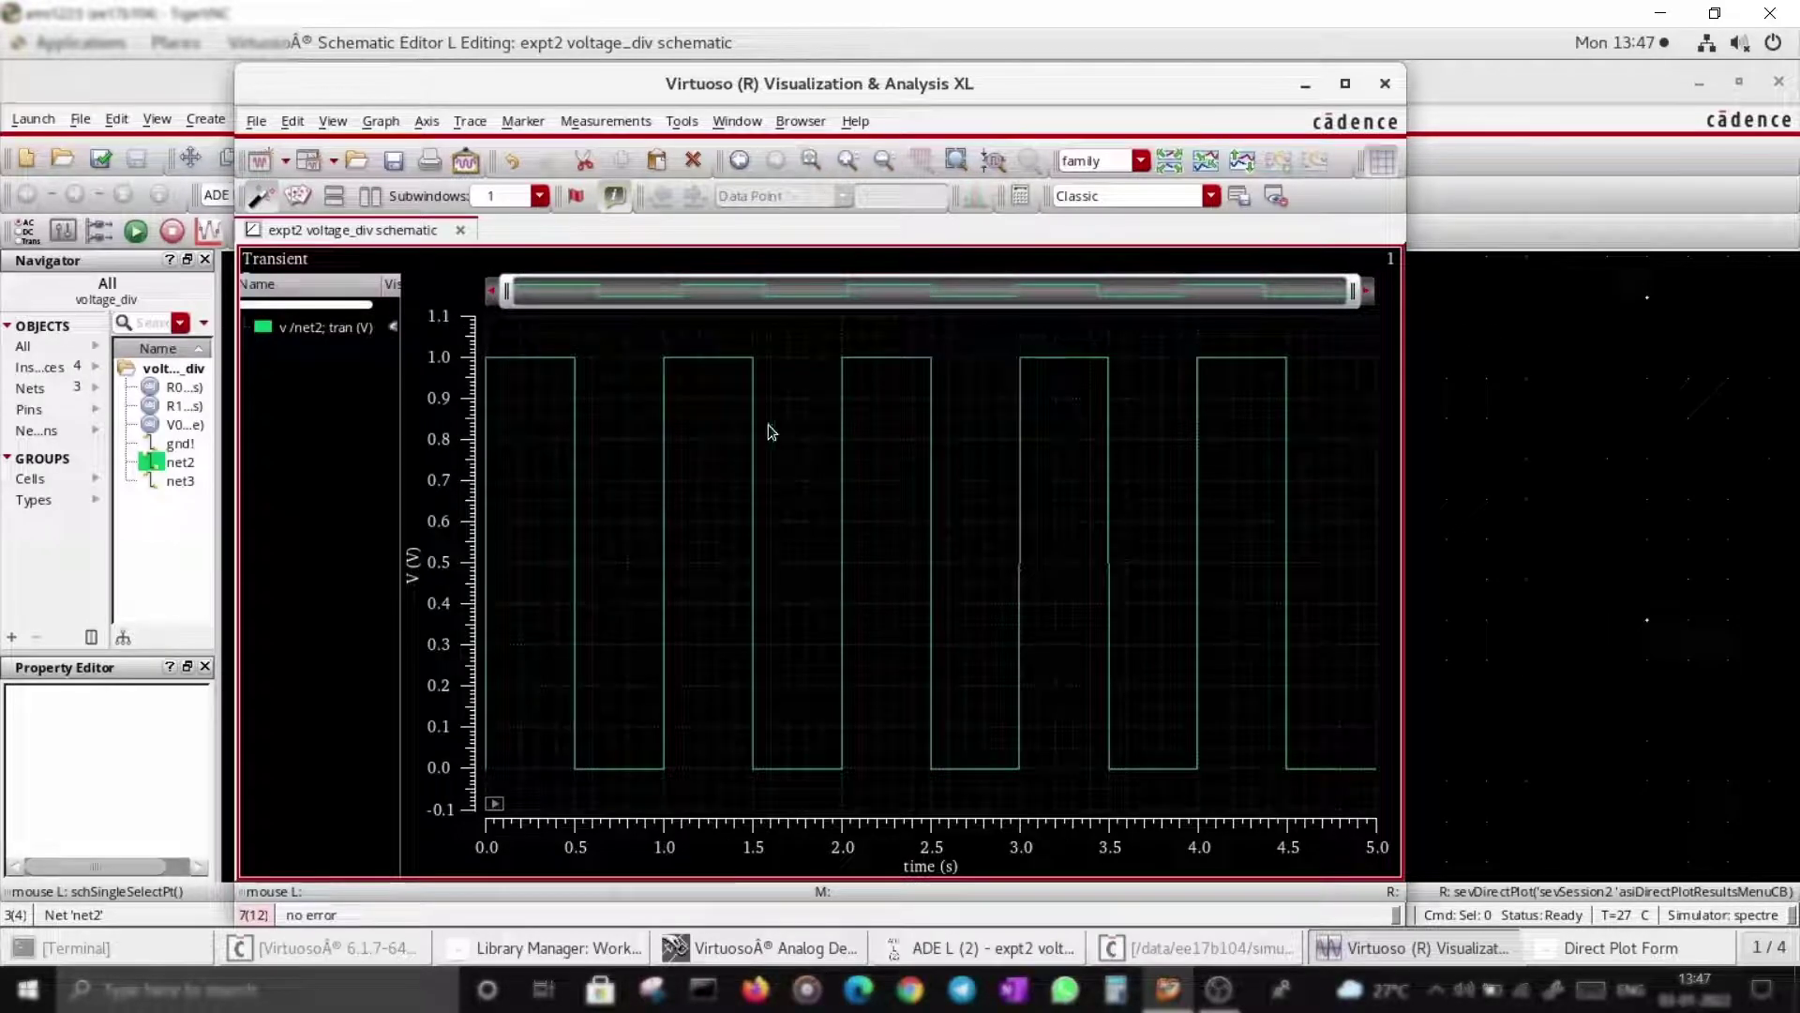
{"action": "left_click_drag", "start_coordinate": [630, 344], "coordinate": [995, 548]}
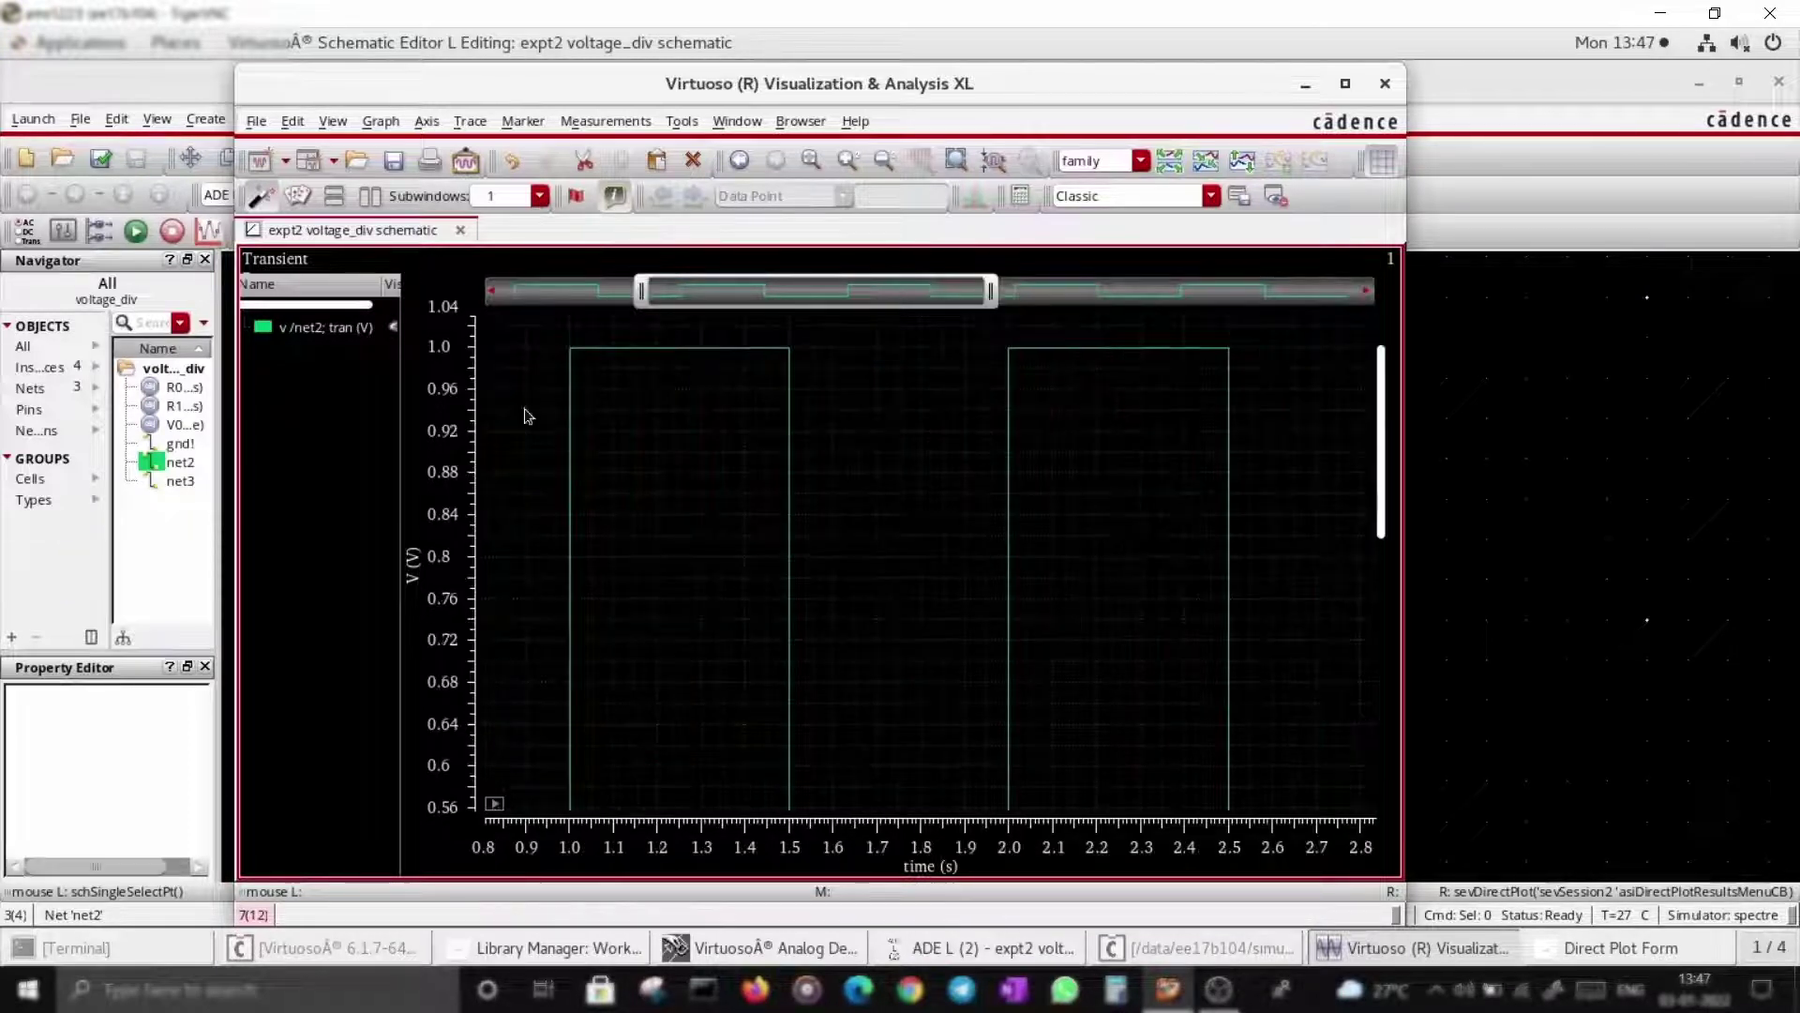
{"action": "left_click", "coordinate": [810, 161]}
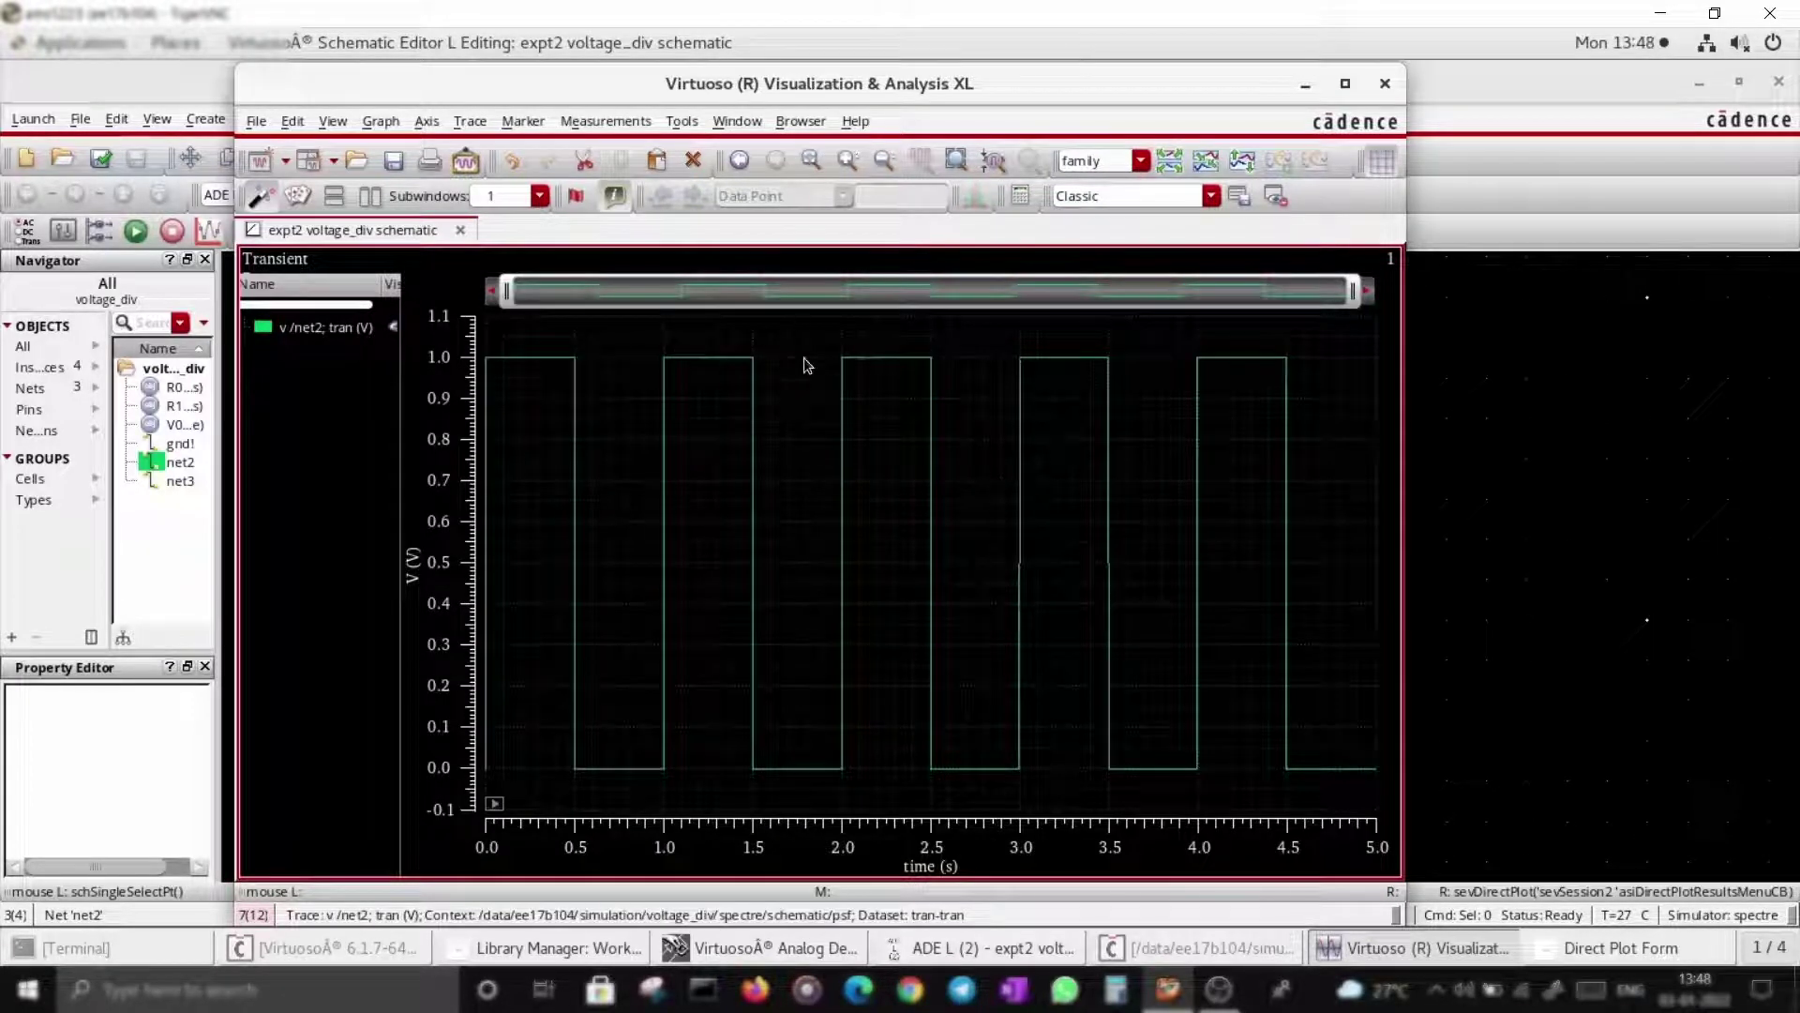
{"action": "left_click", "coordinate": [1219, 990]}
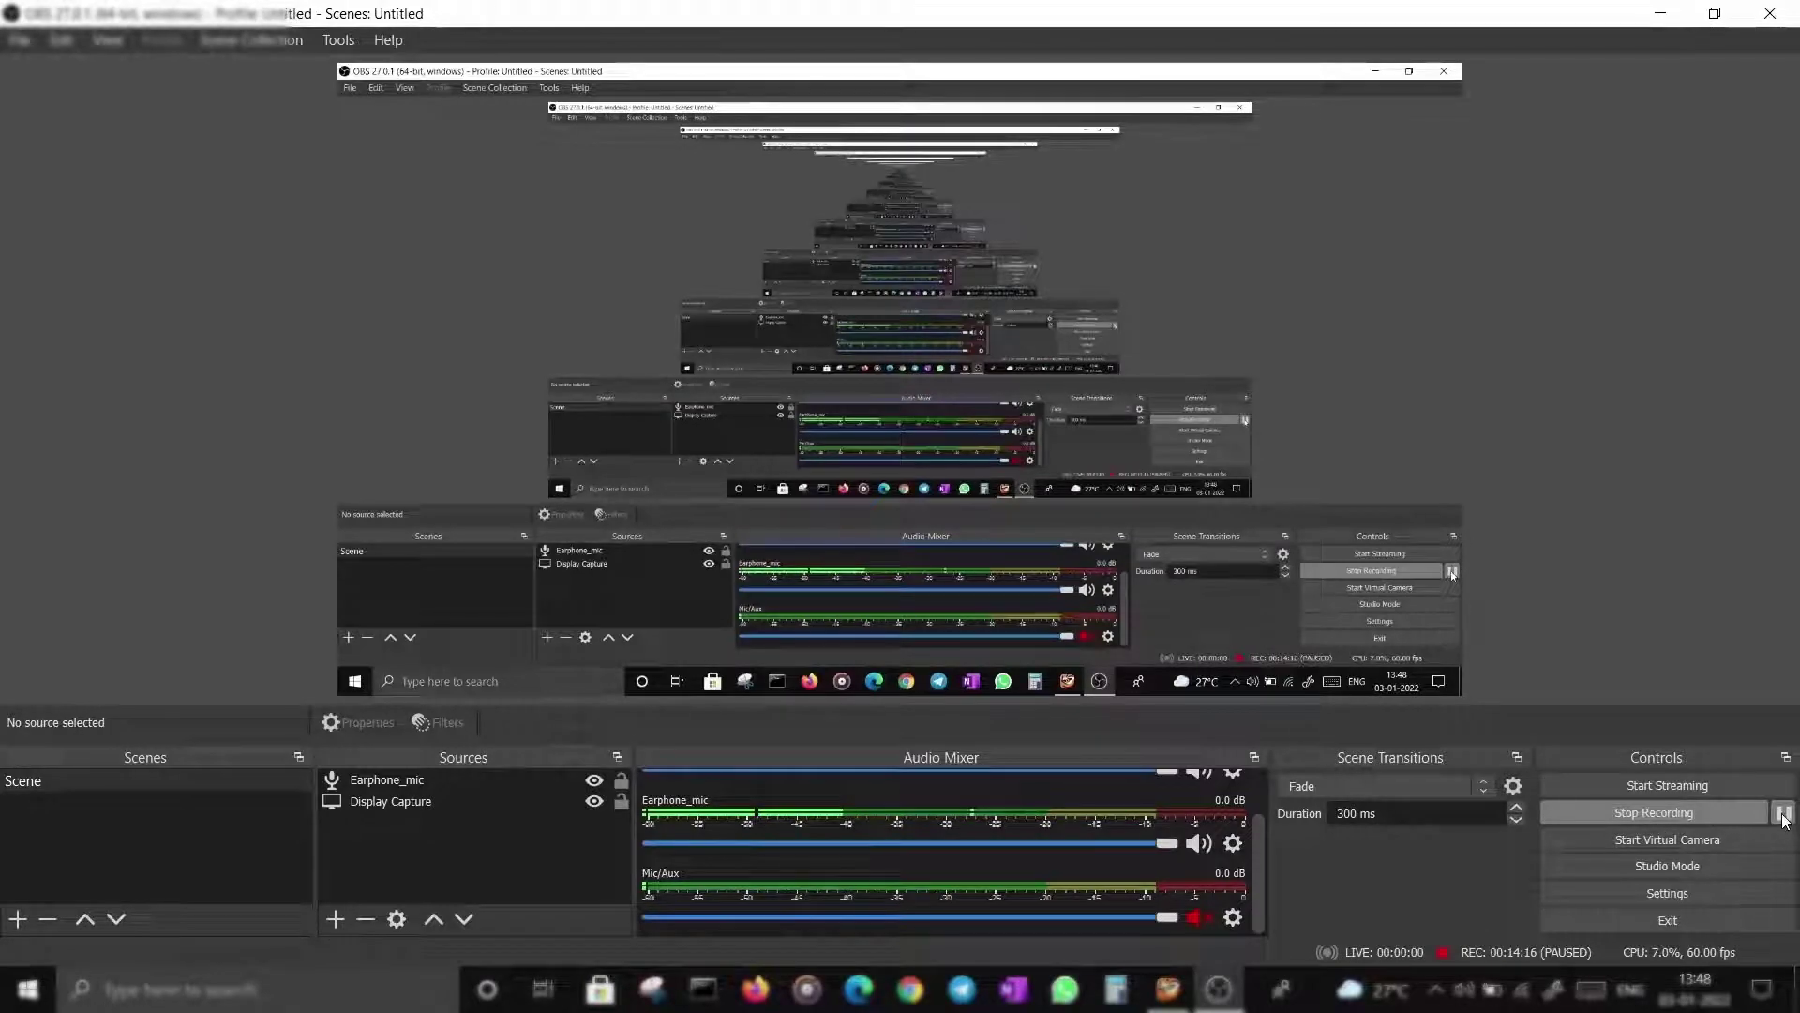
{"action": "left_click", "coordinate": [1201, 1000]}
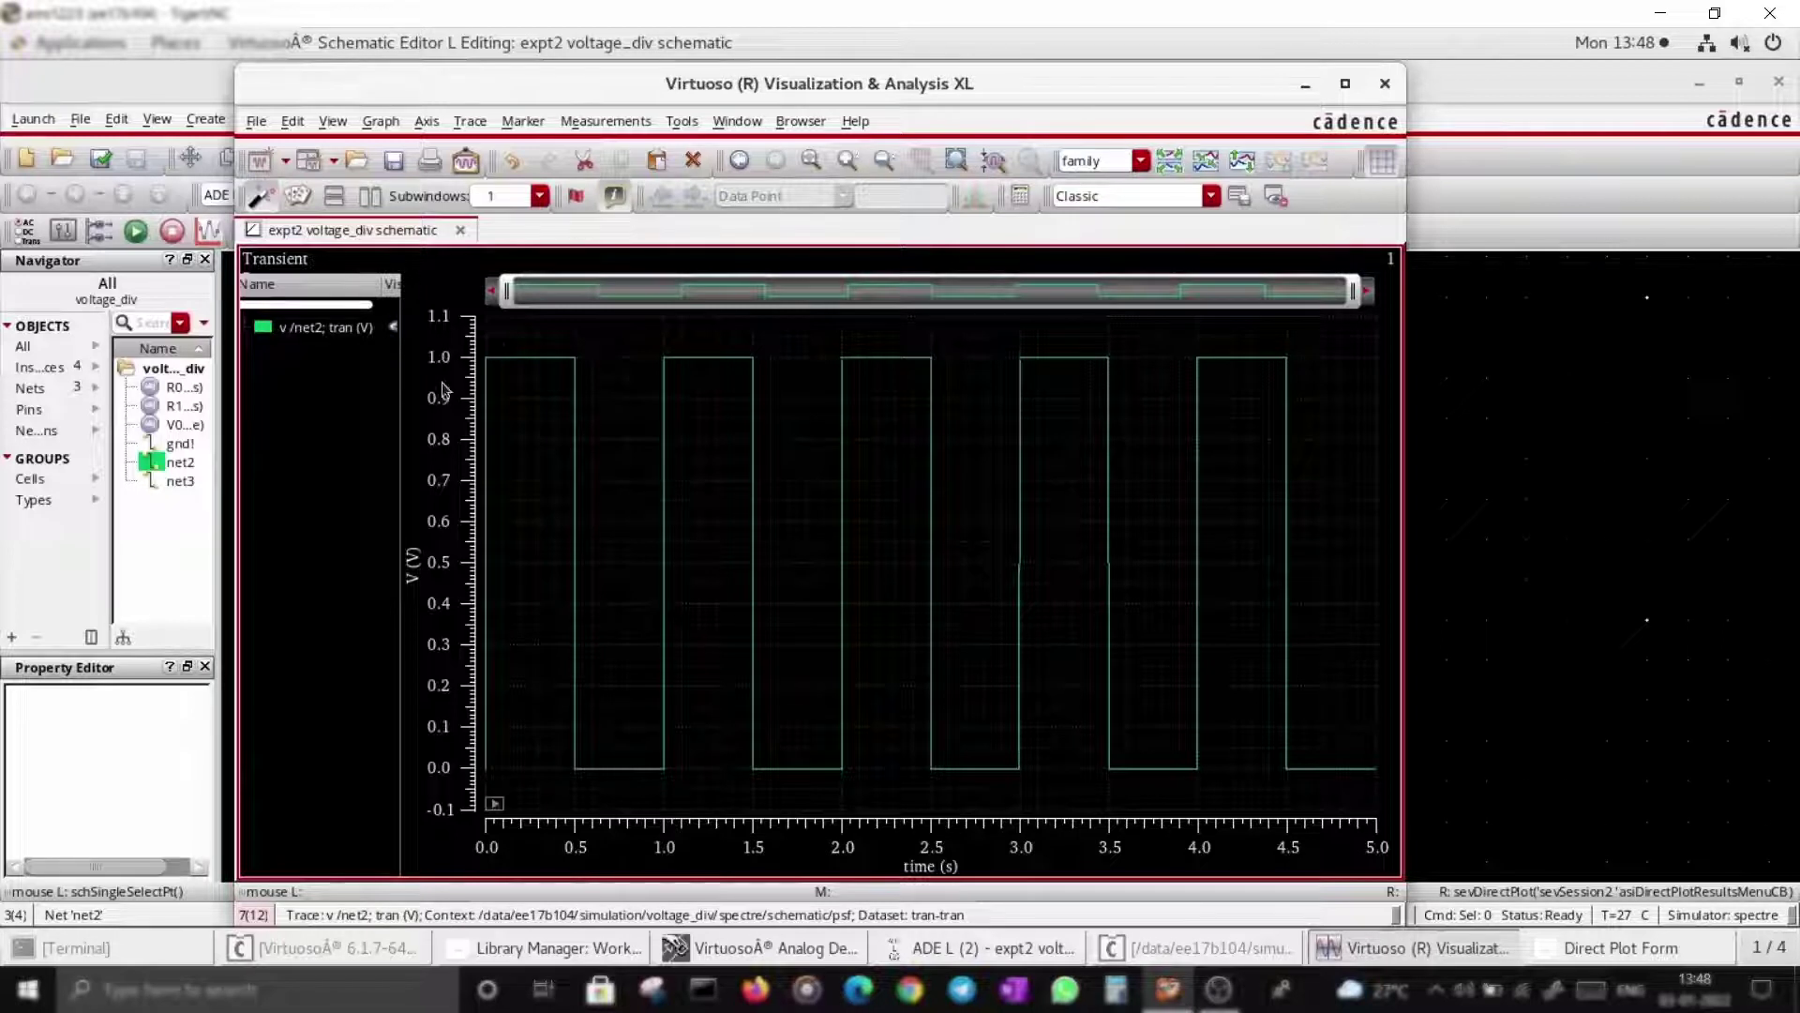
Switch the time axis to log scale and back to linear.
{"action": "right_click", "coordinate": [839, 853]}
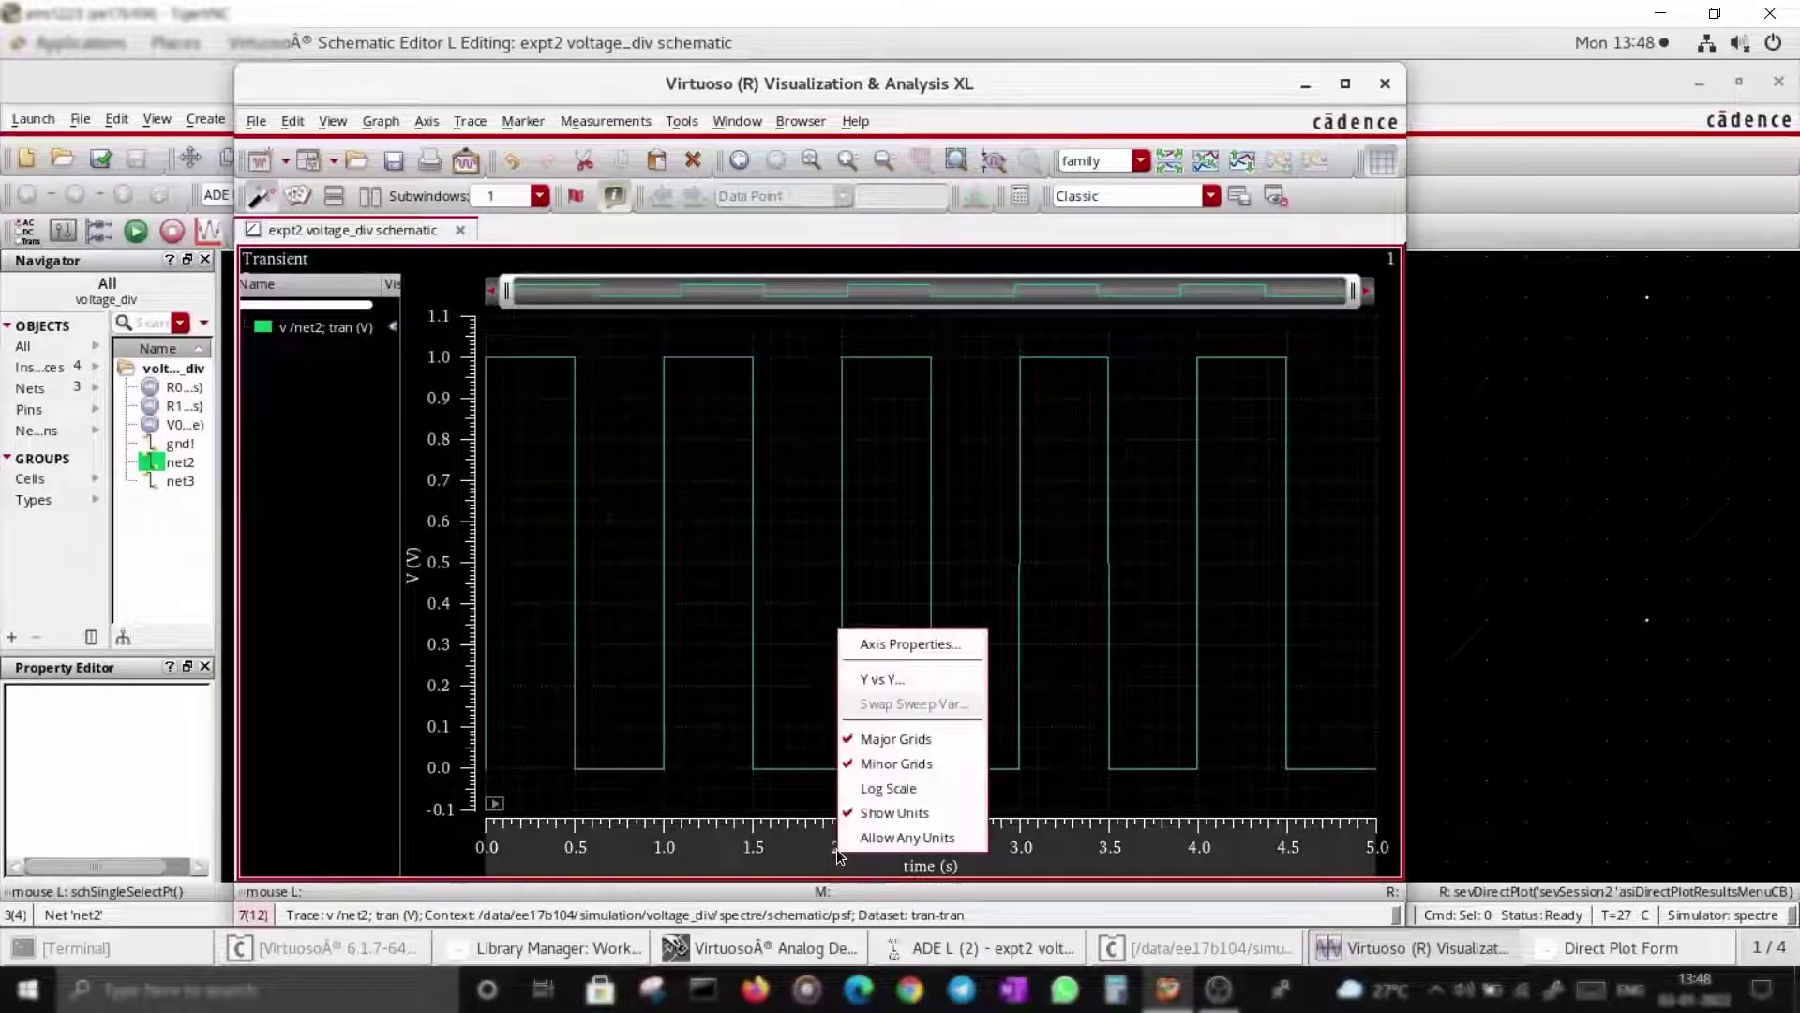
{"action": "left_click", "coordinate": [908, 790]}
{"action": "right_click", "coordinate": [891, 842]}
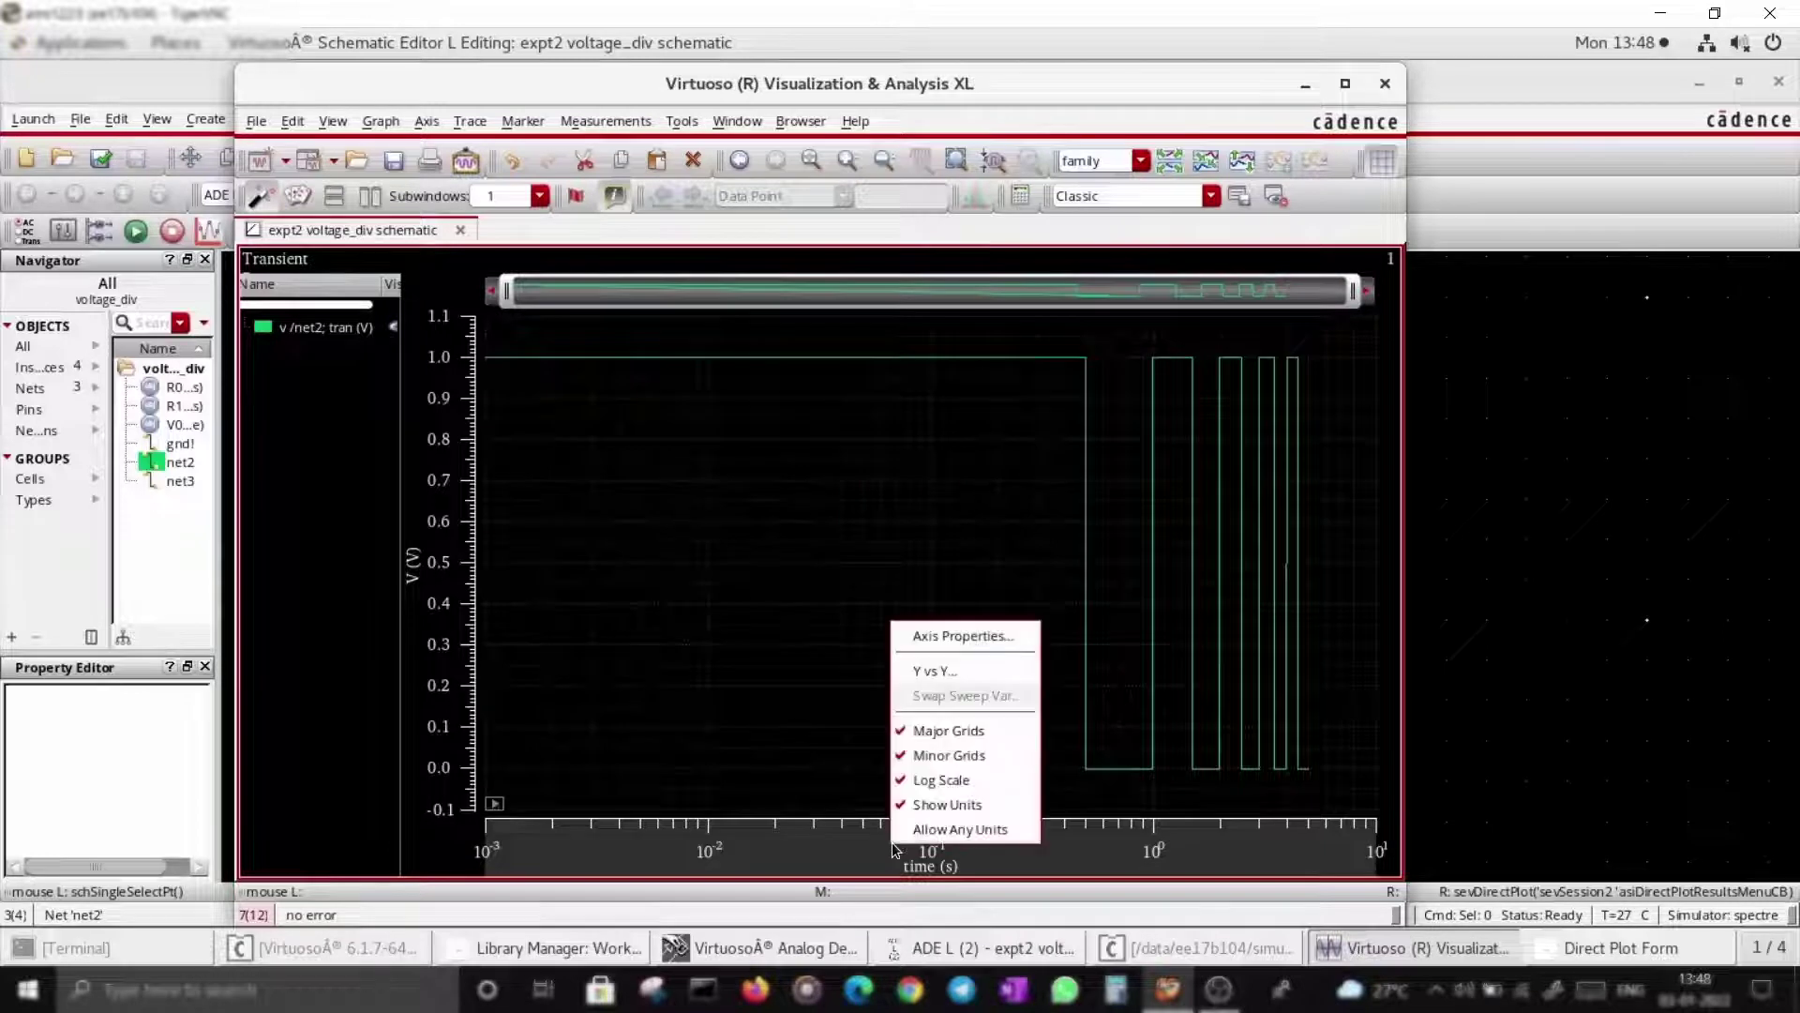
{"action": "left_click", "coordinate": [944, 782]}
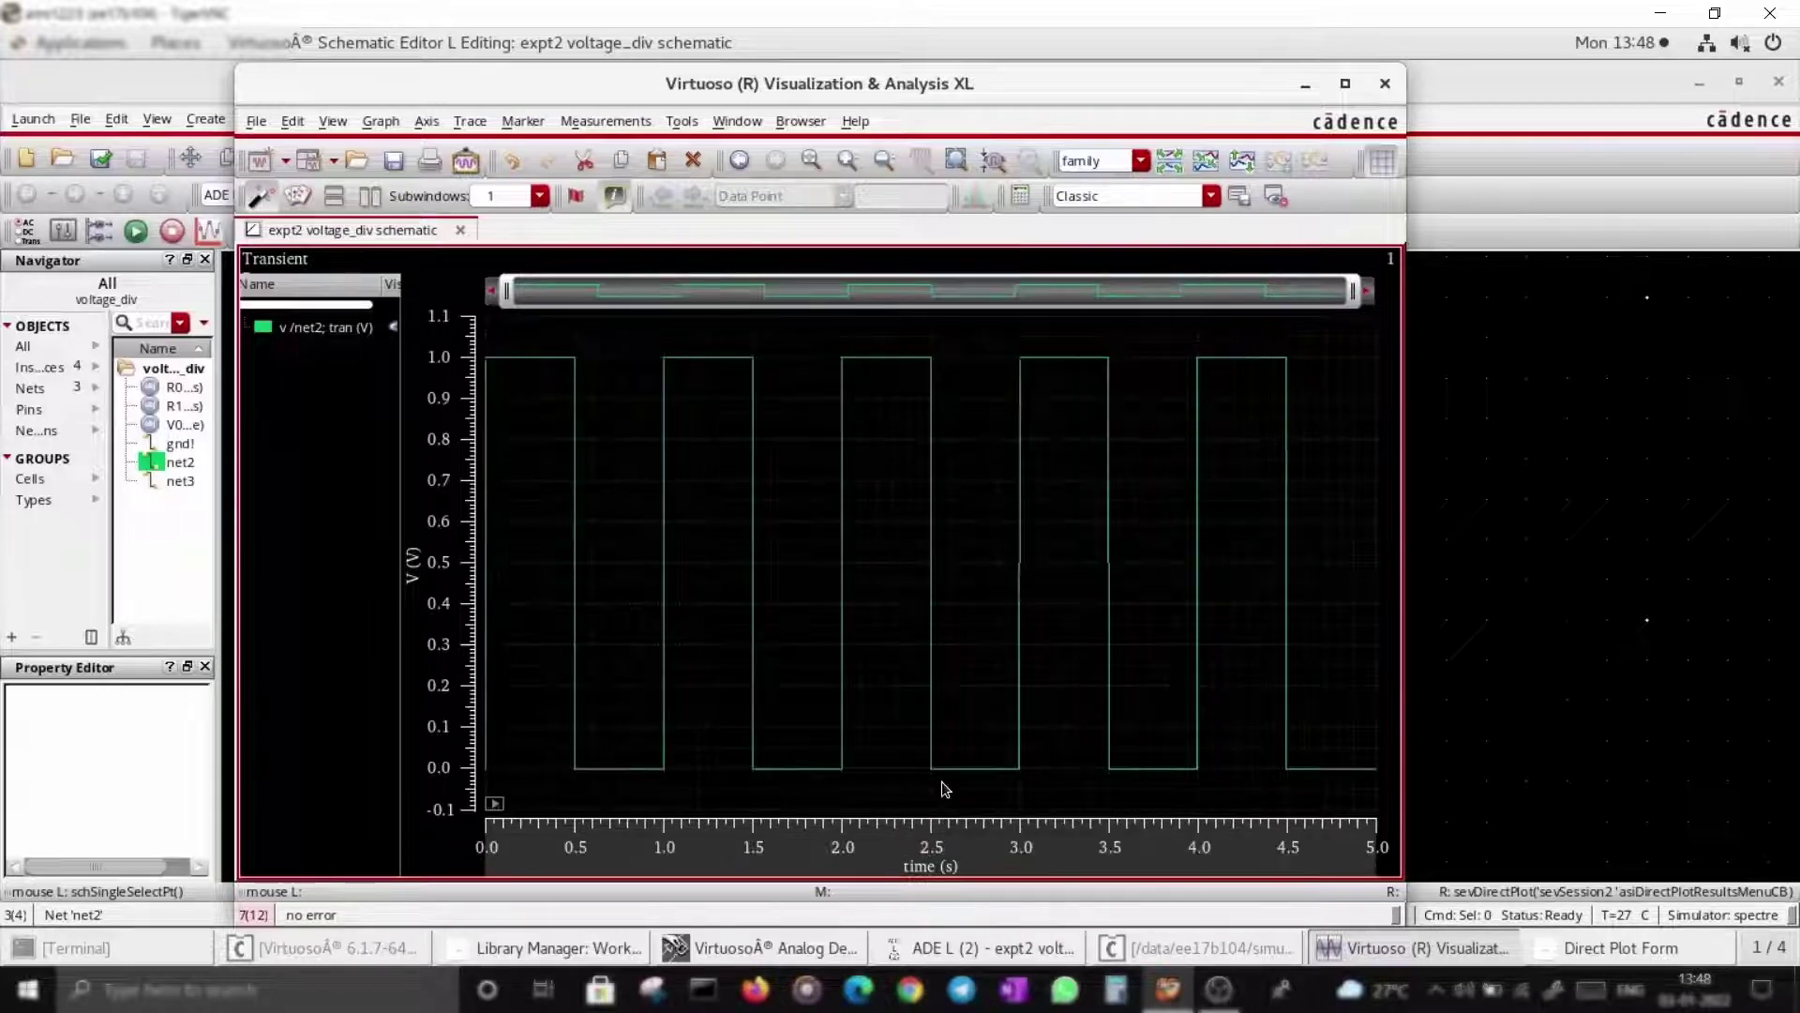
In Axis Properties set the time scale to Manual with maximum 4 s, and apply.
{"action": "right_click", "coordinate": [887, 836]}
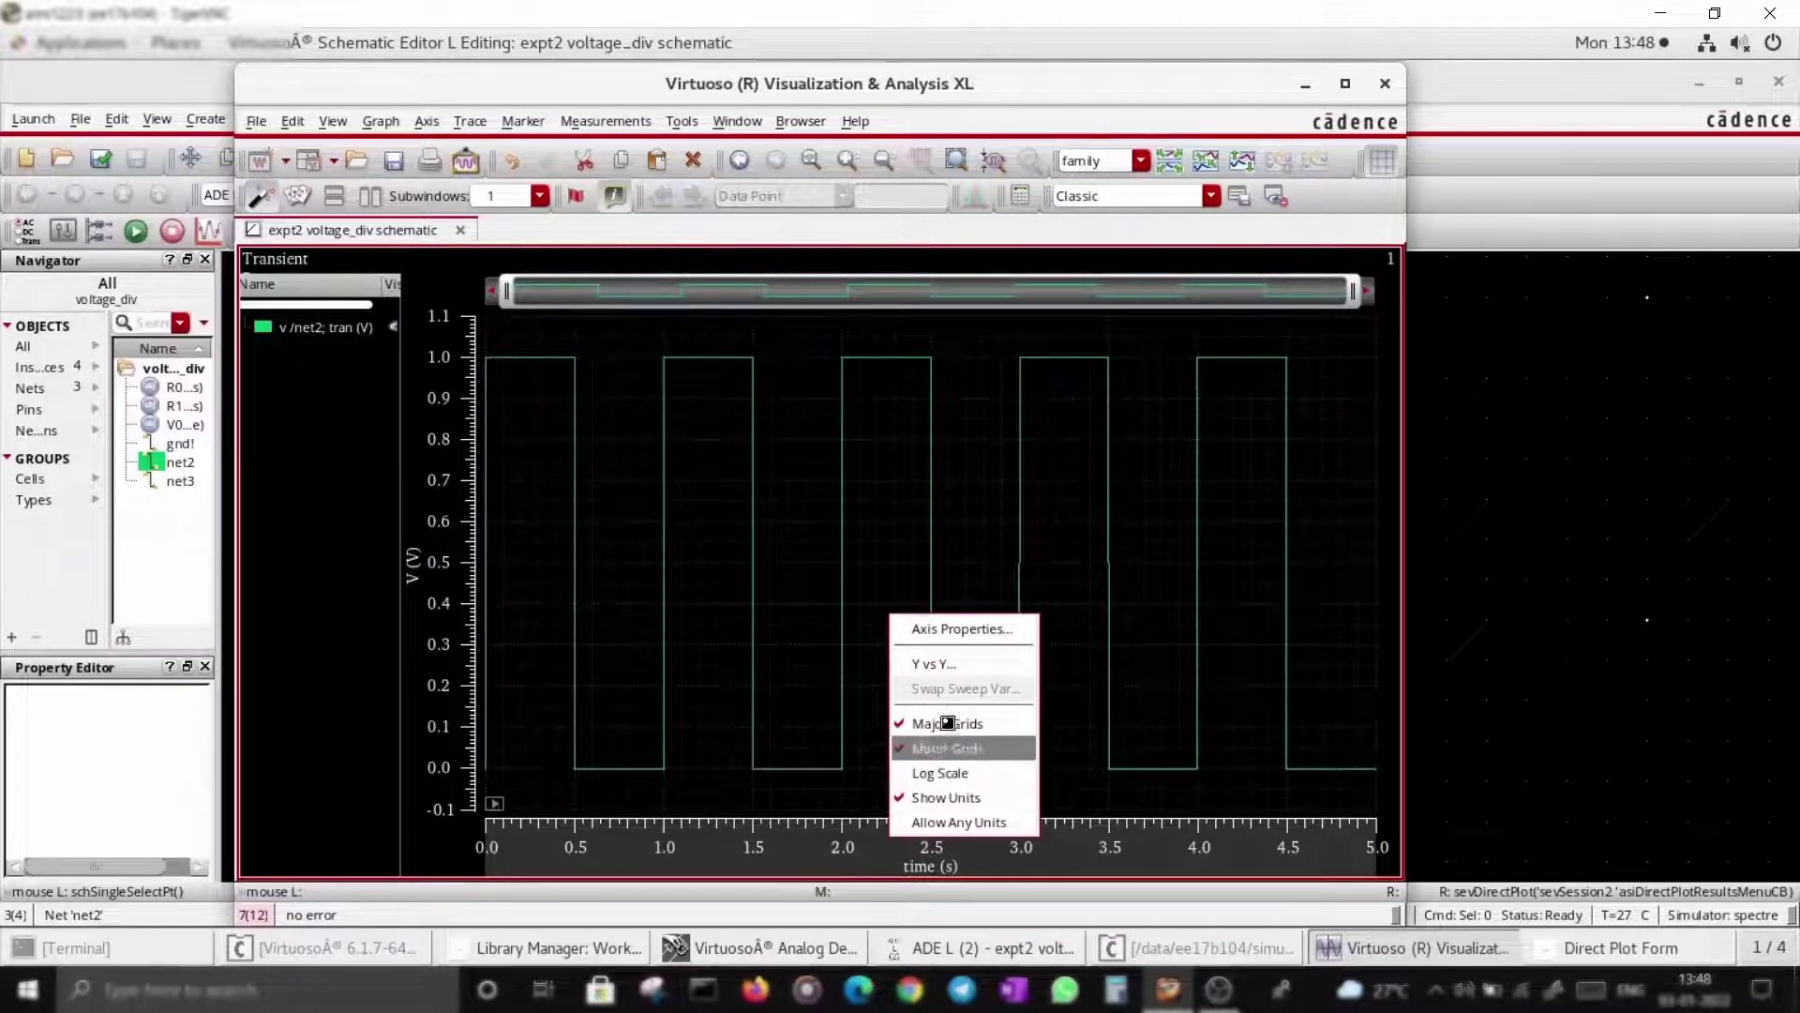
{"action": "left_click", "coordinate": [962, 630]}
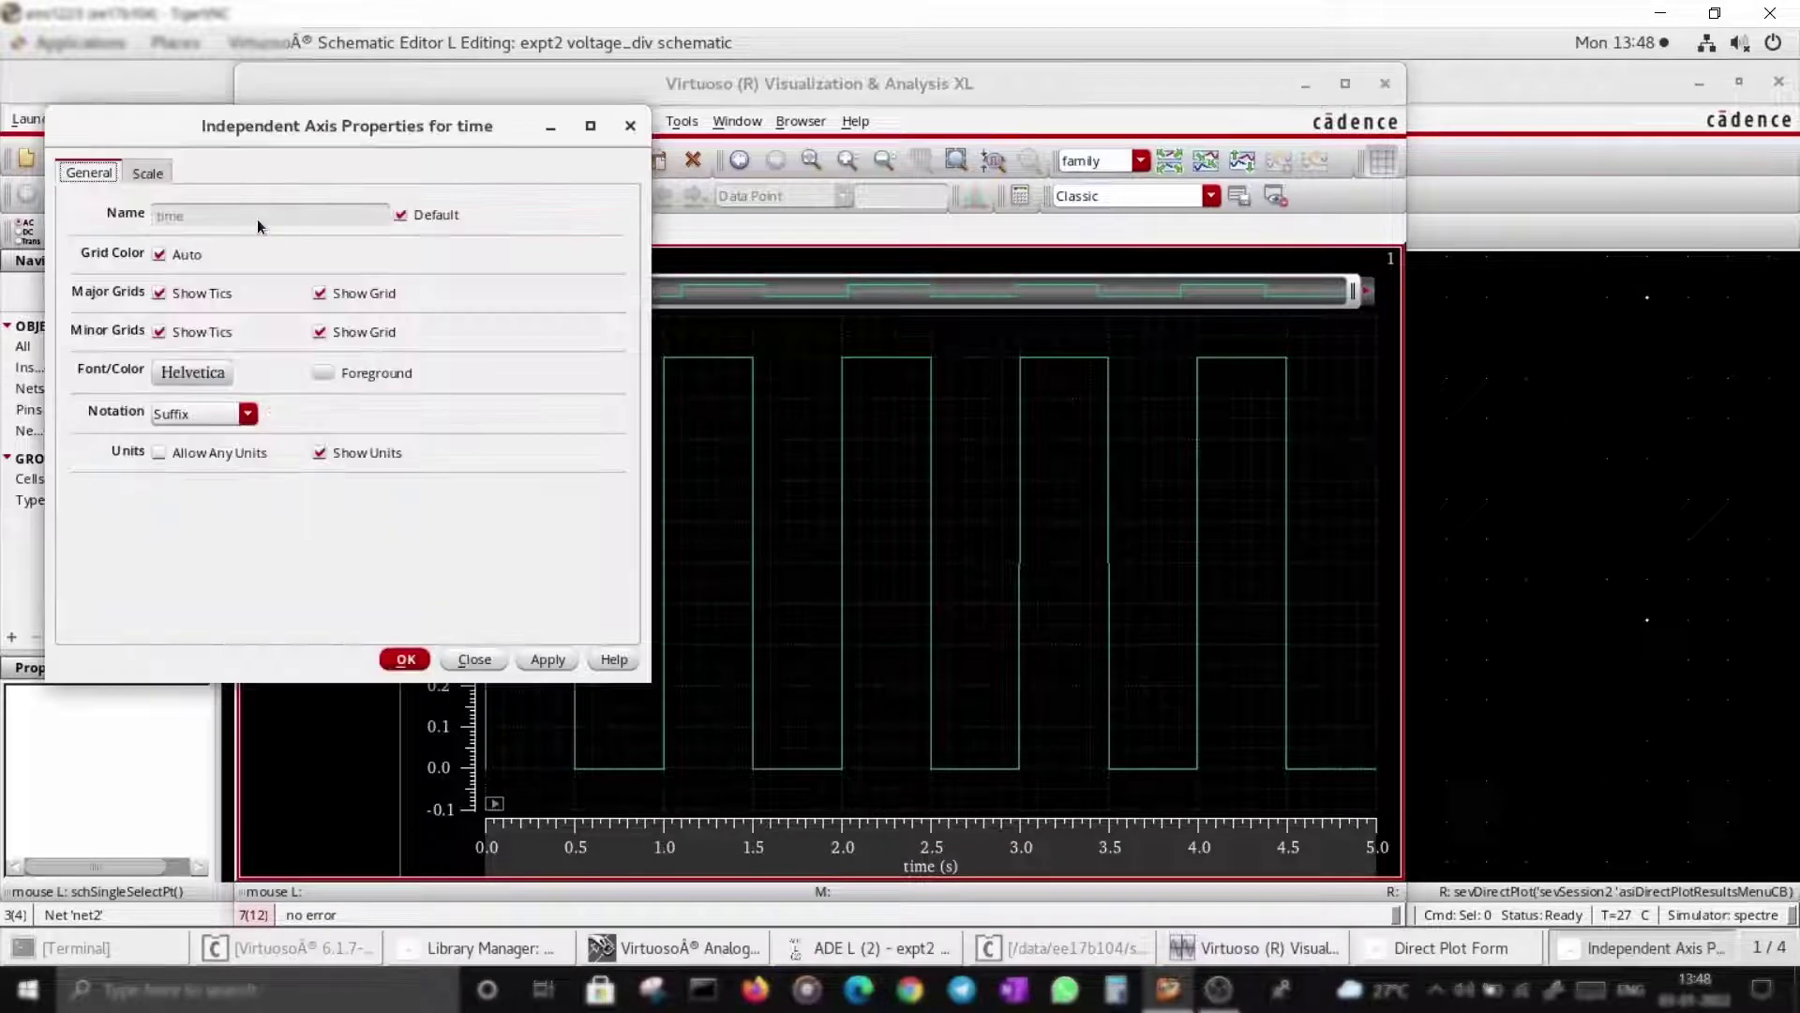
{"action": "left_click", "coordinate": [147, 172]}
{"action": "left_click", "coordinate": [248, 216]}
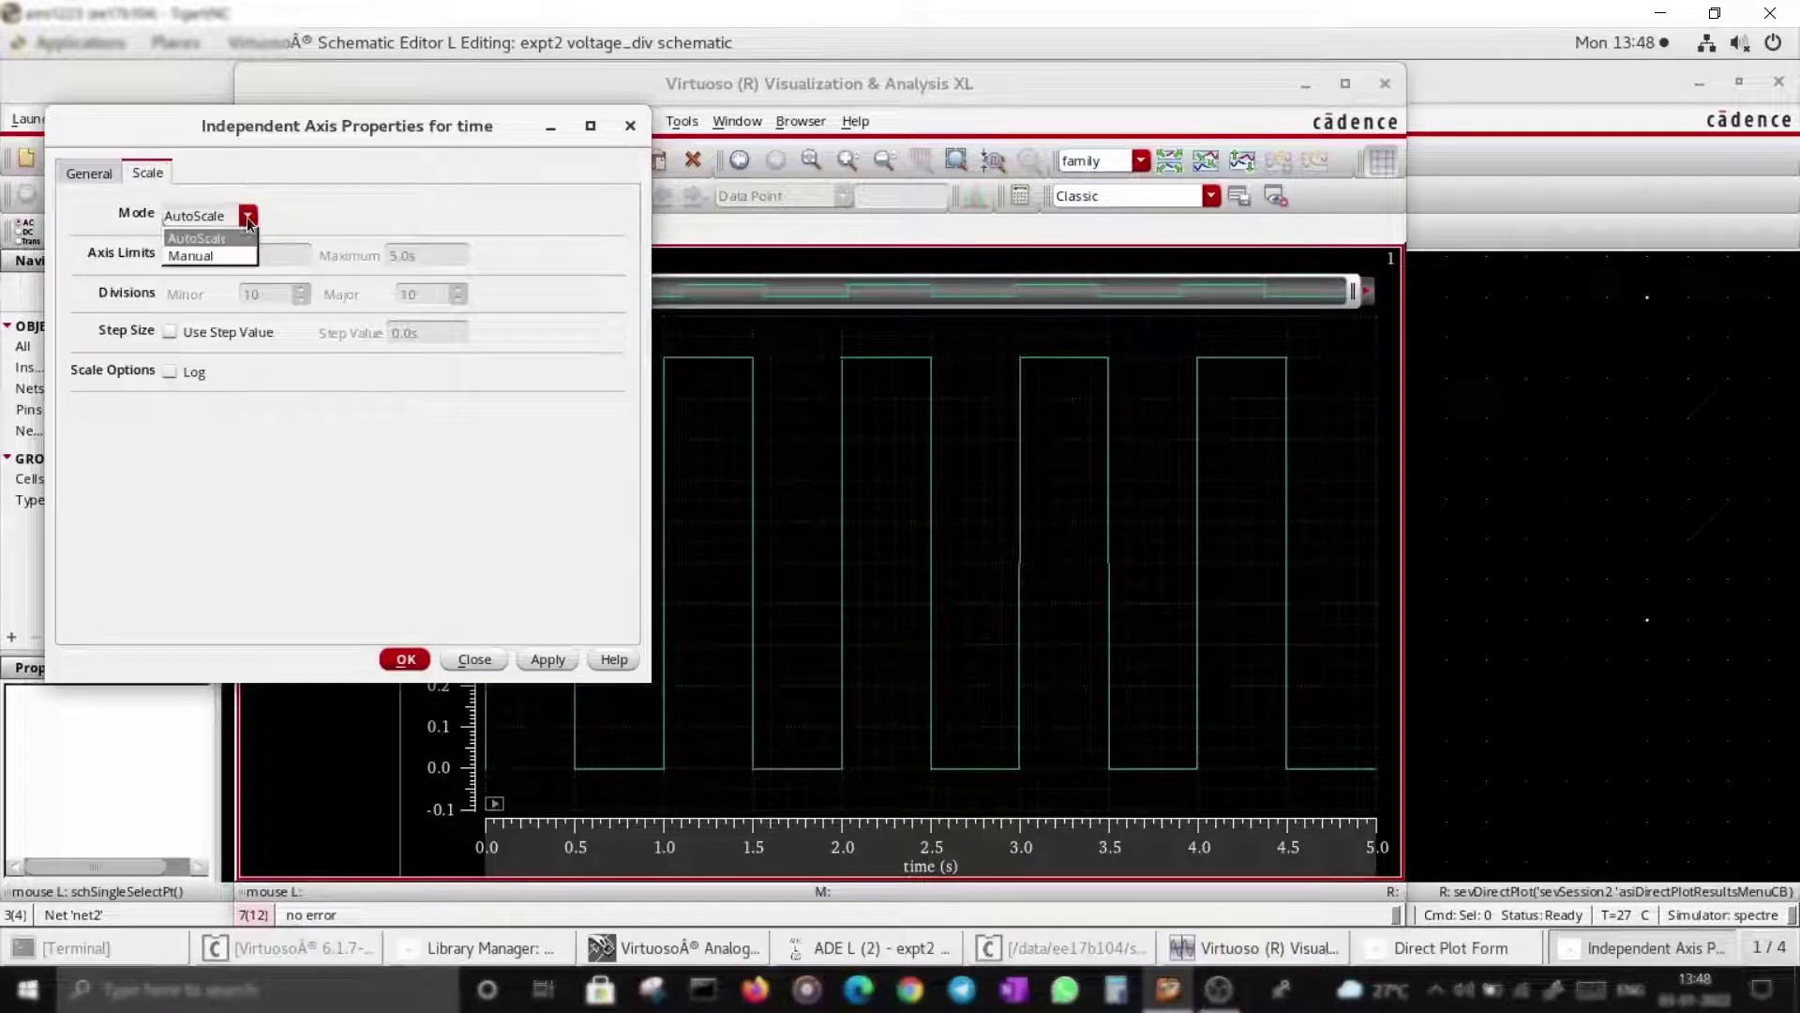
{"action": "left_click", "coordinate": [211, 257]}
{"action": "left_click", "coordinate": [394, 256]}
{"action": "key", "text": "BackSpace"}
{"action": "type", "text": "4"}
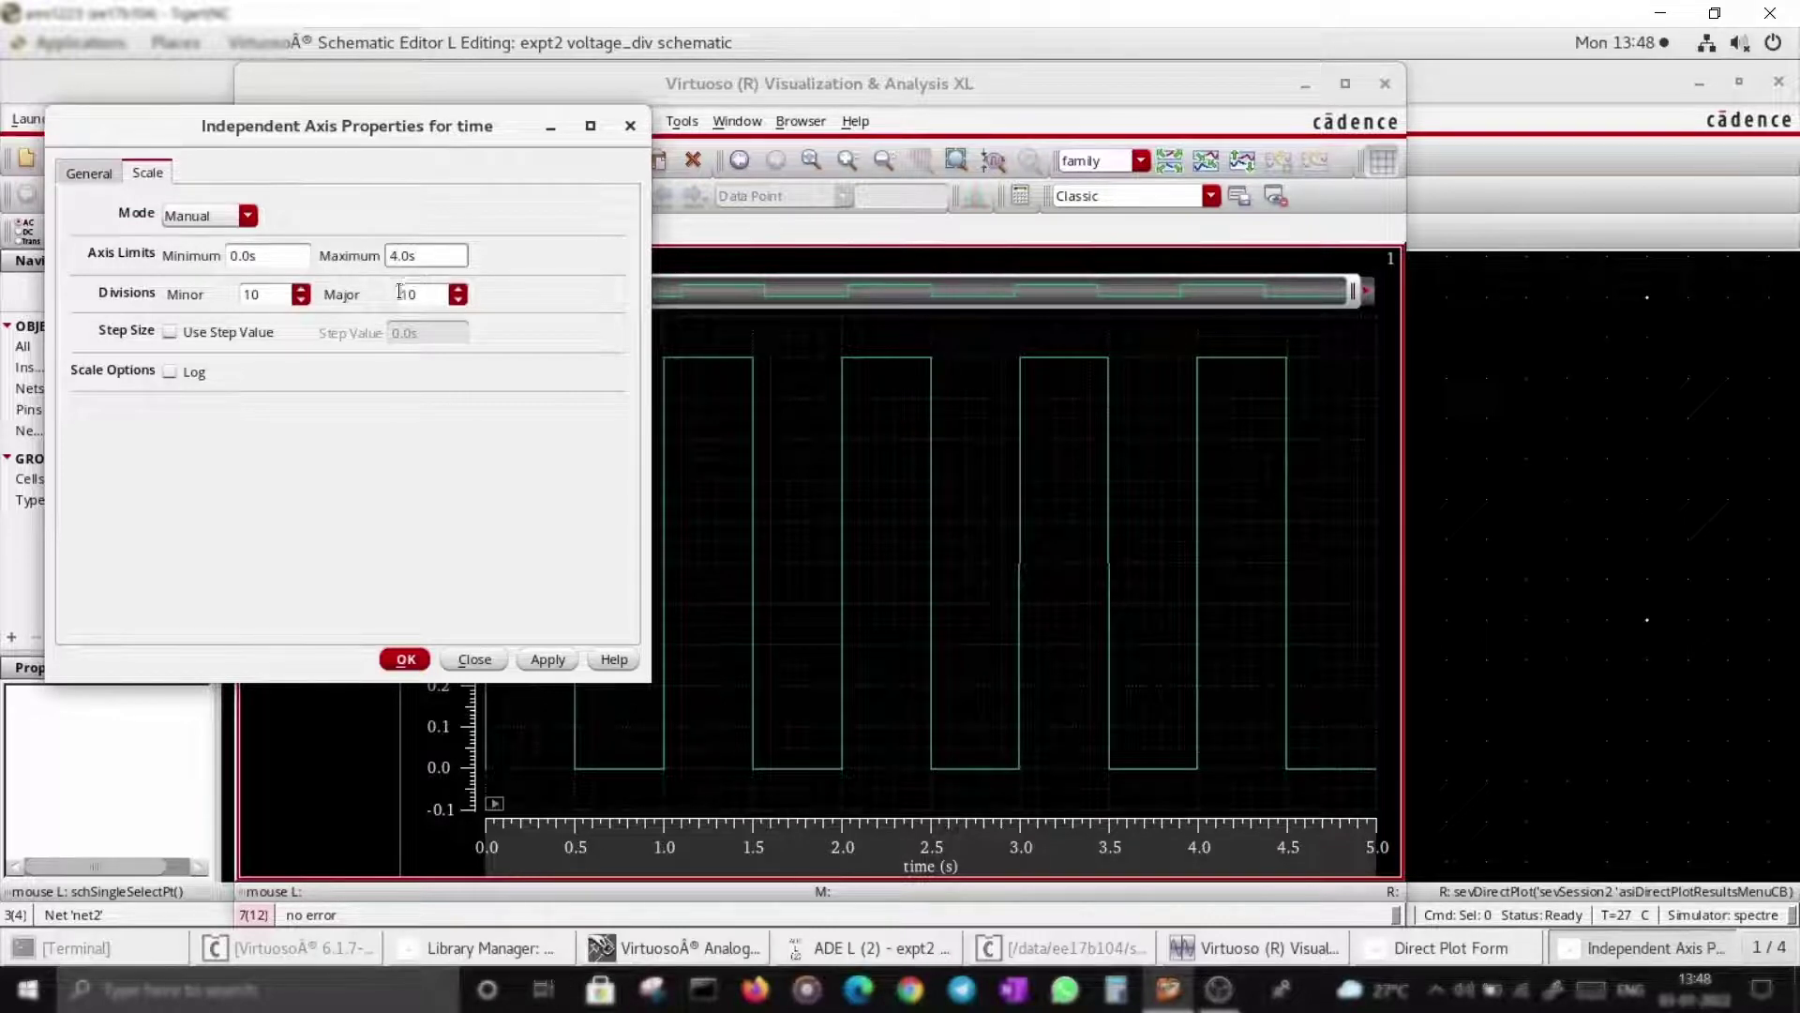
{"action": "left_click", "coordinate": [548, 661]}
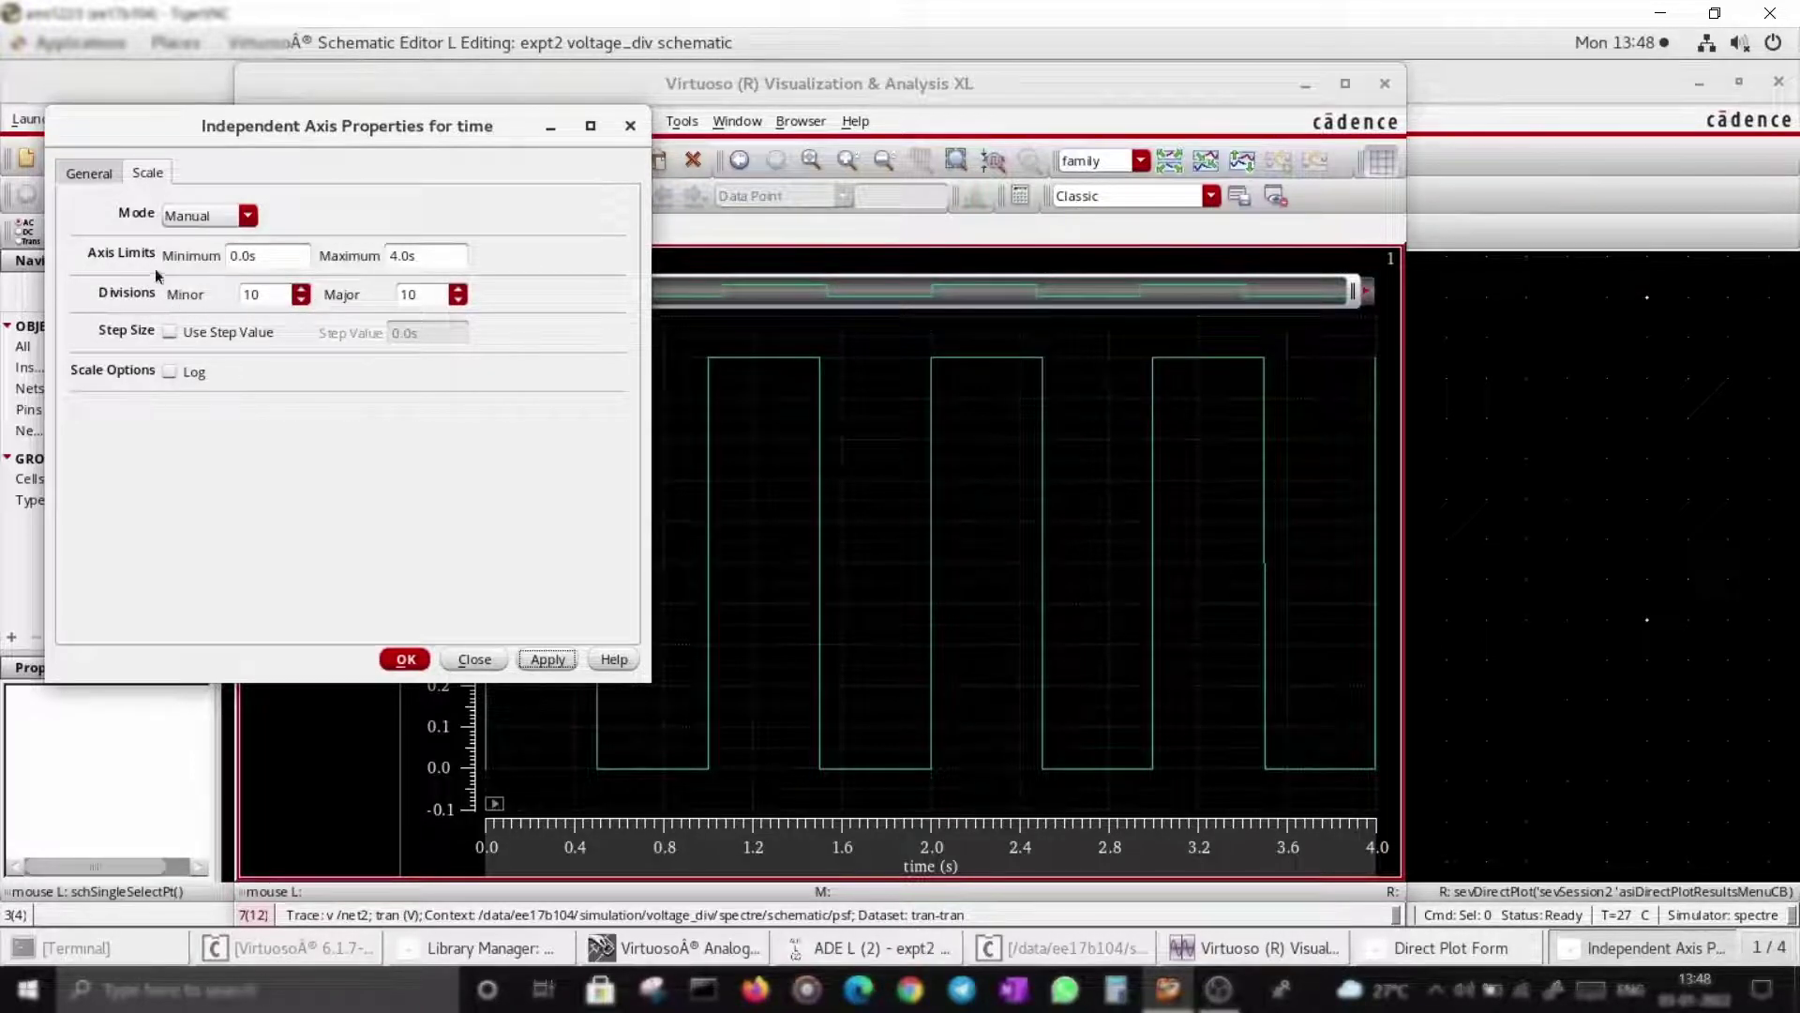
{"action": "left_click", "coordinate": [89, 173]}
{"action": "left_click", "coordinate": [150, 174]}
{"action": "left_click", "coordinate": [89, 173]}
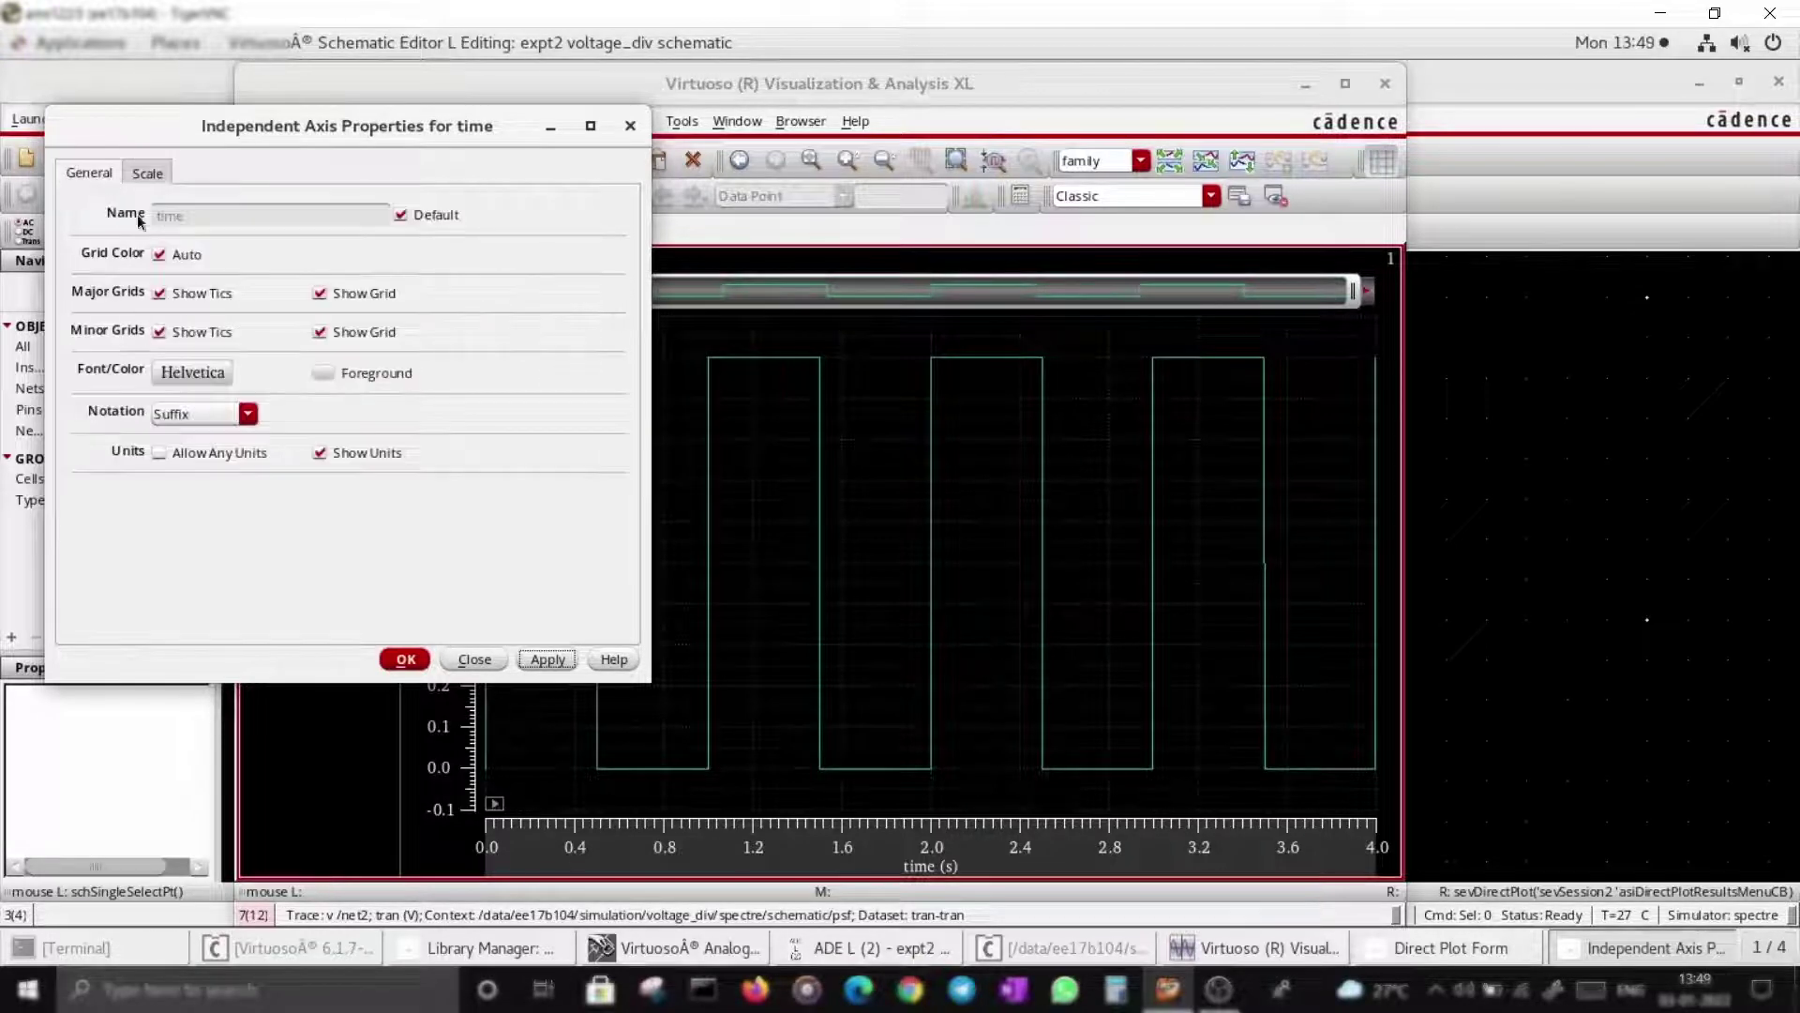
{"action": "left_click", "coordinate": [630, 125]}
Set the graph background colour to white in Graph Properties and apply it.
{"action": "right_click", "coordinate": [654, 401]}
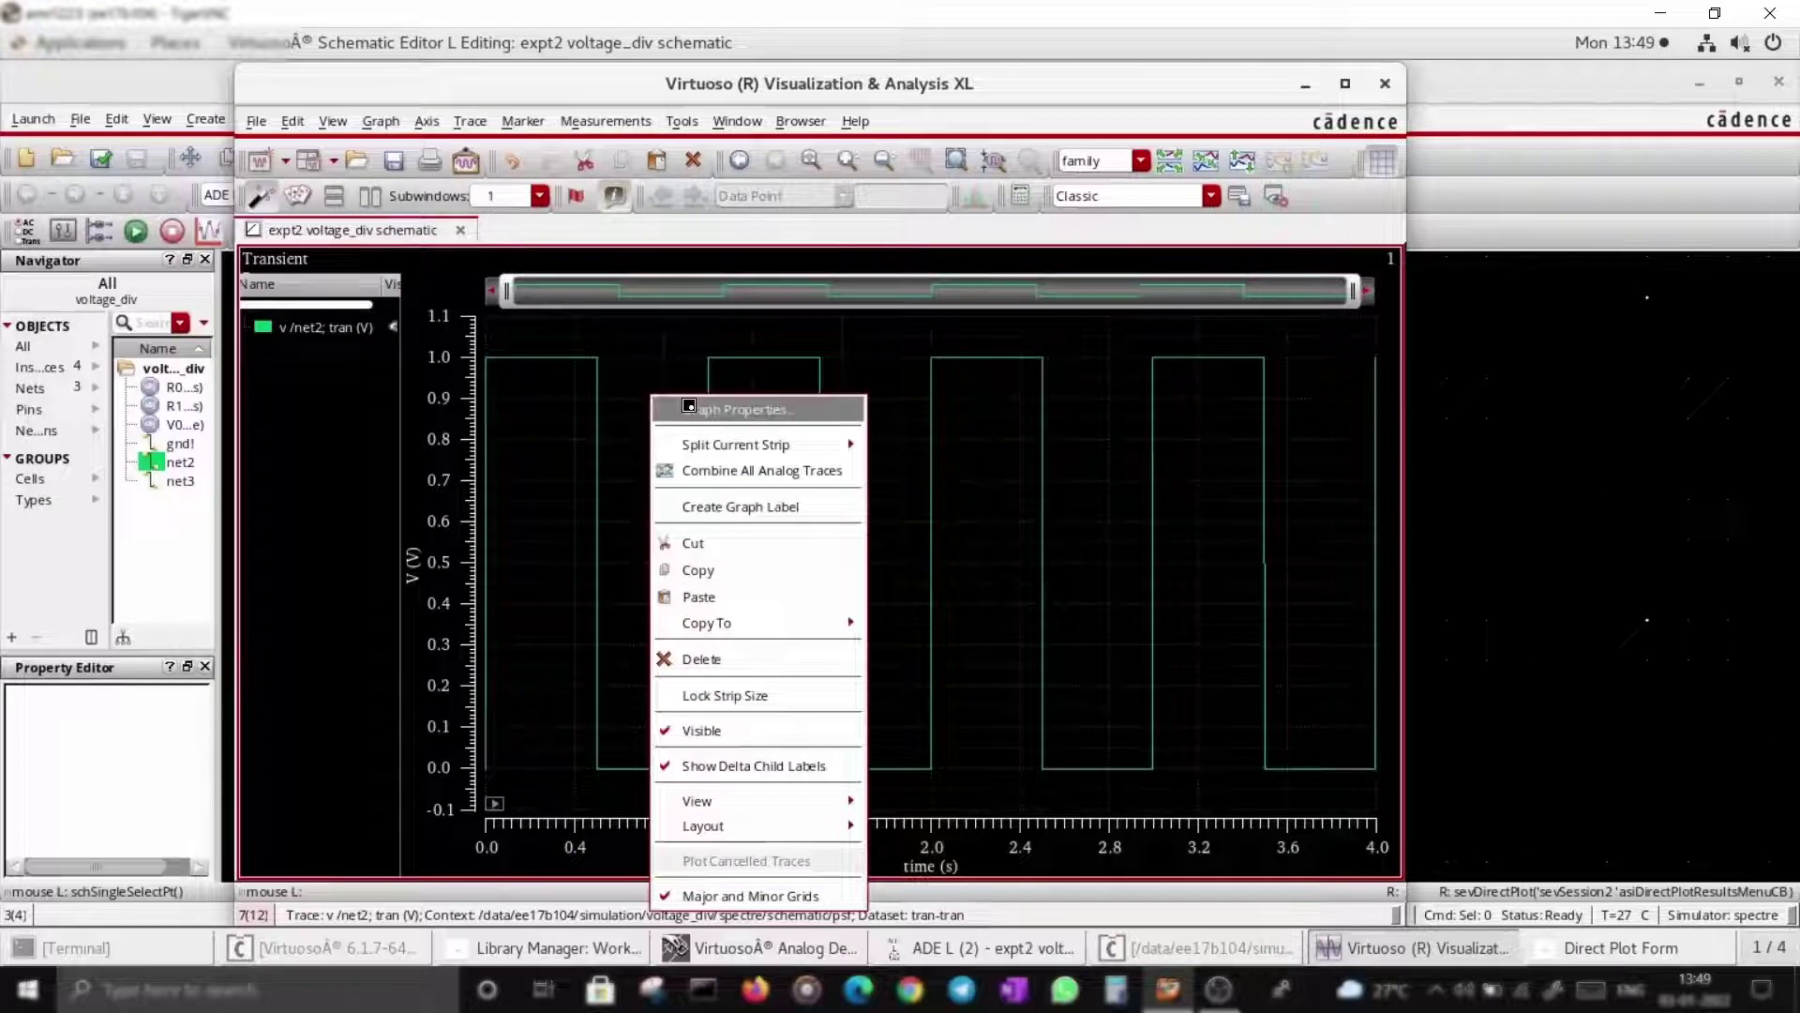
{"action": "left_click", "coordinate": [731, 410]}
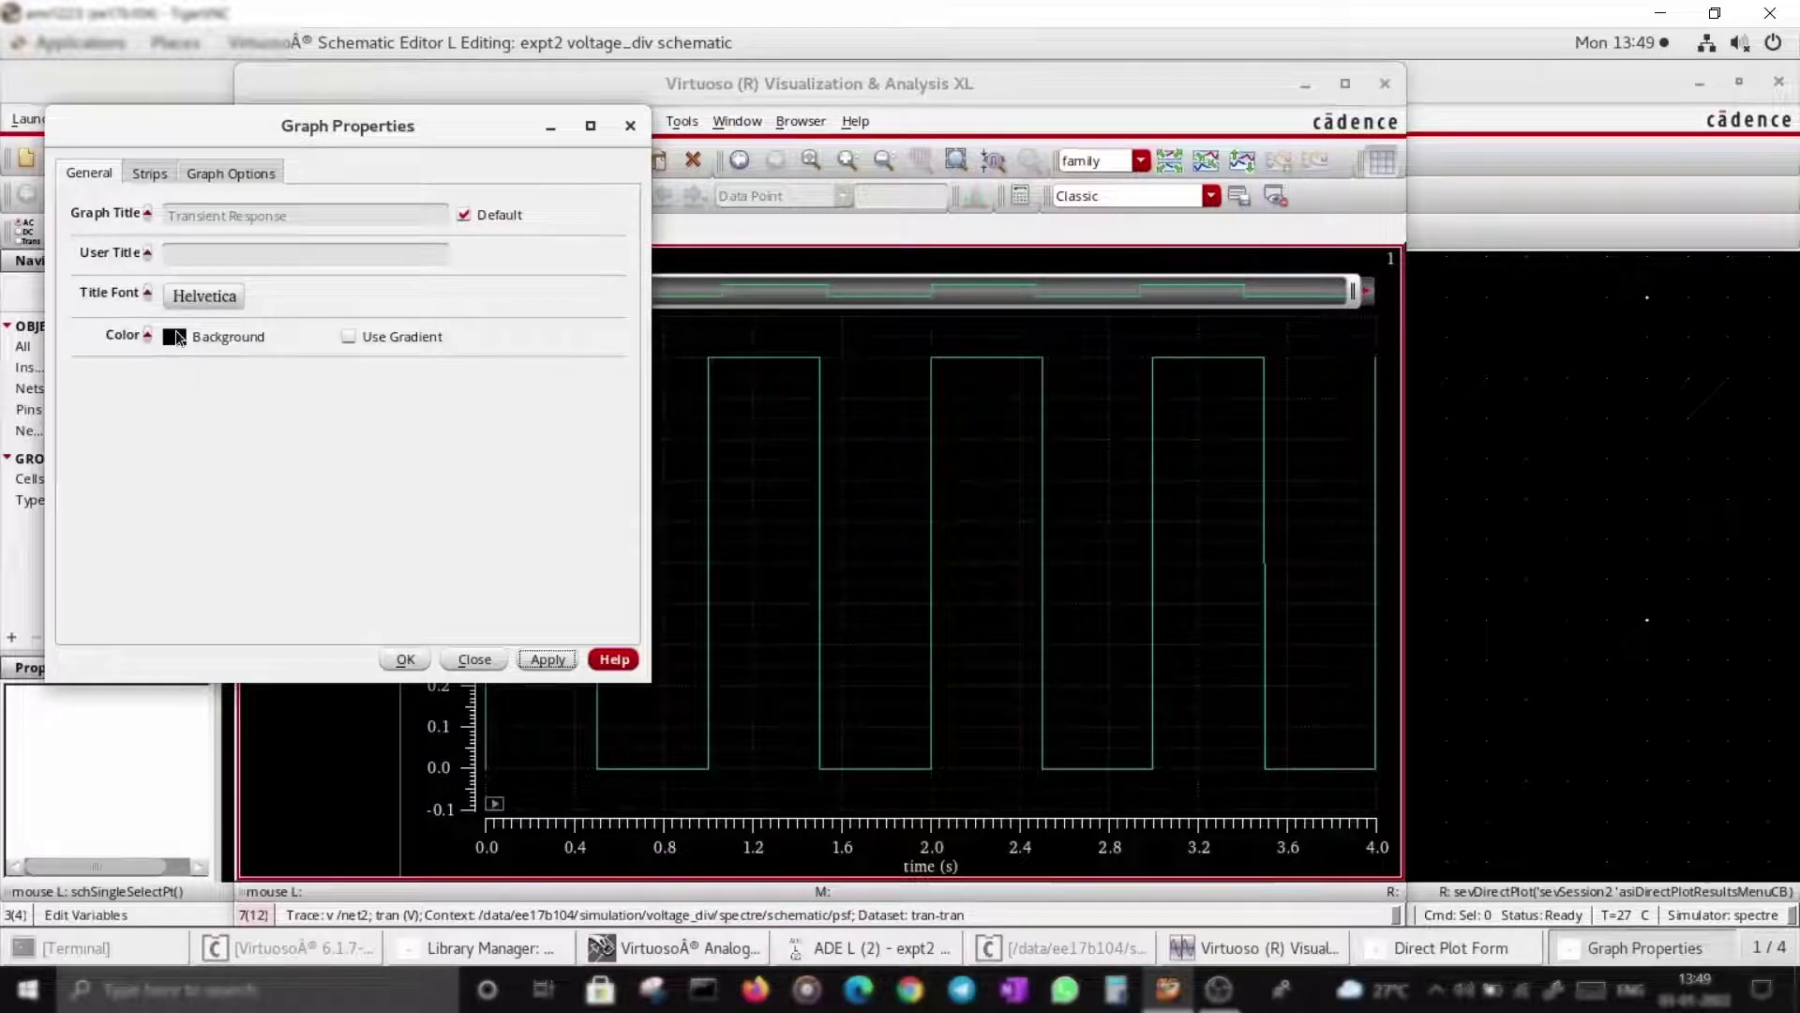
{"action": "left_click", "coordinate": [178, 337]}
{"action": "left_click", "coordinate": [314, 401]}
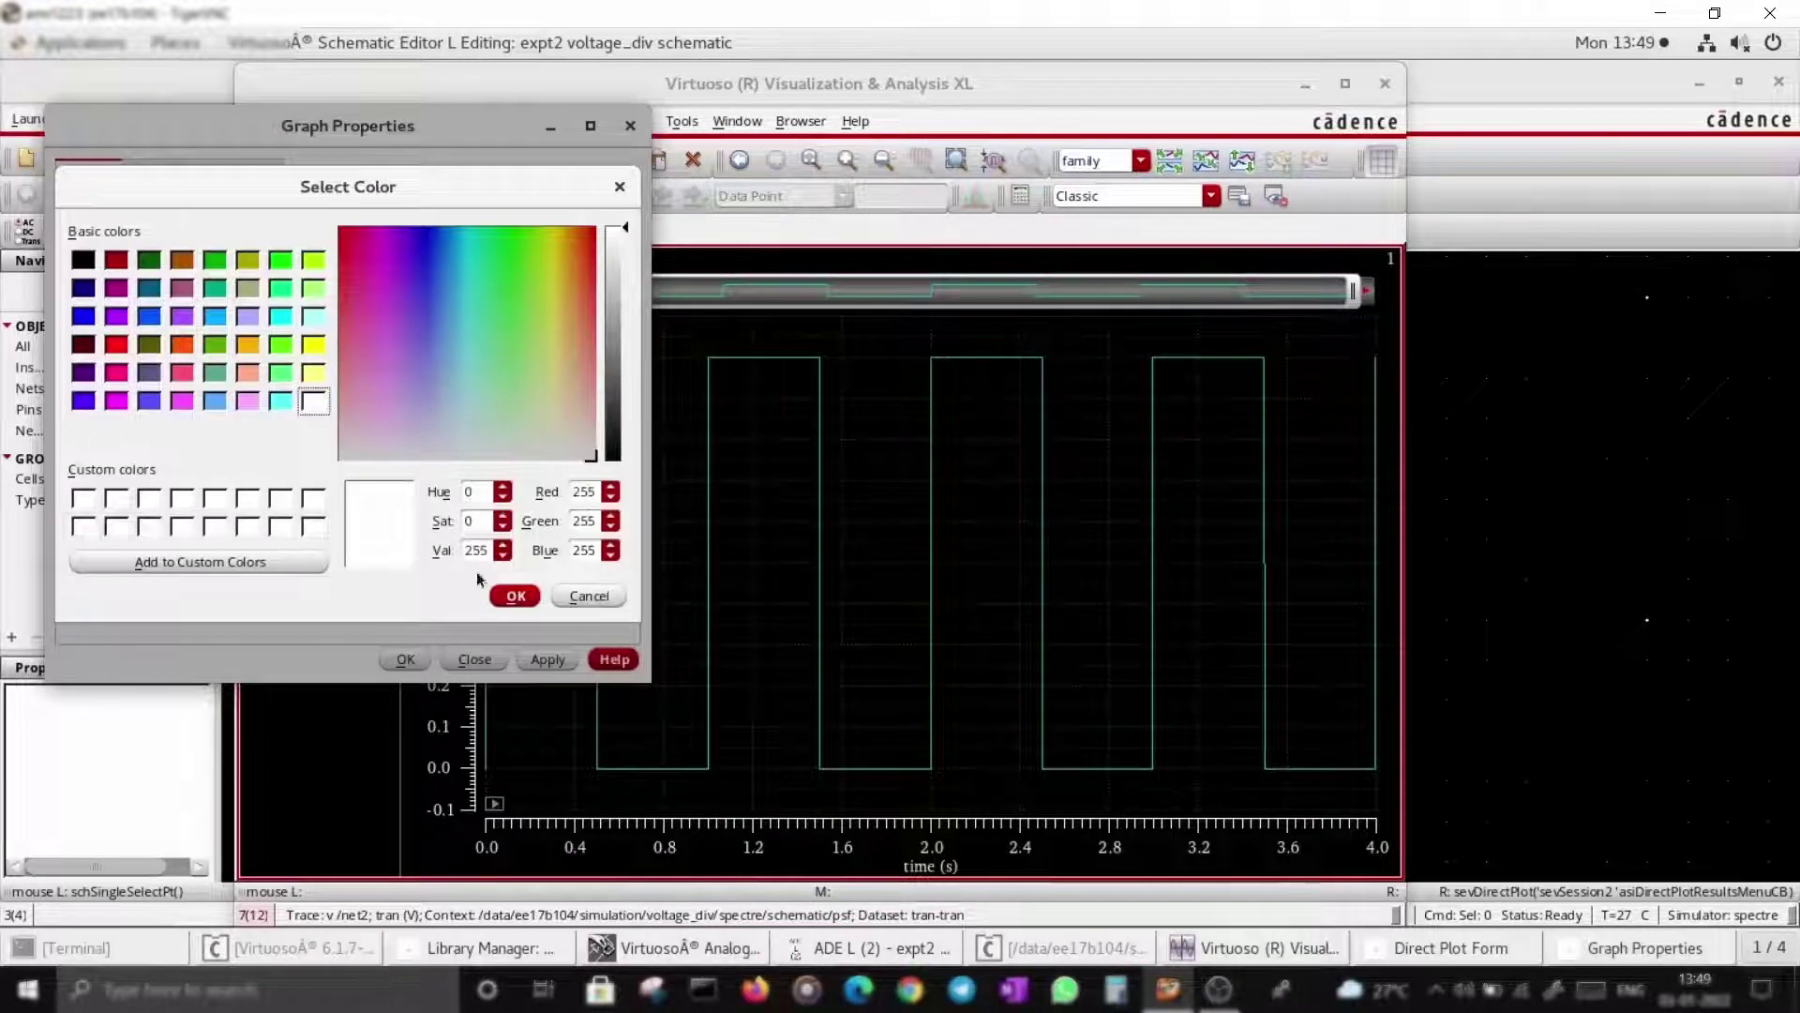
{"action": "left_click", "coordinate": [518, 596]}
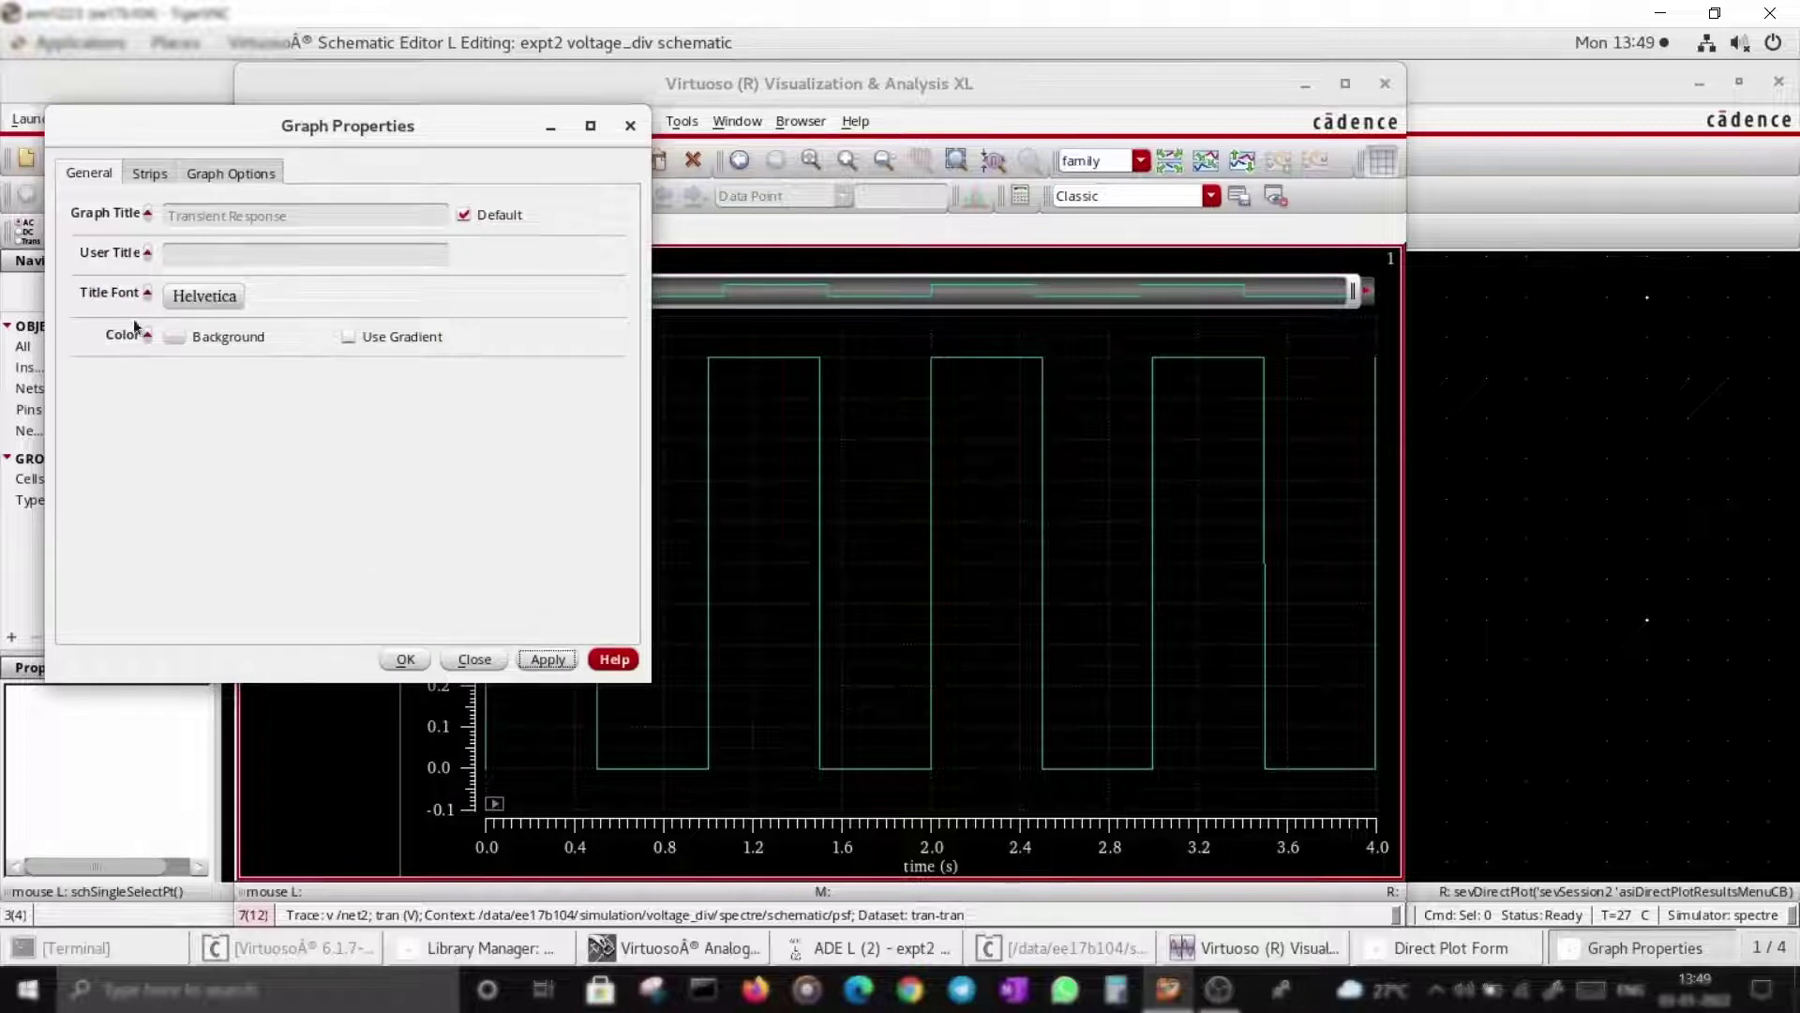
{"action": "left_click", "coordinate": [548, 660]}
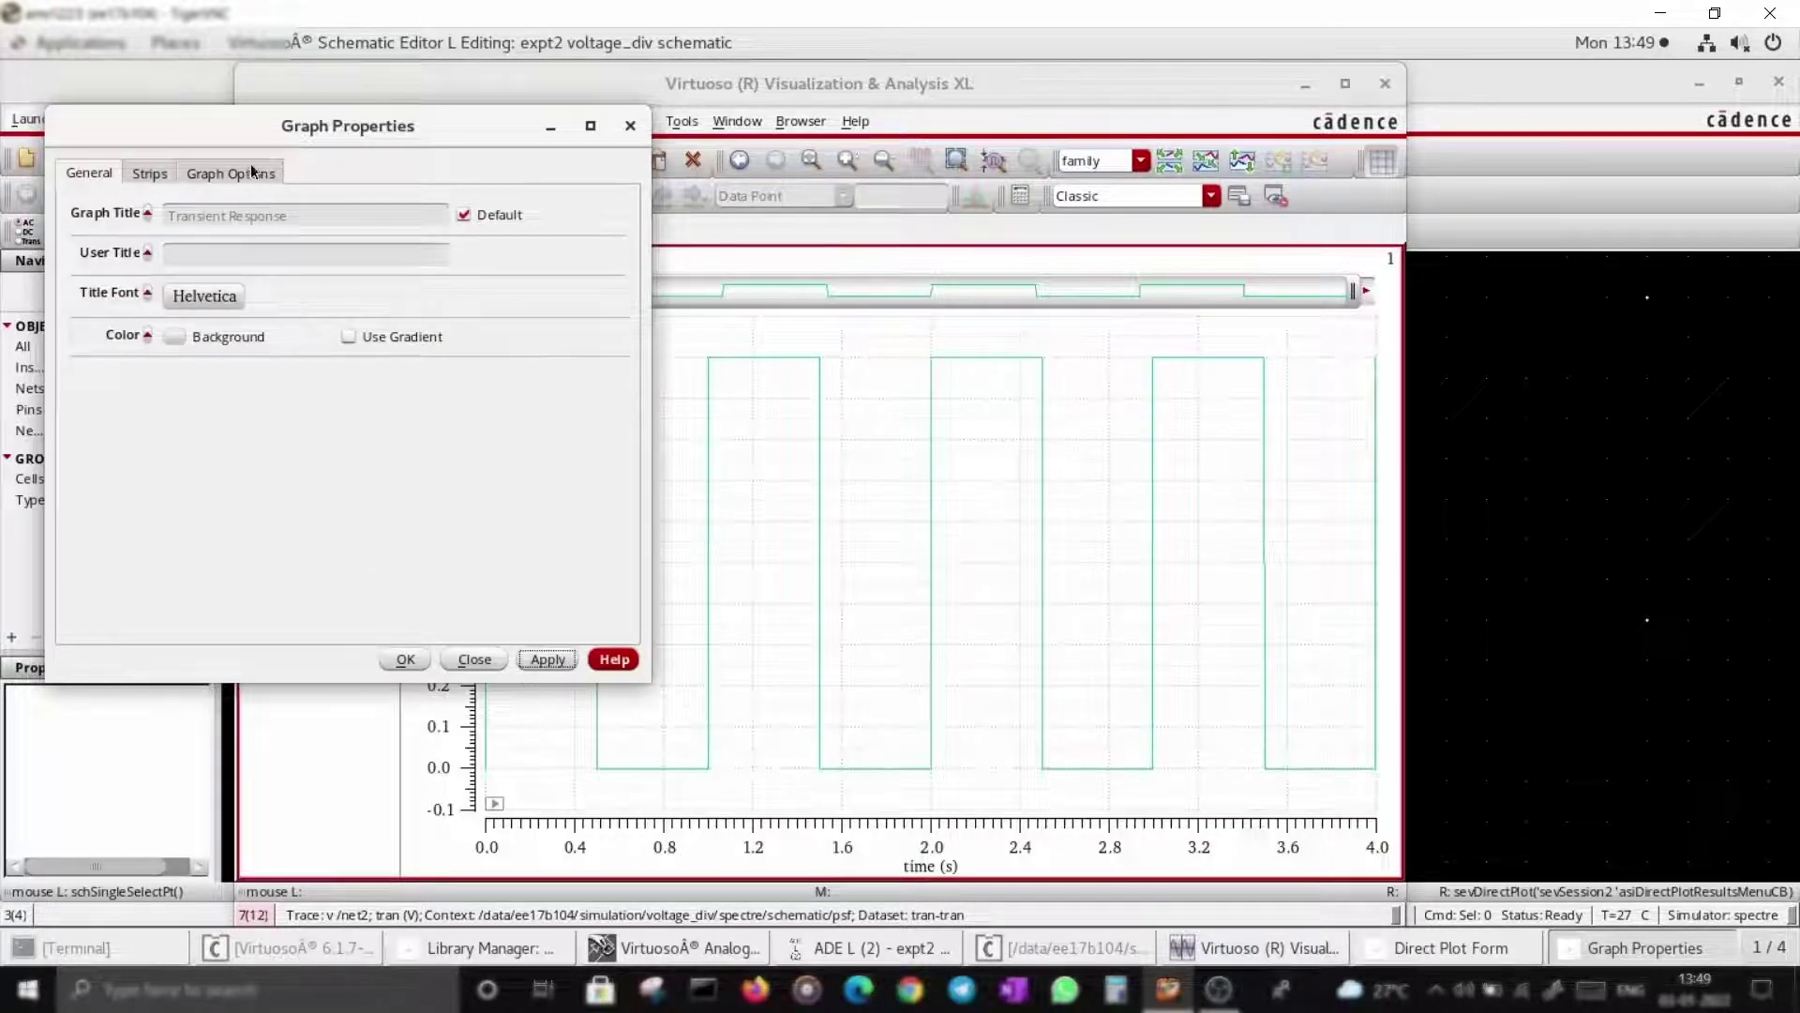
{"action": "left_click", "coordinate": [149, 174]}
{"action": "left_click", "coordinate": [228, 174]}
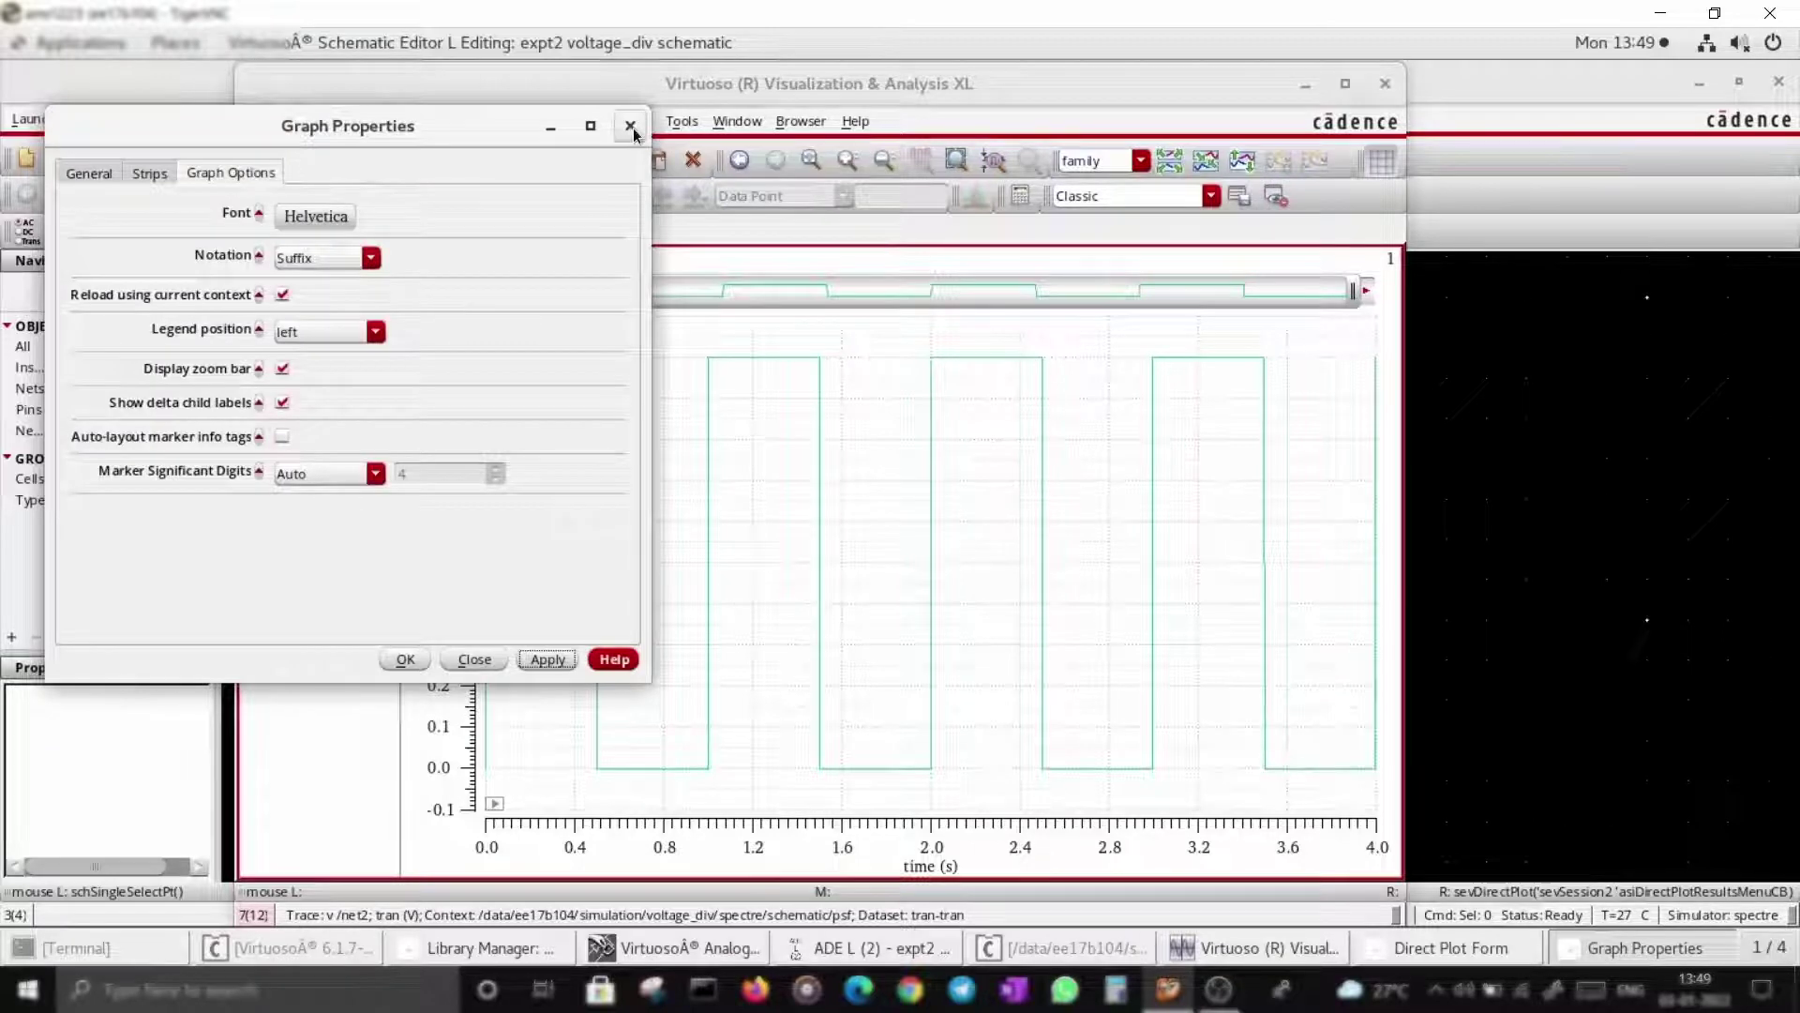
{"action": "left_click", "coordinate": [629, 125]}
{"action": "left_click", "coordinate": [387, 123]}
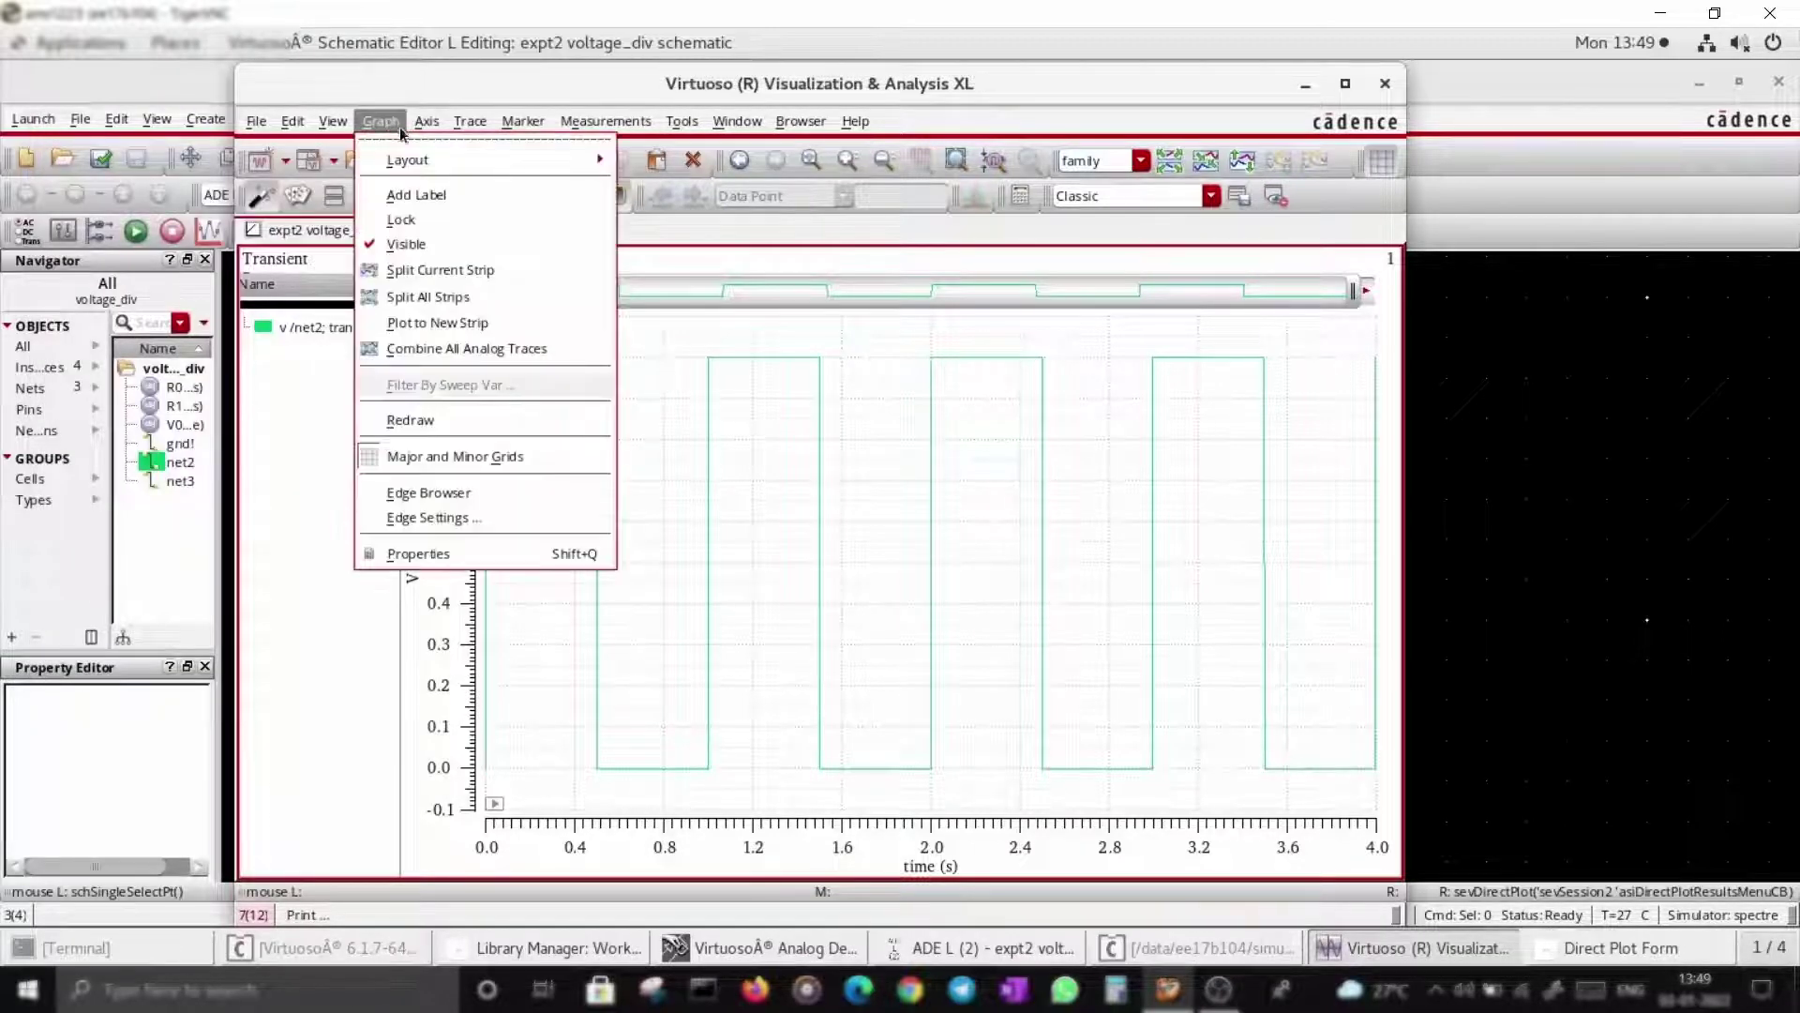
Try a graph label, clear its text, then add vertical marker V1 on net2 (1.22632 s, 1.0 V).
{"action": "left_click", "coordinate": [666, 334]}
{"action": "right_click", "coordinate": [666, 335]}
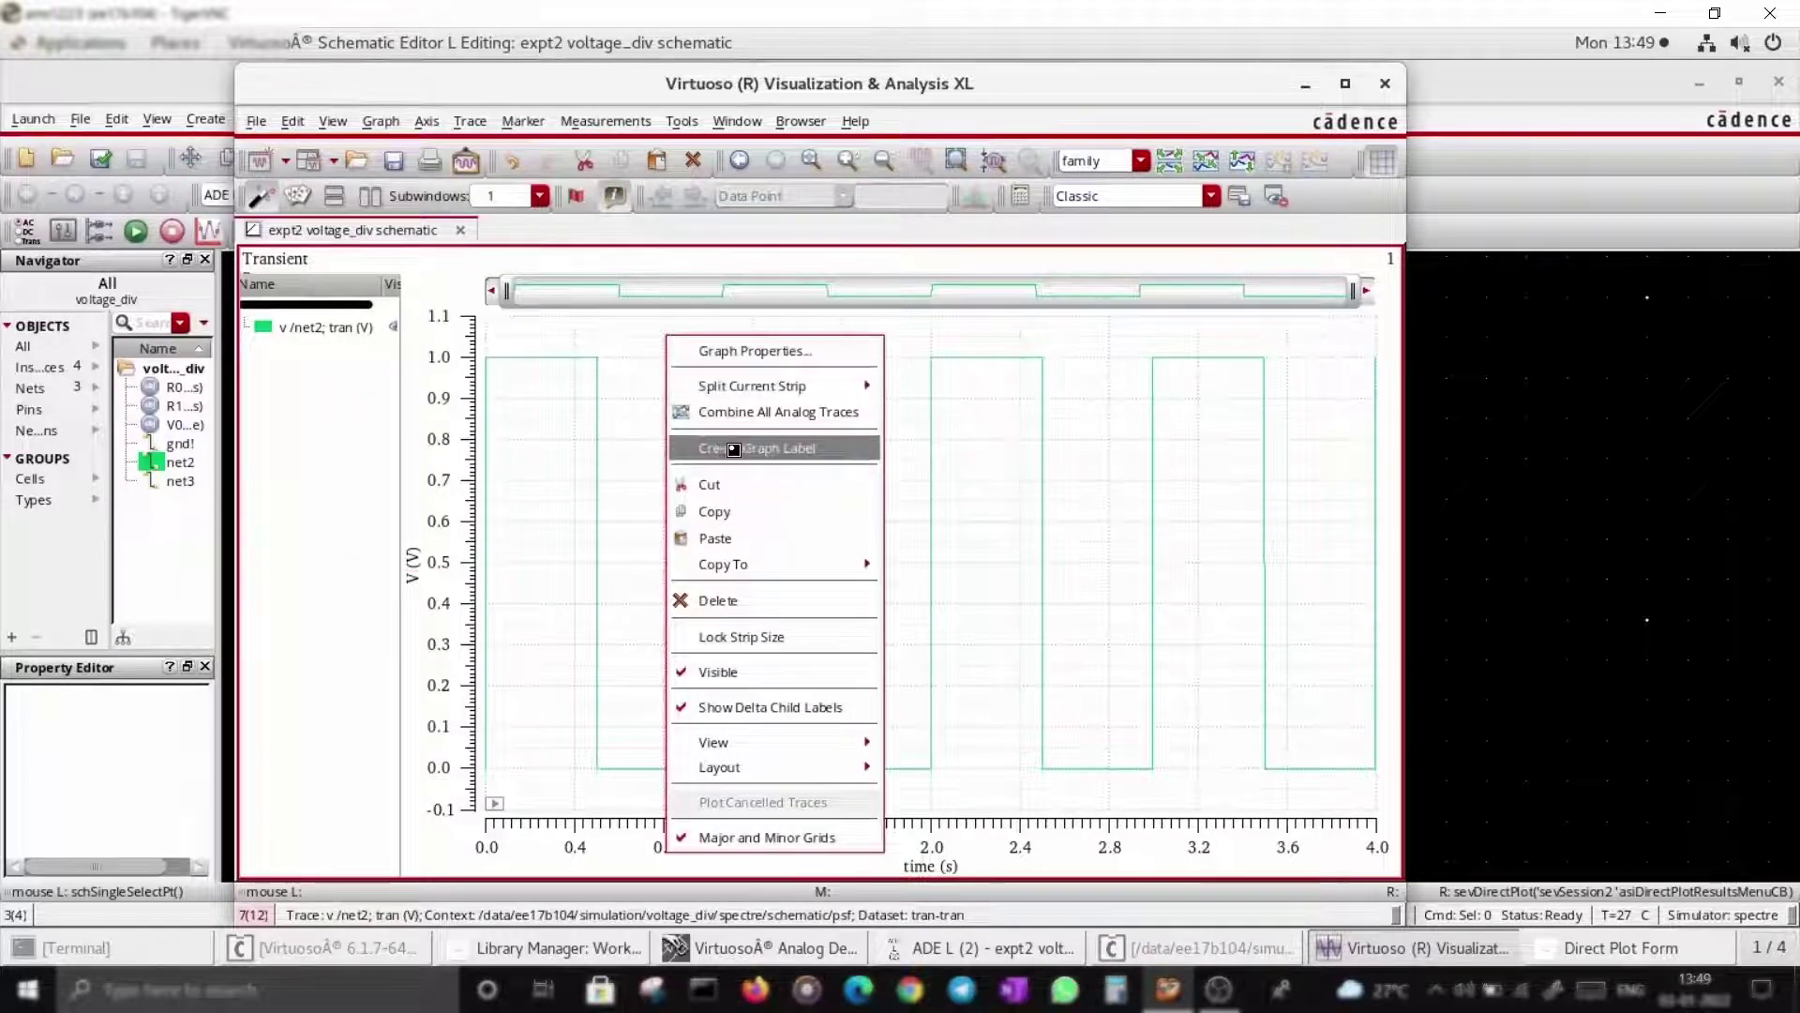
{"action": "left_click", "coordinate": [735, 449]}
{"action": "key", "text": "BackSpace"}
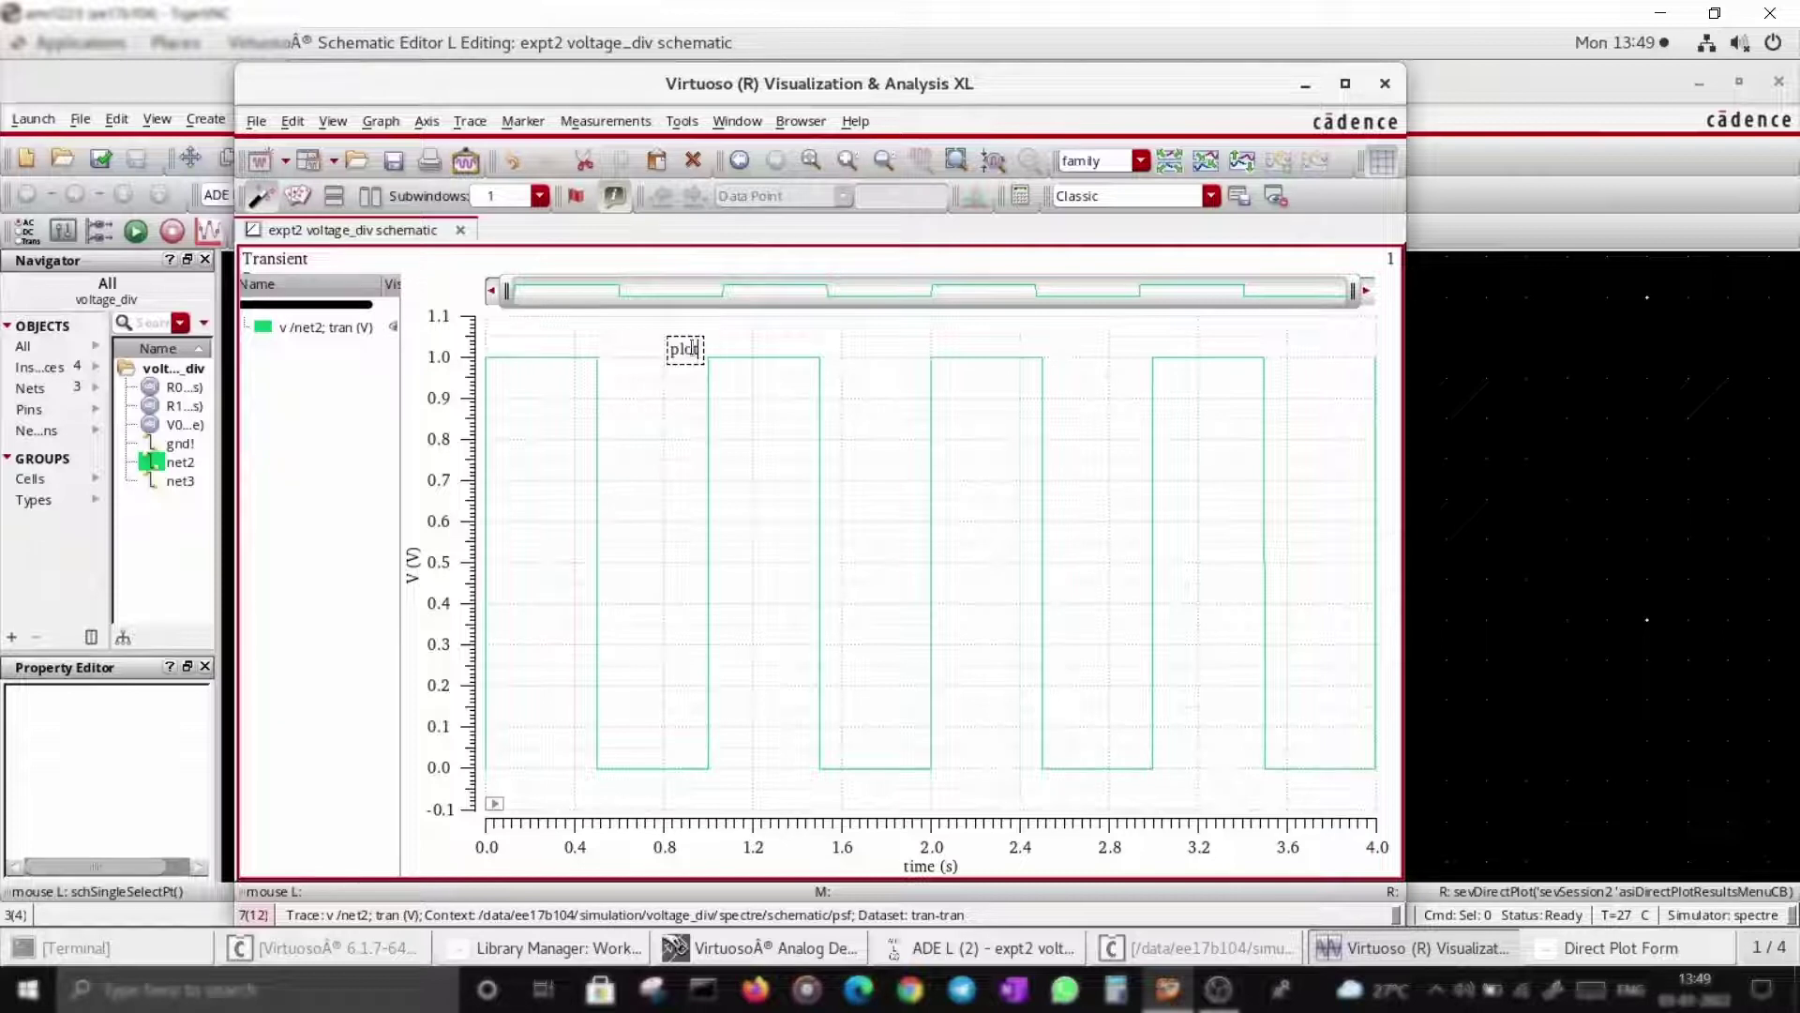
{"action": "key", "text": "BackSpace"}
{"action": "key", "text": "BackSpace"}
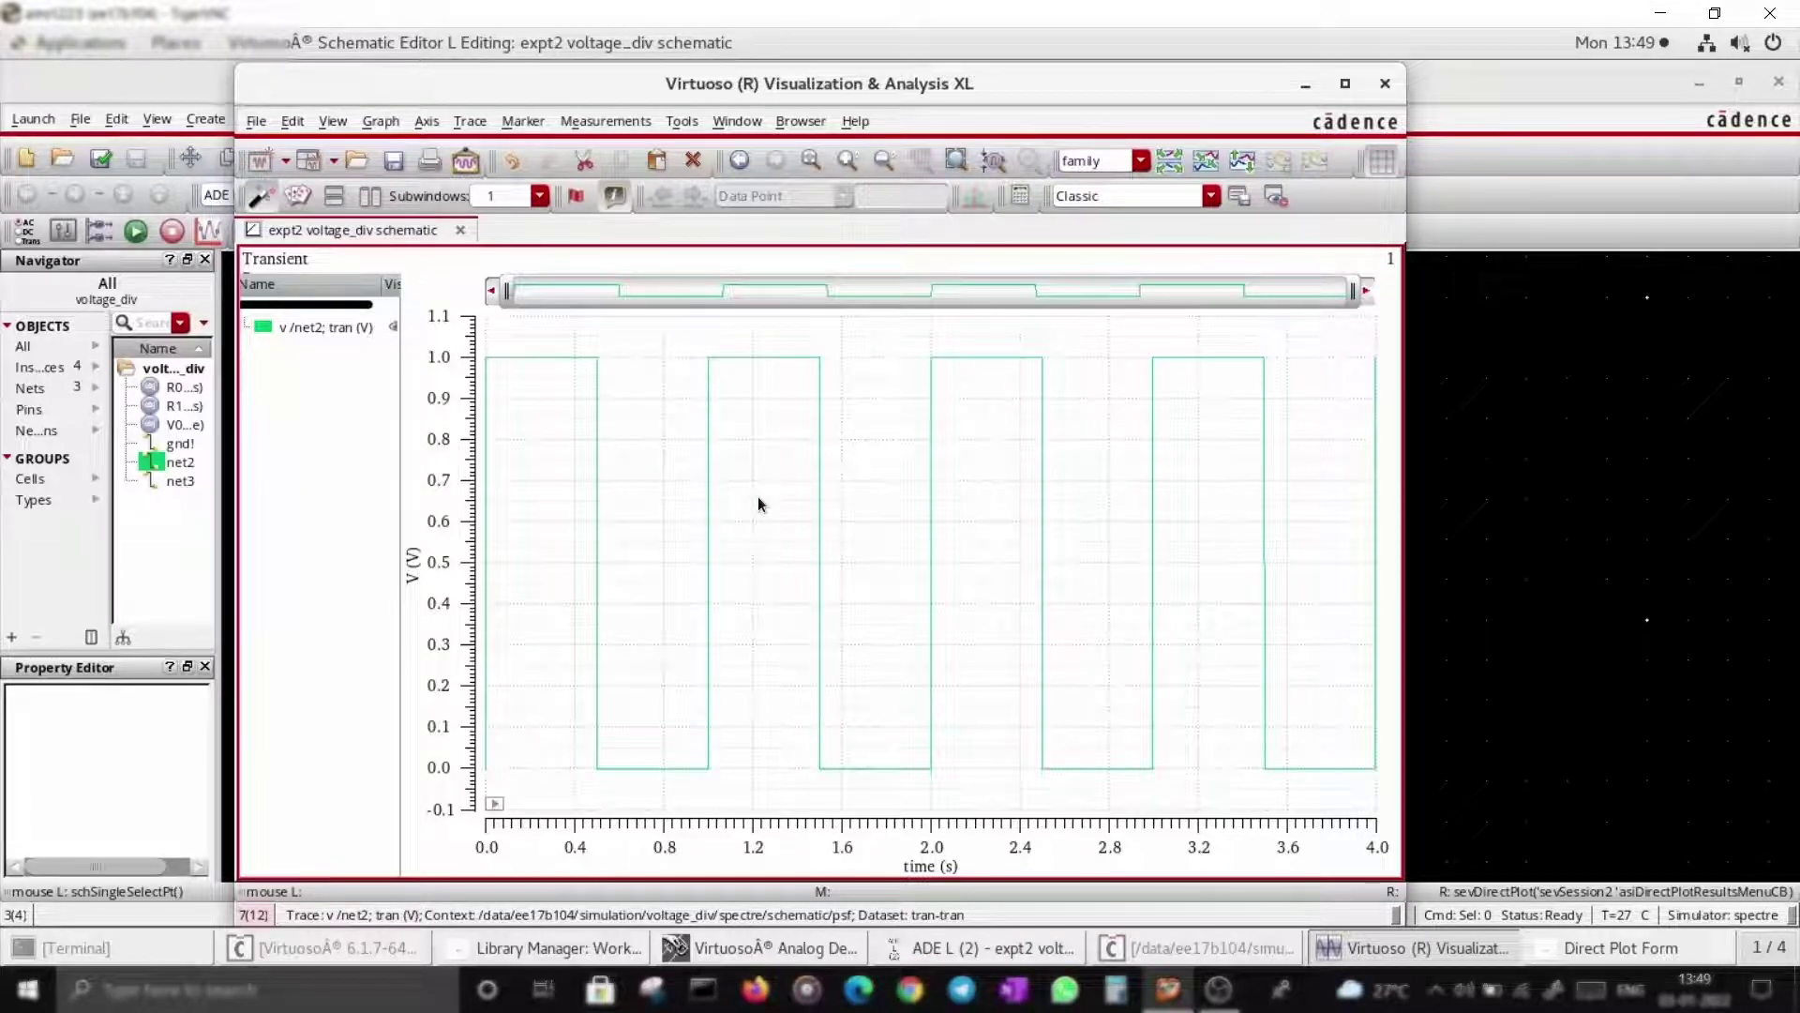
{"action": "key", "text": "v"}
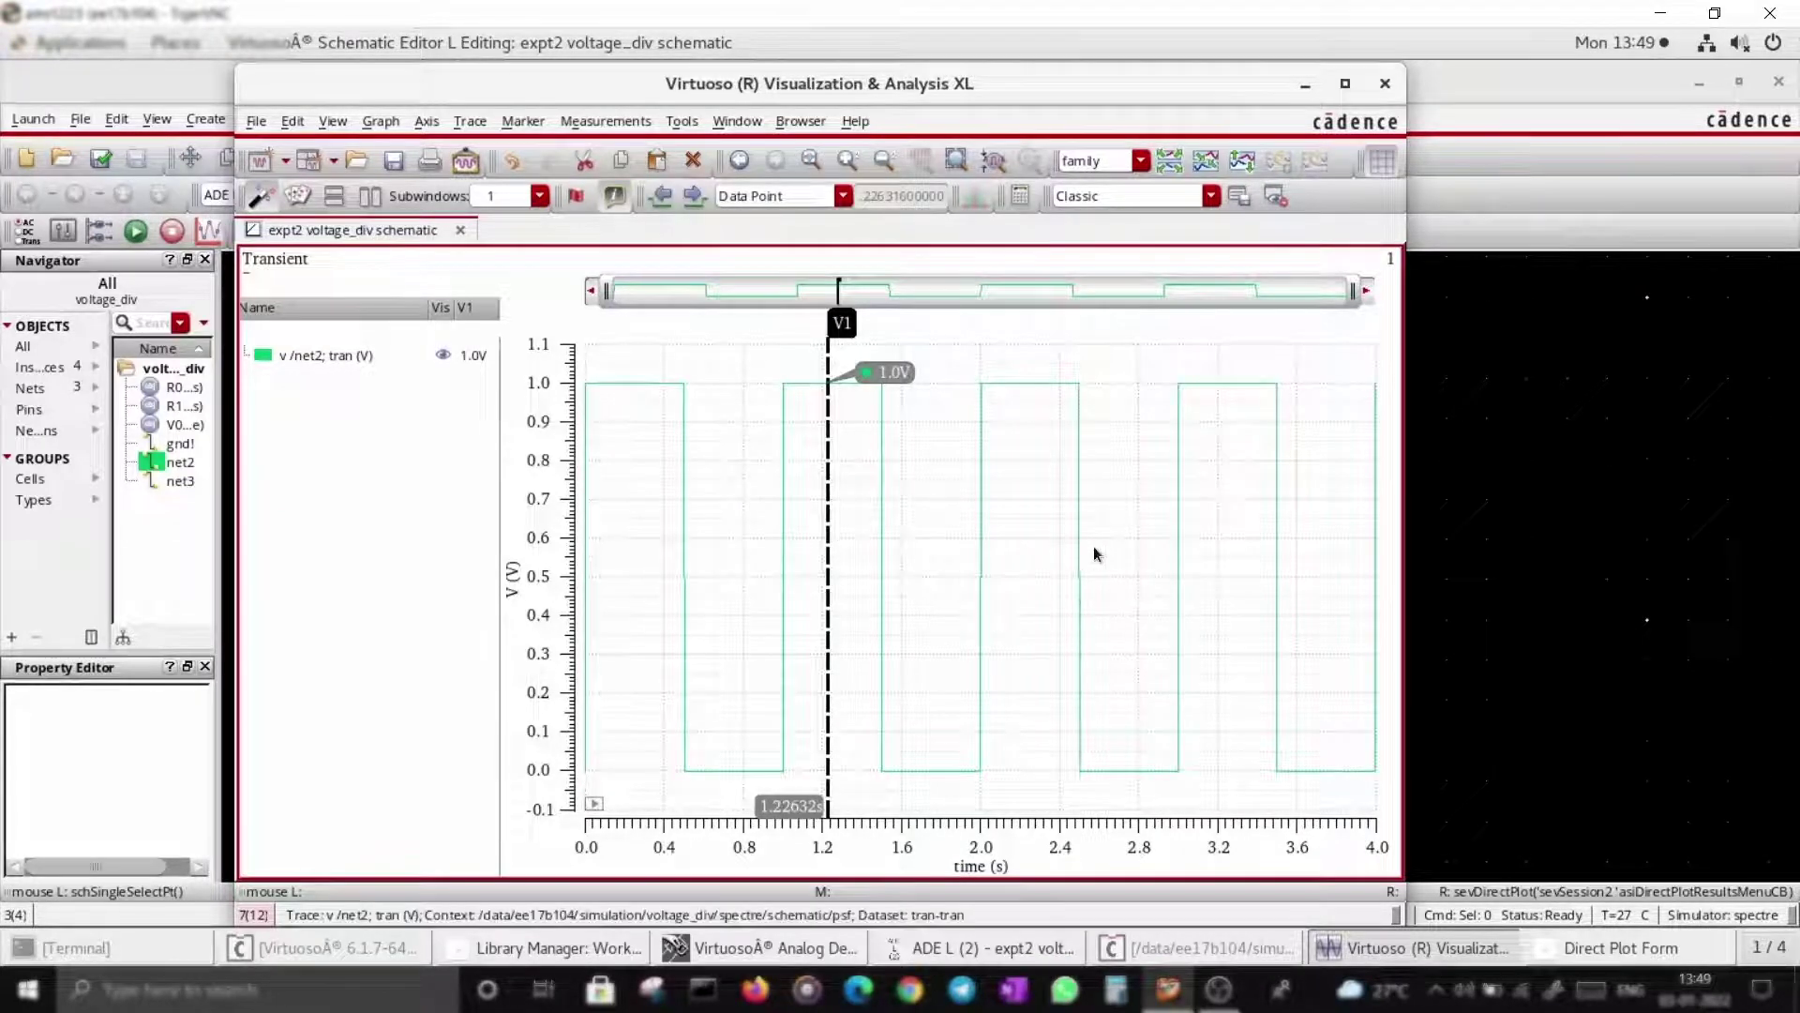
Add a second vertical marker V2 on net2 and set it to always show intercept values.
{"action": "left_click", "coordinate": [1117, 534]}
{"action": "key", "text": "v"}
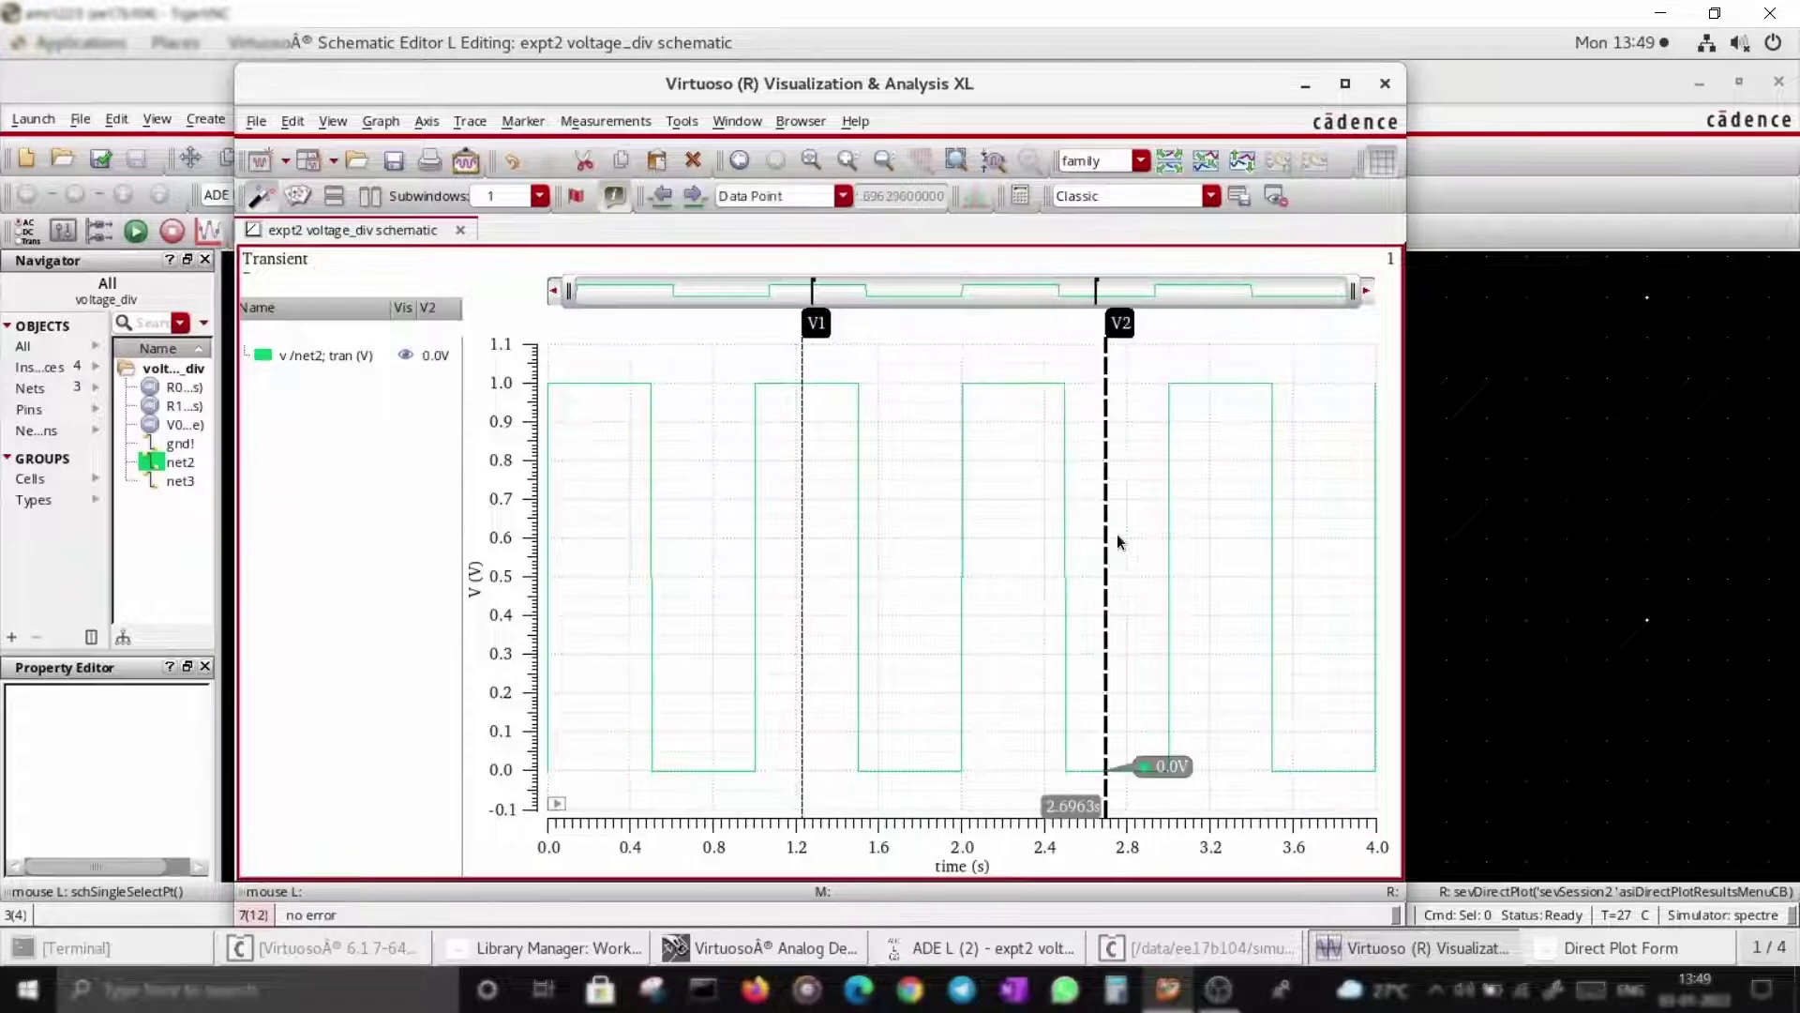
{"action": "right_click", "coordinate": [1106, 555]}
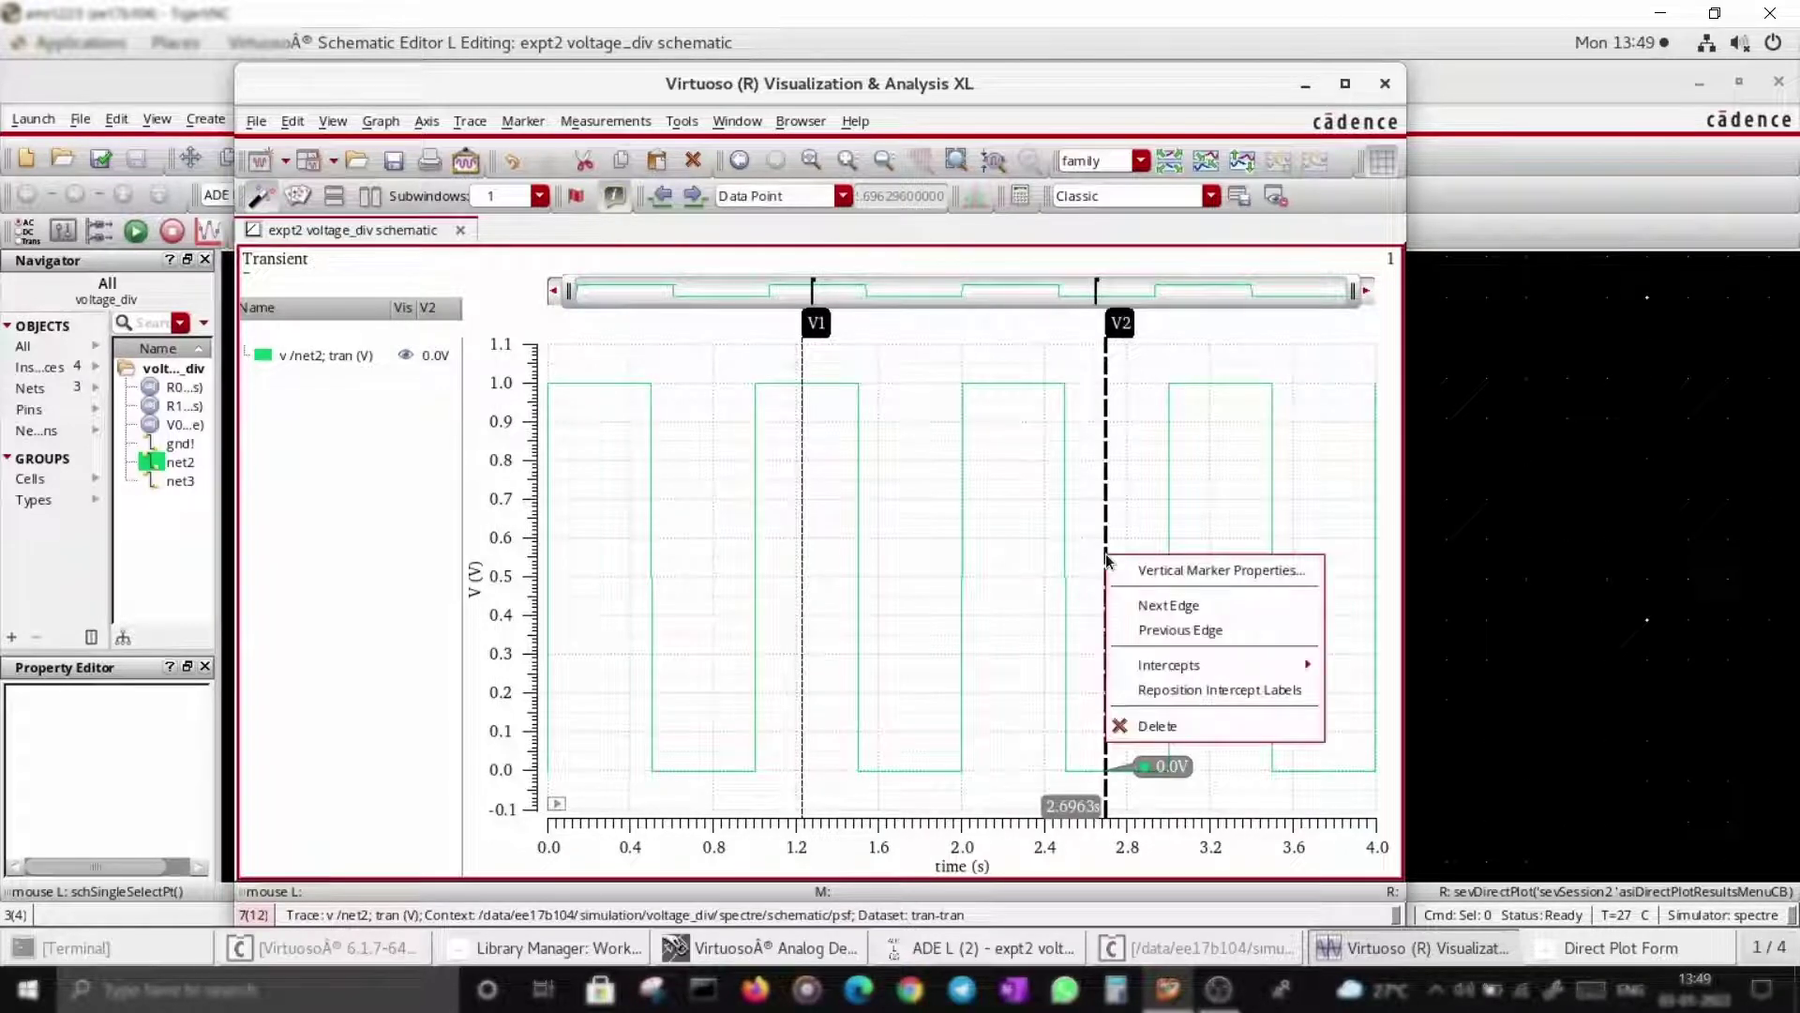
{"action": "mouse_move", "coordinate": [1167, 665]}
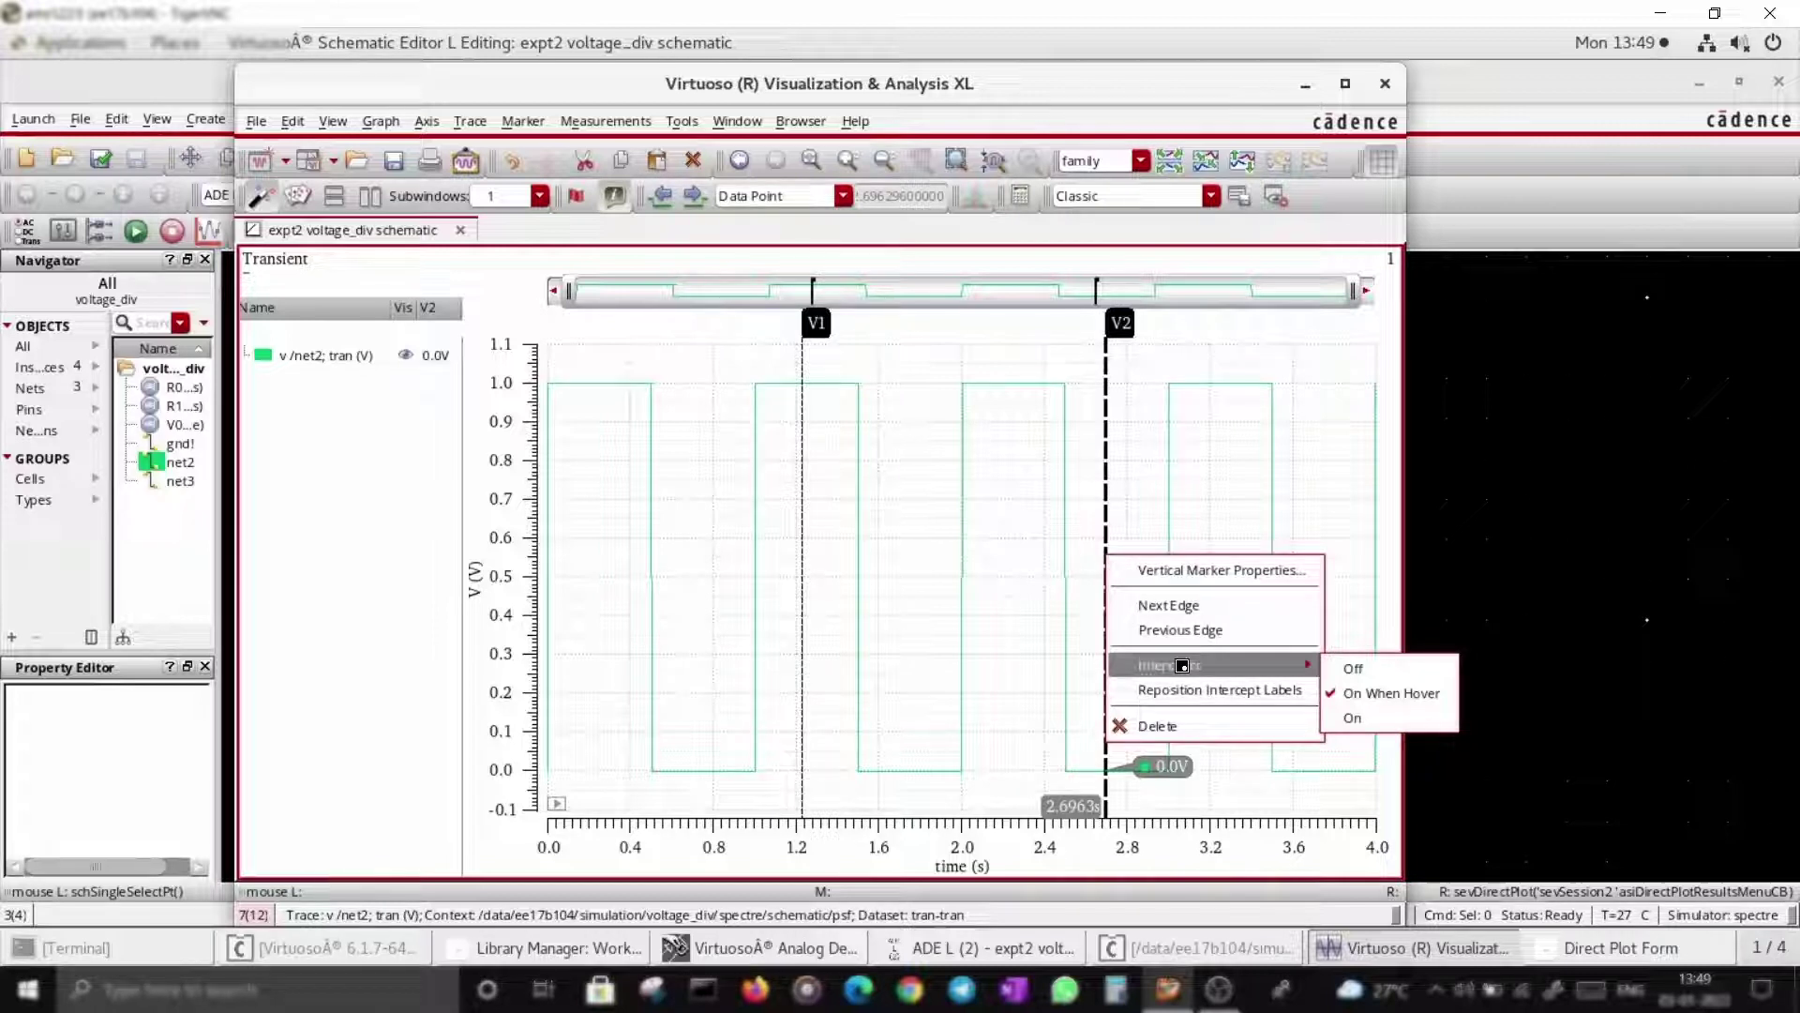
{"action": "left_click", "coordinate": [1356, 717]}
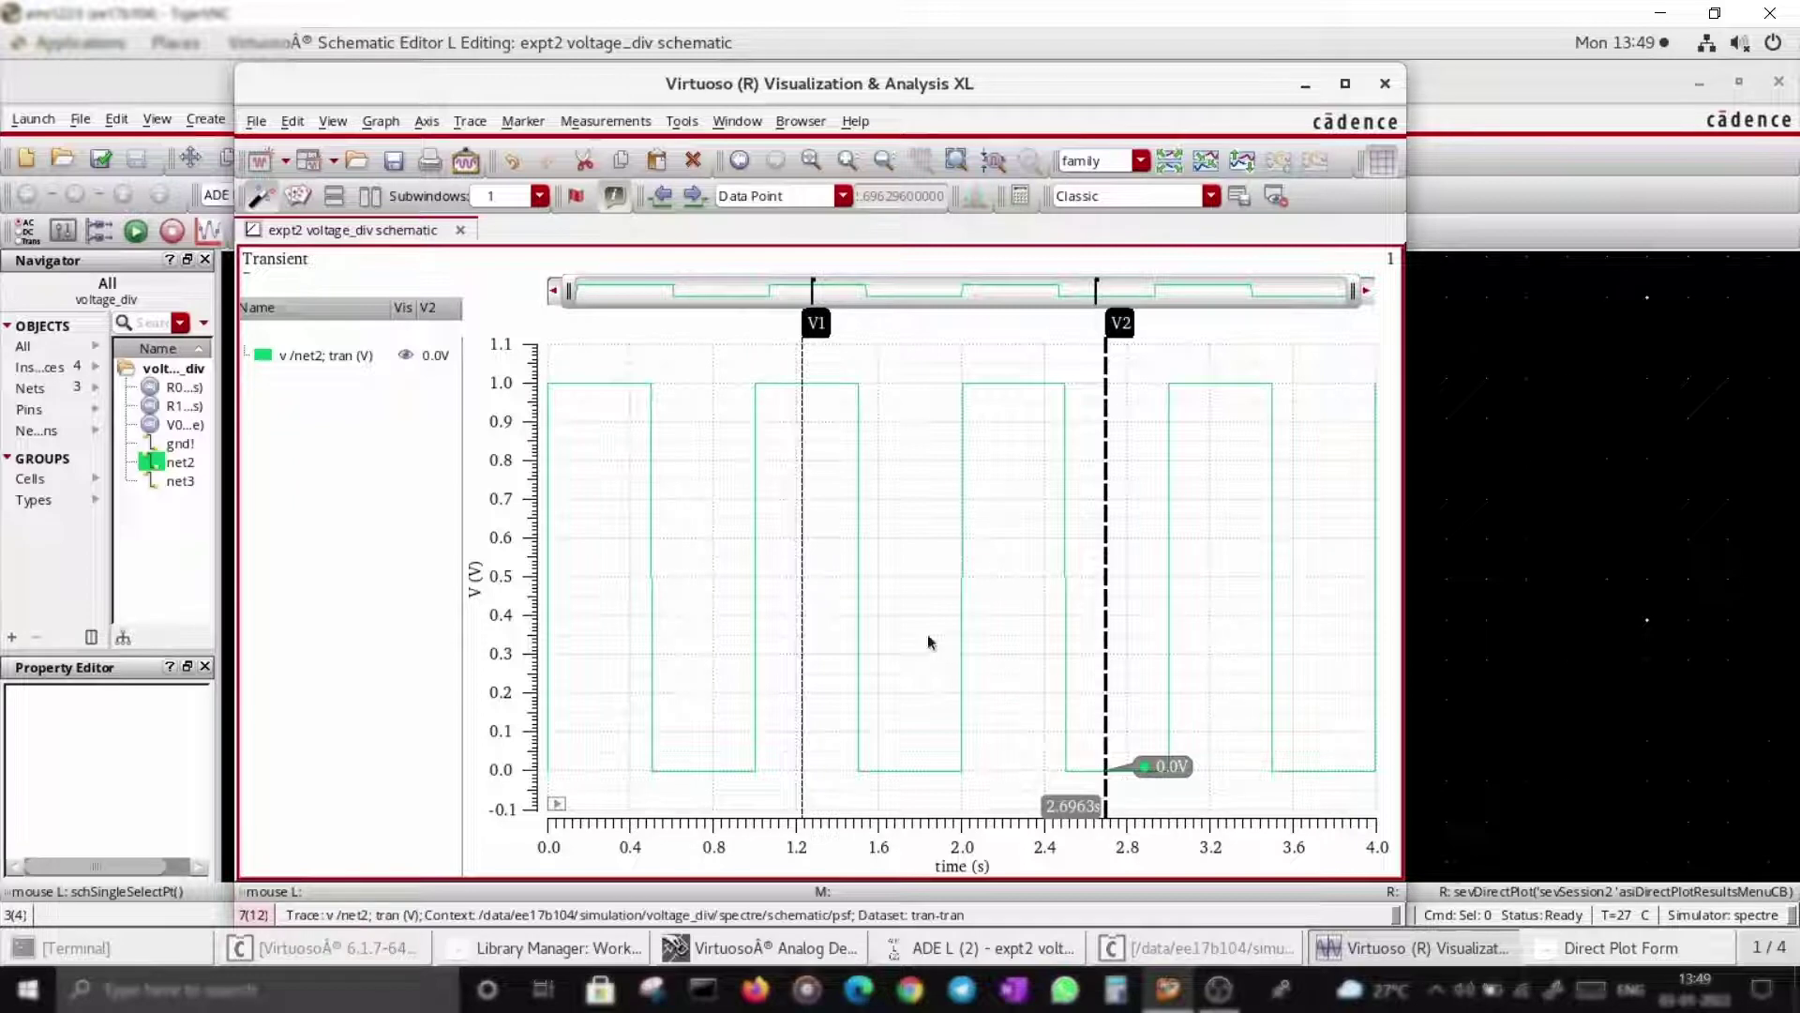
Check the V1 marker's options unchanged, then move marker V2 left to about 2.34 s.
{"action": "left_click", "coordinate": [800, 558]}
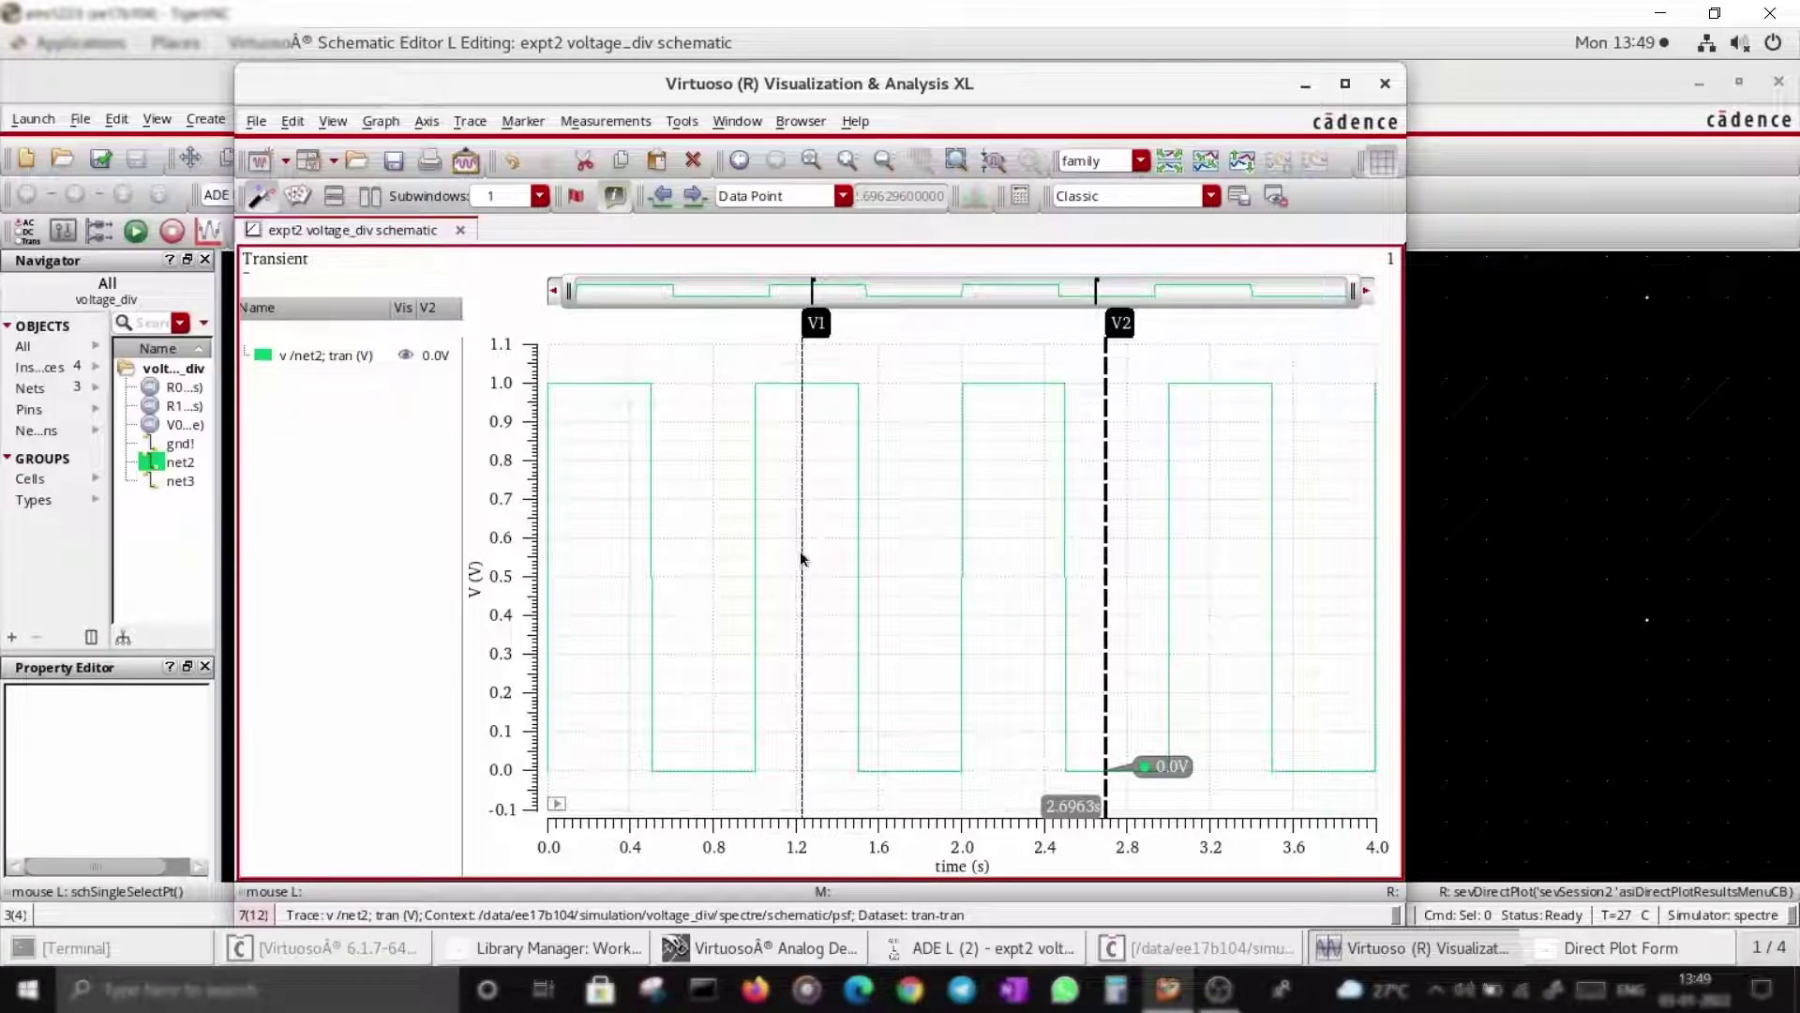
{"action": "right_click", "coordinate": [802, 552]}
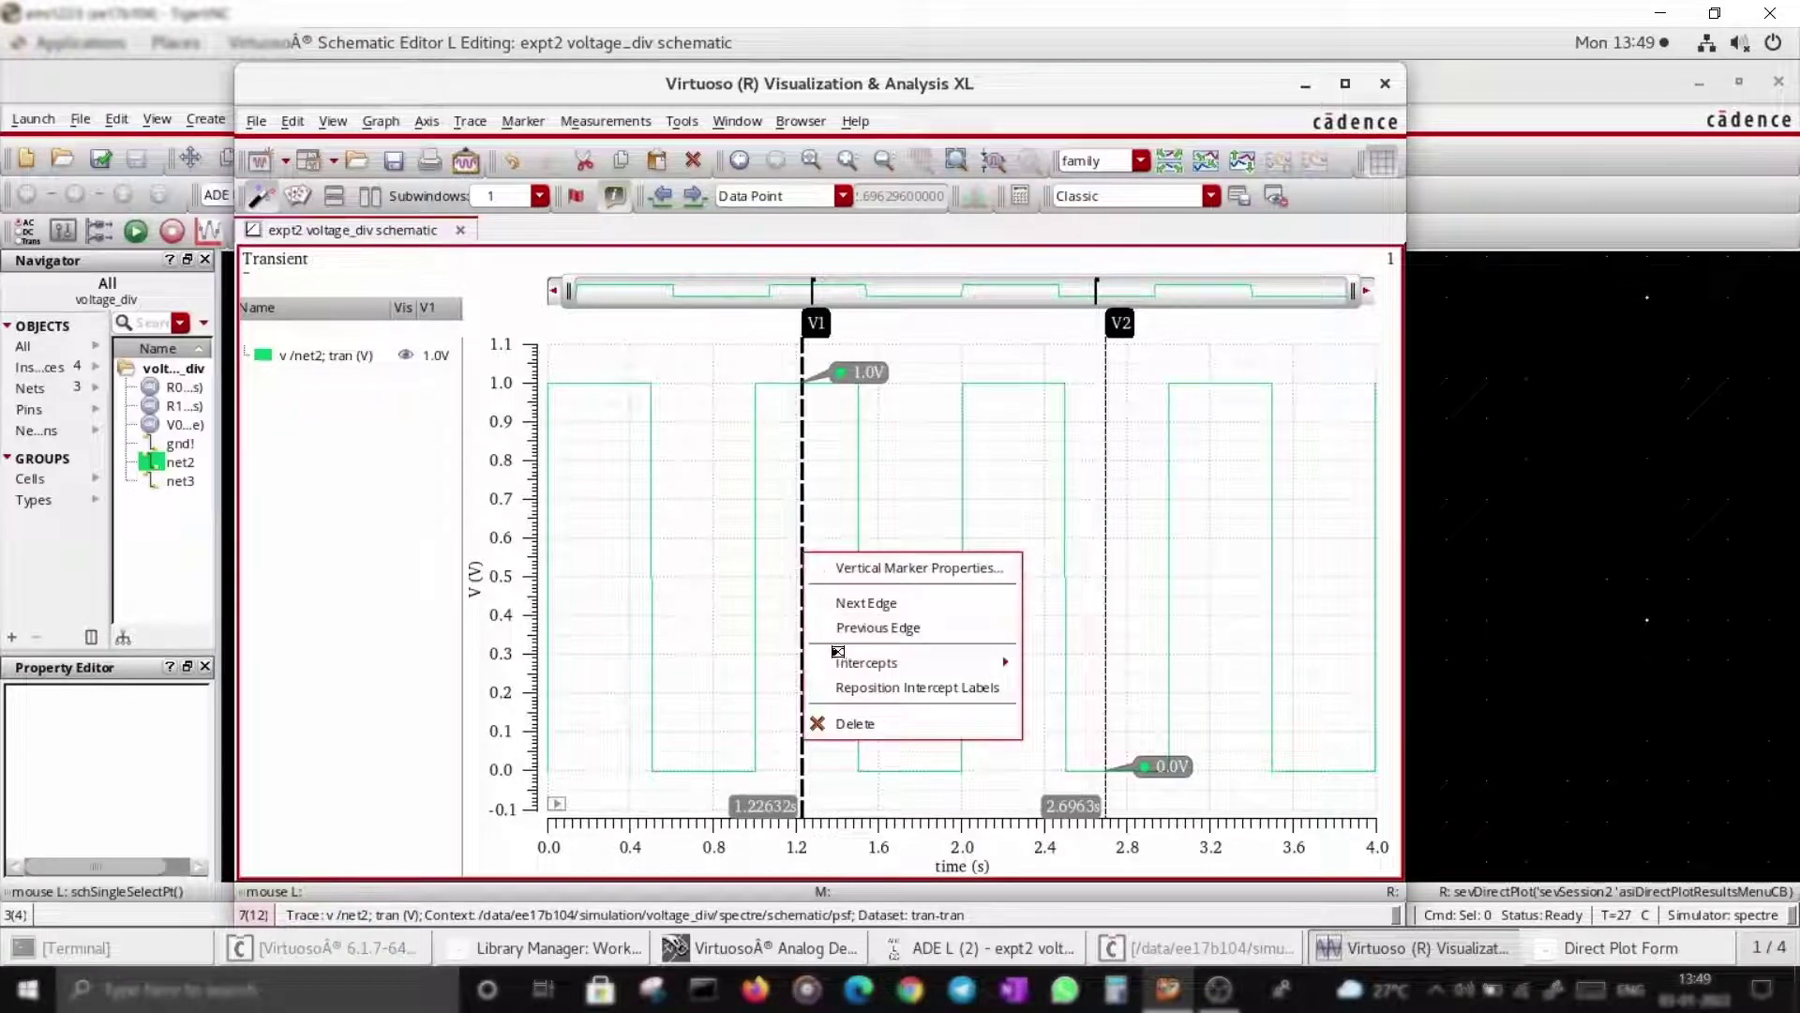
{"action": "mouse_move", "coordinate": [919, 662]}
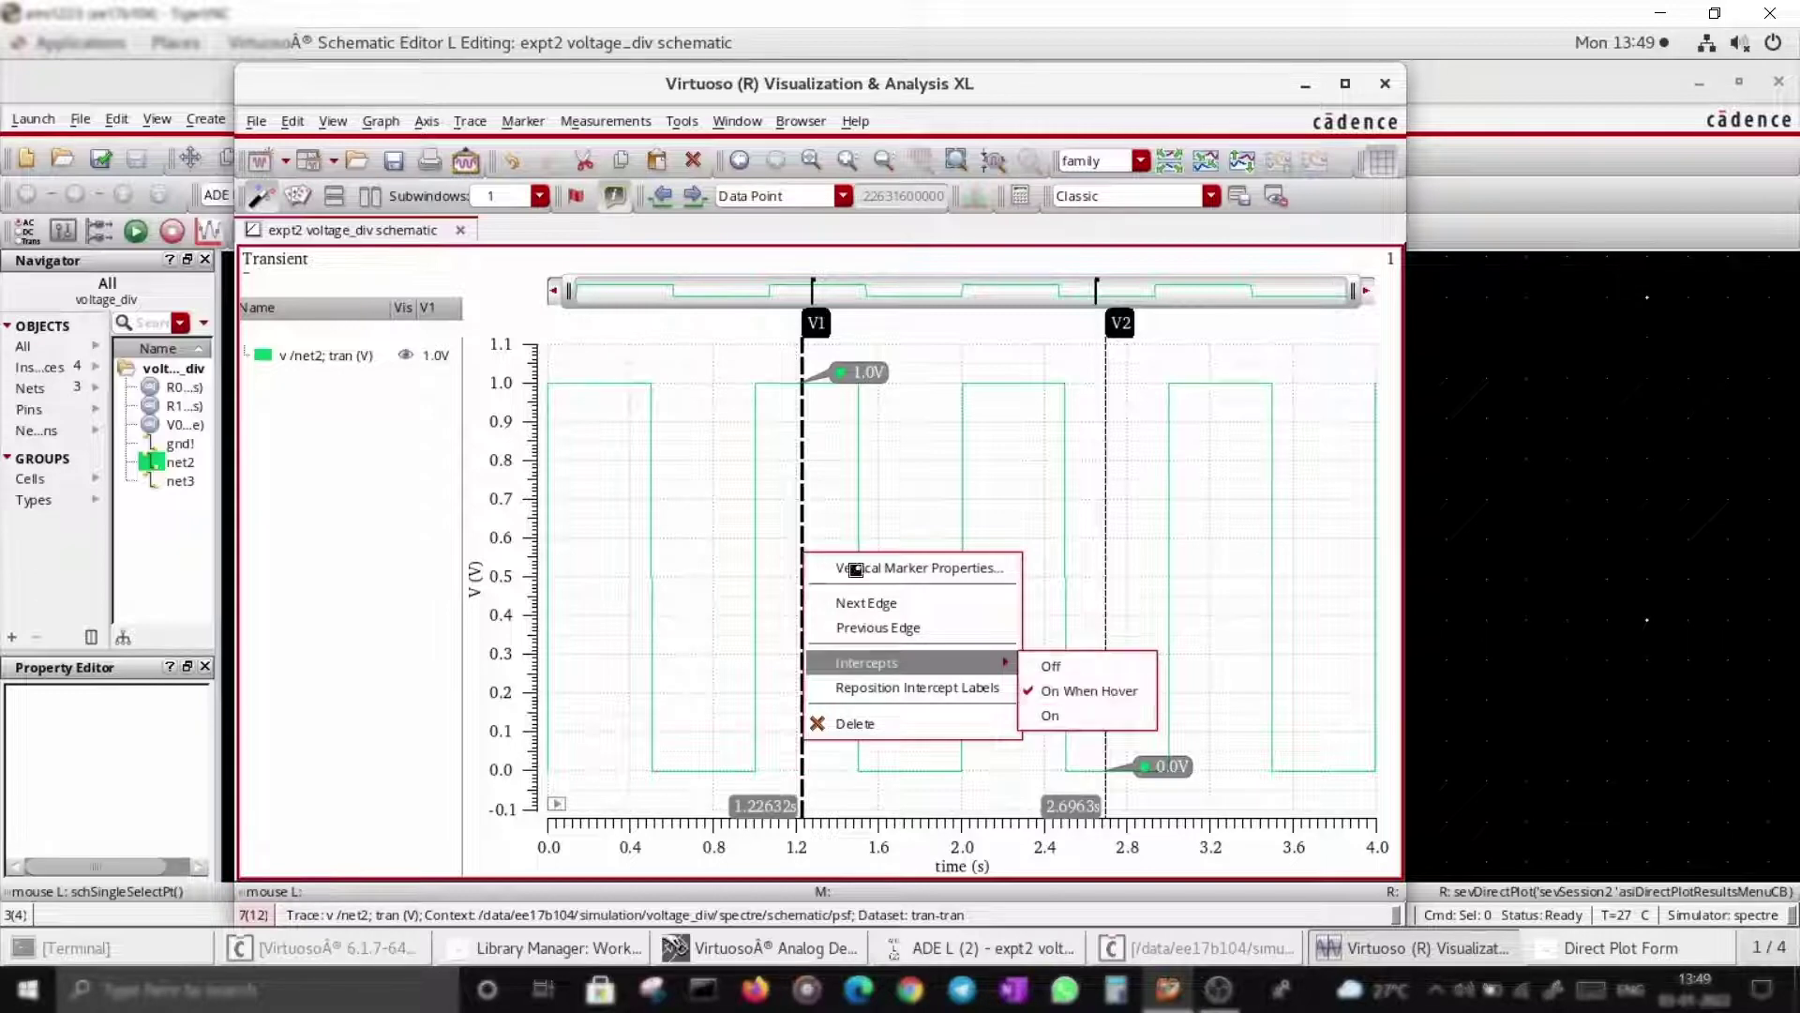
{"action": "left_click", "coordinate": [844, 522]}
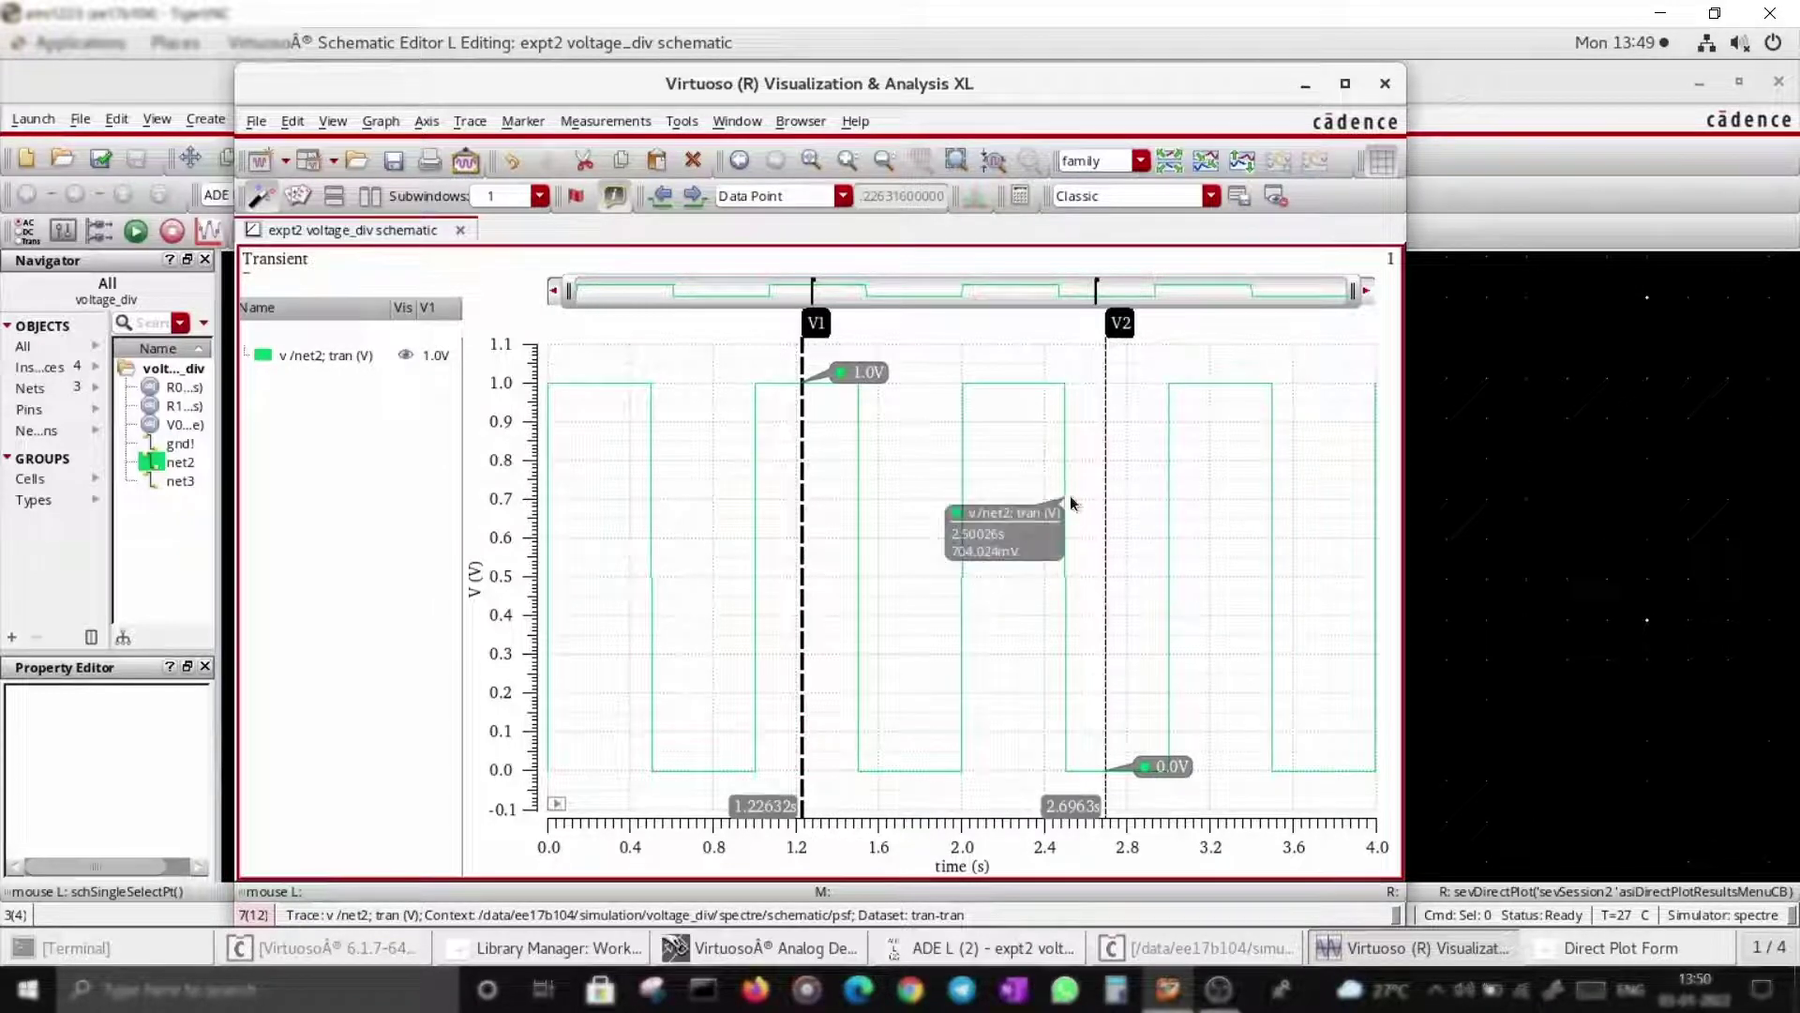
{"action": "mouse_move", "coordinate": [1106, 506]}
{"action": "left_mouse_down"}
{"action": "mouse_move", "coordinate": [1033, 495]}
{"action": "mouse_move", "coordinate": [924, 521]}
{"action": "left_mouse_up"}
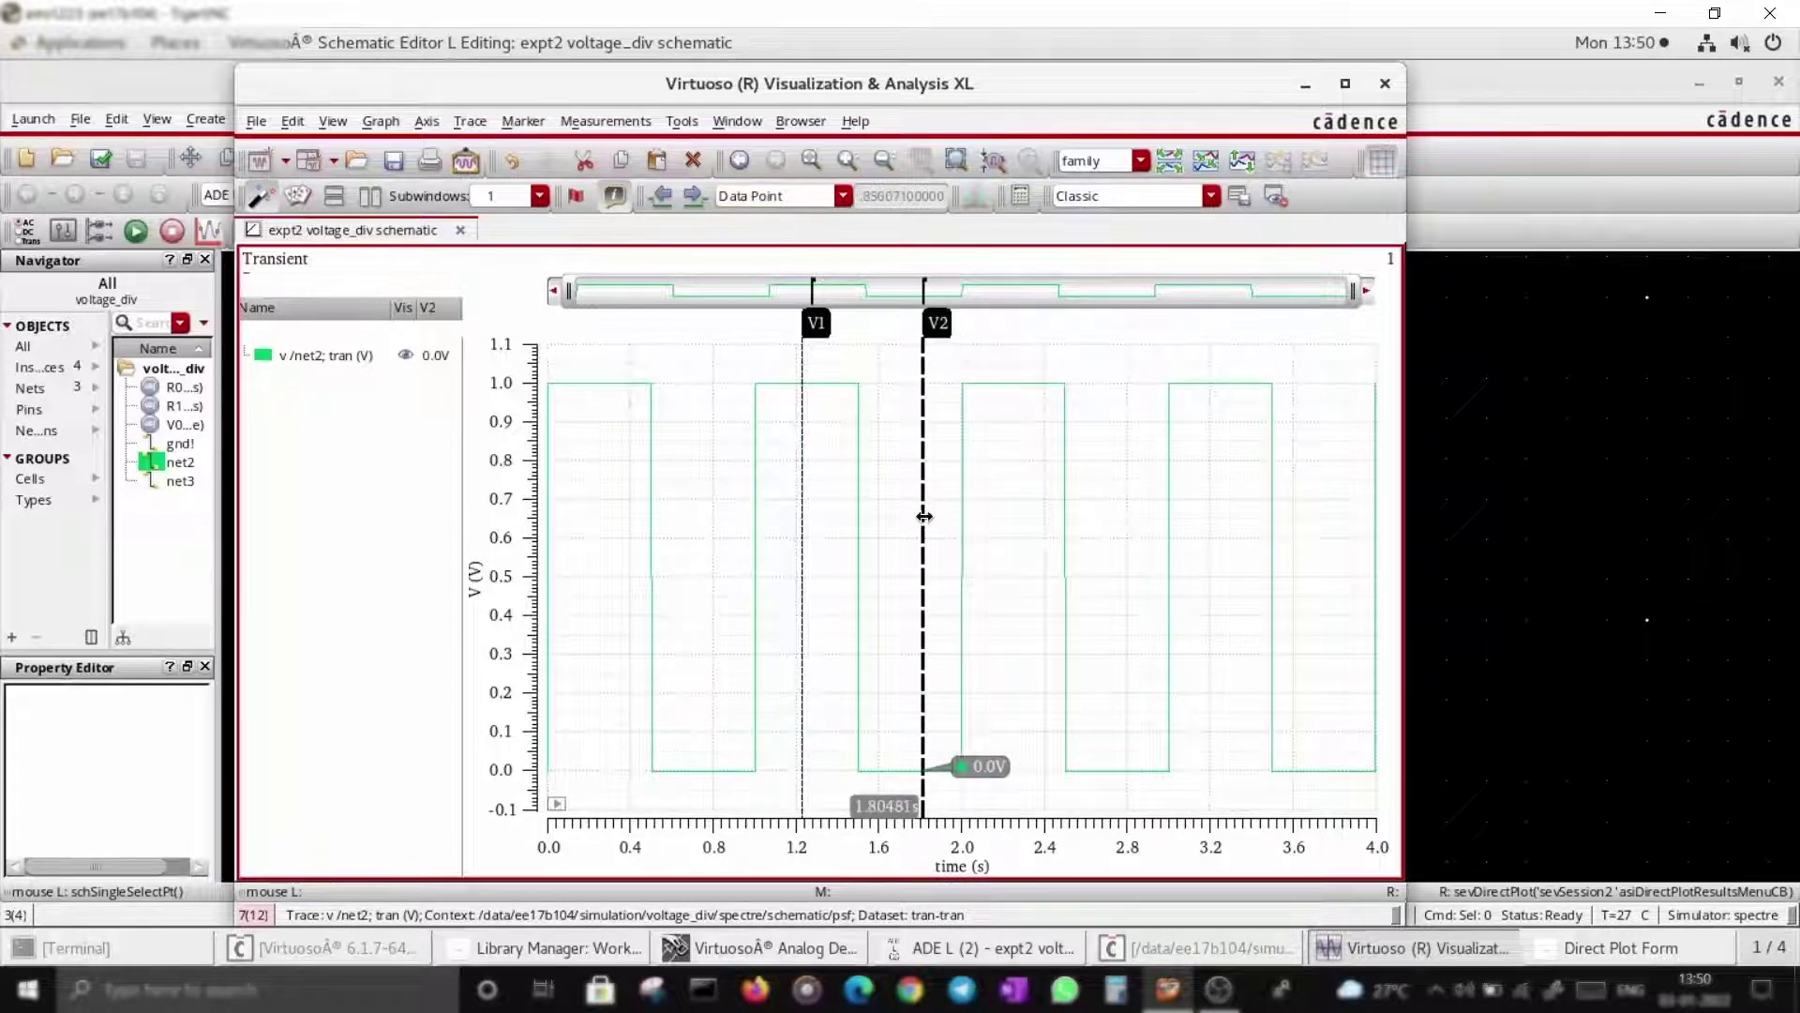
{"action": "right_click", "coordinate": [922, 533]}
Delete markers V2 and V1, then add a horizontal marker H1 and delete it.
{"action": "left_click", "coordinate": [982, 694]}
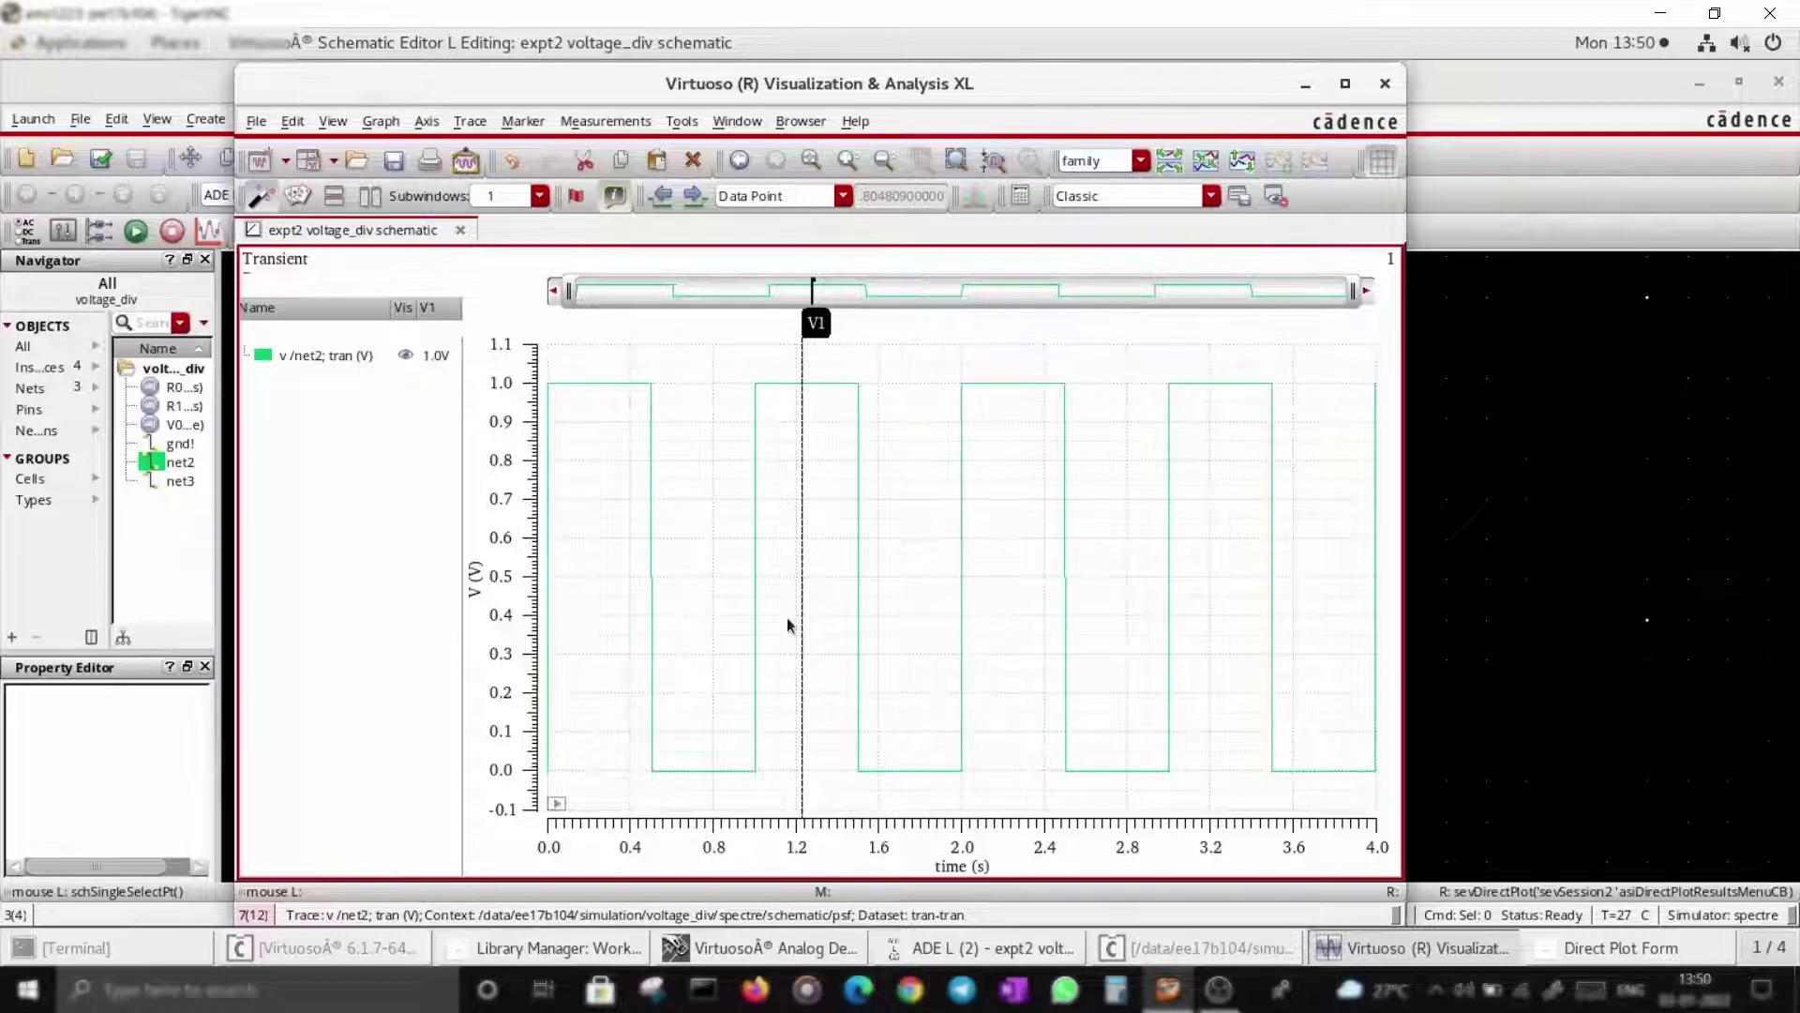
{"action": "left_click", "coordinate": [801, 611]}
{"action": "right_click", "coordinate": [804, 607]}
{"action": "left_click", "coordinate": [914, 772]}
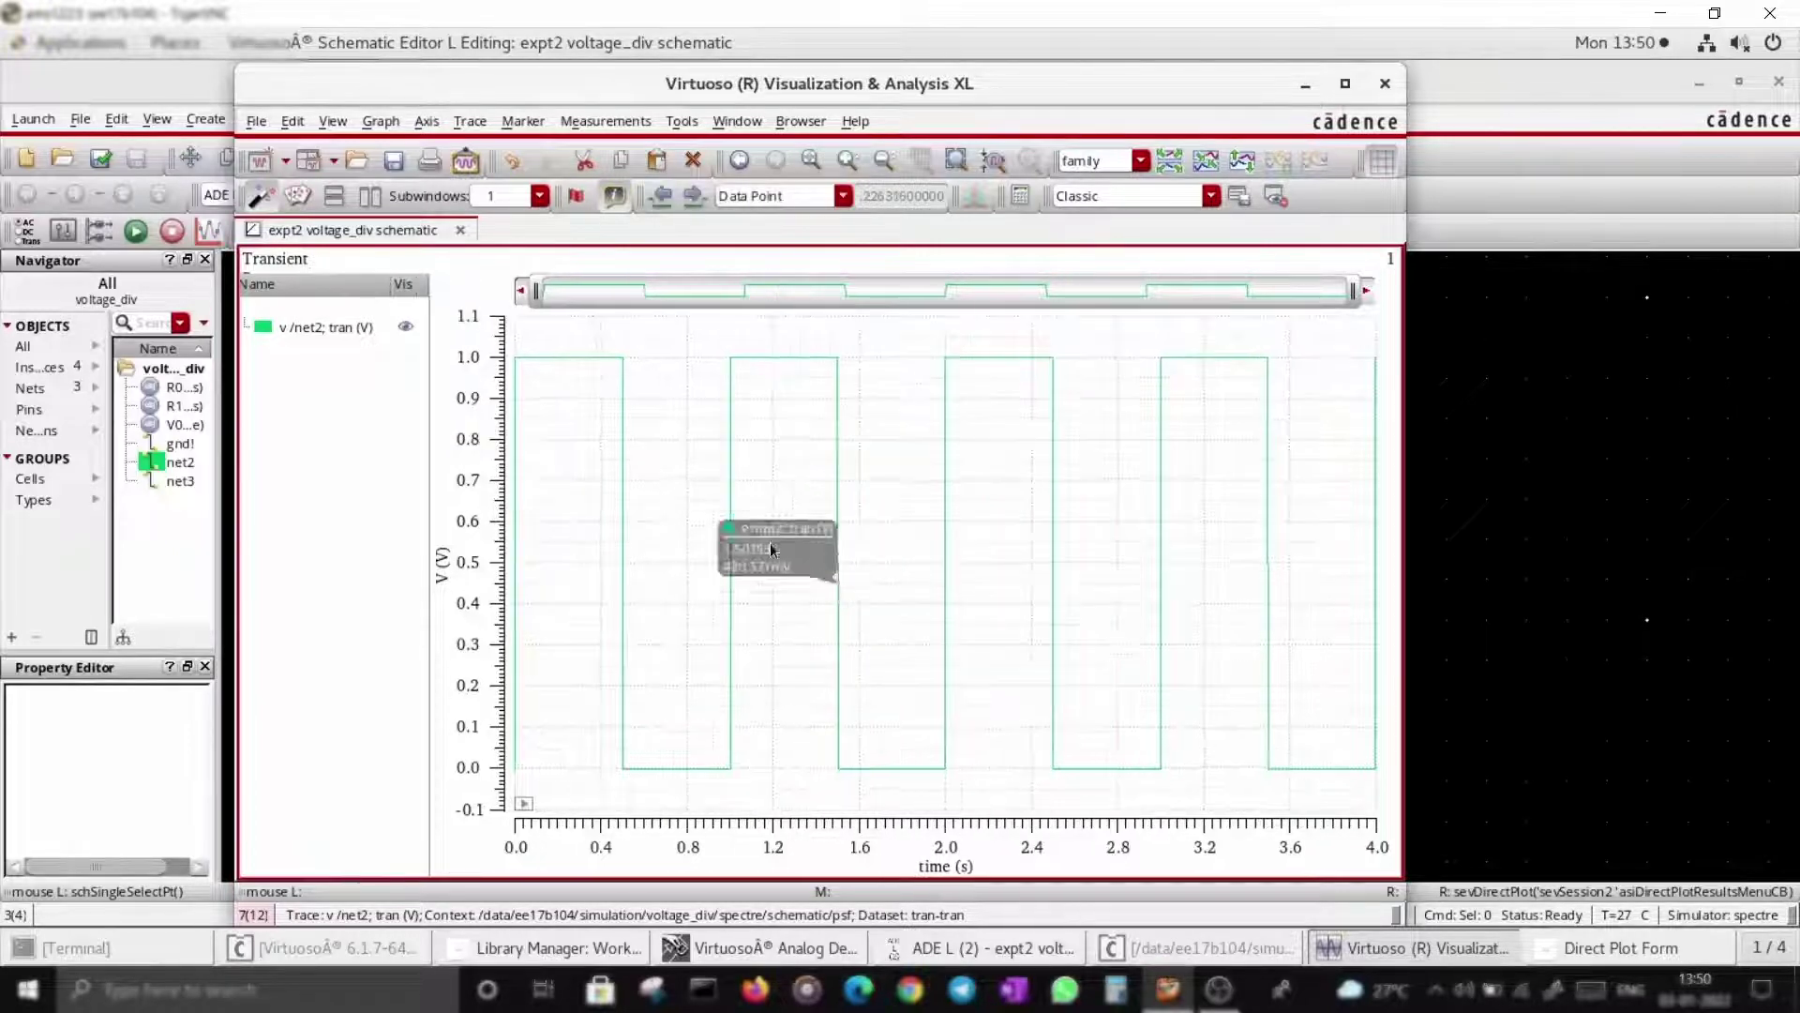
{"action": "key", "text": "h"}
{"action": "left_click", "coordinate": [662, 471]}
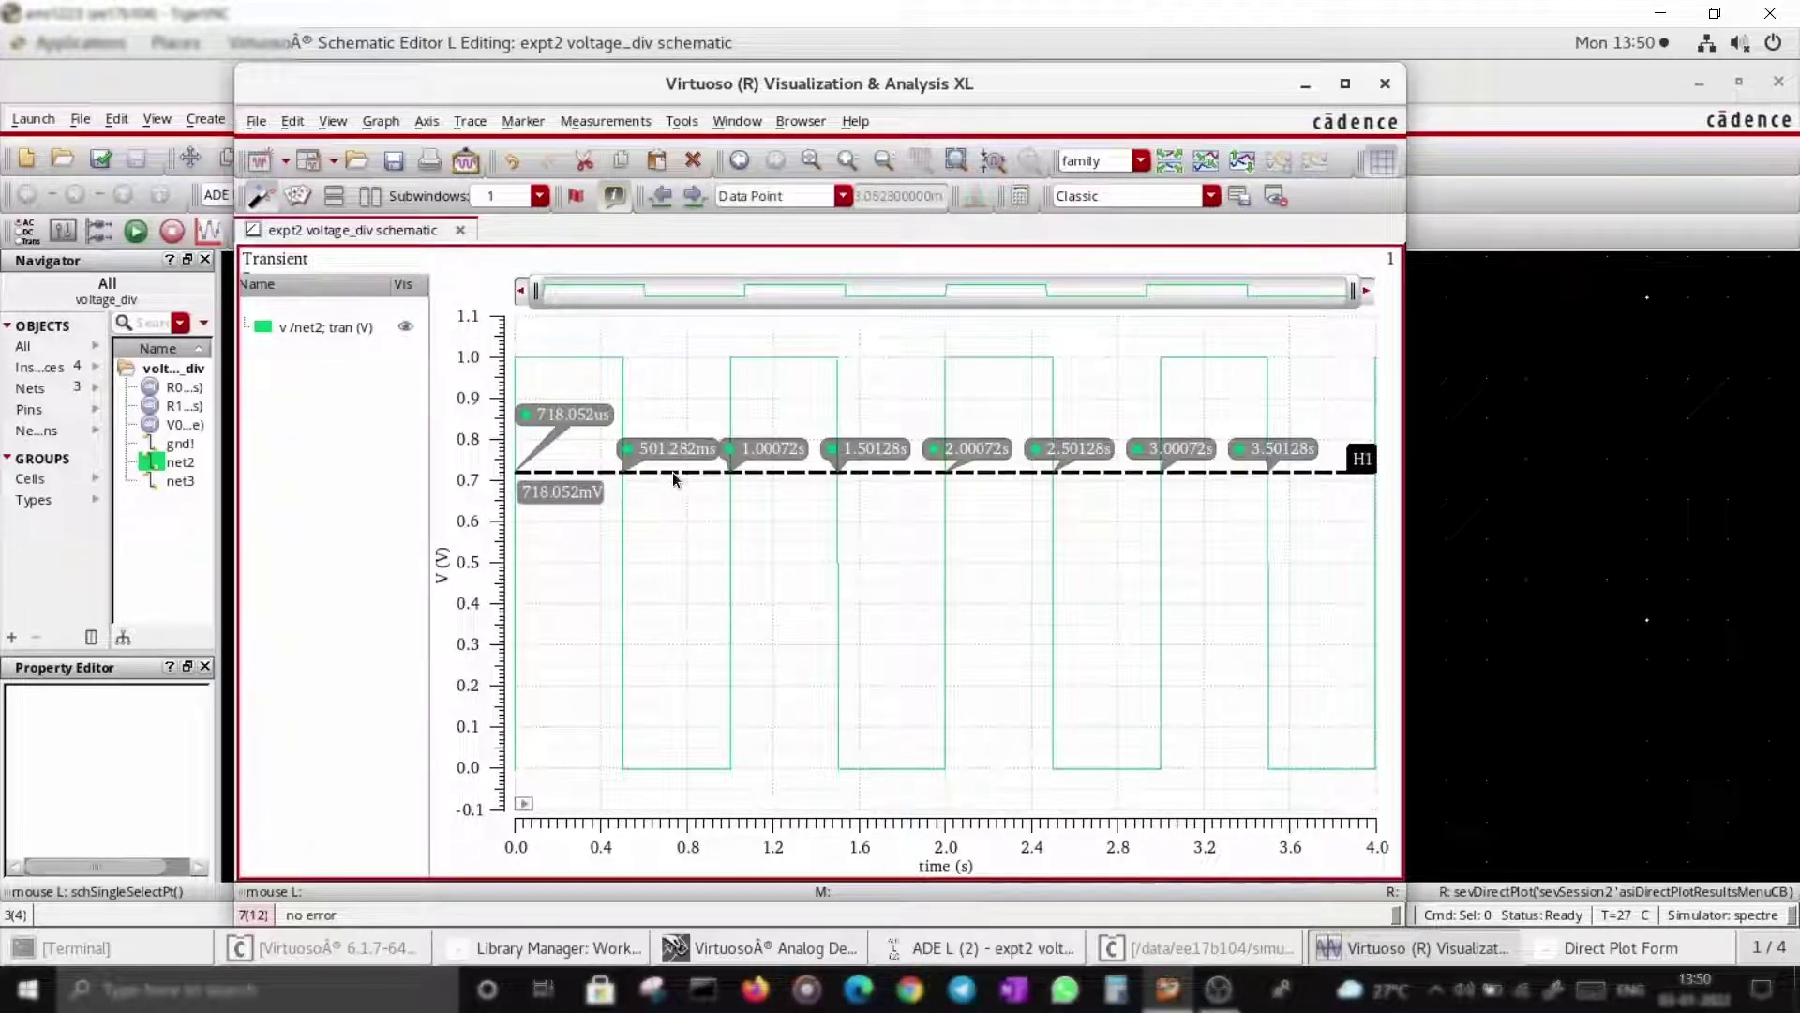
{"action": "right_click", "coordinate": [662, 471]}
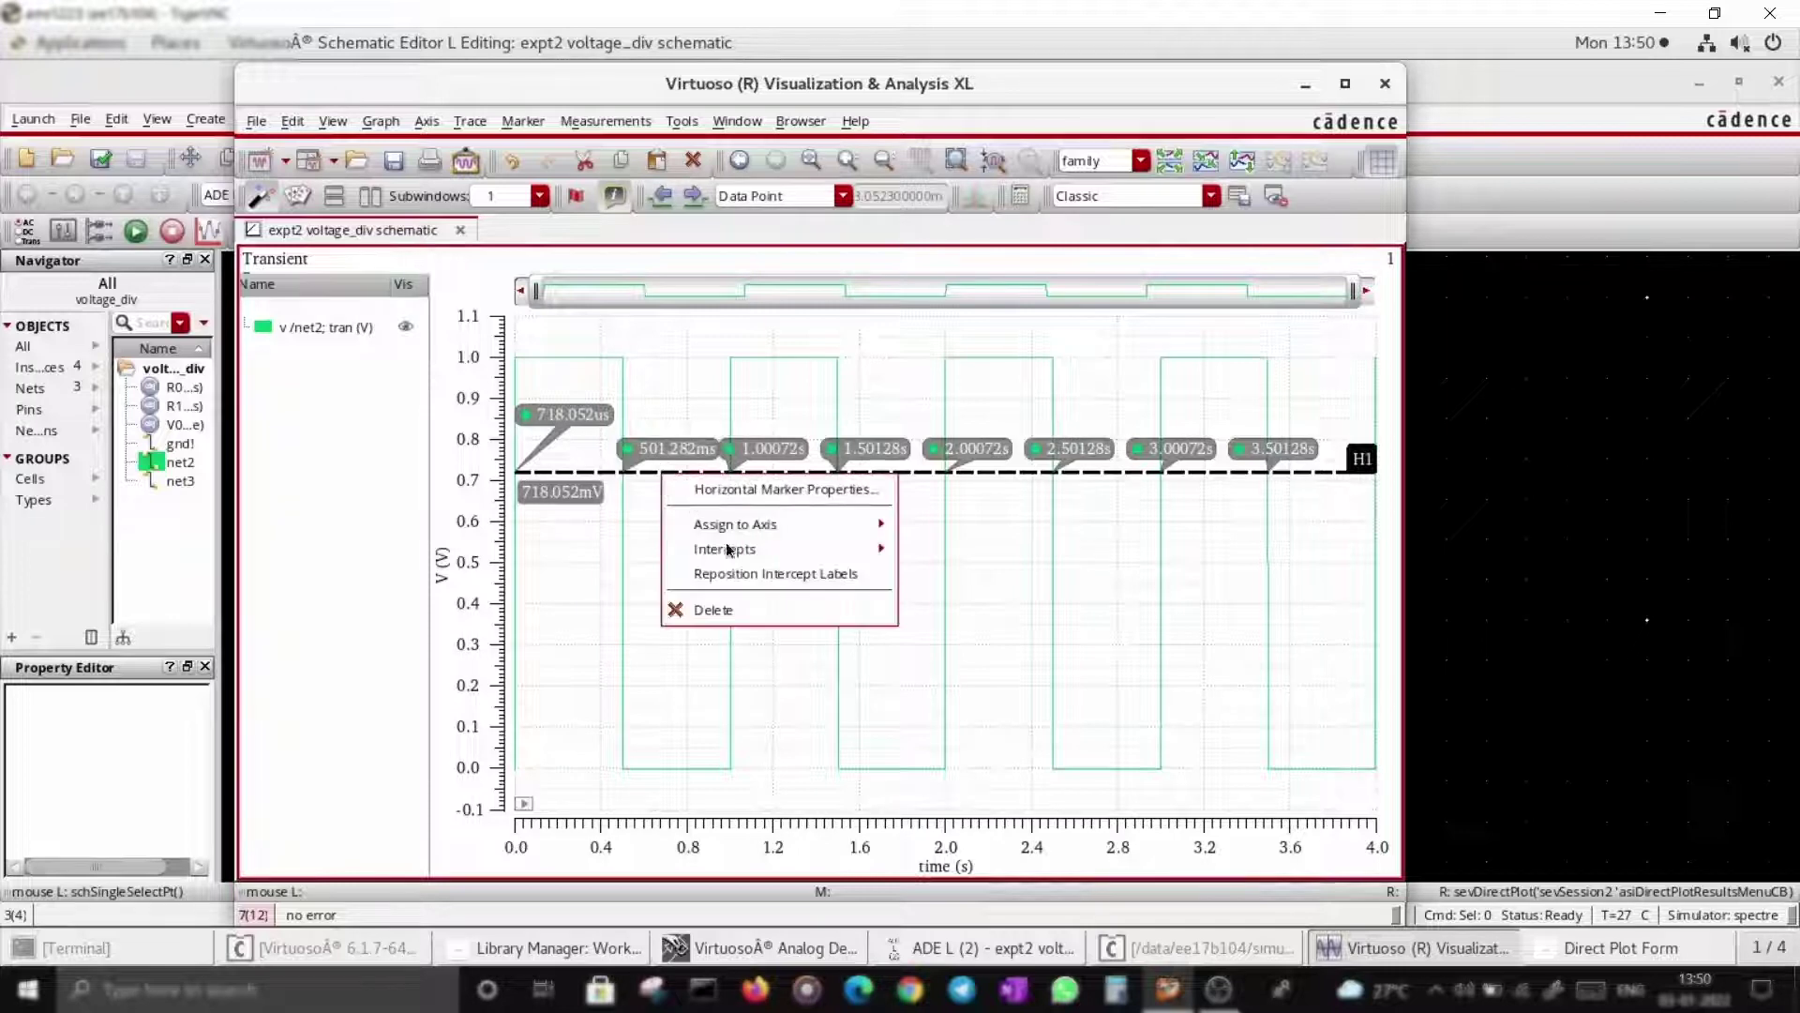
{"action": "left_click", "coordinate": [737, 608]}
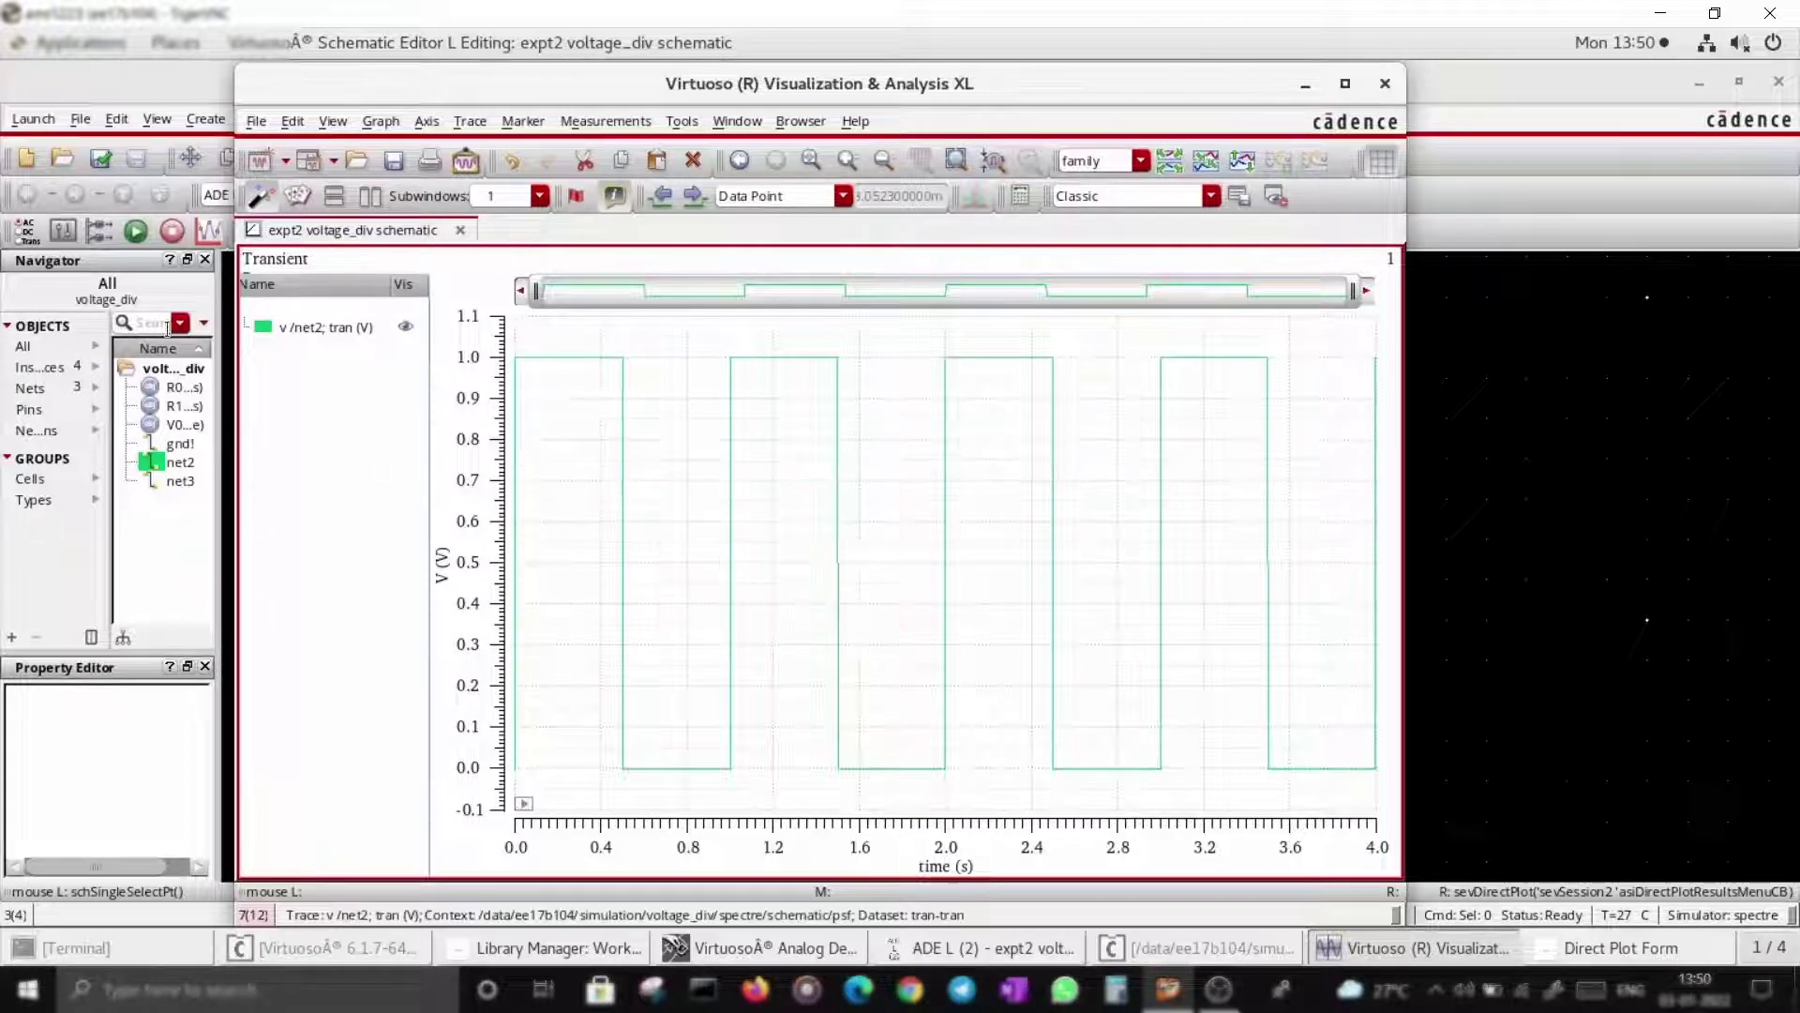
Change the net2 trace colour to red.
{"action": "right_click", "coordinate": [315, 326]}
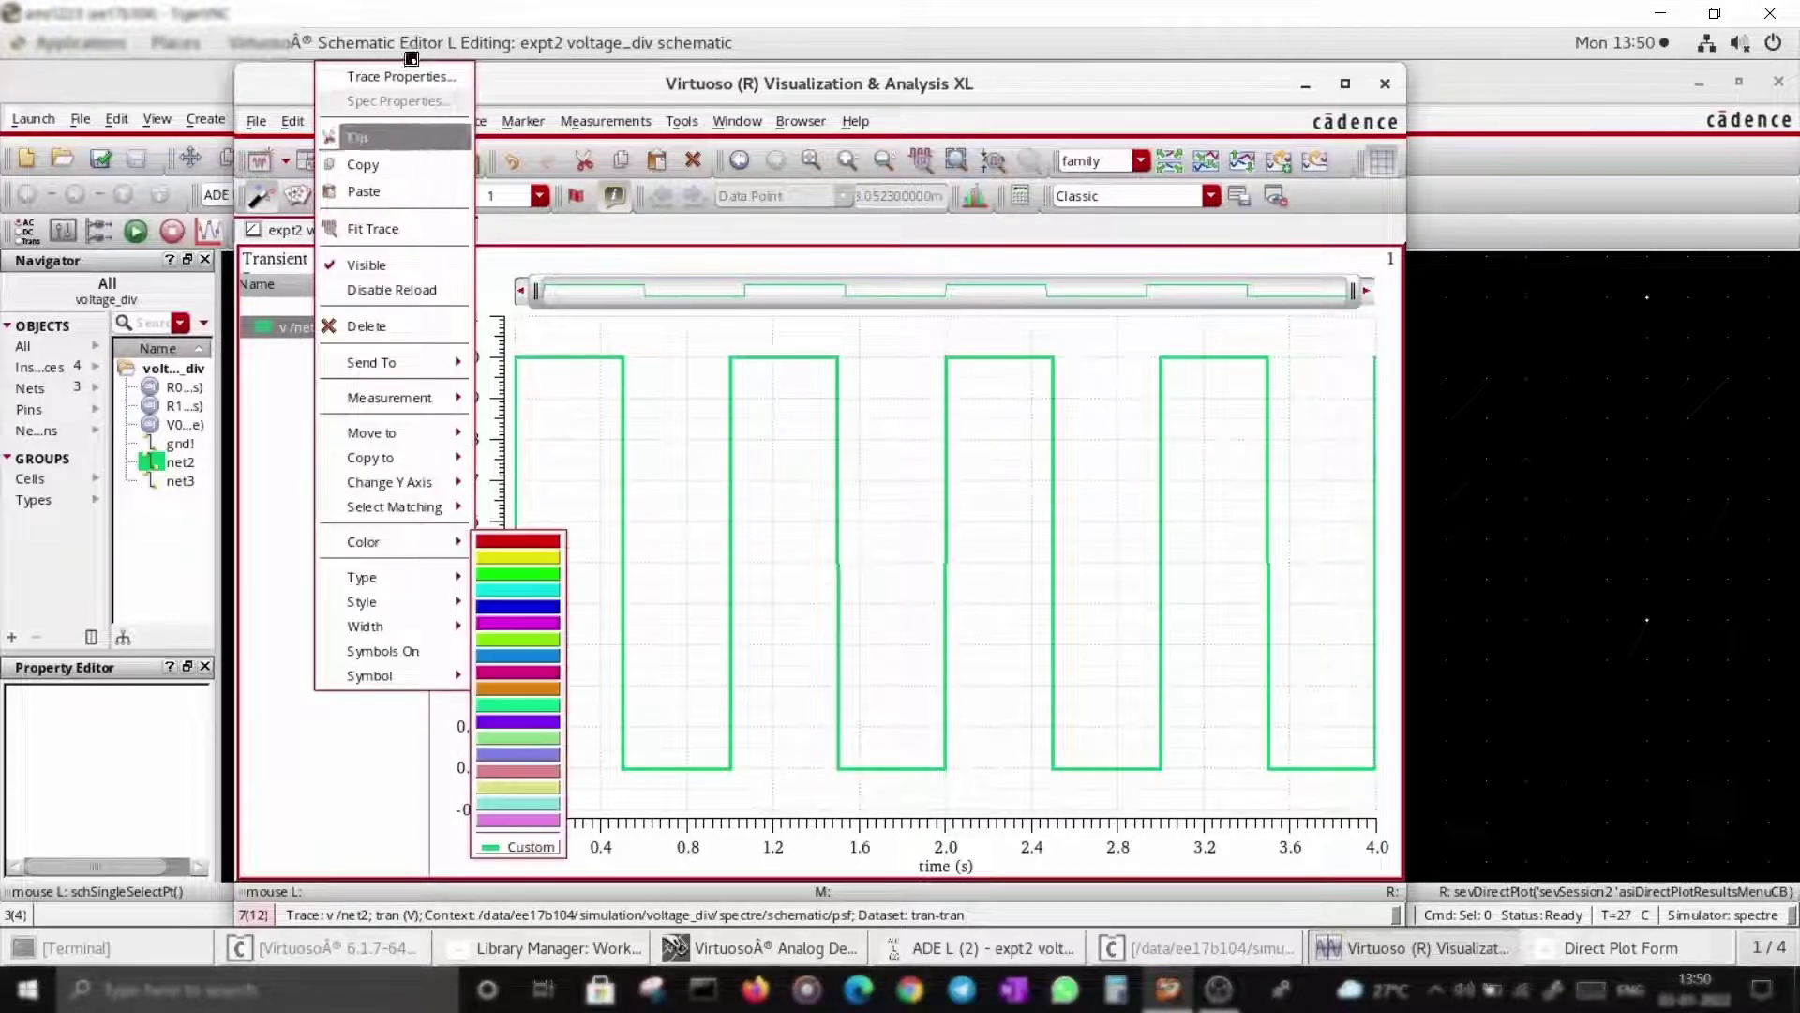
{"action": "mouse_move", "coordinate": [418, 544]}
{"action": "left_click", "coordinate": [518, 541]}
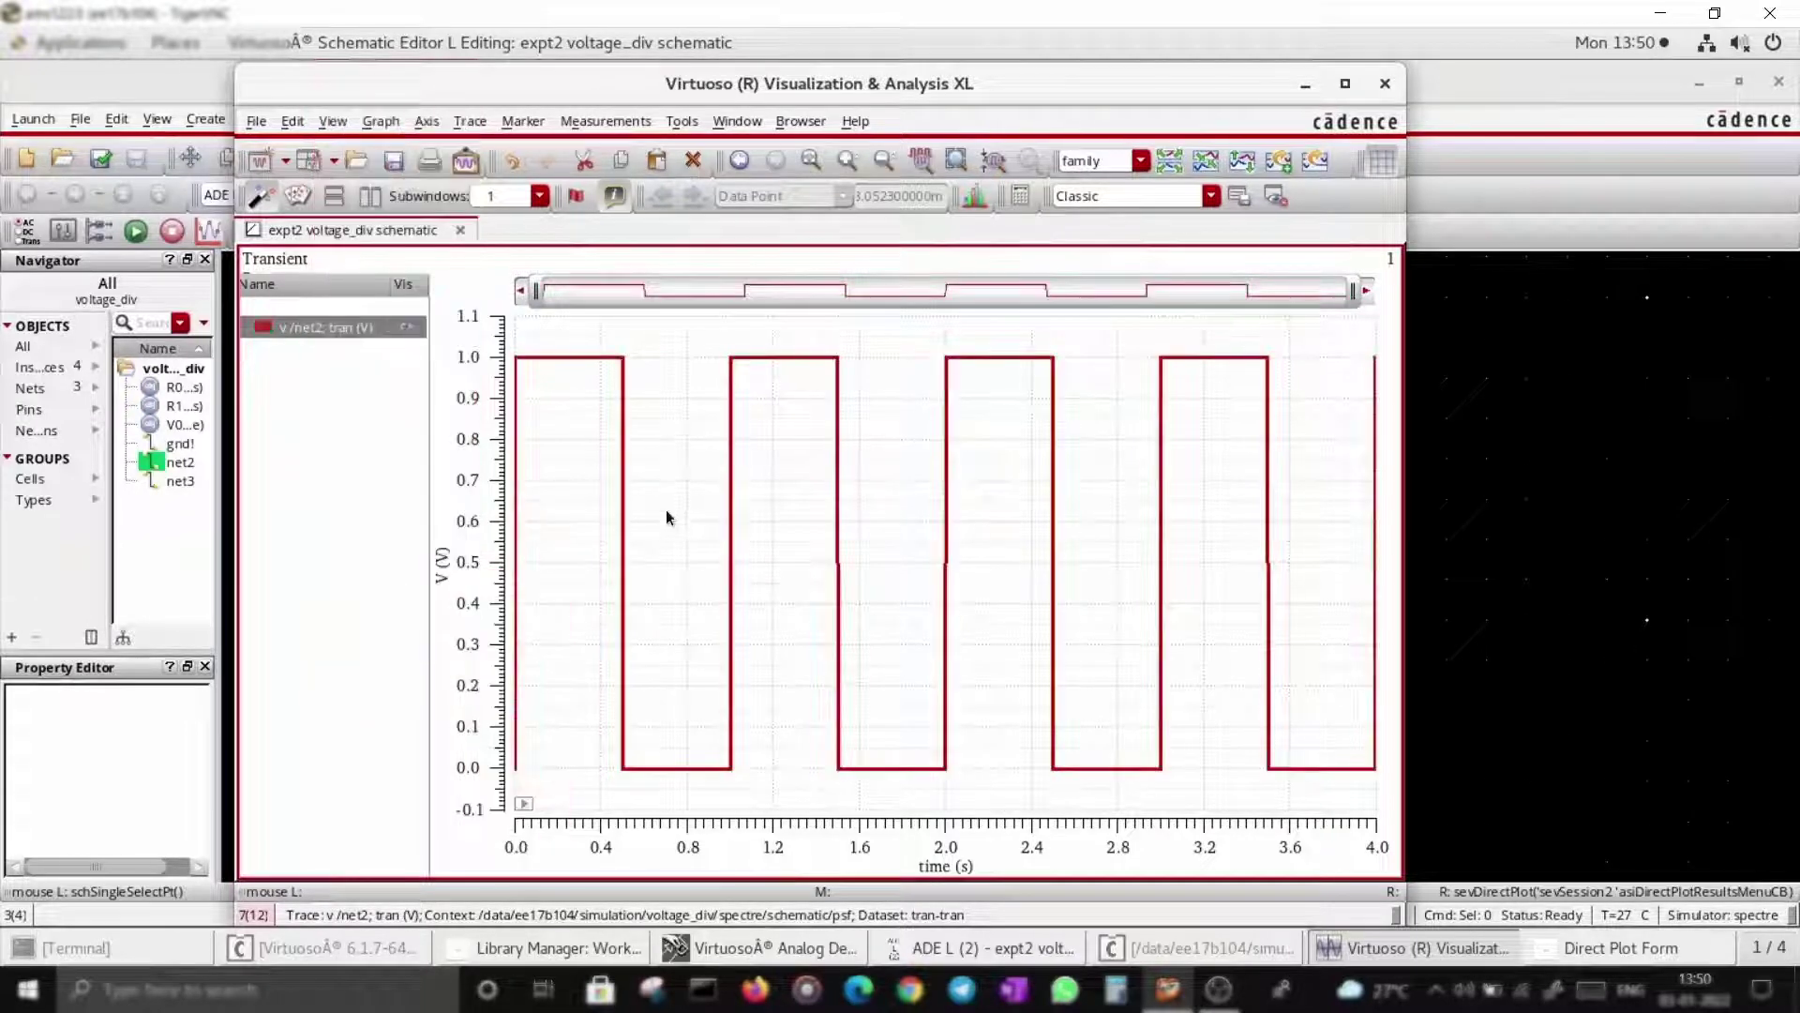
Plot the net3 voltage from the schematic alongside net2, then split the traces into separate strips.
{"action": "left_click", "coordinate": [1533, 129]}
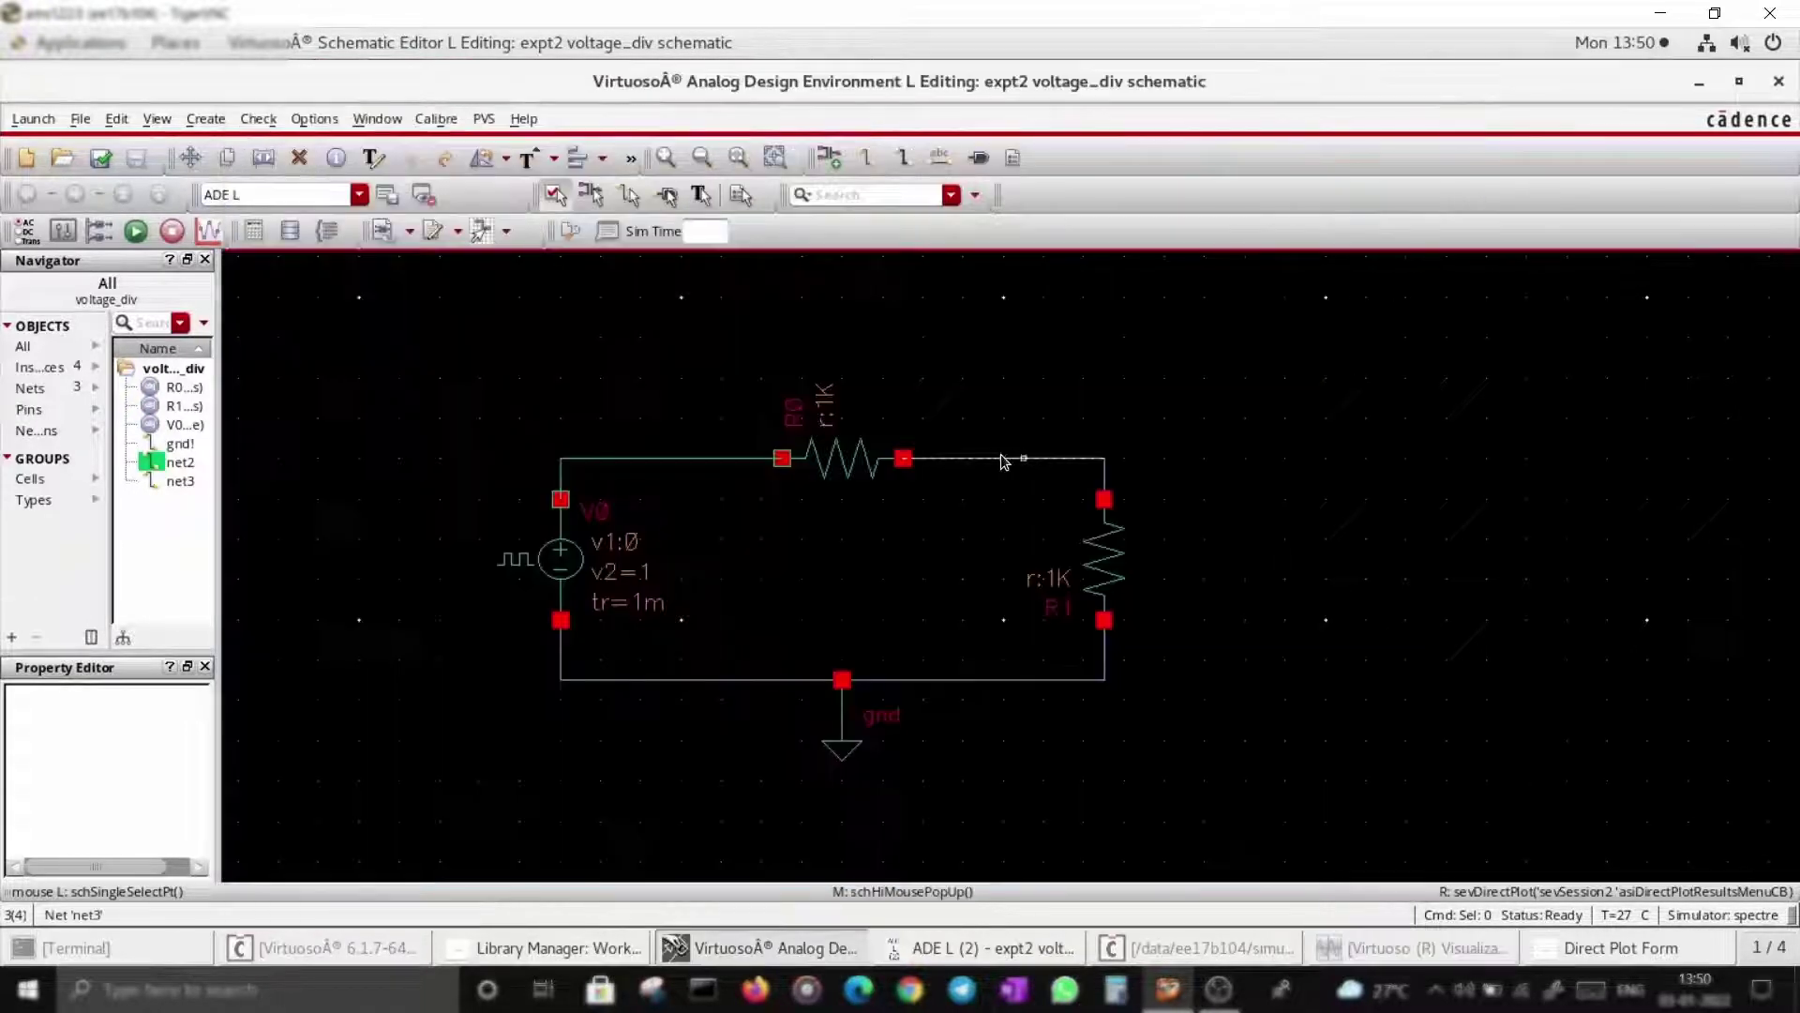
{"action": "left_click", "coordinate": [1037, 463]}
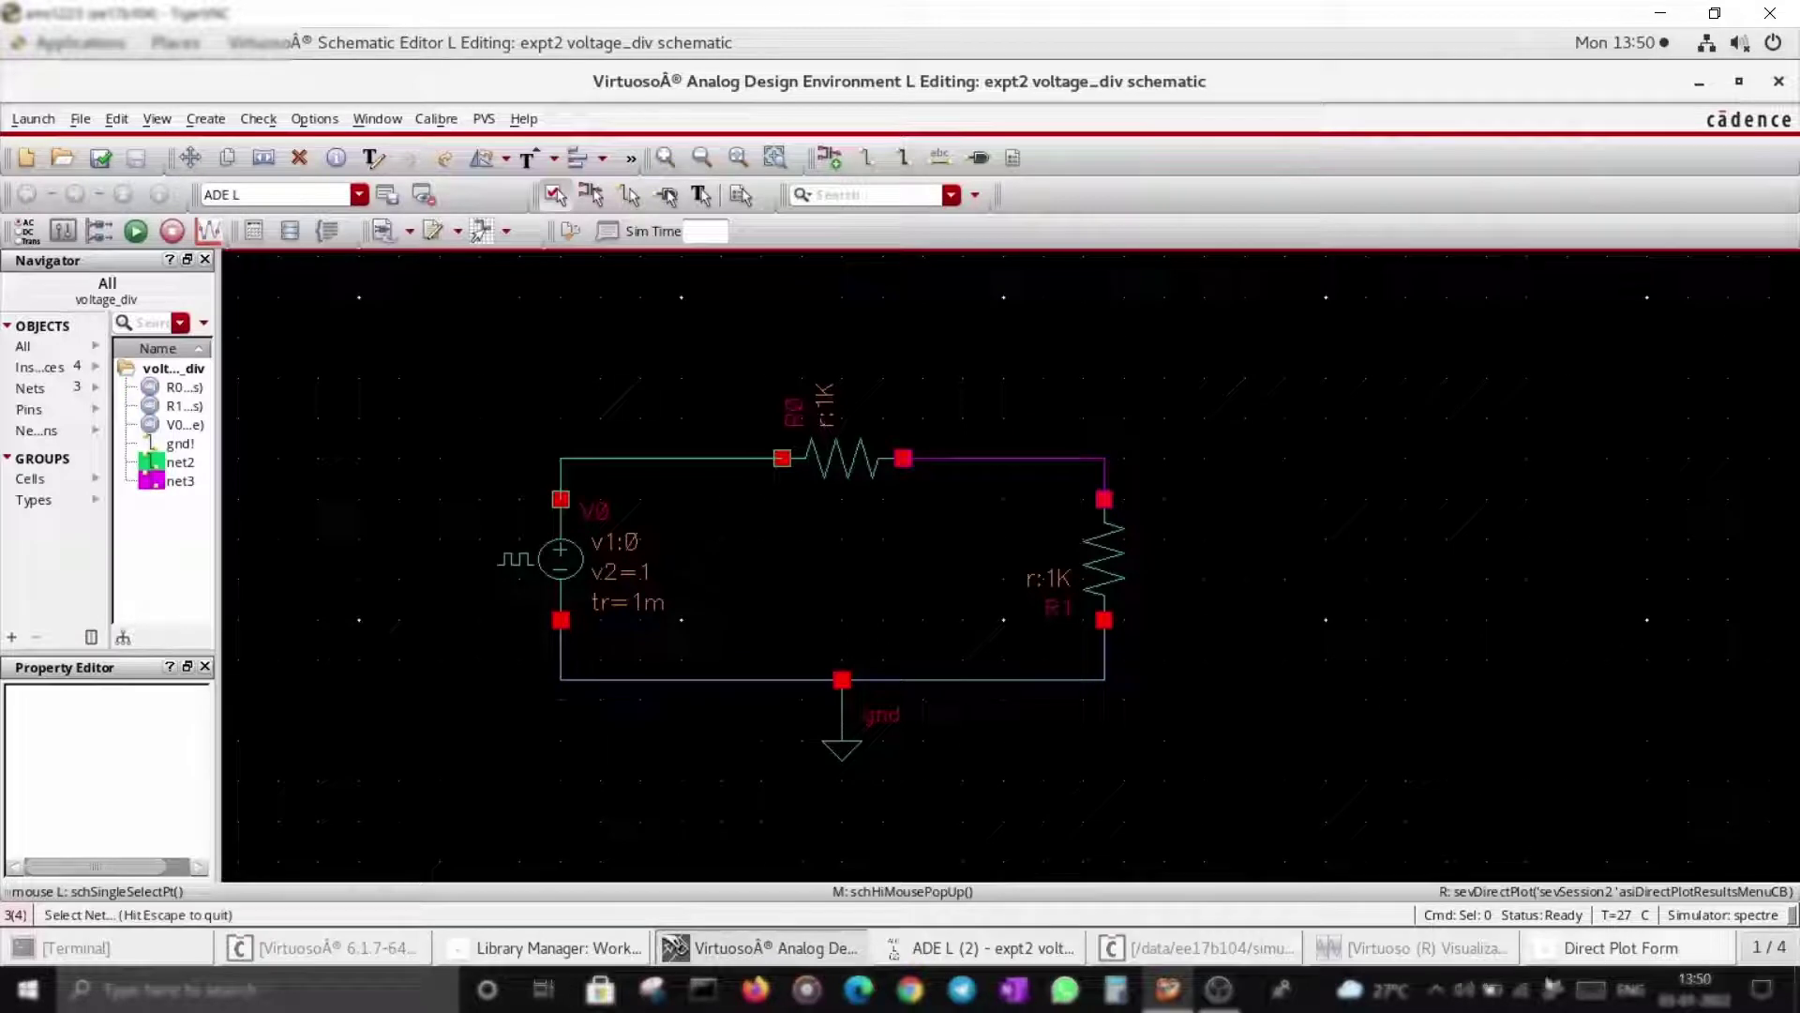
{"action": "left_click", "coordinate": [1437, 949]}
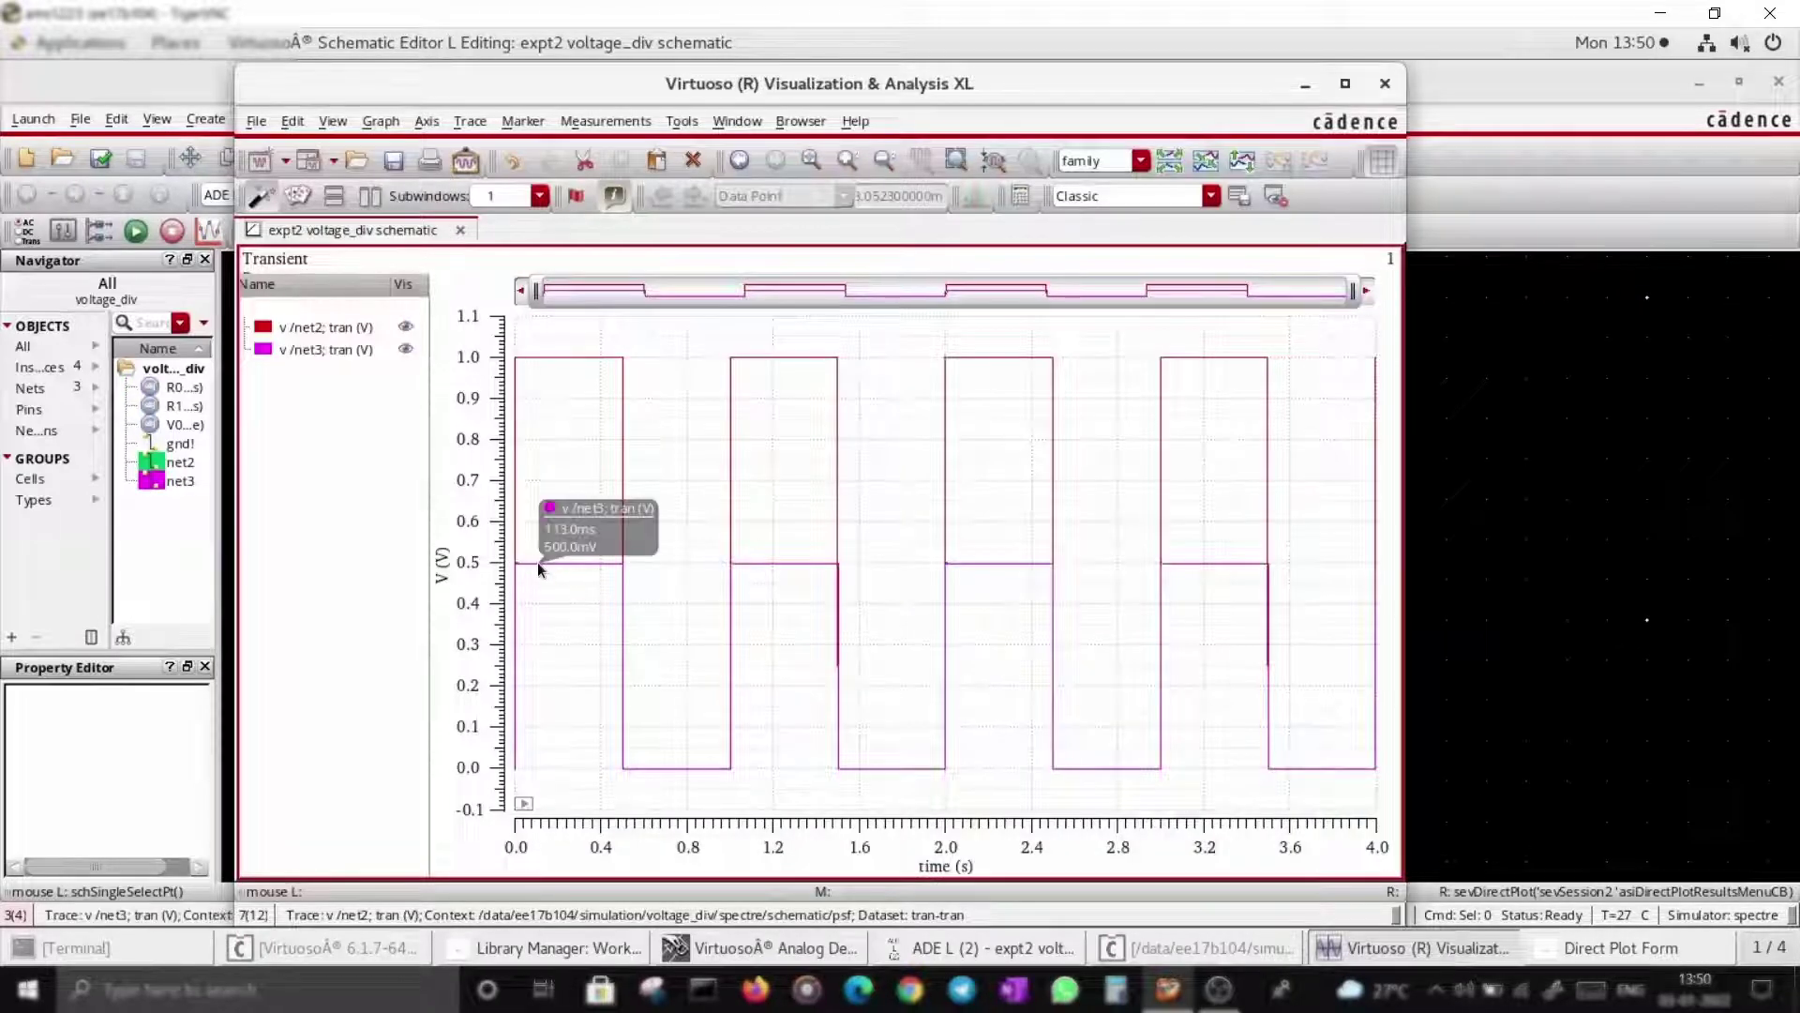
{"action": "mouse_move", "coordinate": [752, 565]}
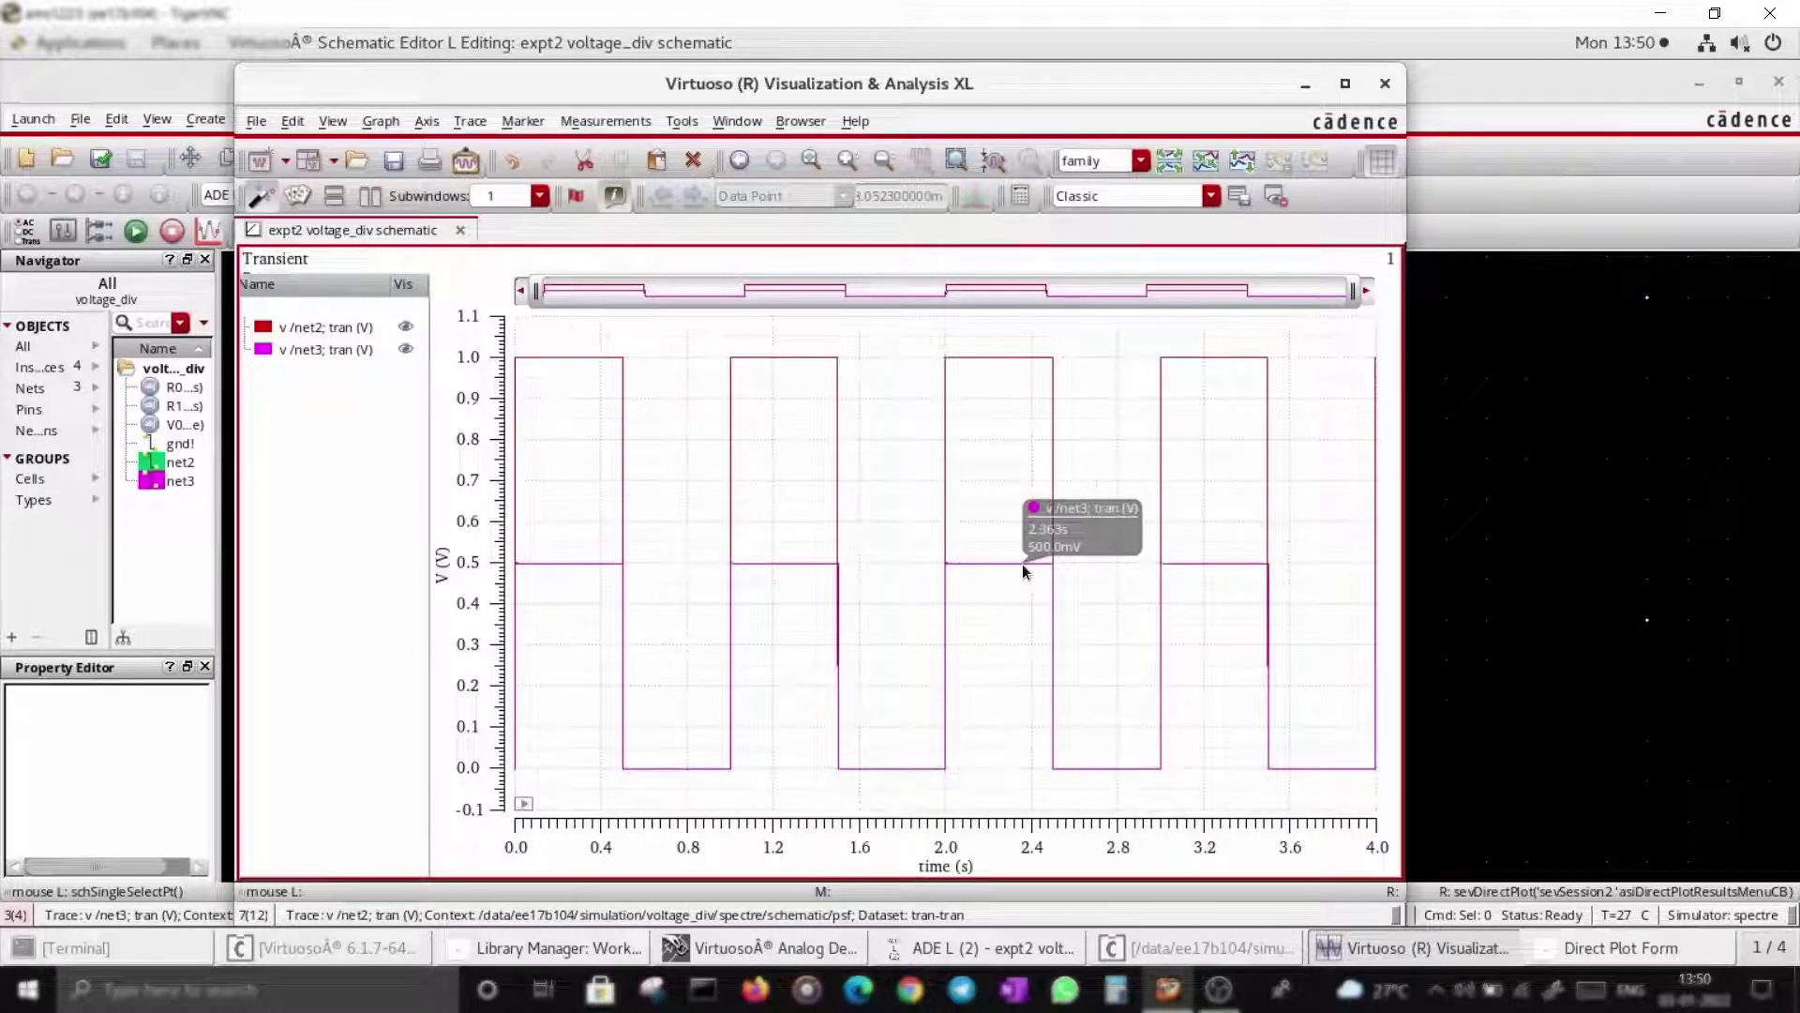
{"action": "left_click", "coordinate": [1172, 165]}
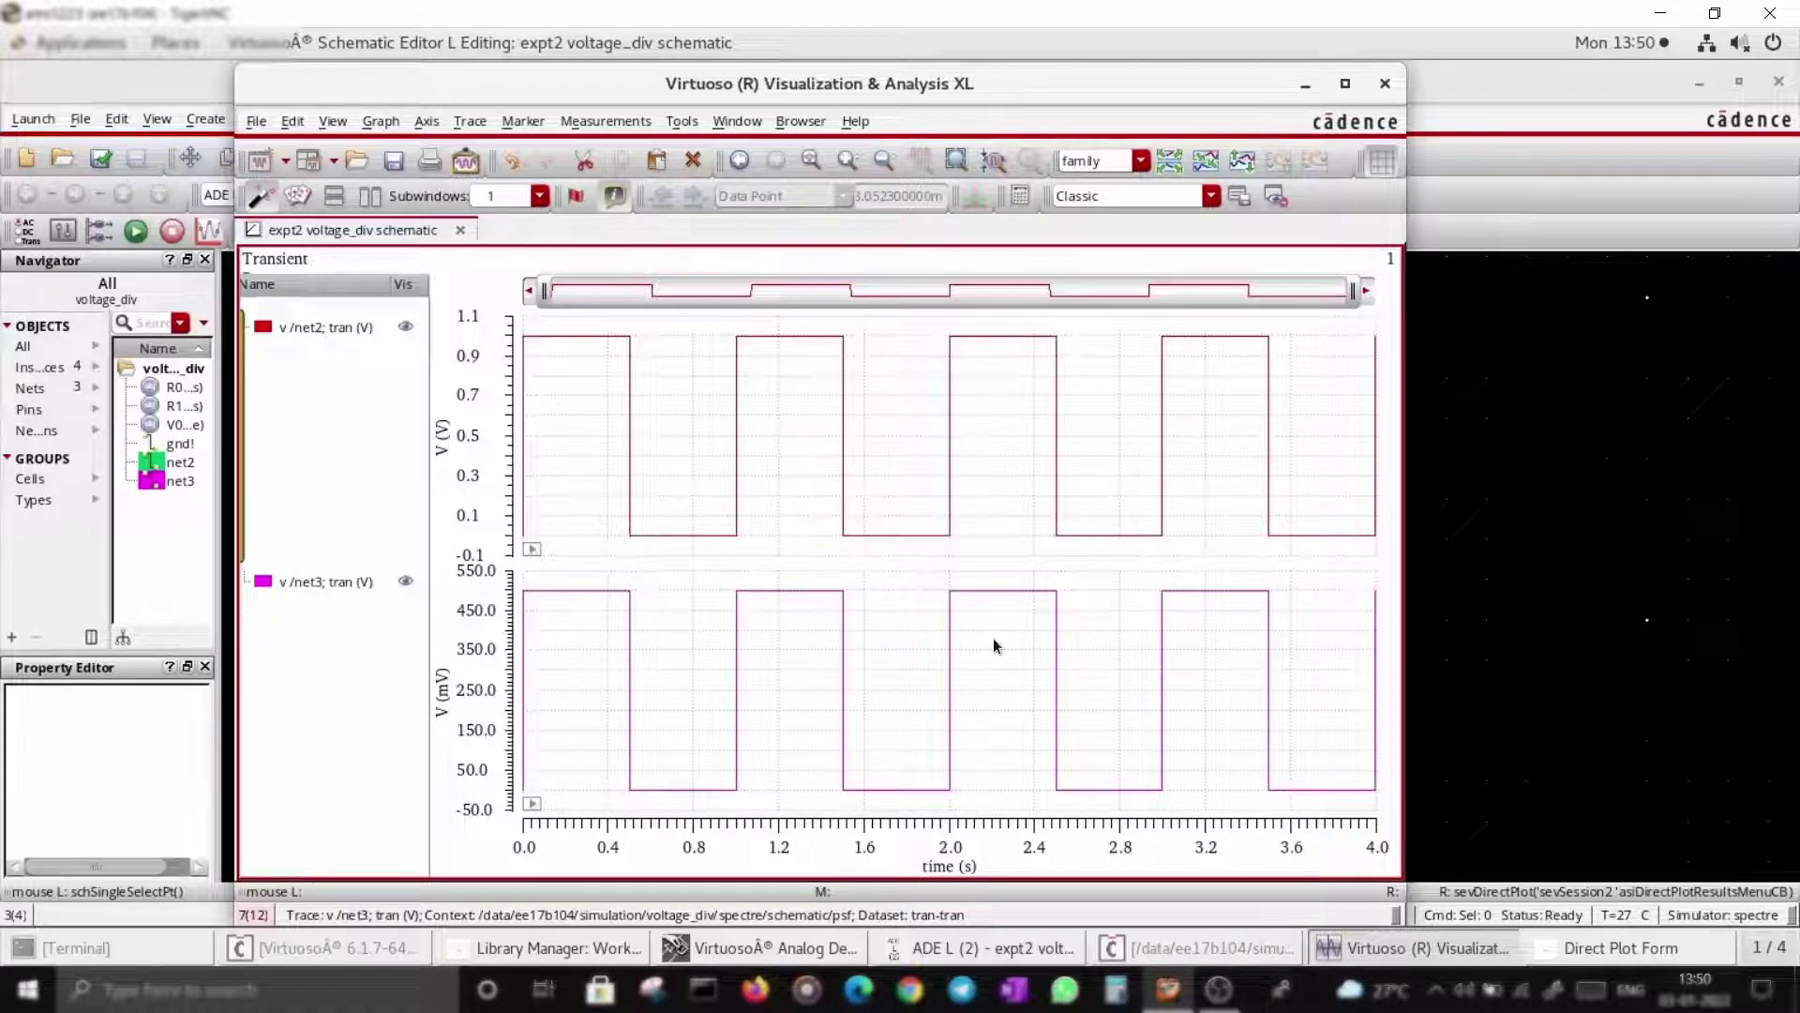
Recombine and re-split the strips, then move the net3 trace into a new window.
{"action": "left_click", "coordinate": [1211, 168]}
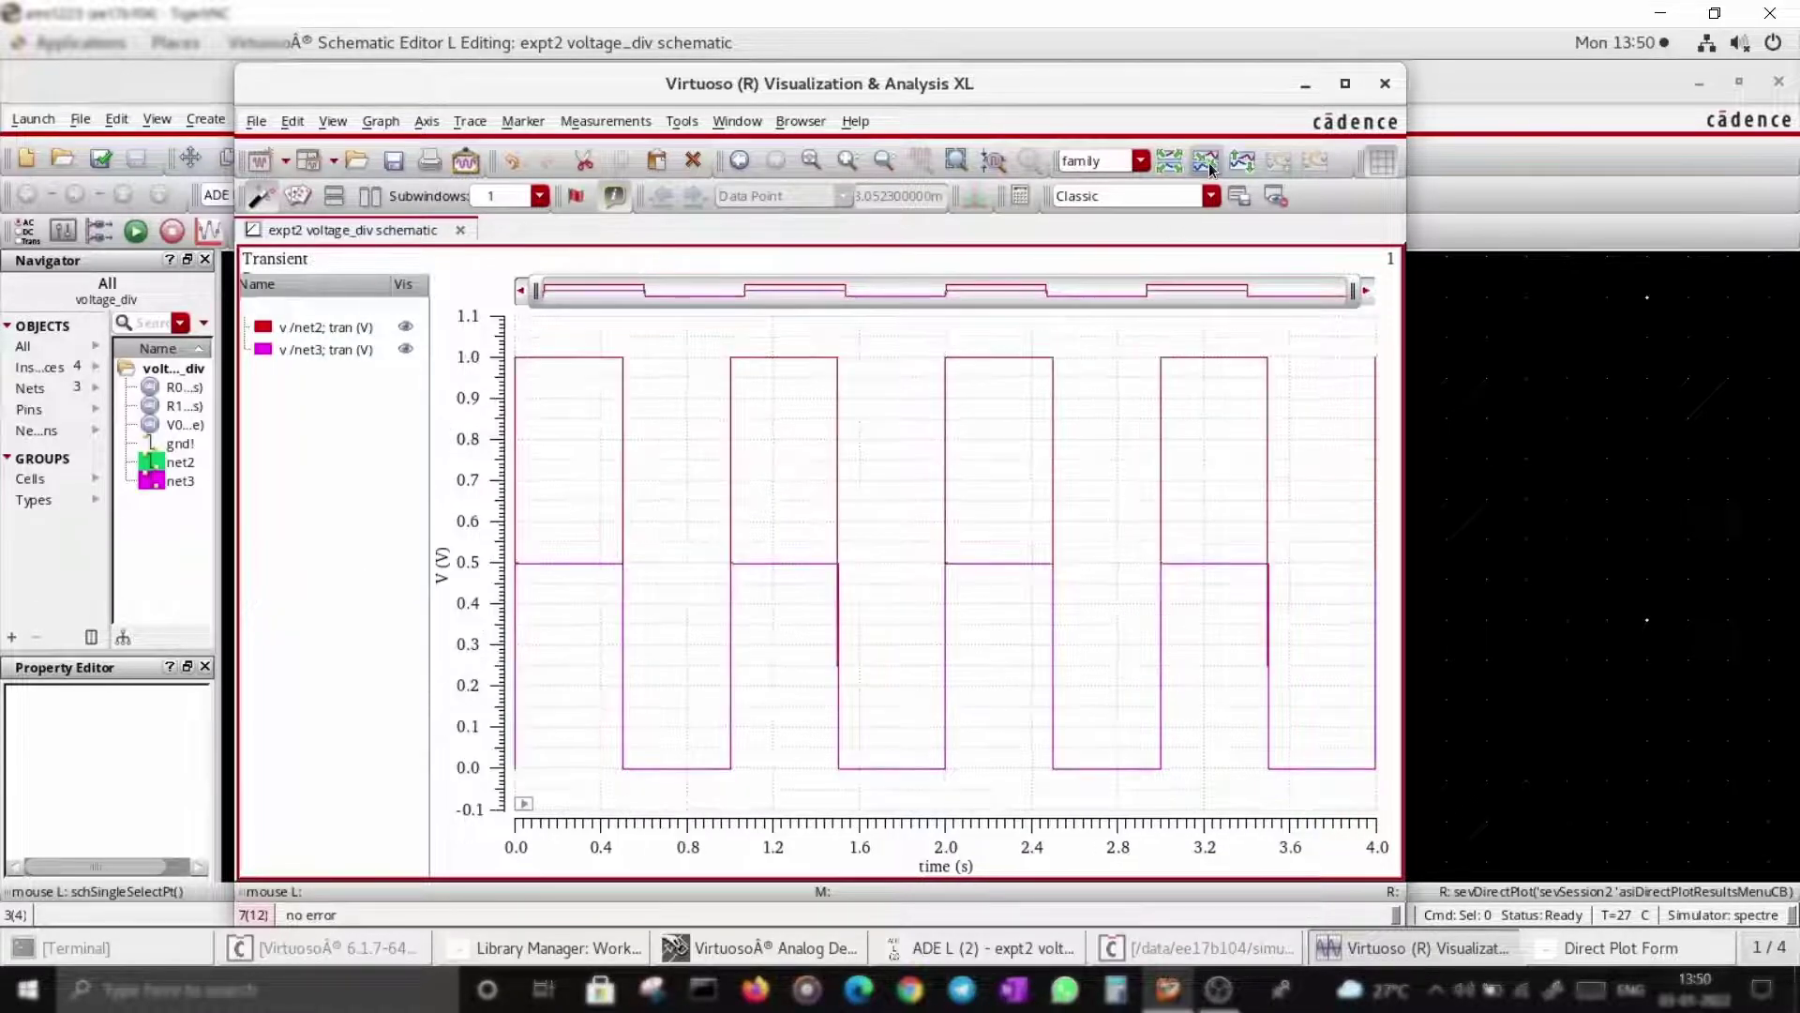
{"action": "left_click", "coordinate": [1242, 158]}
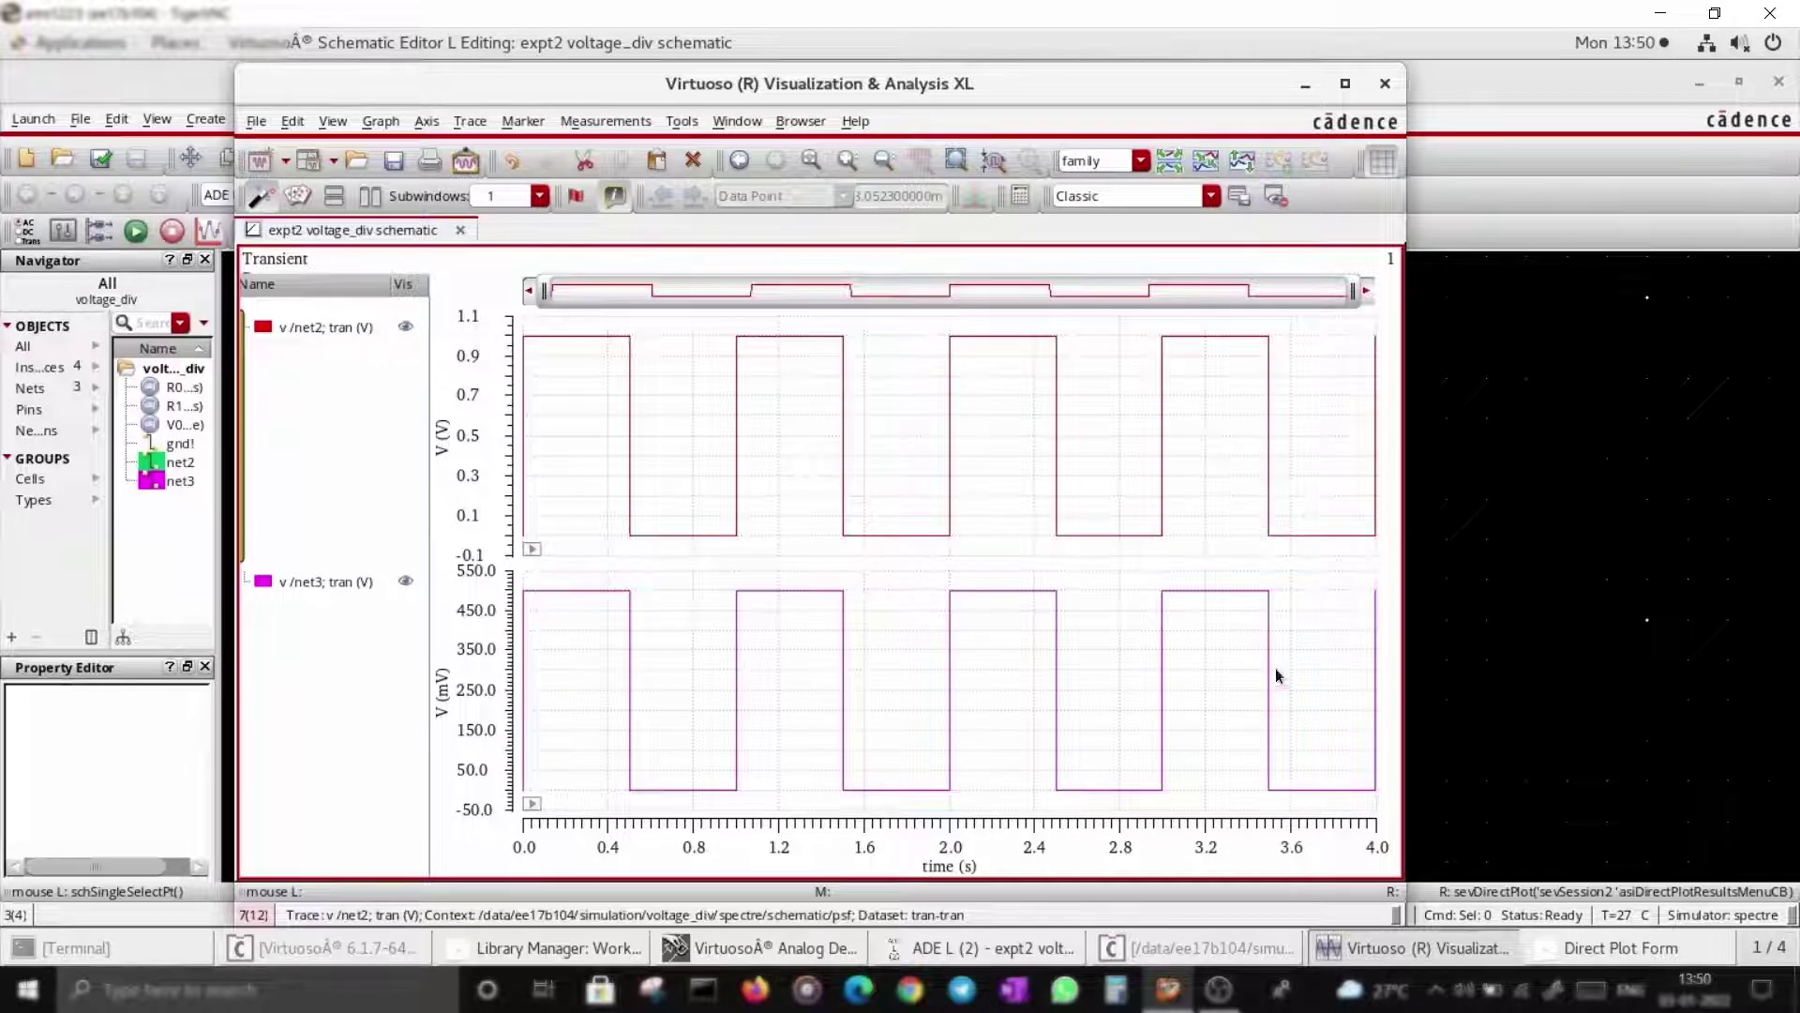
{"action": "right_click", "coordinate": [333, 582]}
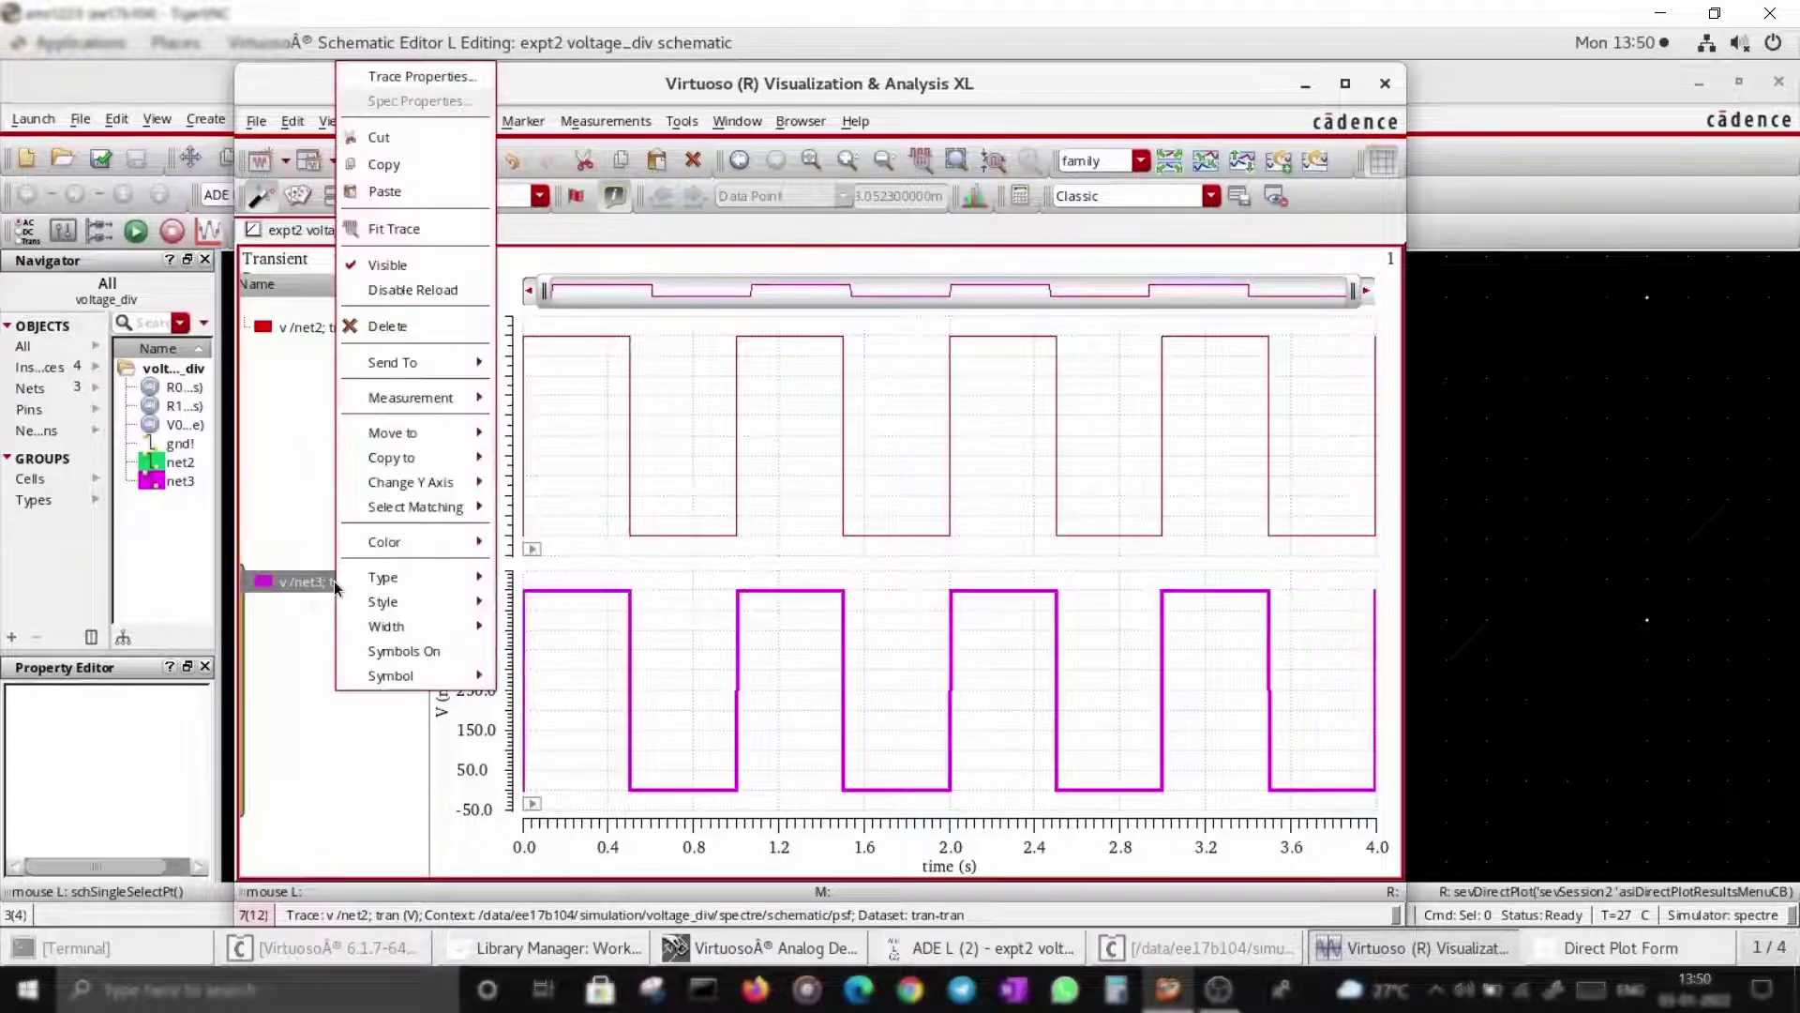
{"action": "mouse_move", "coordinate": [415, 435]}
{"action": "left_click", "coordinate": [542, 435]}
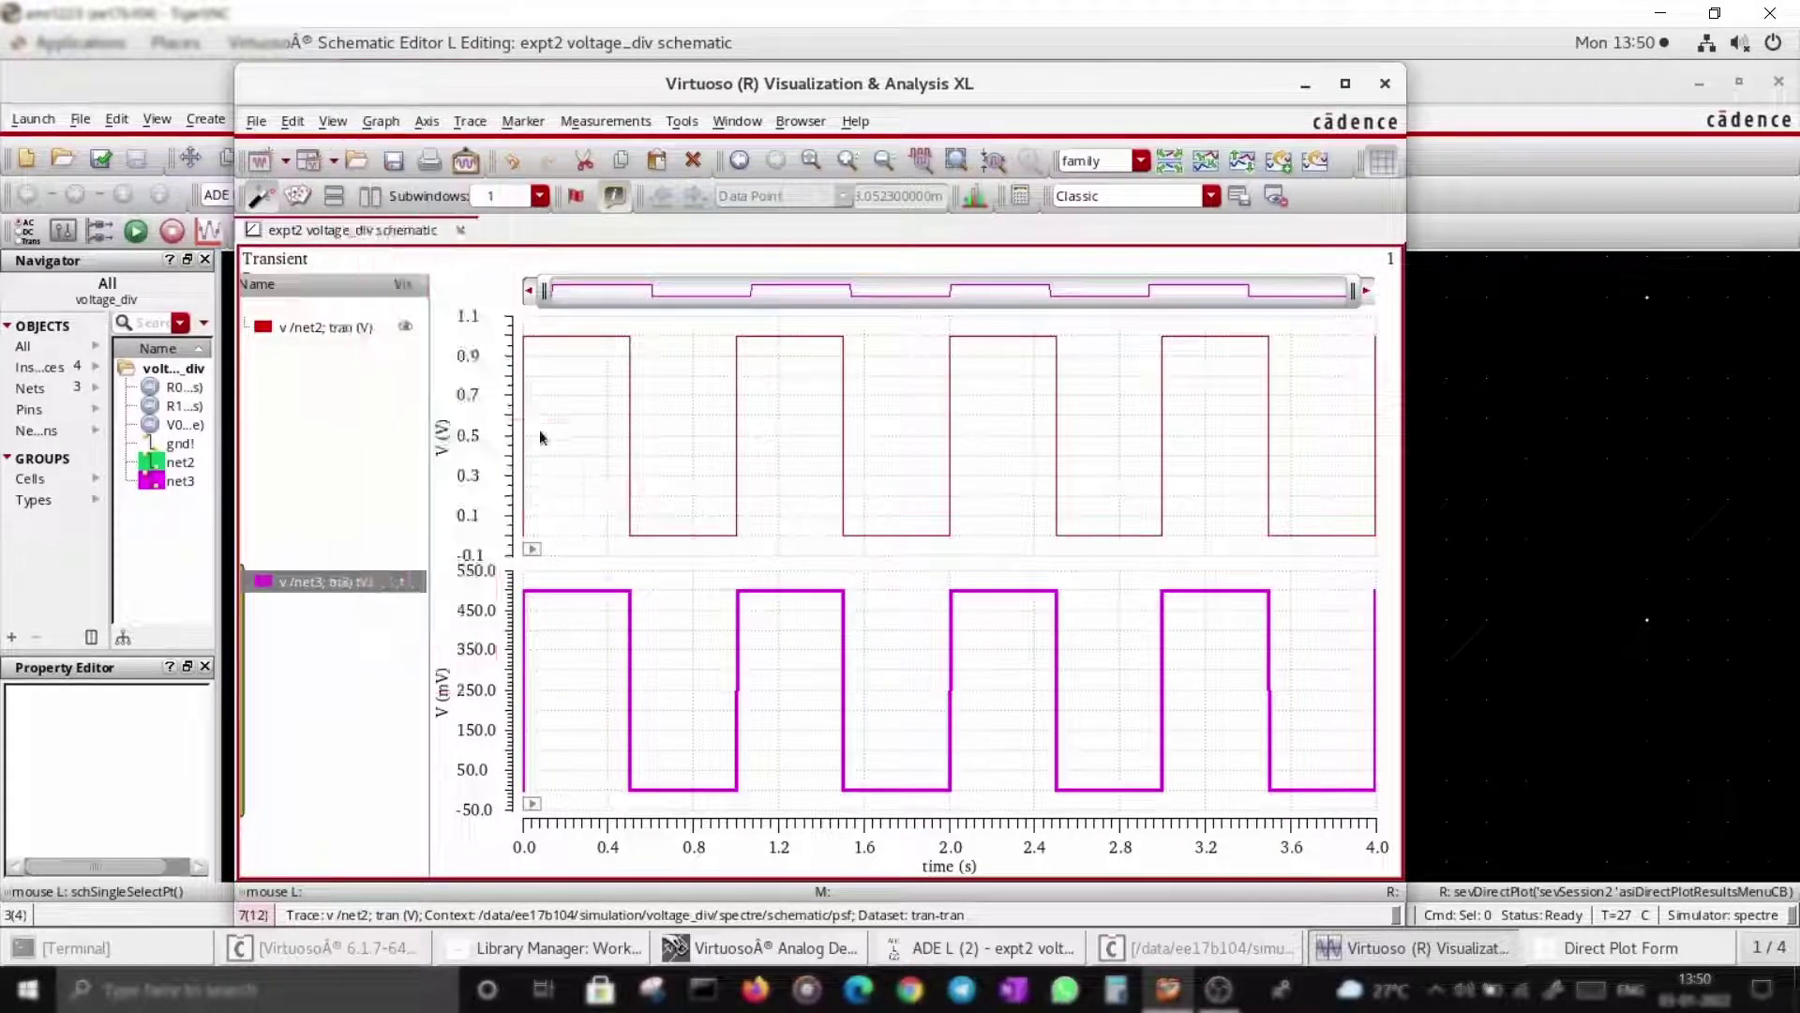
Compare the original and Window 3 tabs, close the plotting window, and clear schematic net highlights.
{"action": "left_click", "coordinate": [352, 229]}
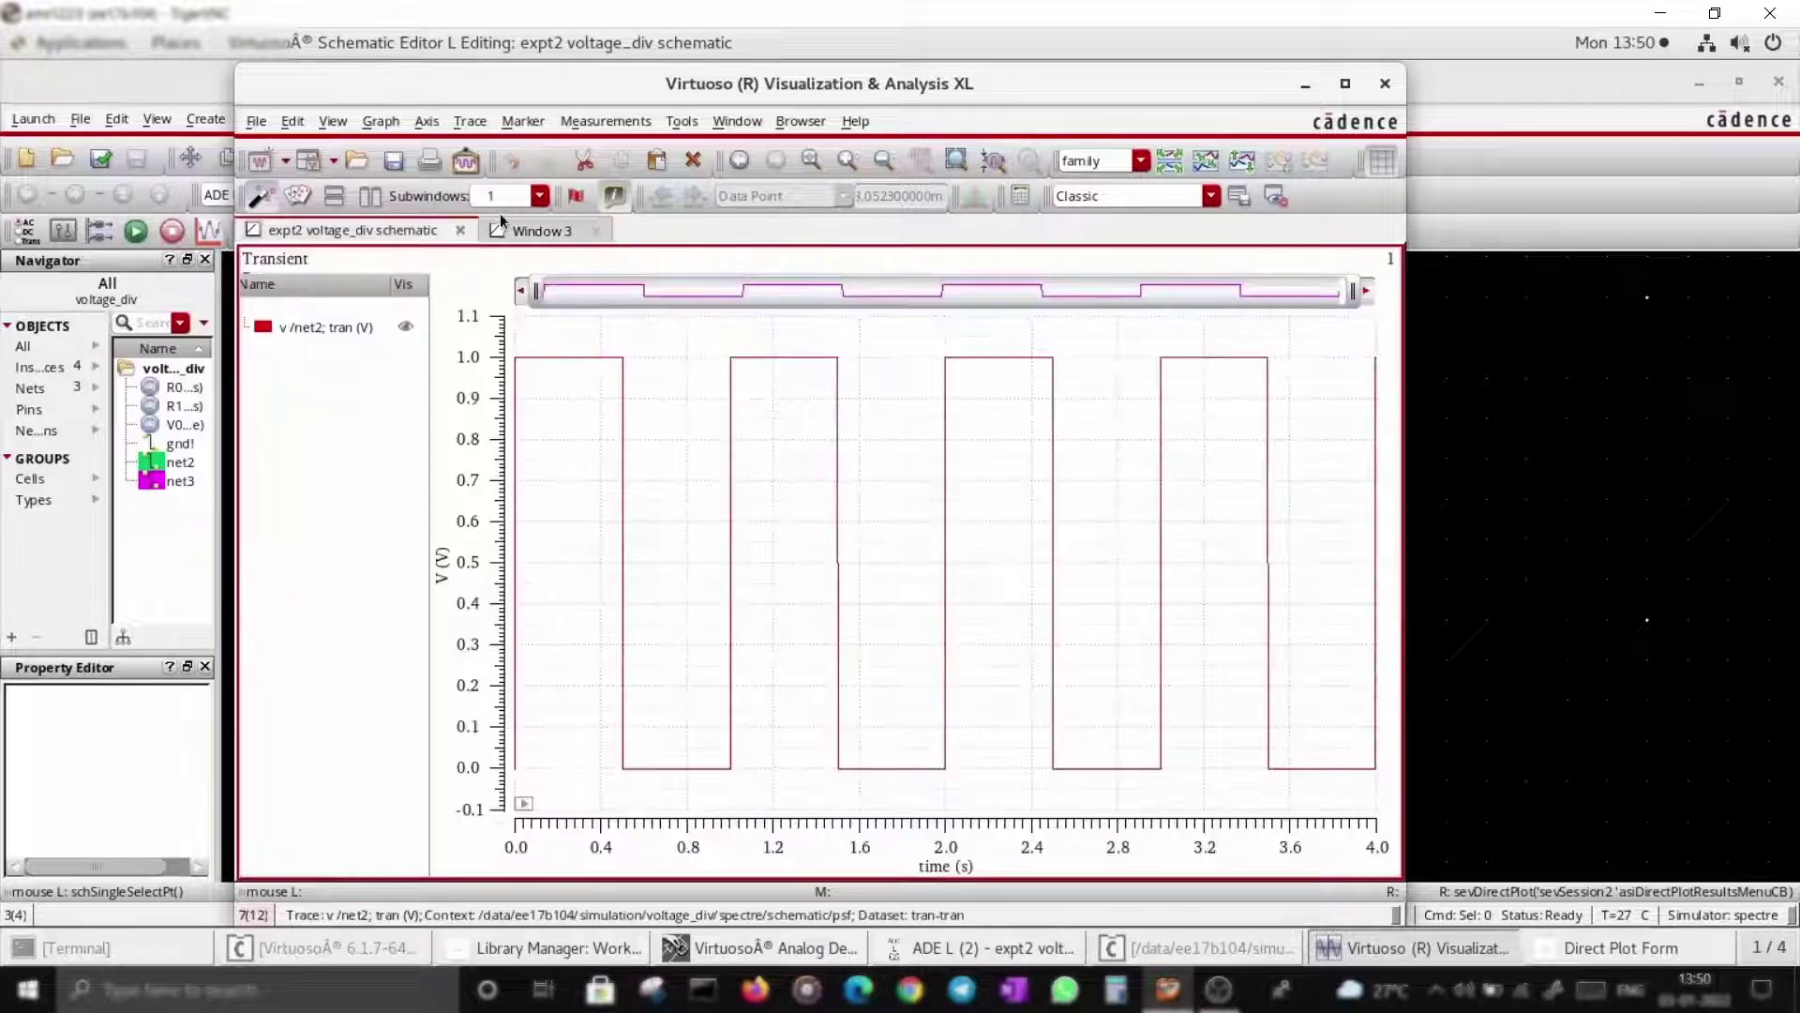
{"action": "left_click", "coordinate": [541, 230]}
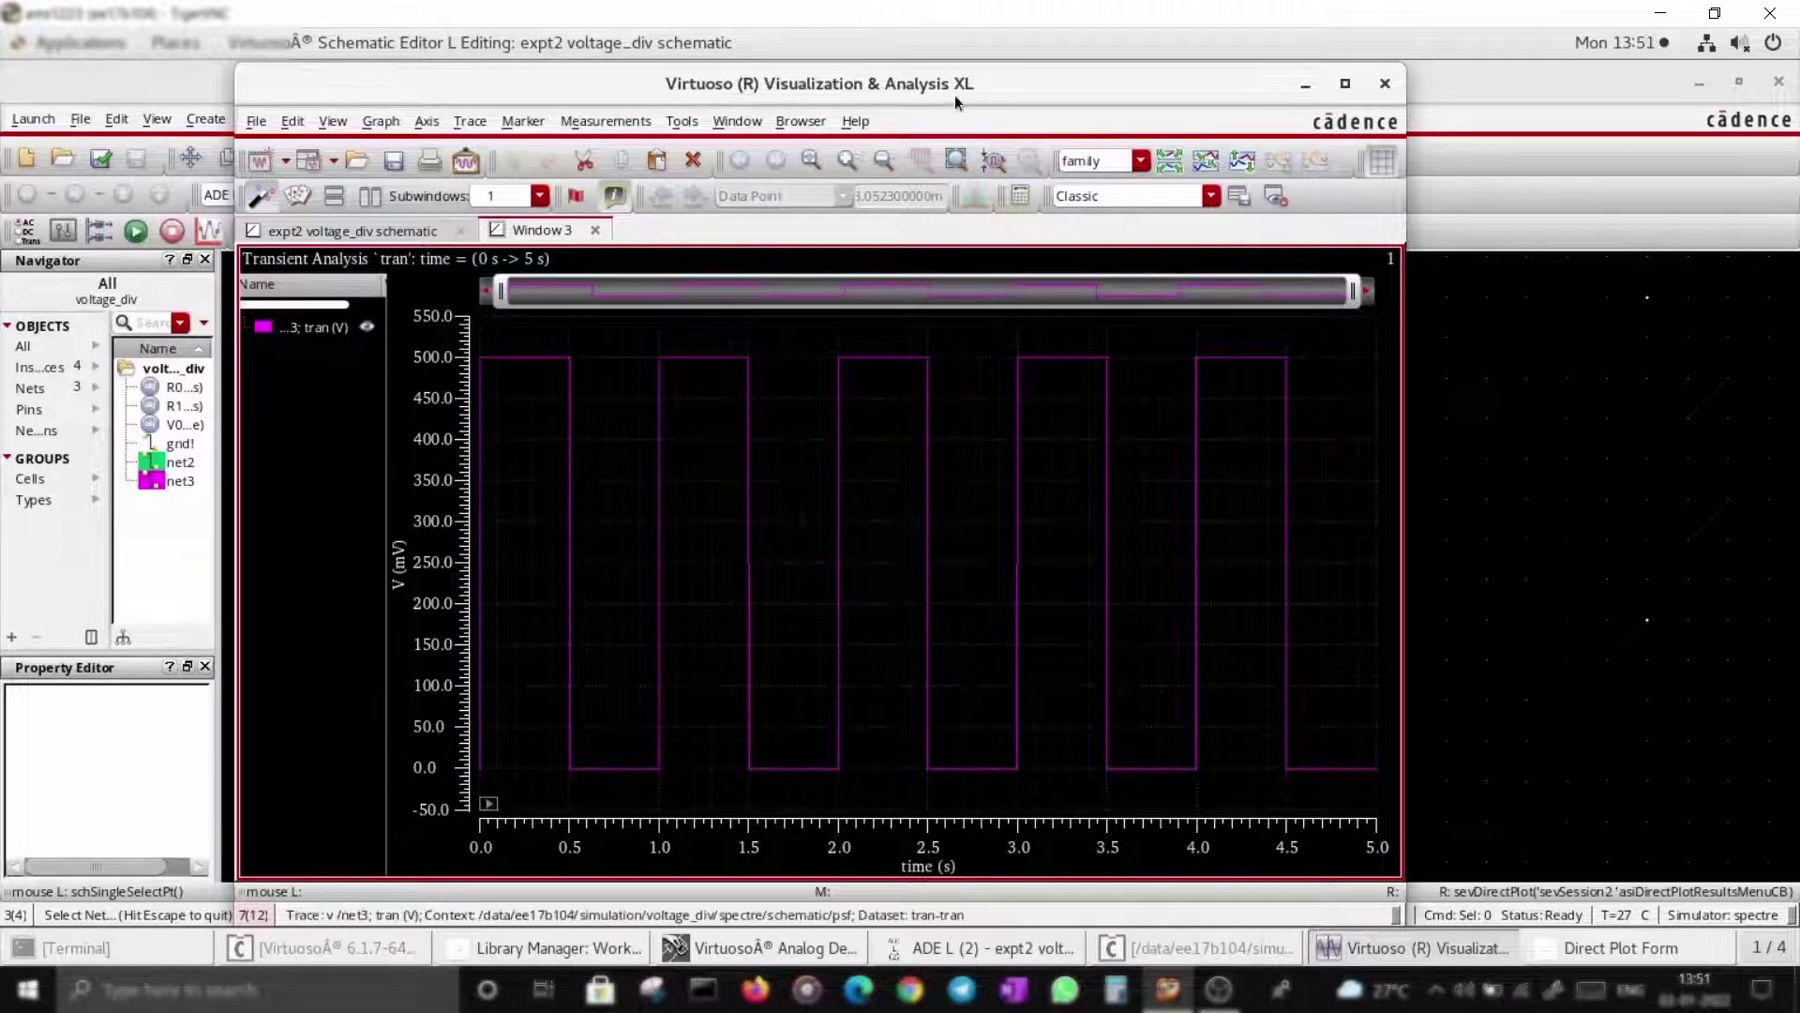
{"action": "left_click", "coordinate": [1385, 83]}
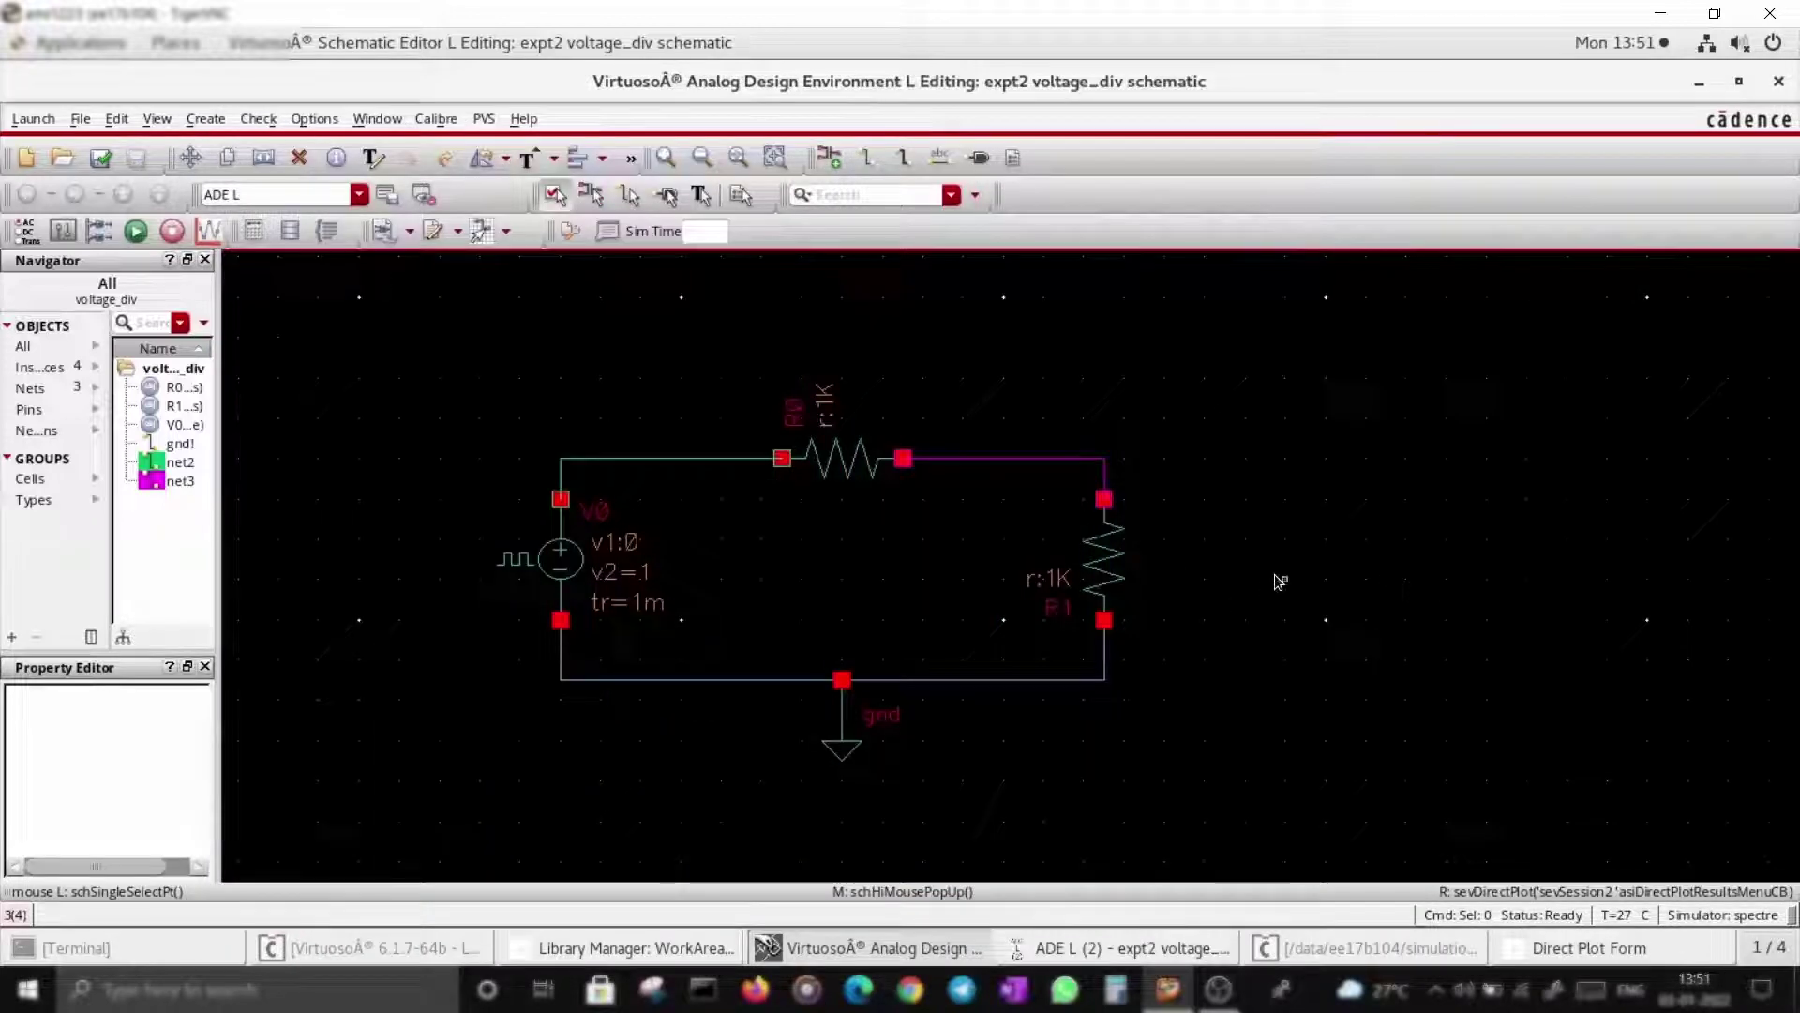
{"action": "key", "text": "Escape"}
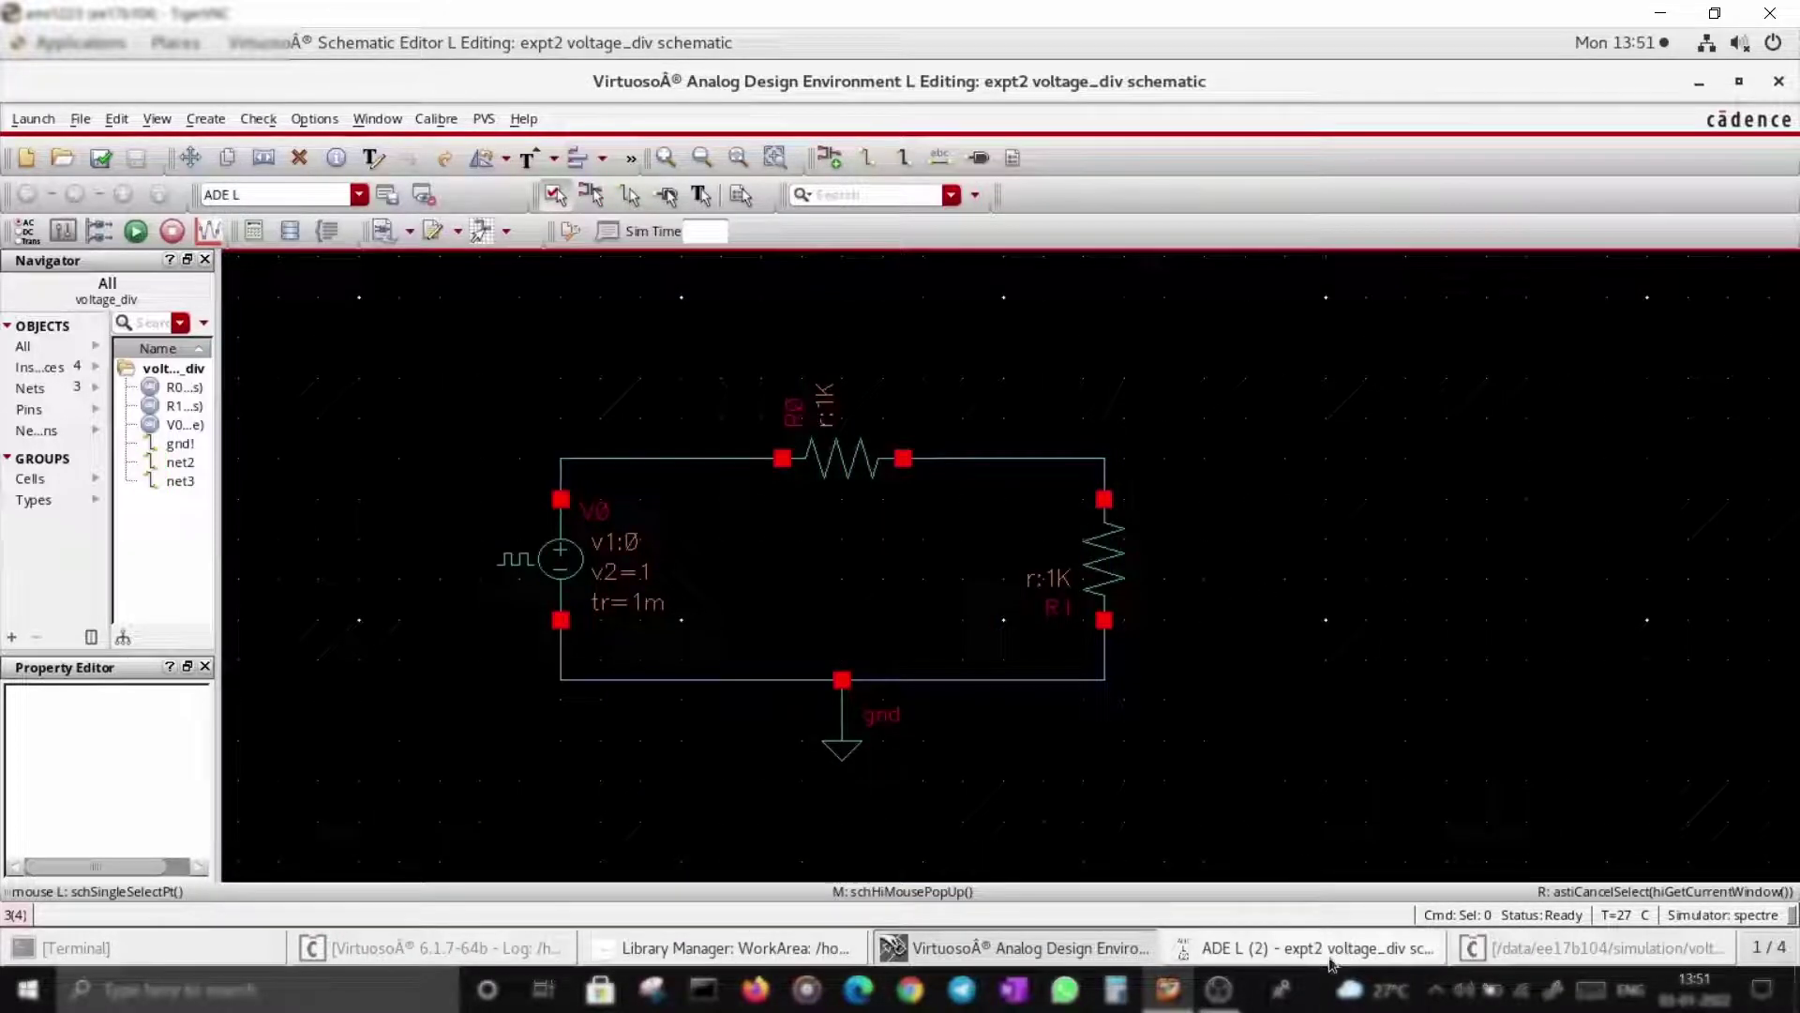